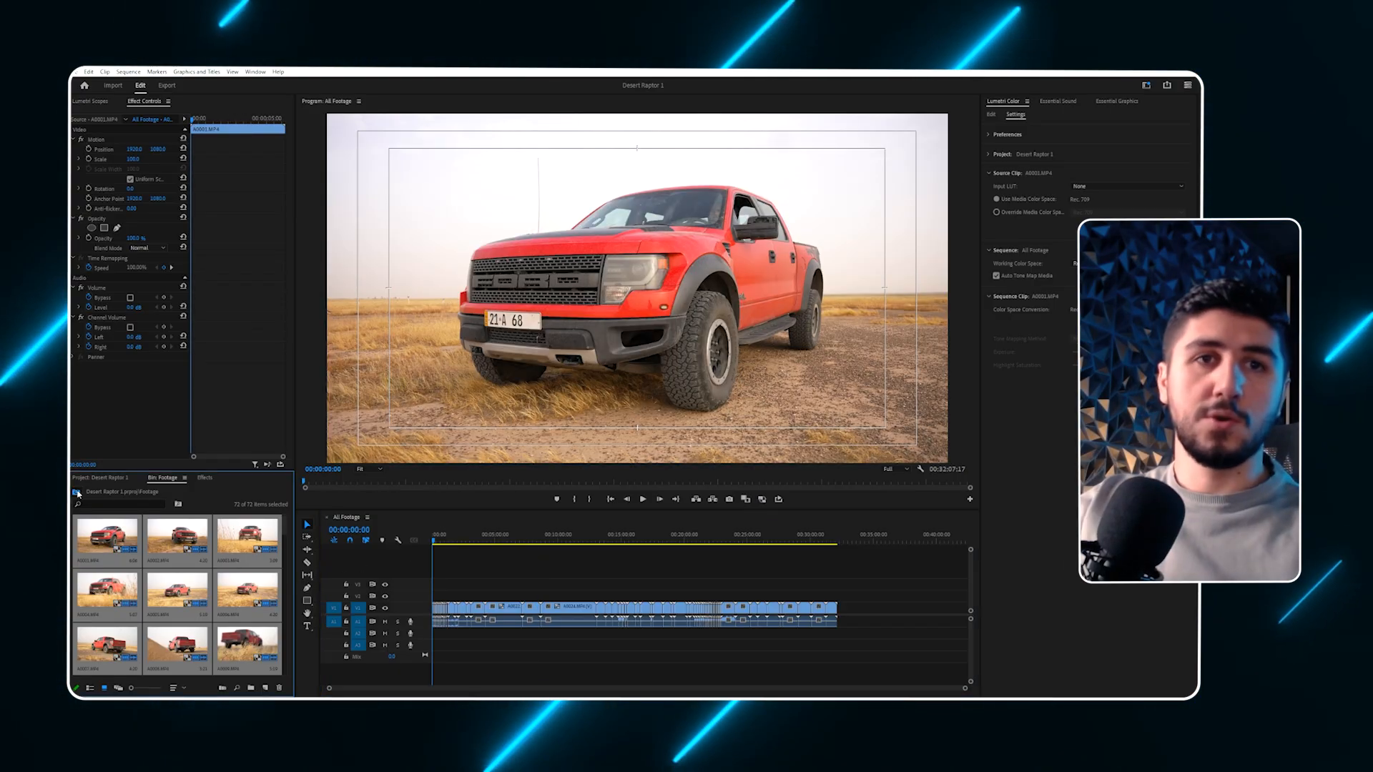
# Review the All Footage sequence clip by clip to find where the standard-color shots end and the flat log shots begin.
pyautogui.press('=')
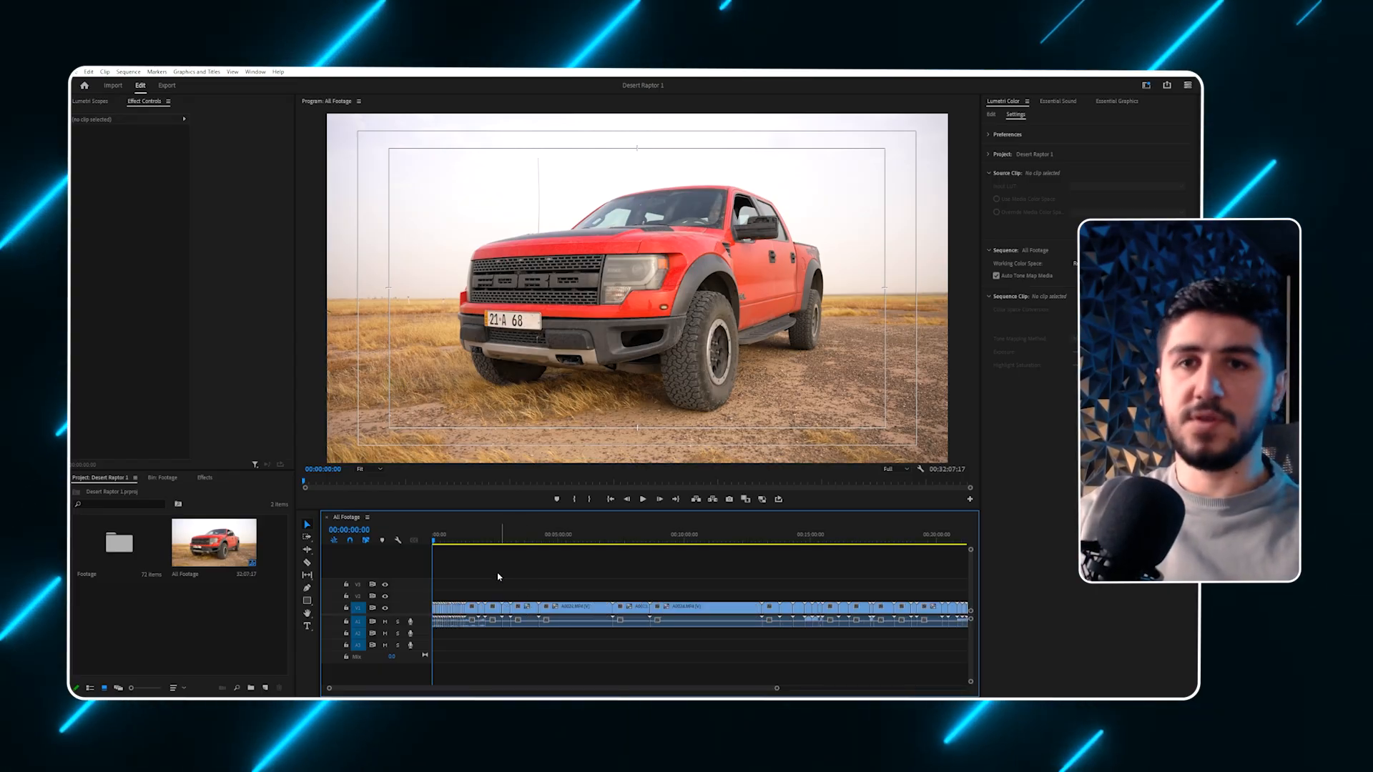
pyautogui.press('=')
pyautogui.moveTo(447, 536); pyautogui.dragTo(671, 541)
pyautogui.press('-')
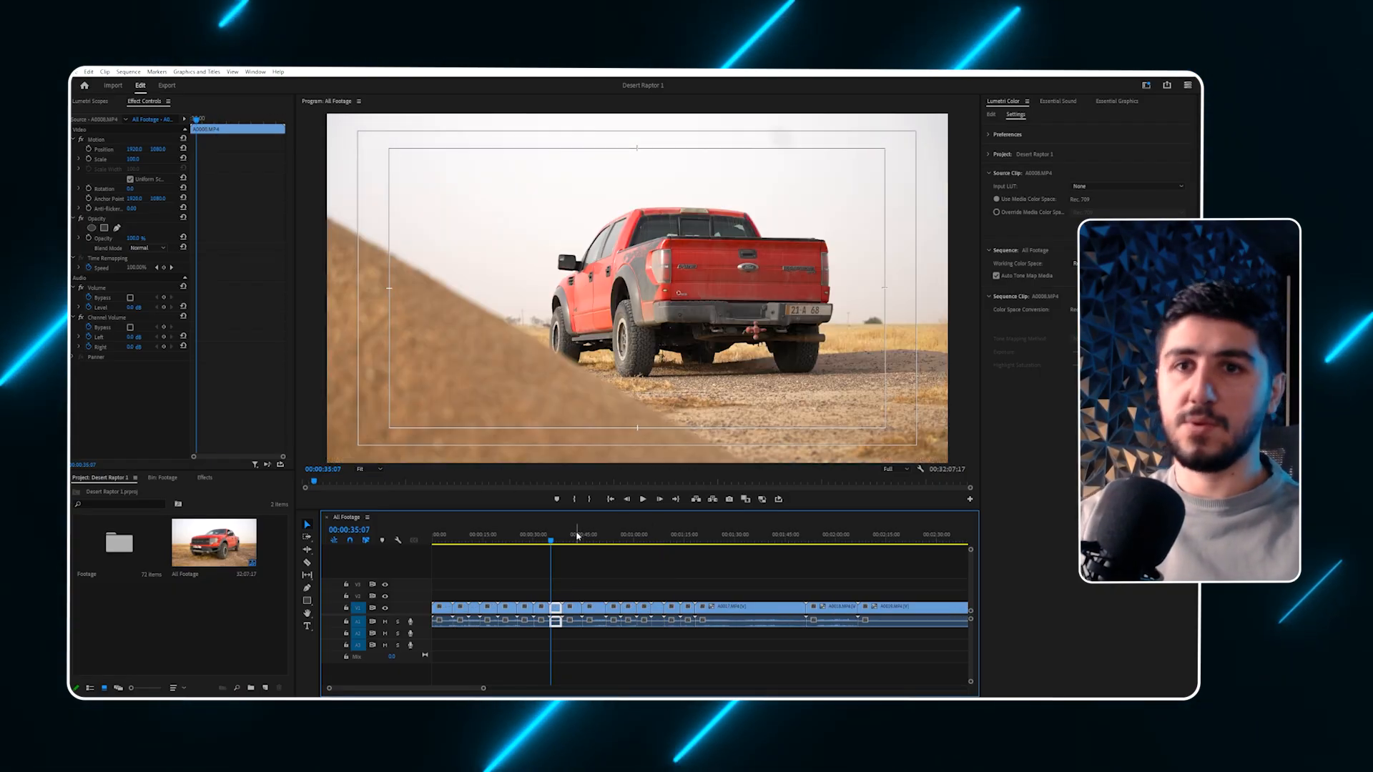
pyautogui.moveTo(570, 540); pyautogui.dragTo(591, 536)
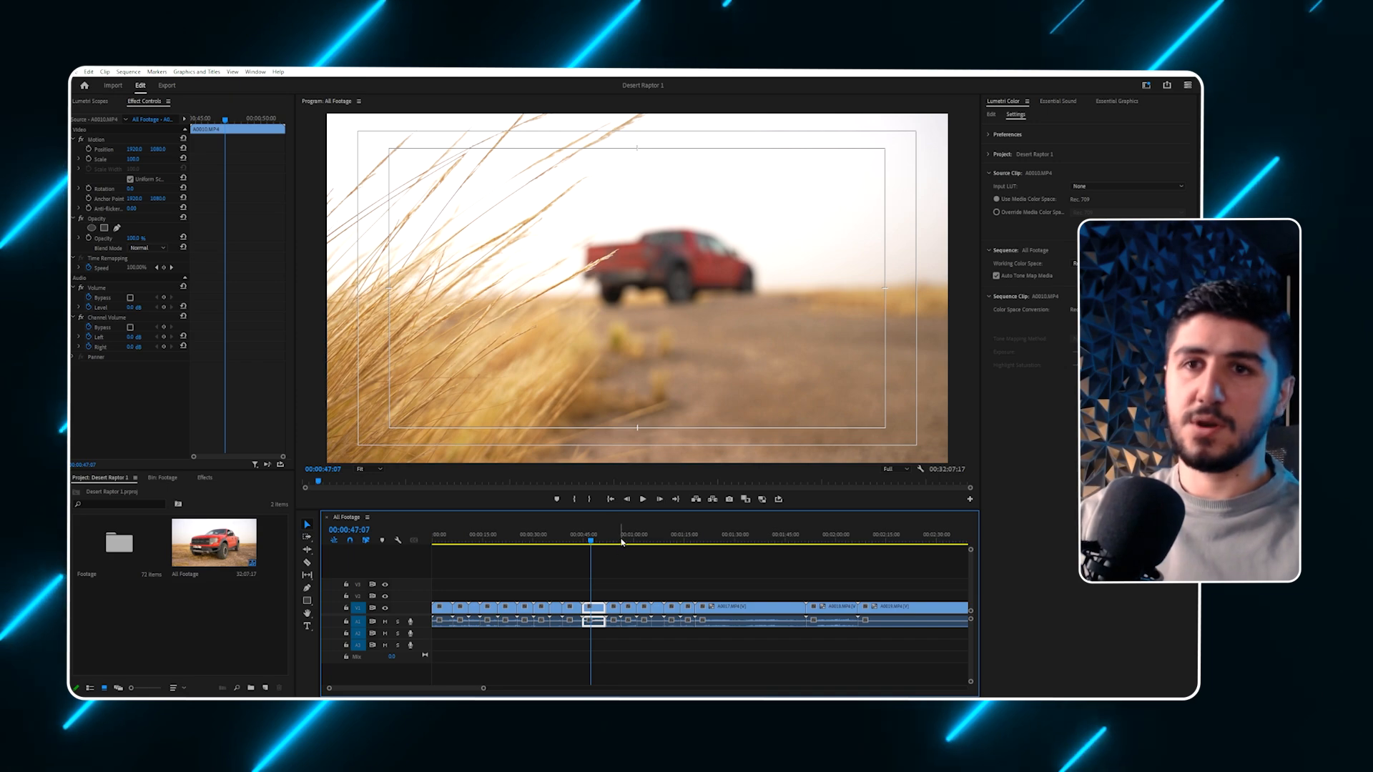
pyautogui.click(613, 542)
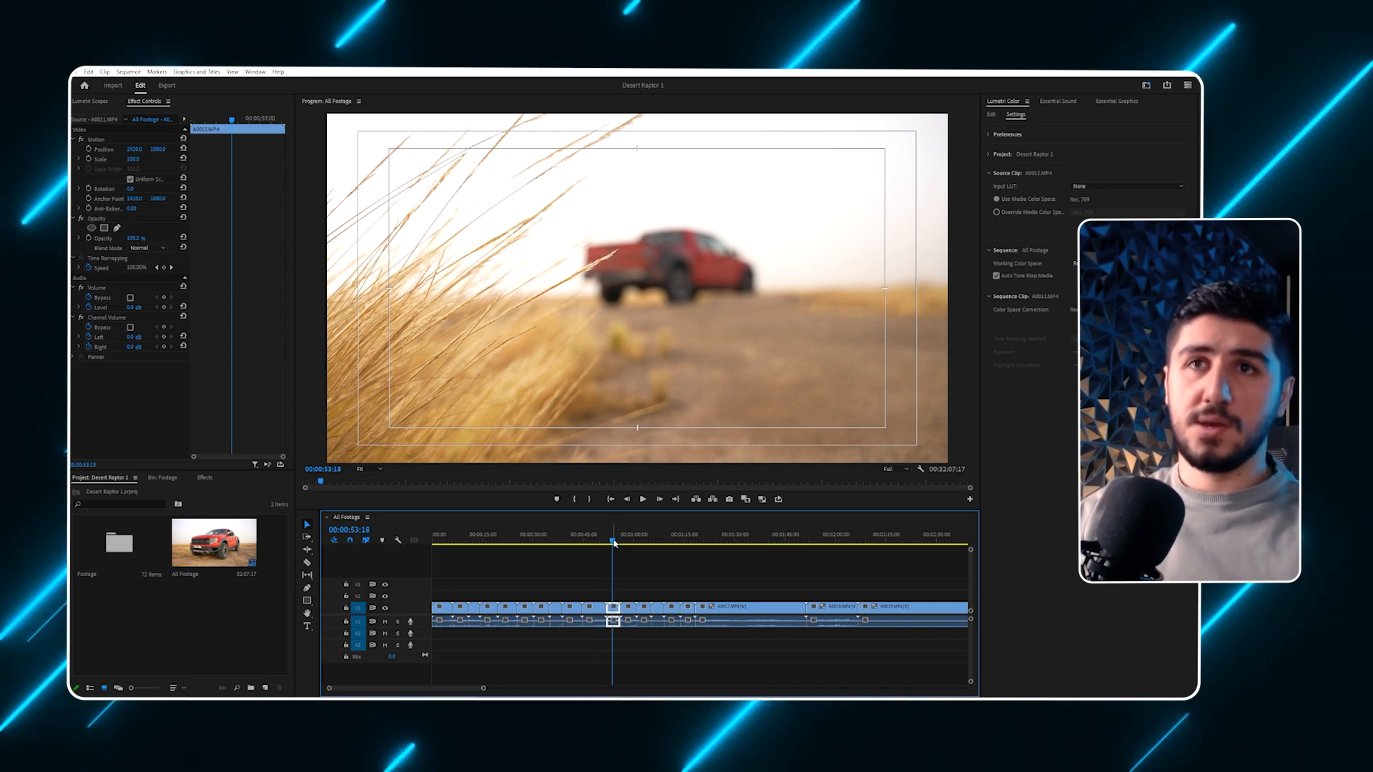
pyautogui.click(645, 543)
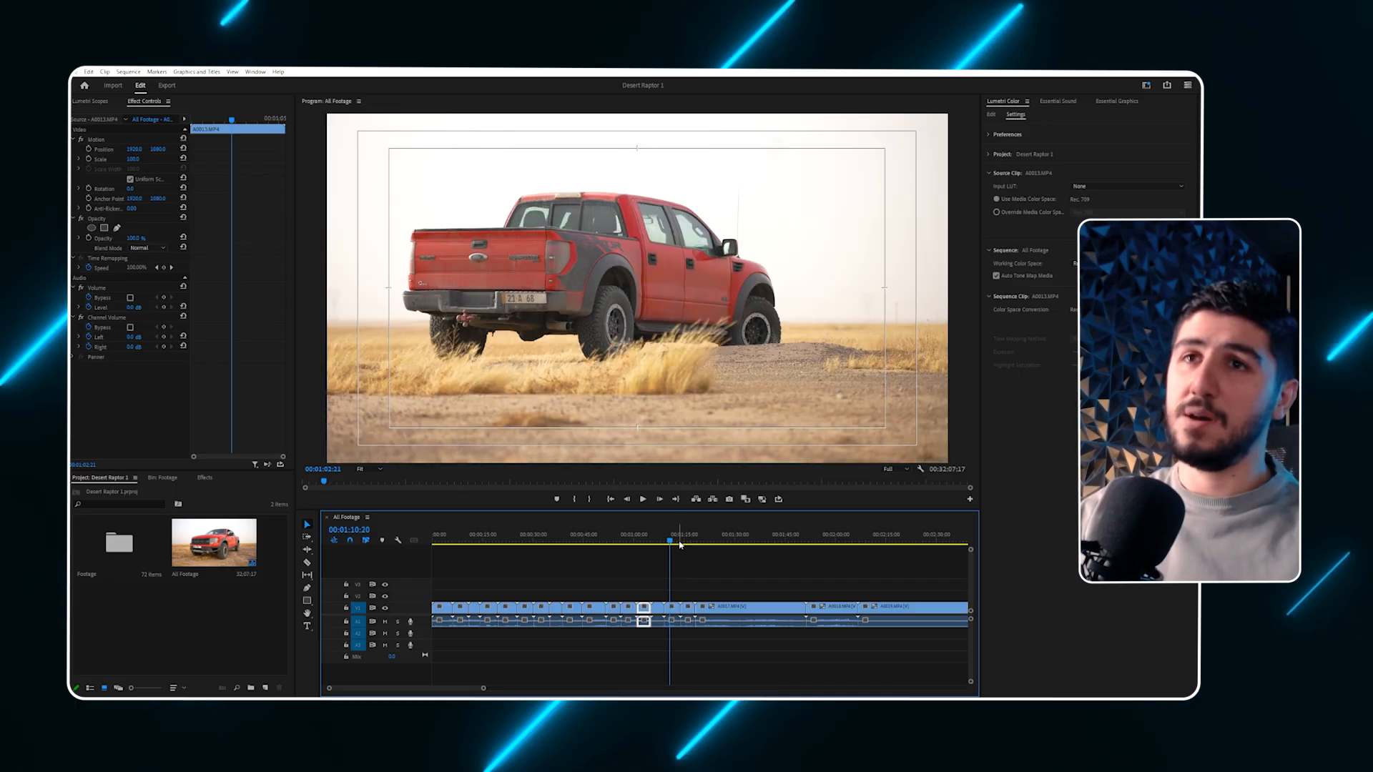
pyautogui.moveTo(683, 545); pyautogui.dragTo(707, 549)
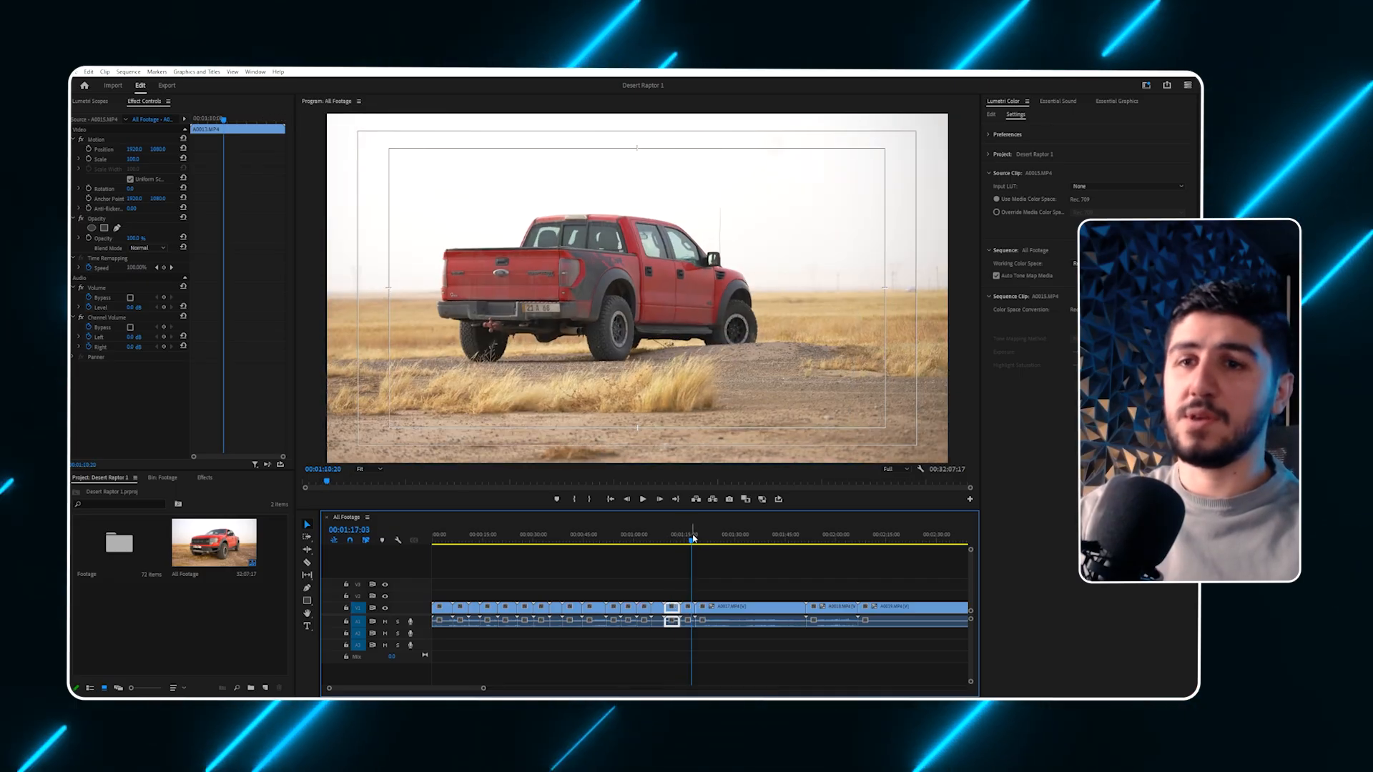
pyautogui.click(729, 536)
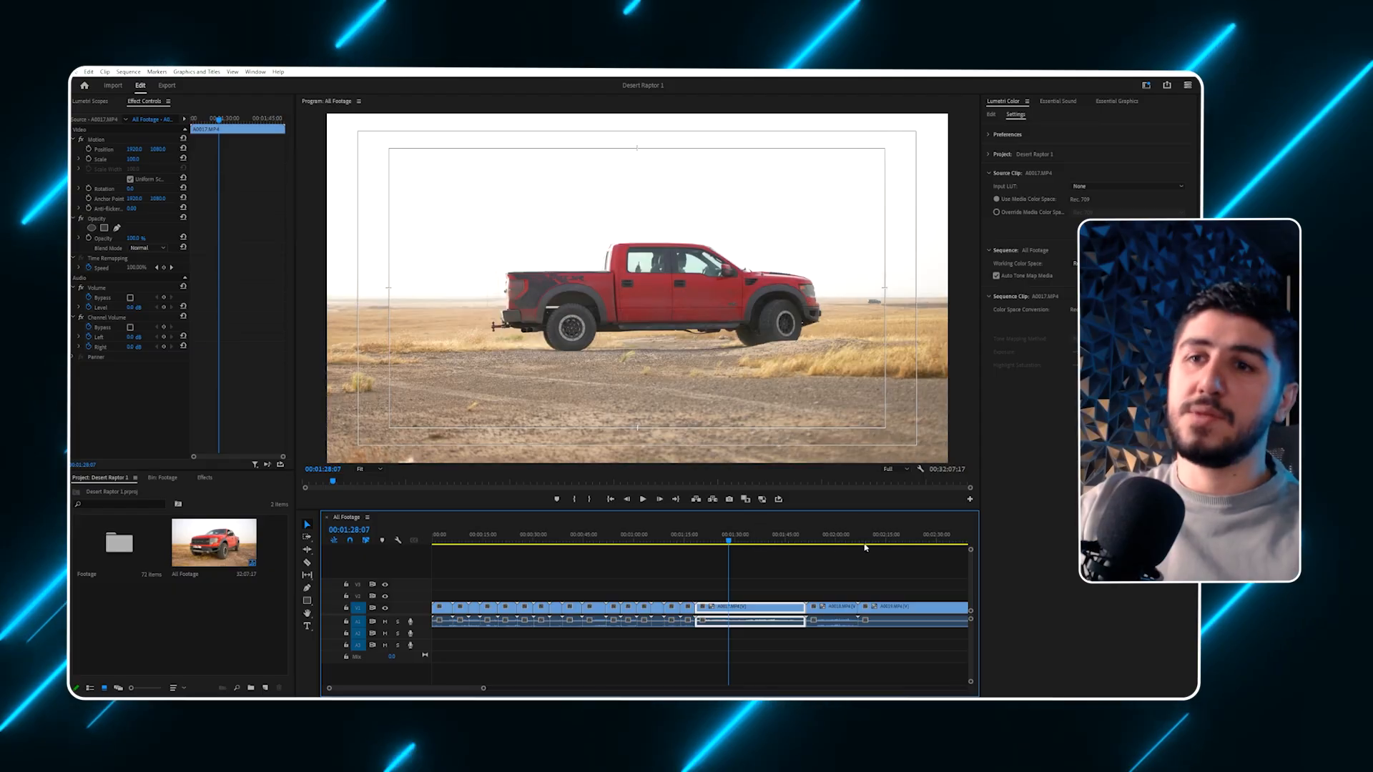
pyautogui.click(884, 541)
pyautogui.press('-')
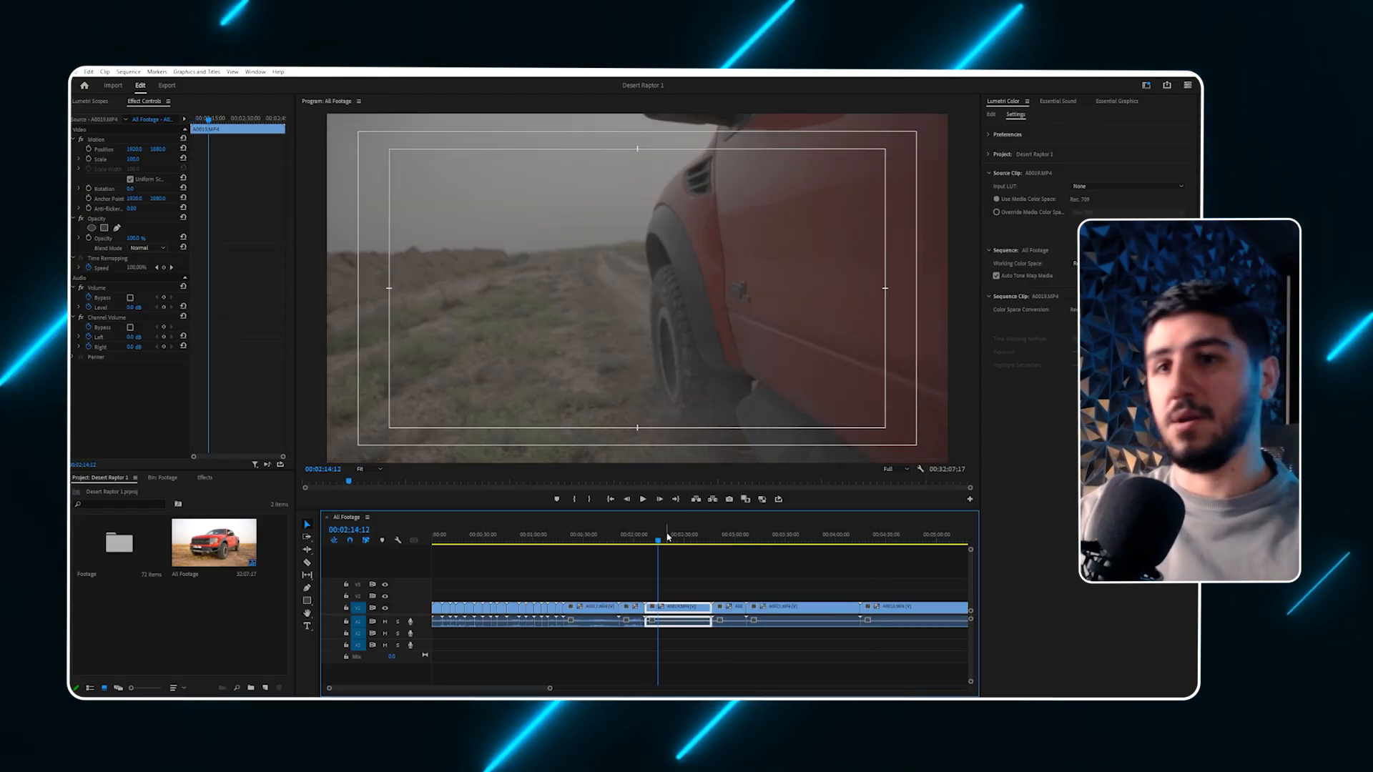
pyautogui.click(627, 541)
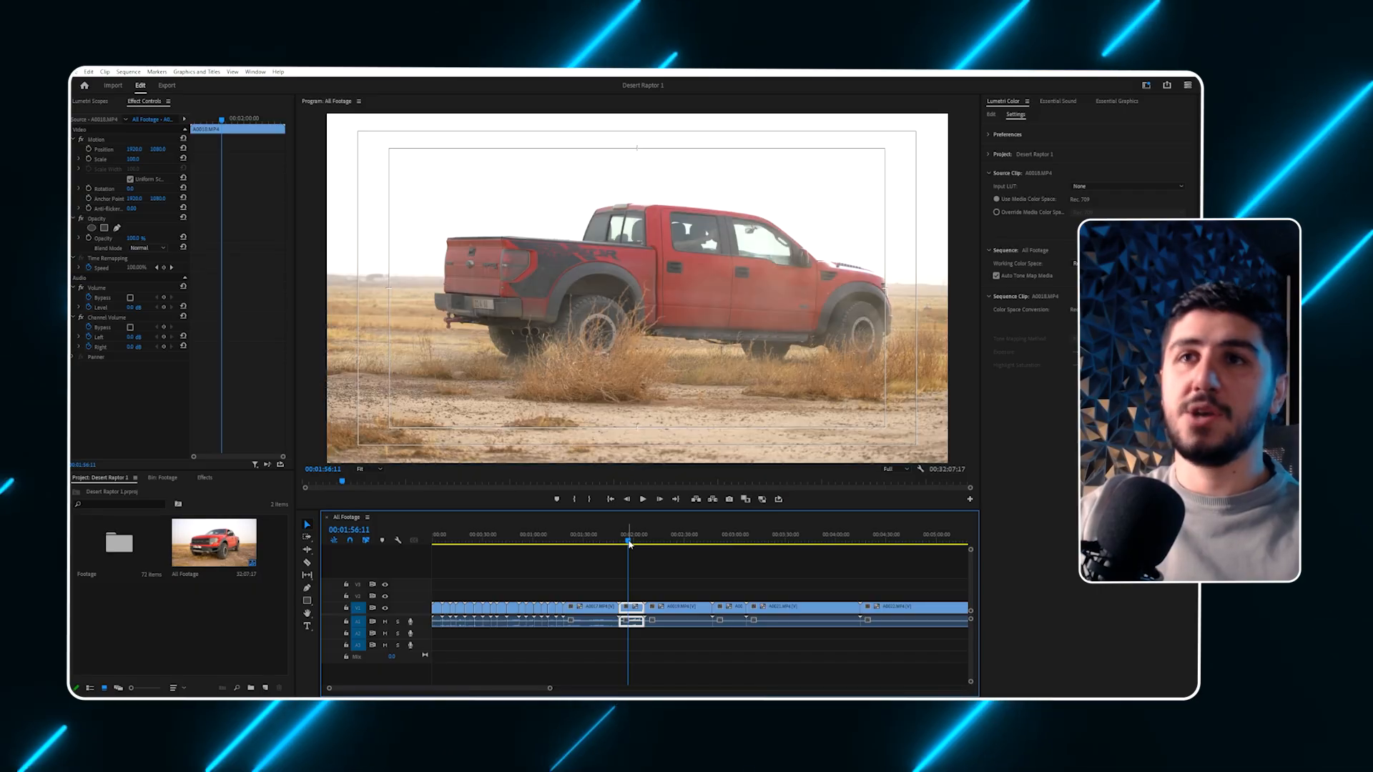
pyautogui.click(676, 541)
pyautogui.press('-')
pyautogui.press('-')
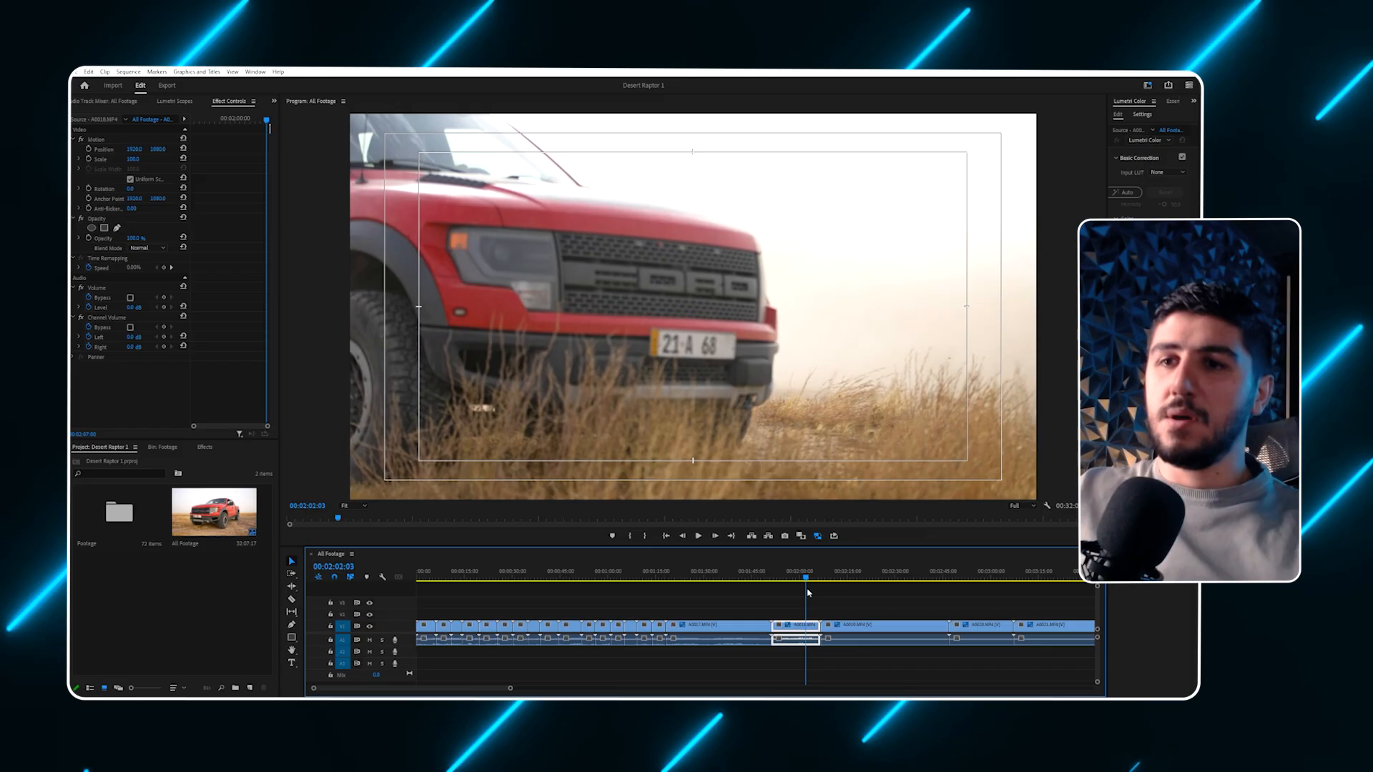
# Label all standard-color clips from the start of the sequence up to the first flat clip as Violet.
pyautogui.moveTo(795, 608); pyautogui.dragTo(422, 638)
pyautogui.rightClick(718, 623)
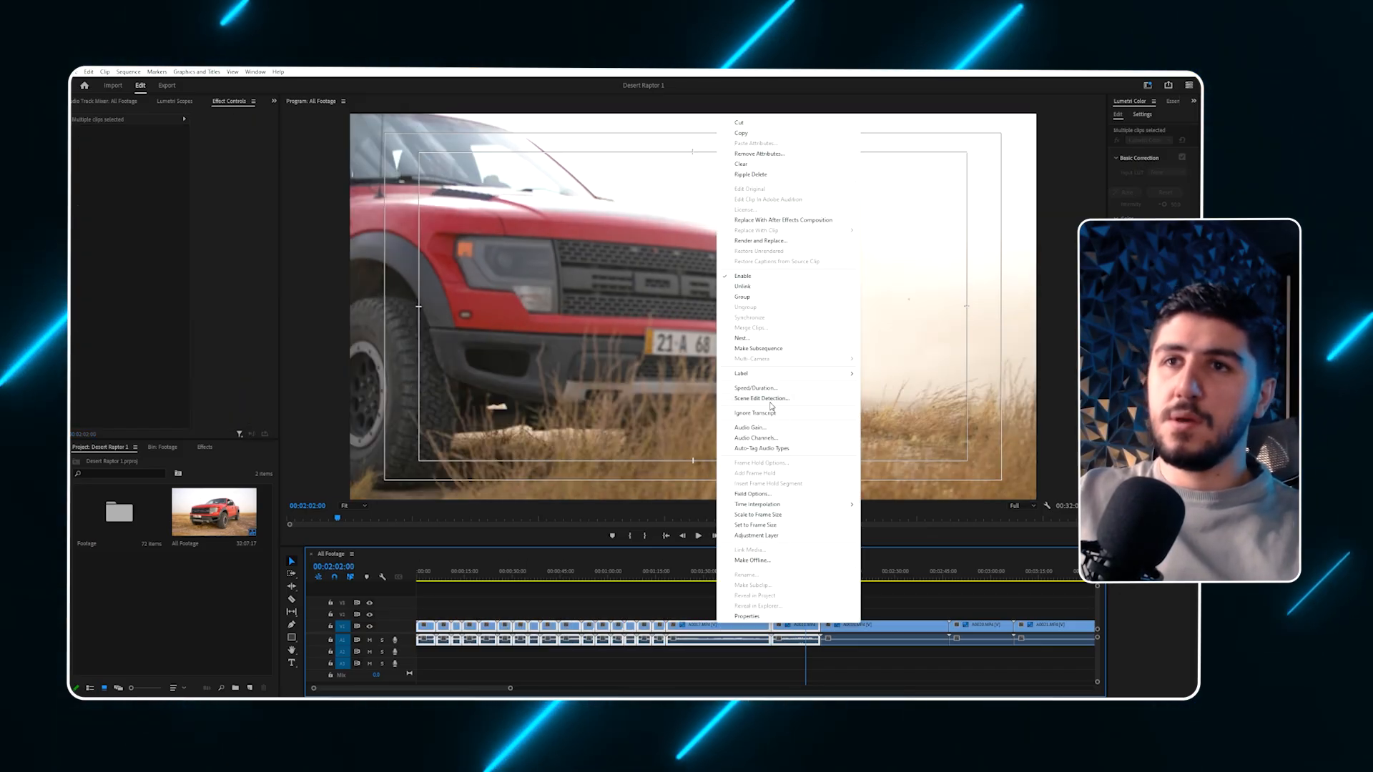
pyautogui.moveTo(787, 373)
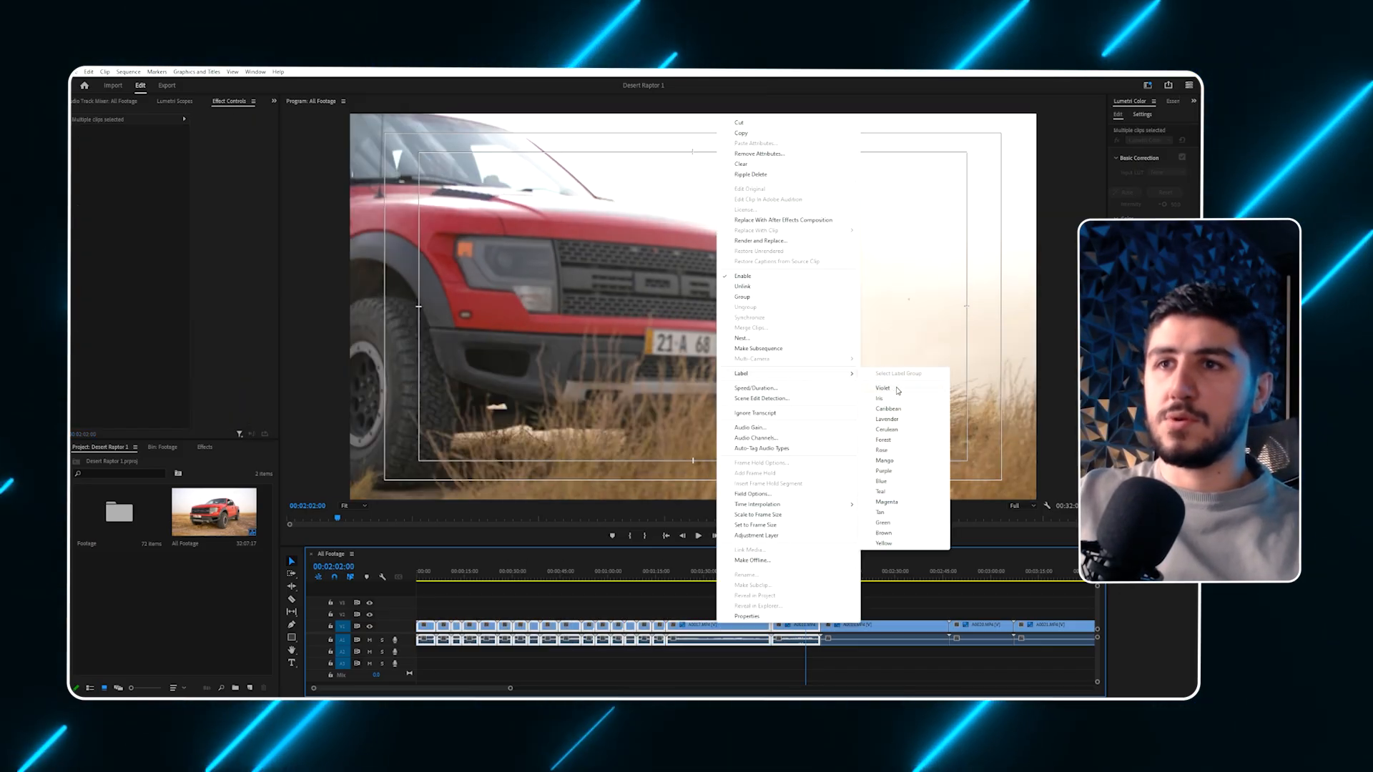
pyautogui.click(887, 388)
pyautogui.click(778, 607)
pyautogui.click(789, 577)
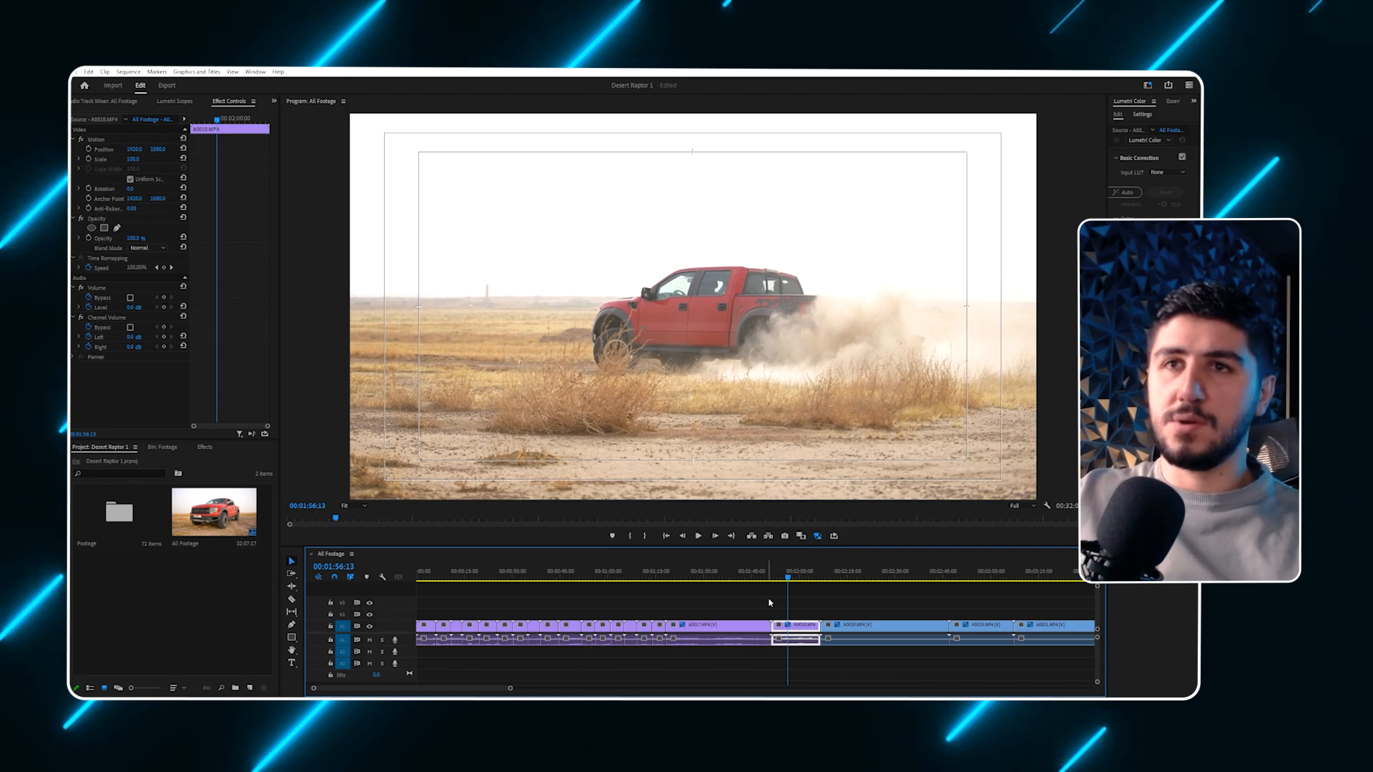
# Select the flat wheel clip at 00:02:55:04 and show its Lumetri Color settings in a widened panel.
pyautogui.press('-')
pyautogui.click(645, 573)
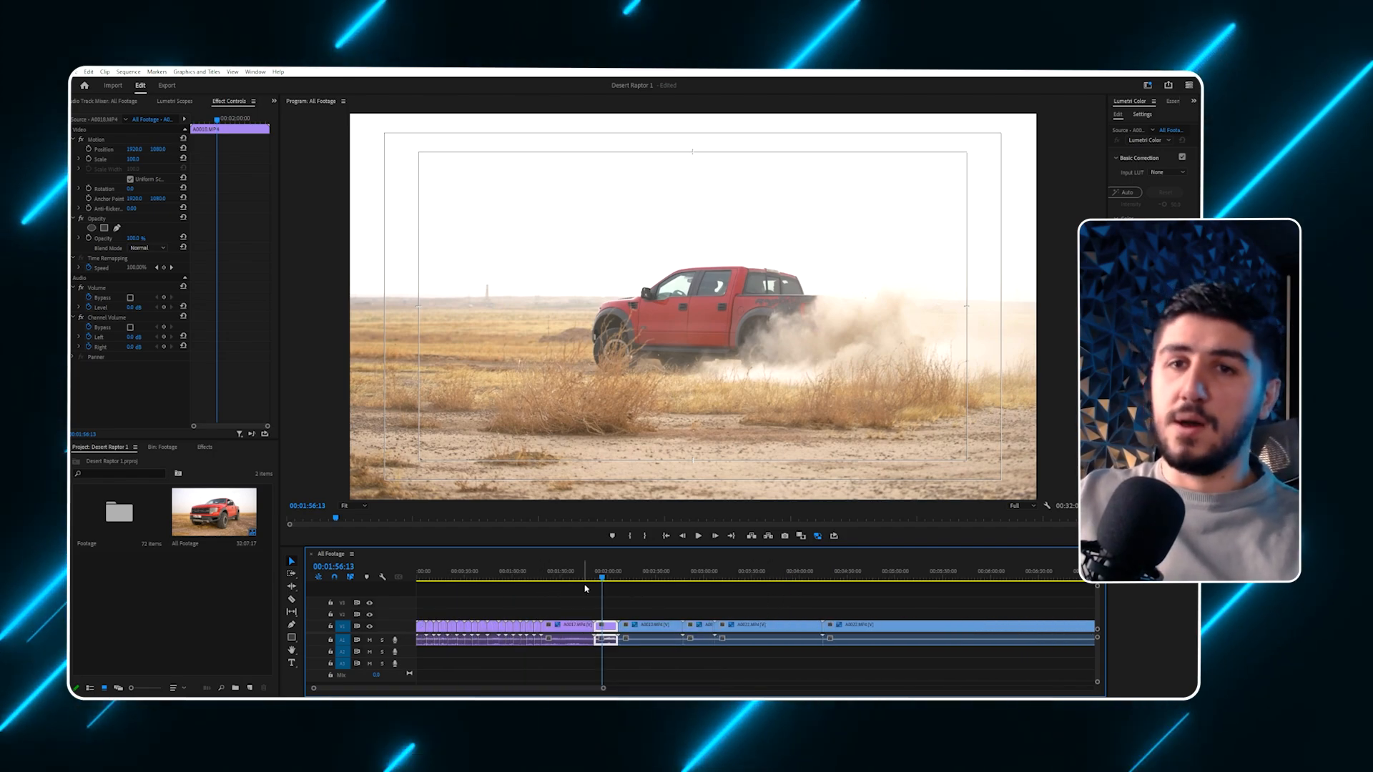
pyautogui.moveTo(646, 573); pyautogui.dragTo(660, 574)
pyautogui.press('=')
pyautogui.click(854, 575)
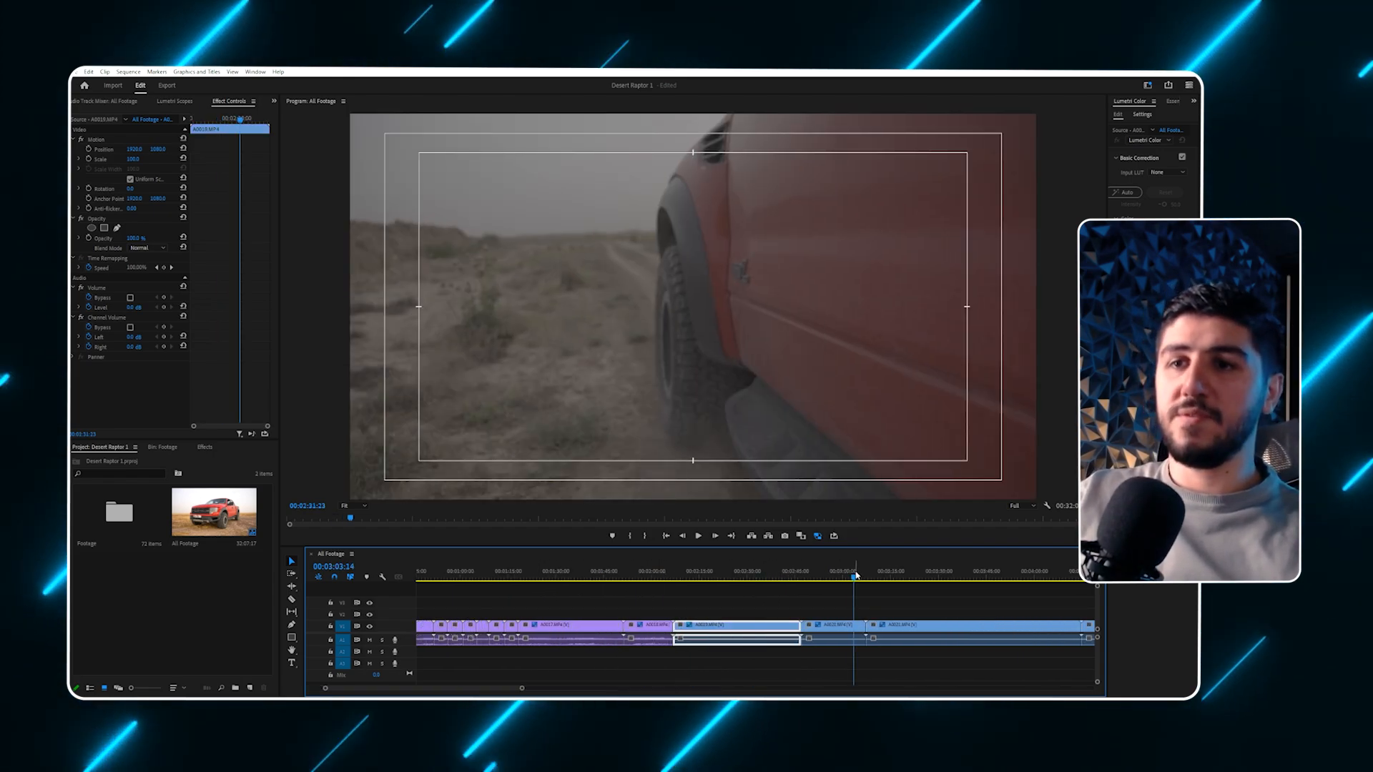
pyautogui.click(828, 574)
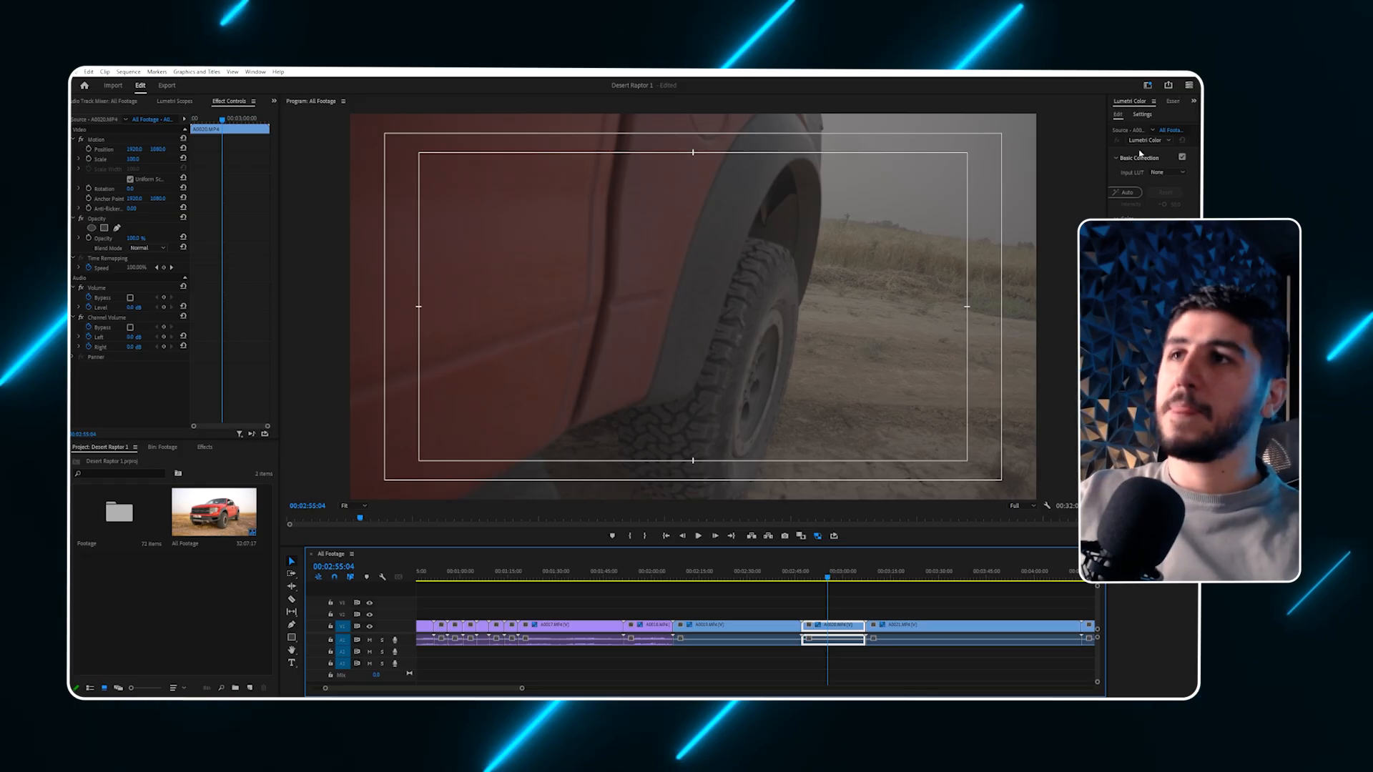
pyautogui.click(1150, 112)
pyautogui.moveTo(1108, 176); pyautogui.dragTo(929, 180)
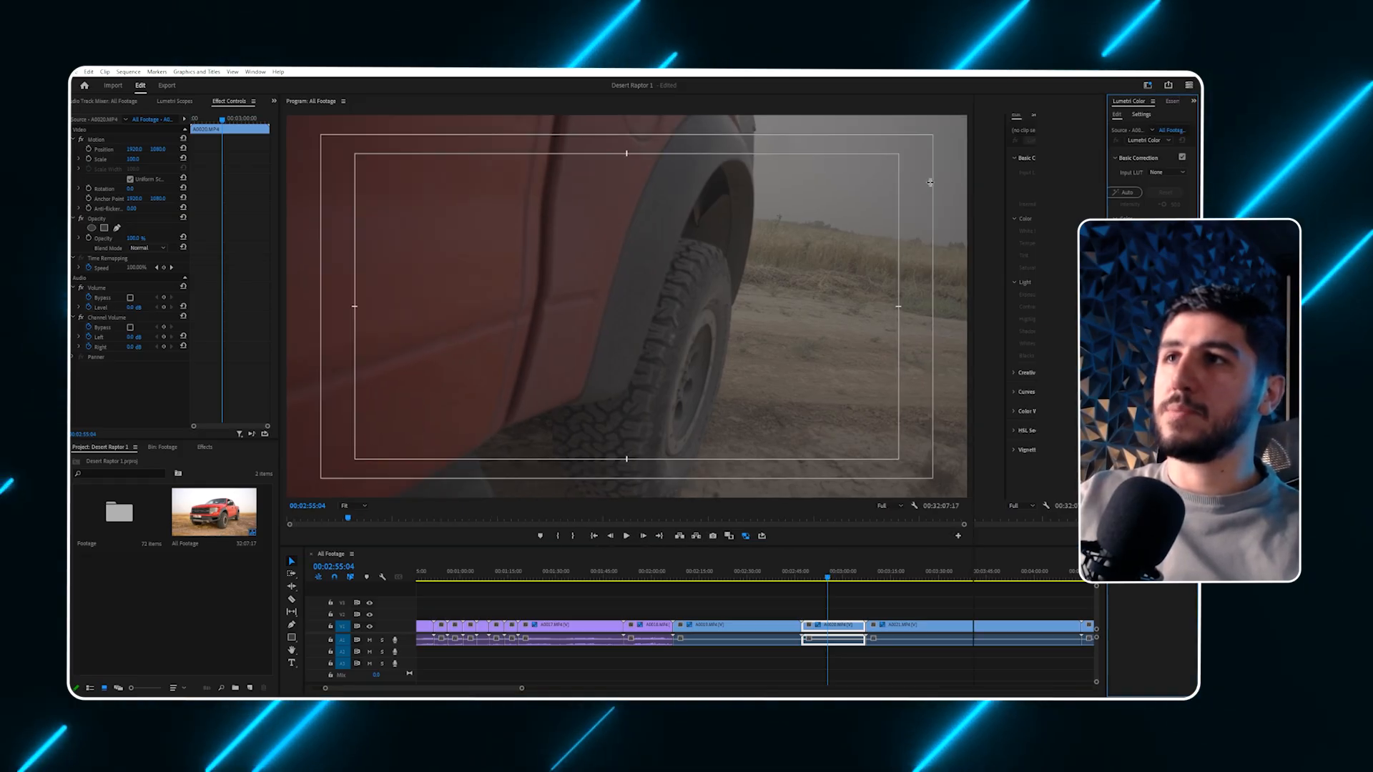
pyautogui.click(964, 114)
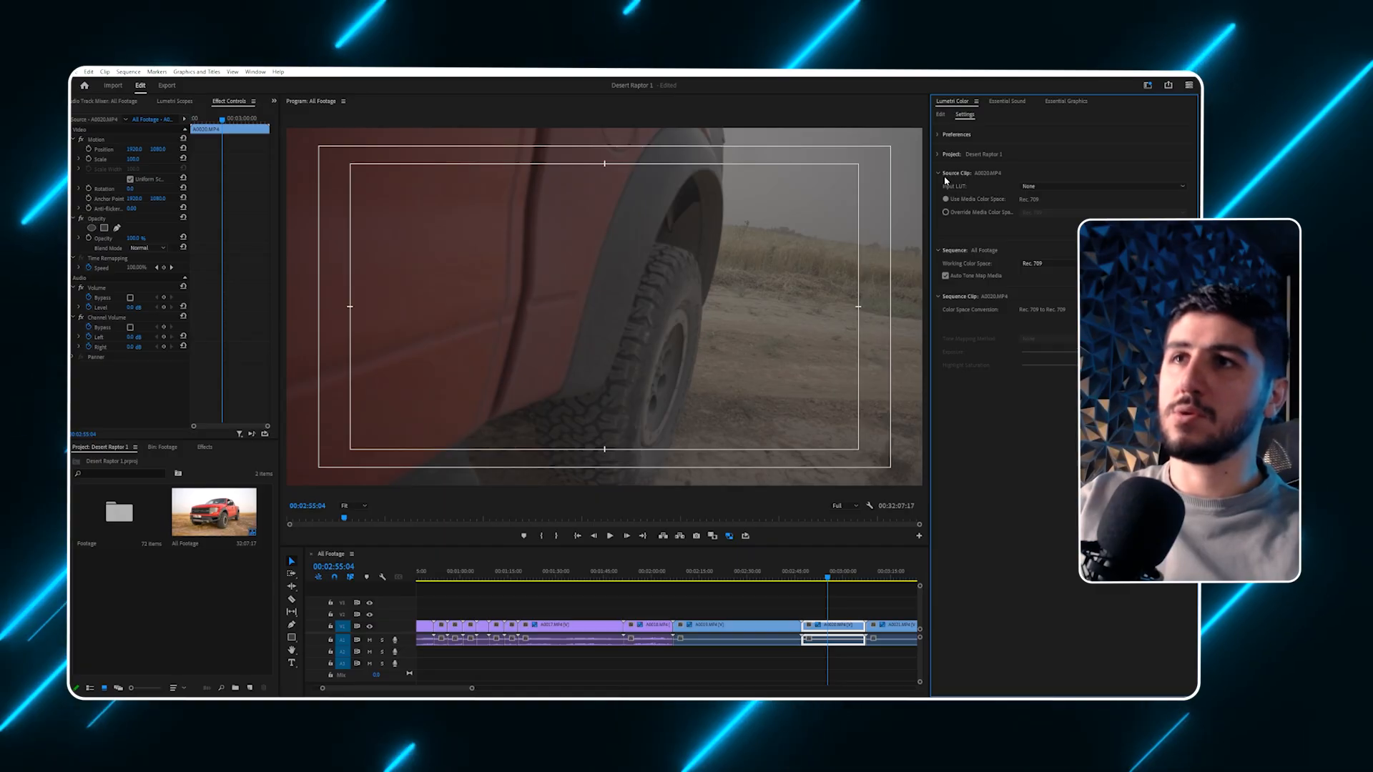
# Override the wheel clip's media color space with Sony S-Log3/S-Gamut3.Cine and keep the sequence's working color space at Rec. 709.
pyautogui.click(946, 212)
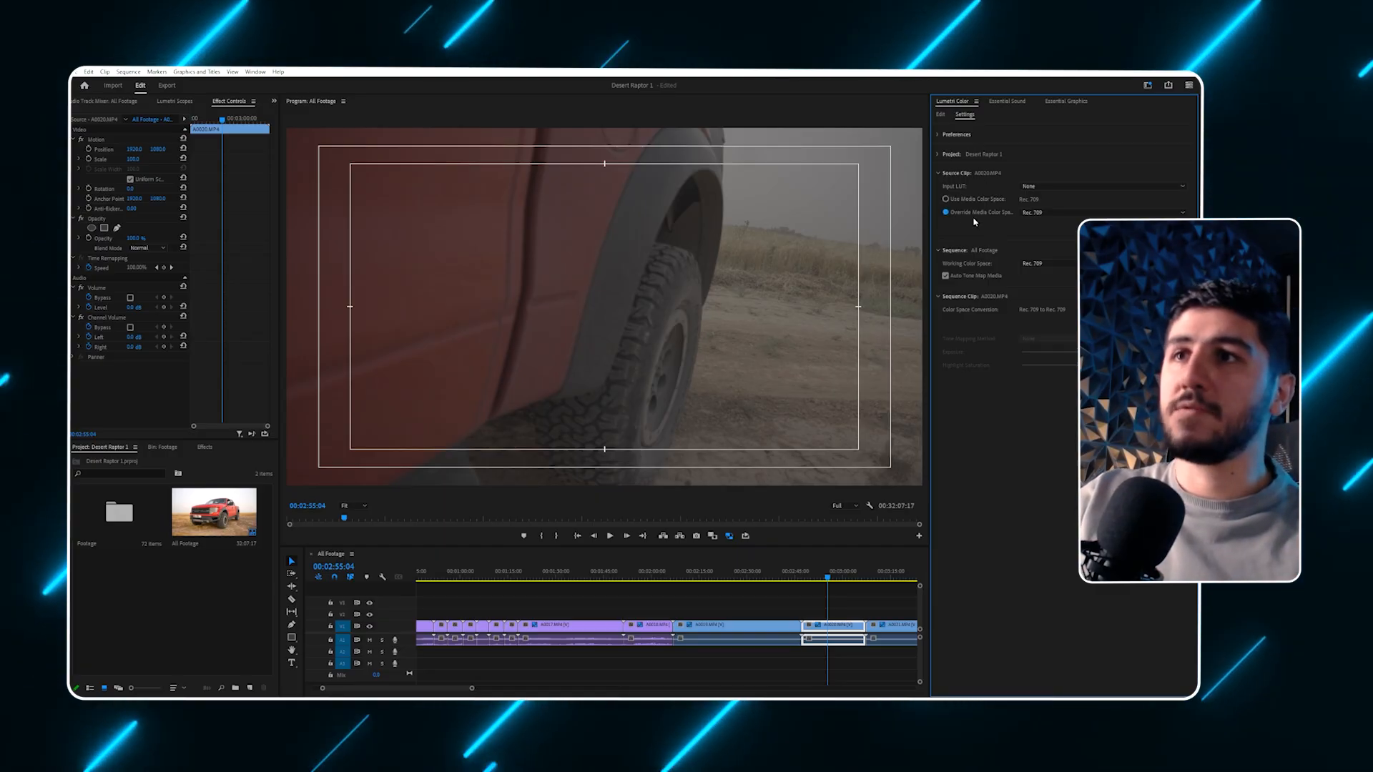
pyautogui.click(1021, 214)
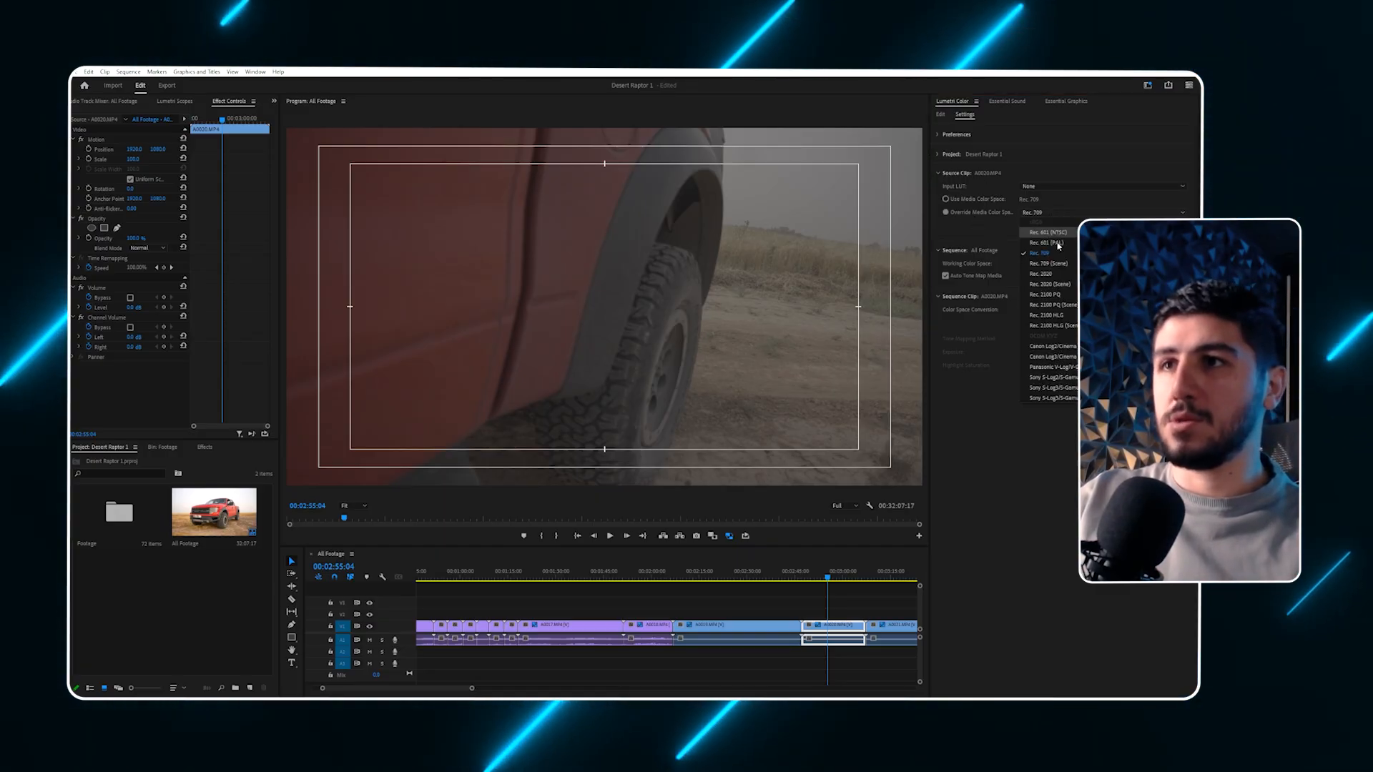
pyautogui.click(1046, 390)
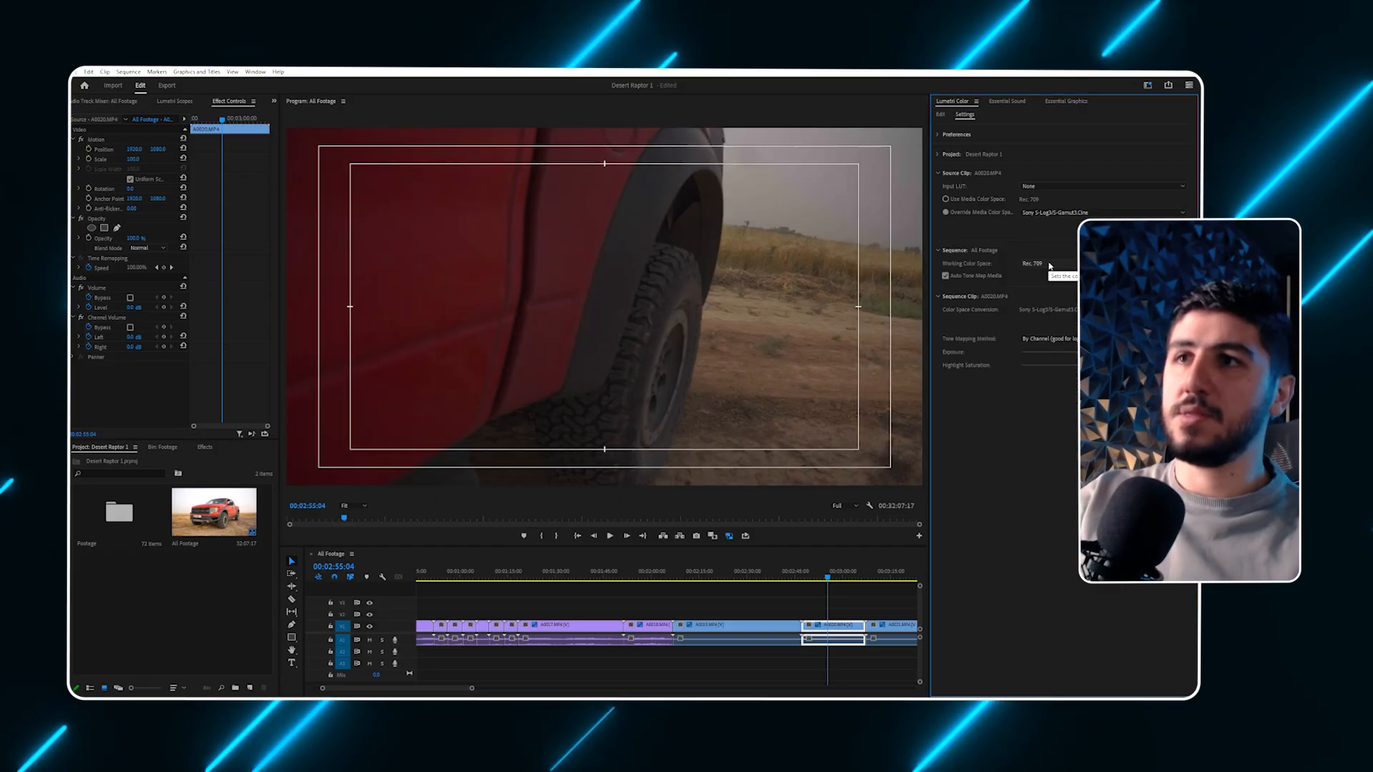
pyautogui.click(1039, 264)
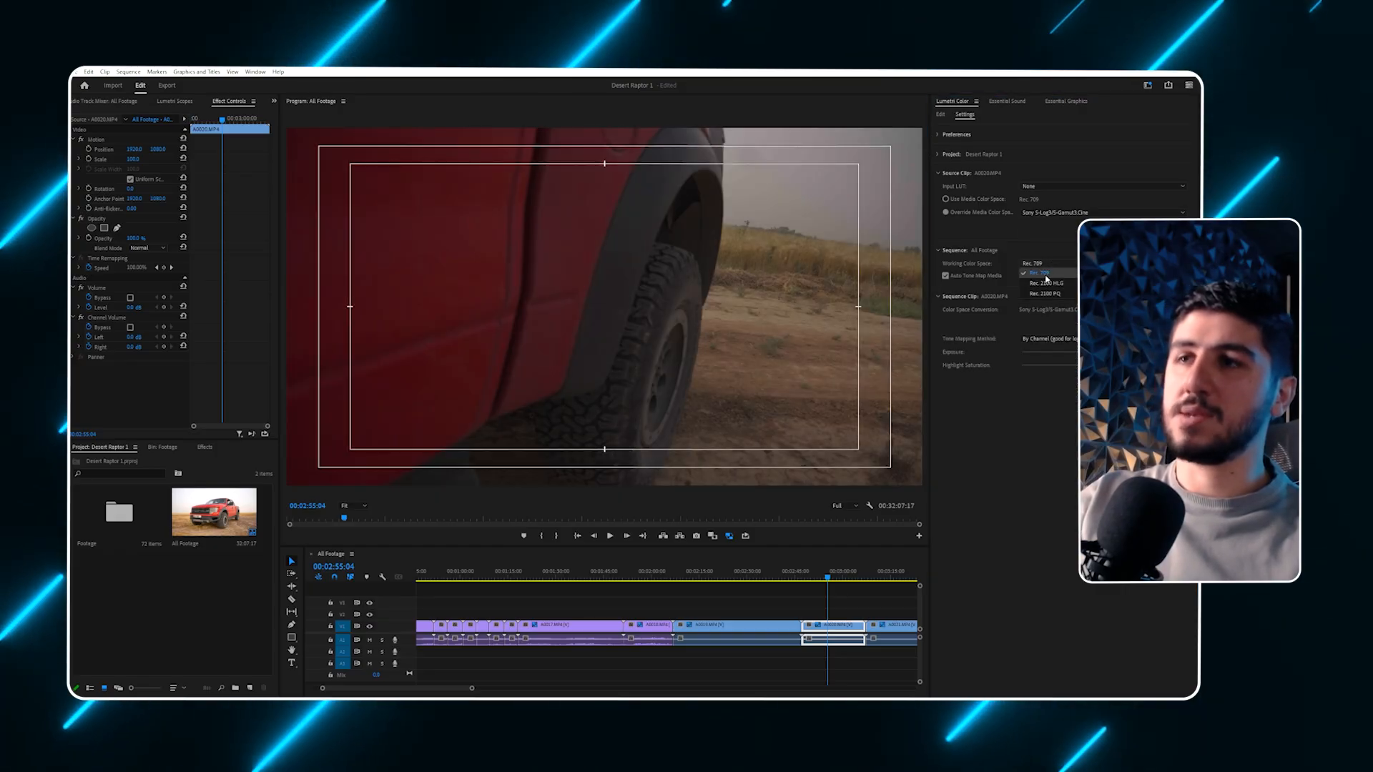
pyautogui.click(861, 590)
# Compare the converted wheel clip with the neighboring and following clips that are still flat.
pyautogui.press('=')
pyautogui.click(675, 579)
pyautogui.press('-')
pyautogui.press('-')
pyautogui.press('-')
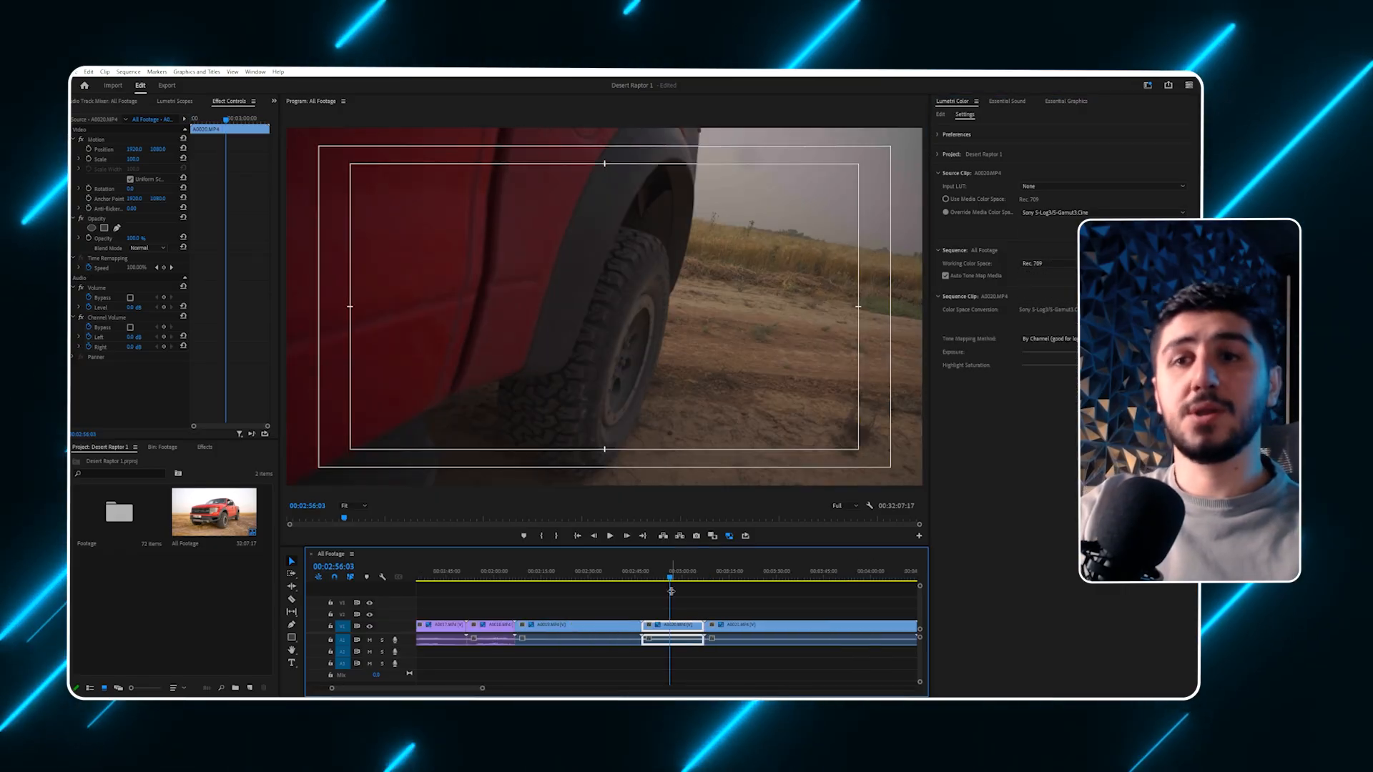
pyautogui.moveTo(673, 579); pyautogui.dragTo(711, 580)
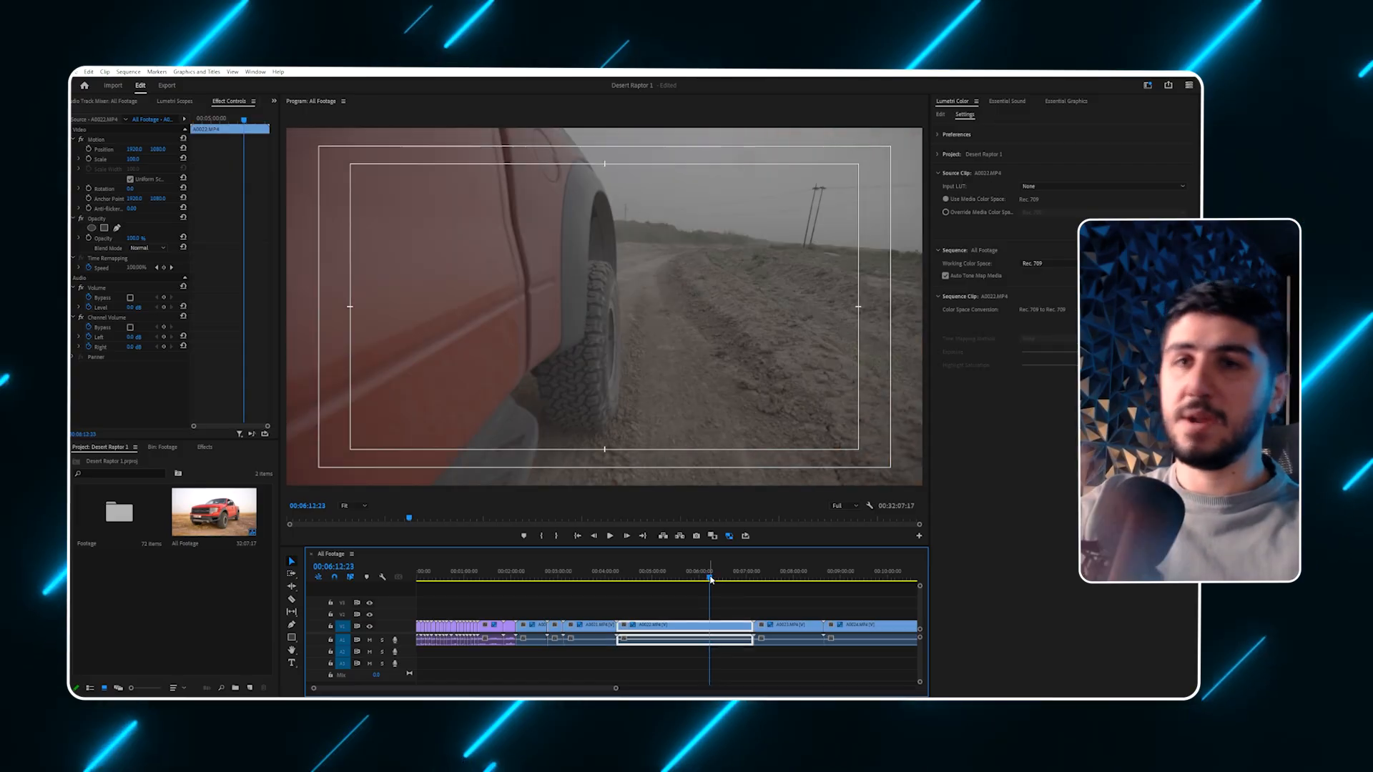
pyautogui.click(556, 577)
pyautogui.press('=')
pyautogui.press('=')
pyautogui.press('=')
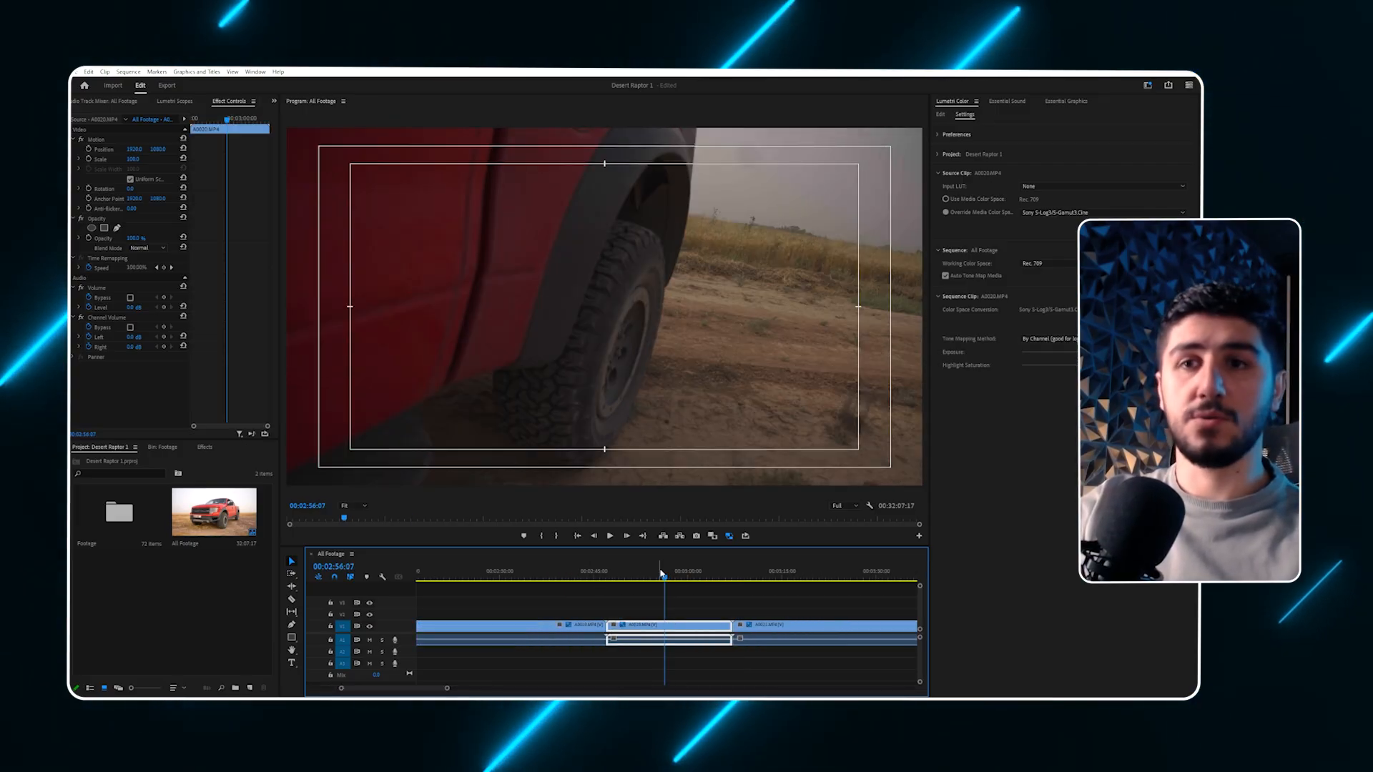
pyautogui.click(543, 576)
pyautogui.press('-')
pyautogui.press('-')
pyautogui.press('-')
# Override the media color space of a flat clip further along the timeline with Sony S-Log3/S-Gamut3.Cine.
pyautogui.click(785, 577)
pyautogui.press('Down')
pyautogui.press('Down')
pyautogui.press('Down')
pyautogui.click(999, 213)
pyautogui.click(1034, 213)
pyautogui.click(1055, 397)
# Override the media color space of the clip starting at 00:16:07:17 with Sony S-Log3/S-Gamut3.Cine.
pyautogui.press('Down')
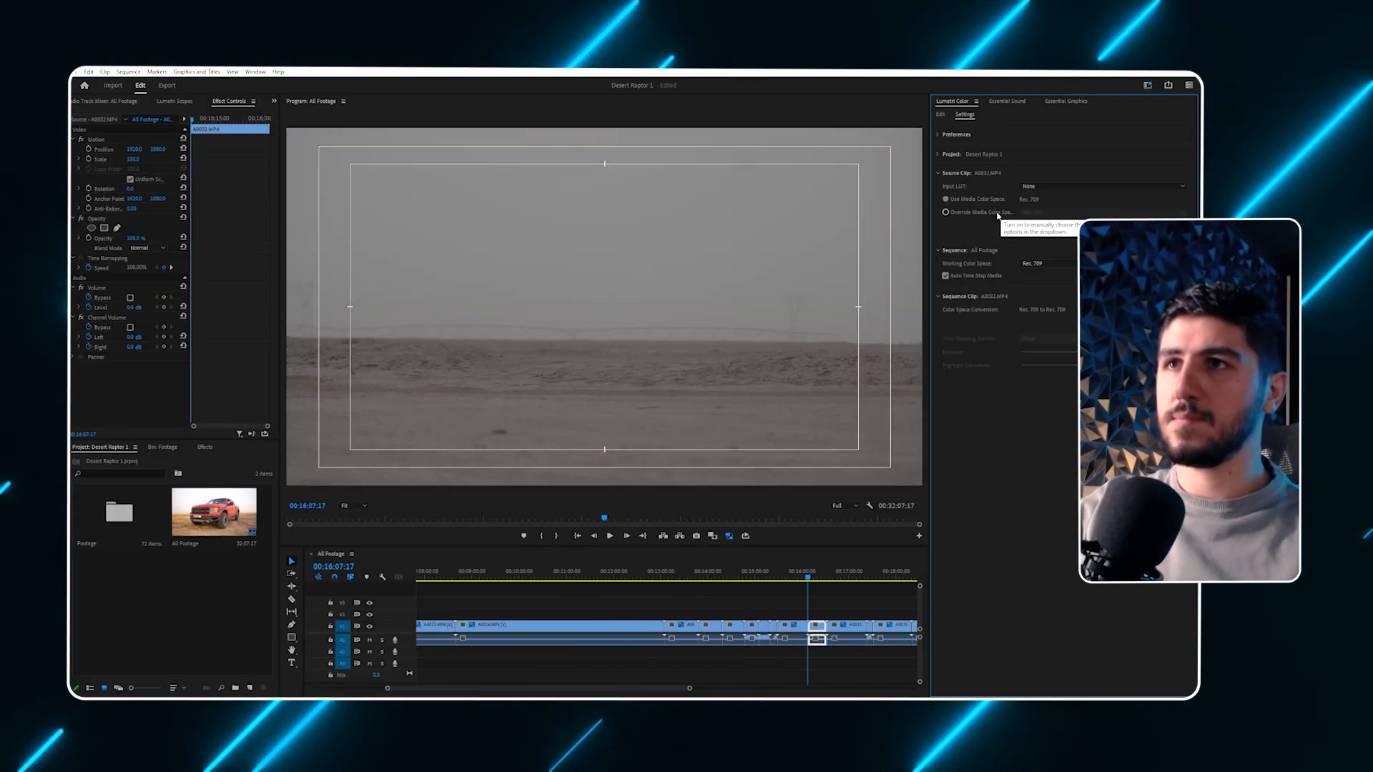
pyautogui.click(999, 213)
pyautogui.click(1035, 213)
pyautogui.click(1055, 398)
pyautogui.click(1036, 213)
pyautogui.click(1056, 397)
# Override the media color space of the clips starting at 00:22:38:08 and 00:22:54:18 with Sony S-Log3/S-Gamut3.Cine.
pyautogui.press('Down')
pyautogui.click(991, 213)
pyautogui.click(1037, 214)
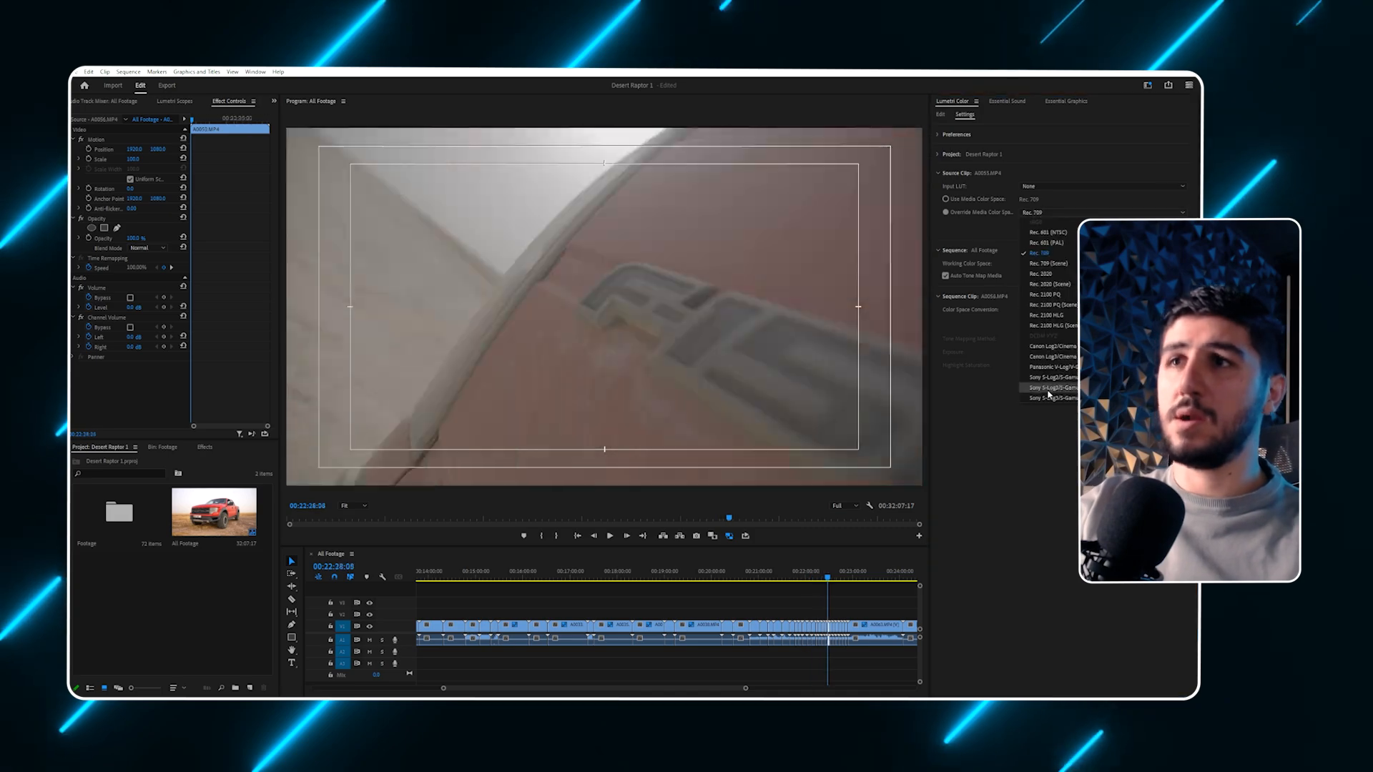
pyautogui.click(1048, 393)
pyautogui.press('Down')
pyautogui.press('Down')
pyautogui.click(987, 214)
pyautogui.click(1043, 214)
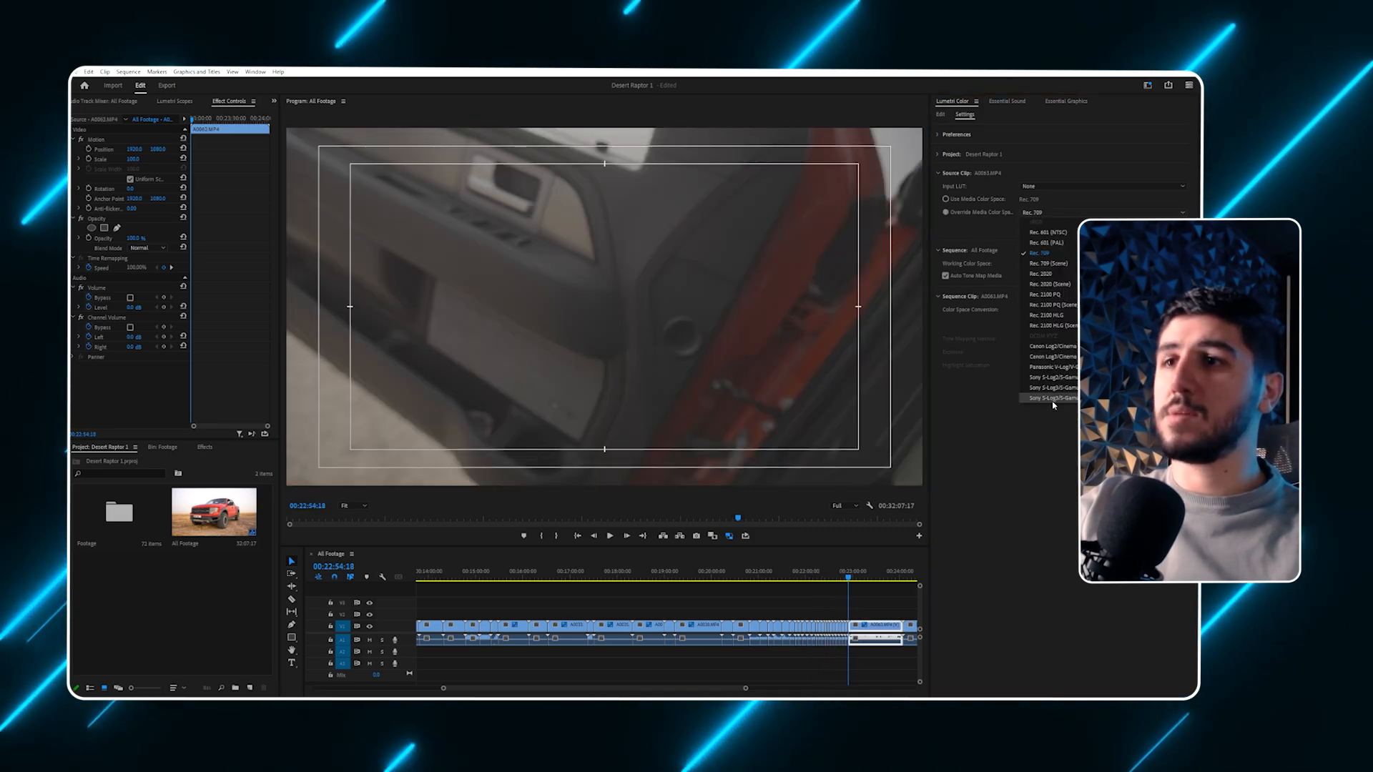
pyautogui.click(1049, 392)
# Override the media color space of the clips starting at 00:24:04:08 and 00:25:14:22 with Sony S-Log3/S-Gamut3.Cine.
pyautogui.press('Down')
pyautogui.click(995, 213)
pyautogui.click(1037, 213)
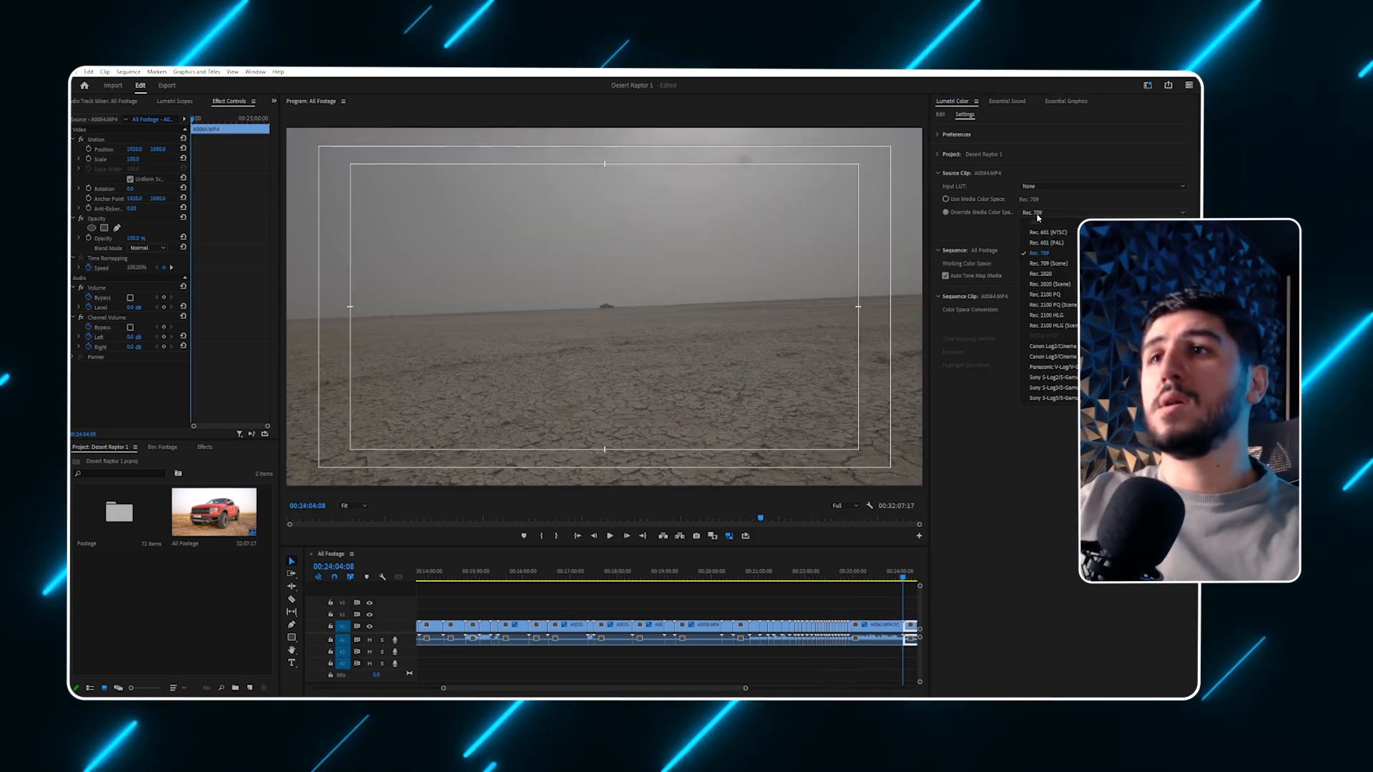
pyautogui.click(1049, 392)
pyautogui.press('Down')
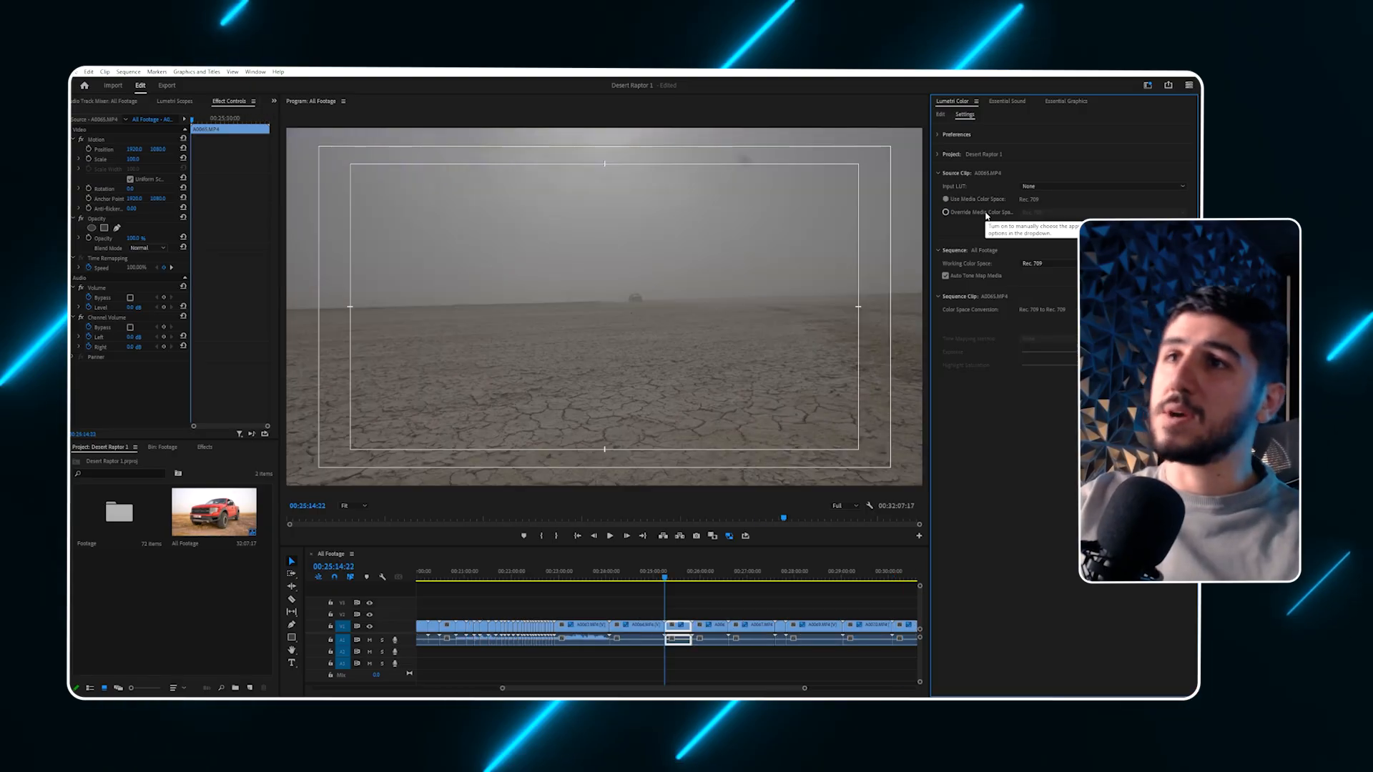
pyautogui.click(987, 214)
pyautogui.click(1036, 213)
pyautogui.click(1052, 394)
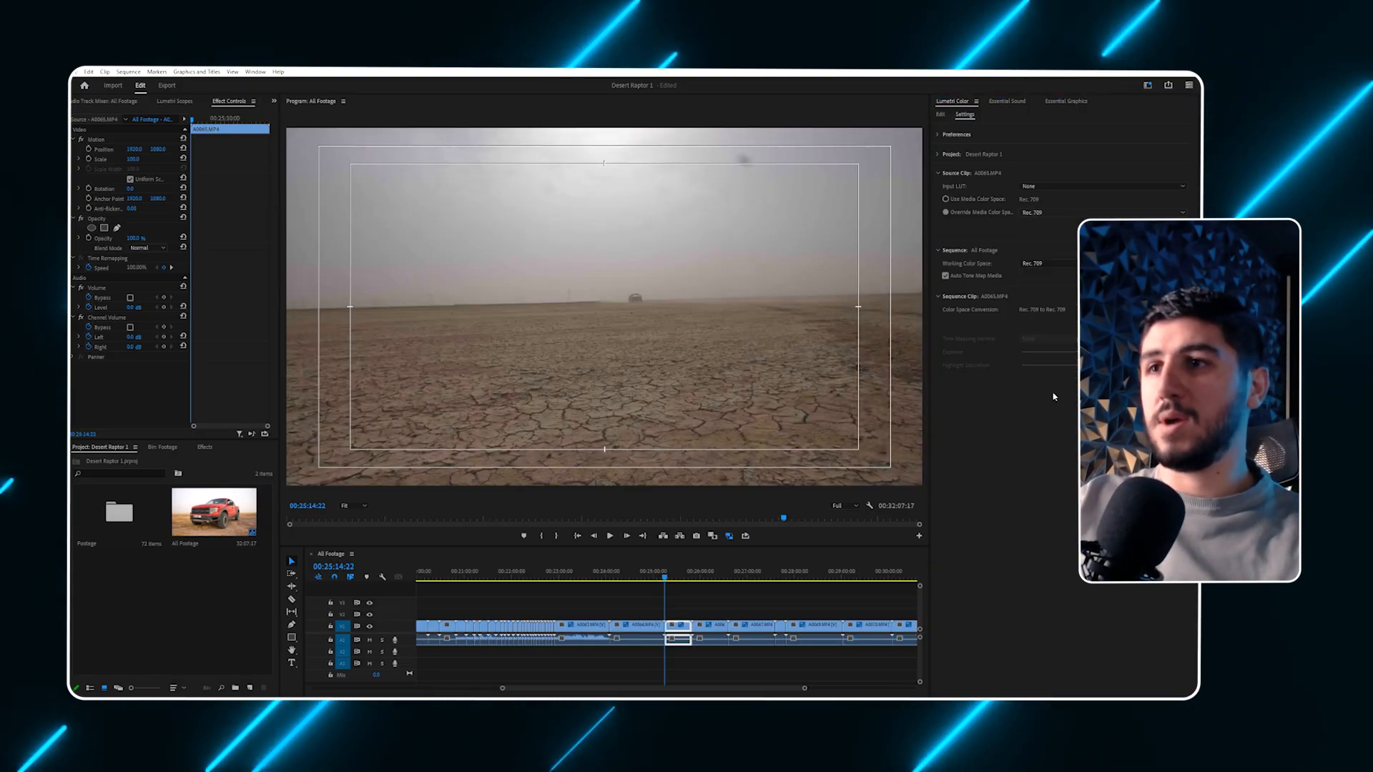
# Override the media color space of the clips starting at 00:25:49:23 and 00:26:36:00 with Sony S-Log3/S-Gamut3.Cine.
pyautogui.press('Down')
pyautogui.click(990, 213)
pyautogui.click(1029, 214)
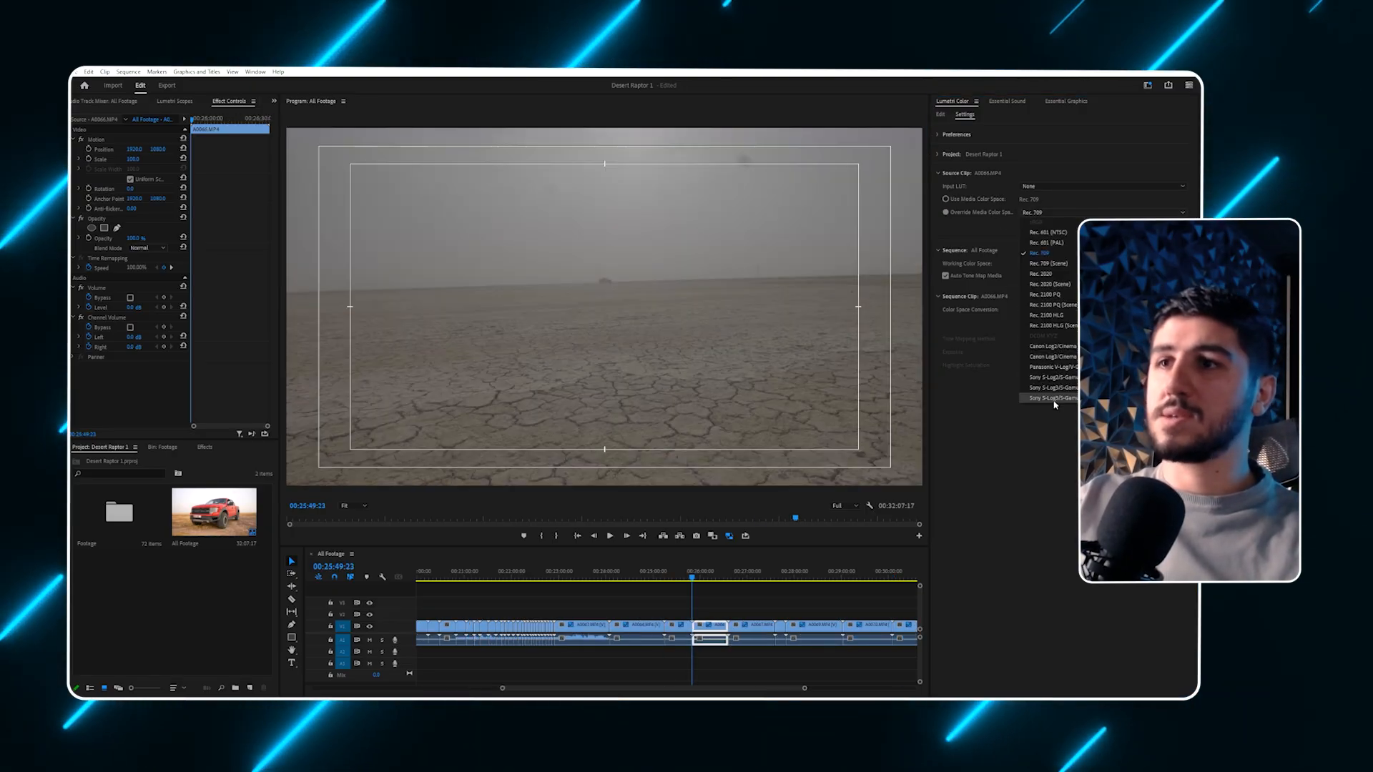
pyautogui.click(1052, 398)
pyautogui.press('Down')
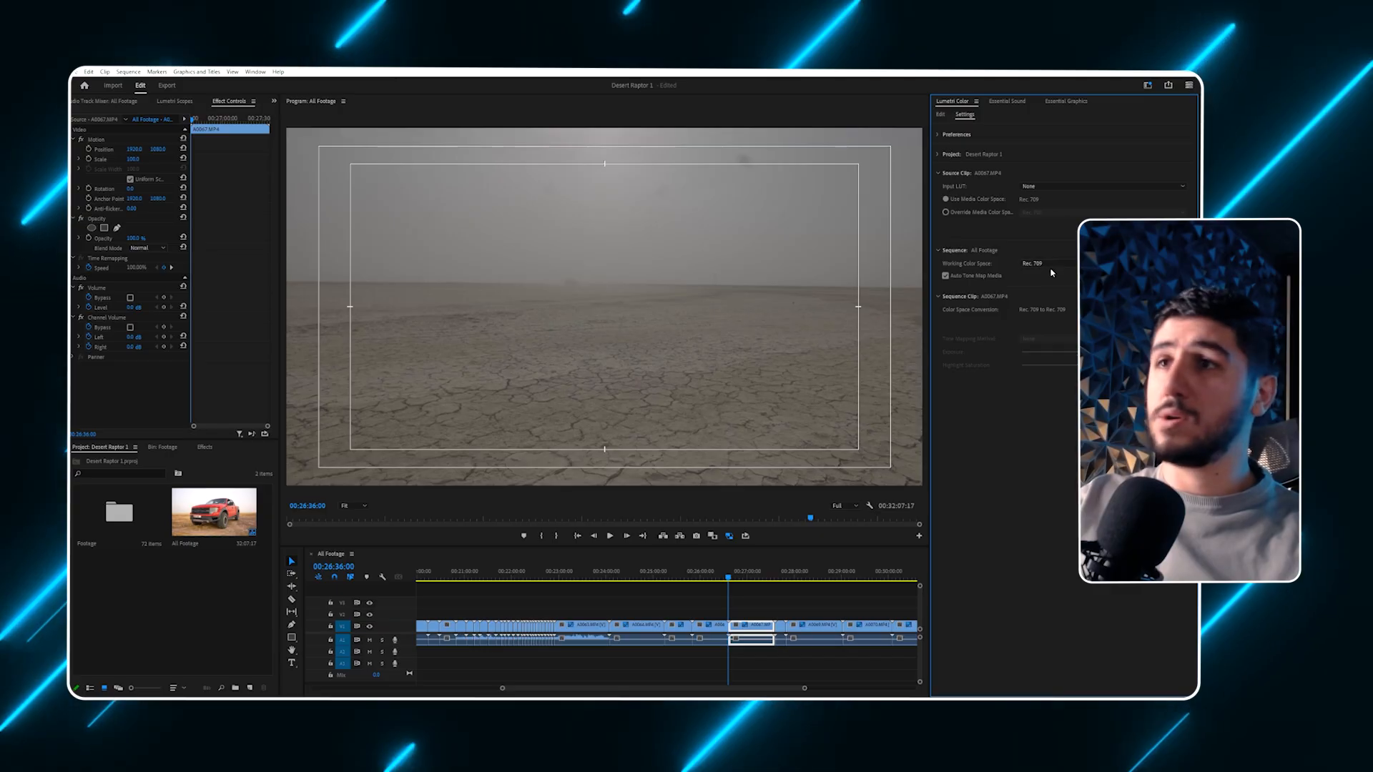
pyautogui.click(984, 212)
pyautogui.click(1033, 213)
pyautogui.click(1062, 398)
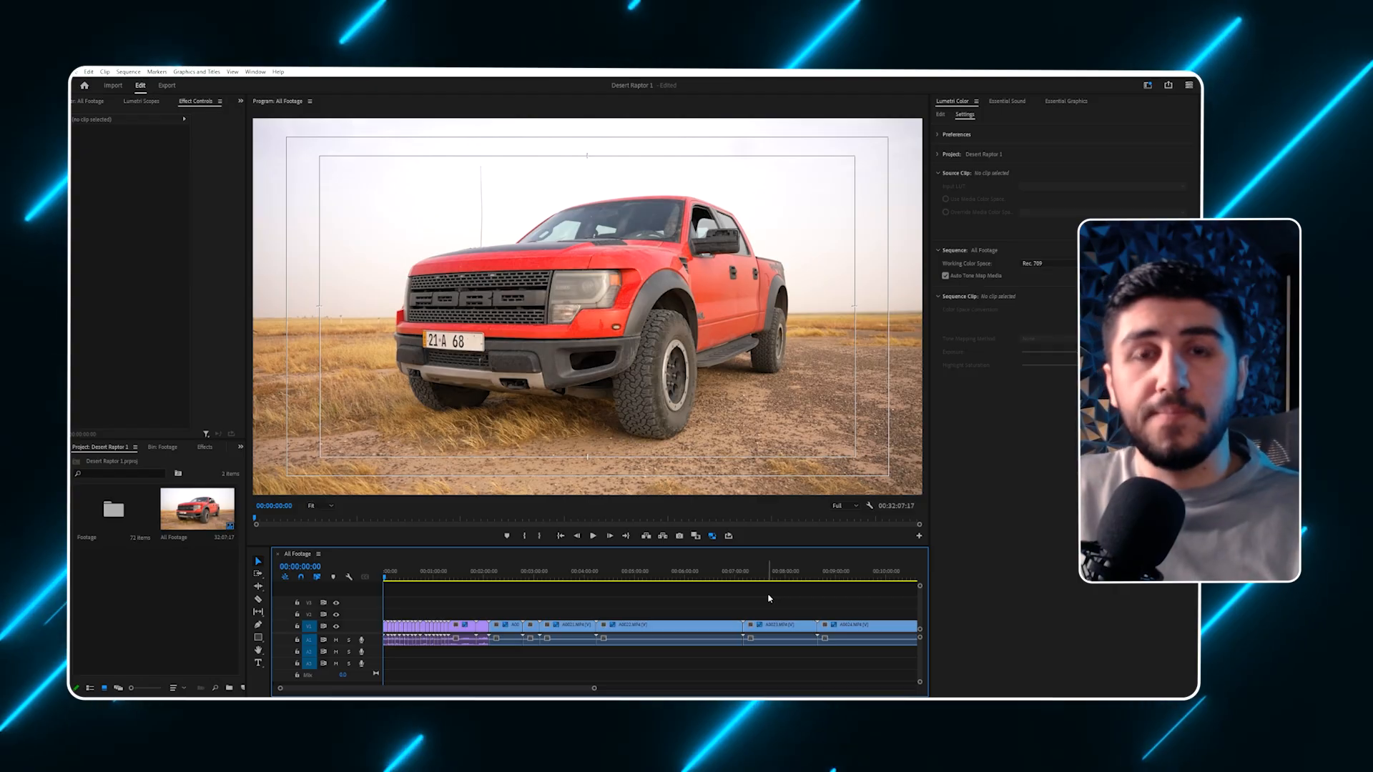
pyautogui.press('=')
pyautogui.press('=')
pyautogui.press('=')
pyautogui.press('=')
pyautogui.press('=')
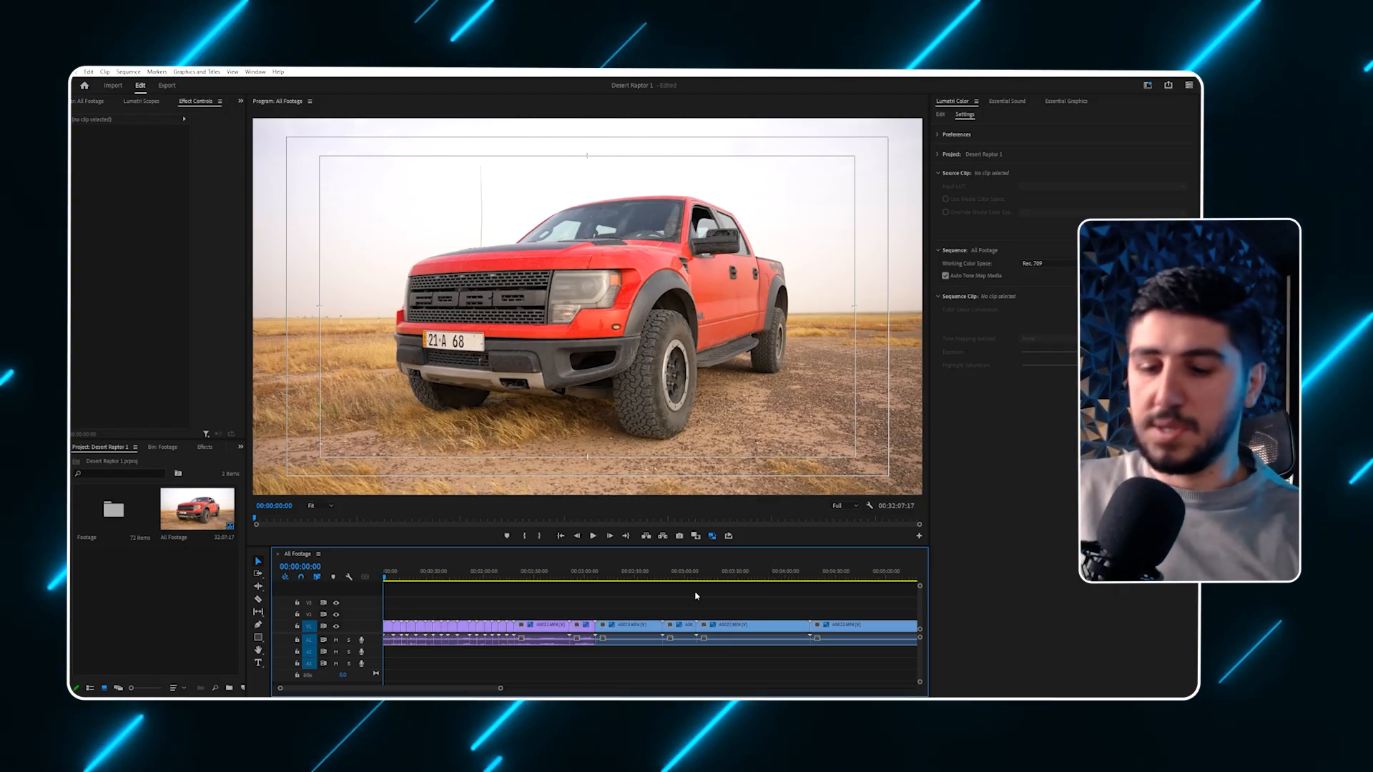
# Review the opening standard-color clips and delete the ones at 00:00:31:14 and 00:00:55:04.
pyautogui.press('-')
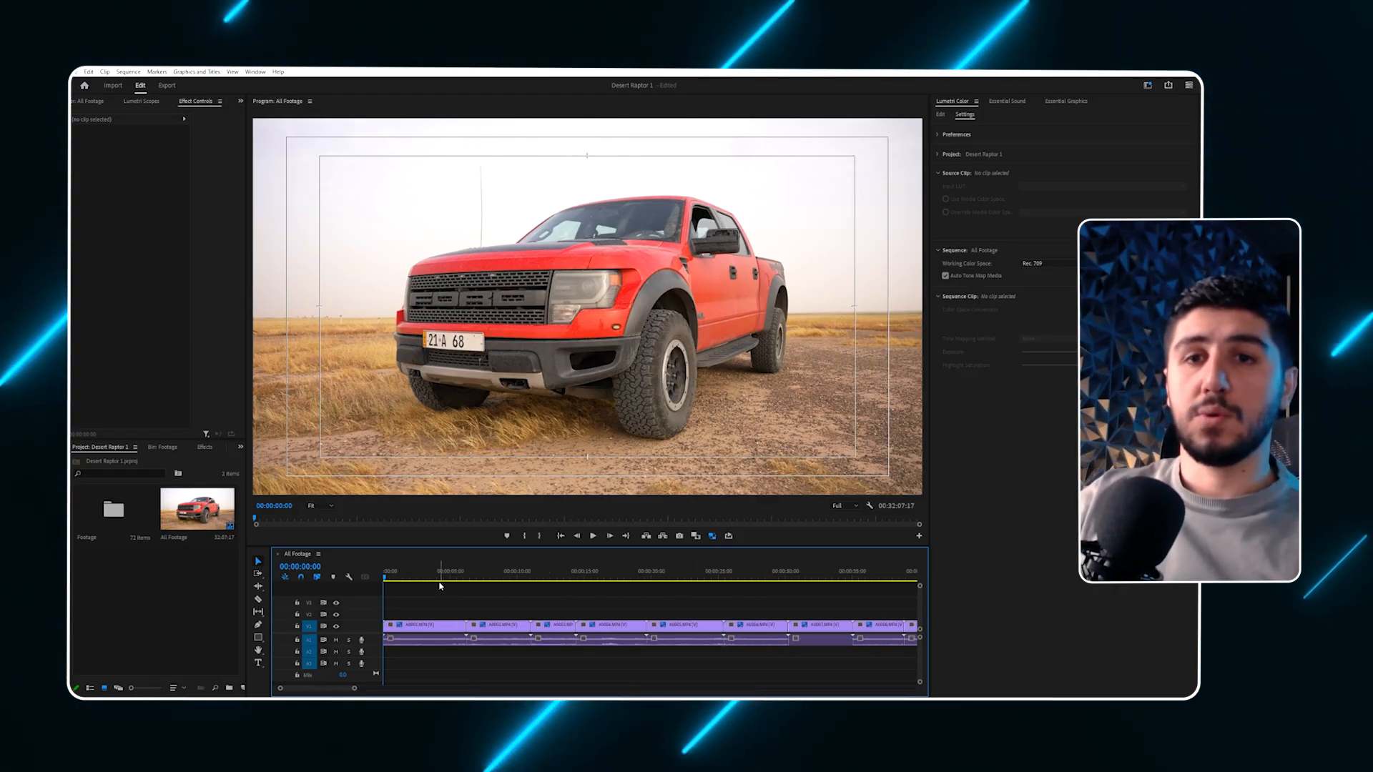
pyautogui.press('-')
pyautogui.press('=')
pyautogui.moveTo(441, 581); pyautogui.dragTo(805, 631)
pyautogui.hscroll(3, 782, 605)
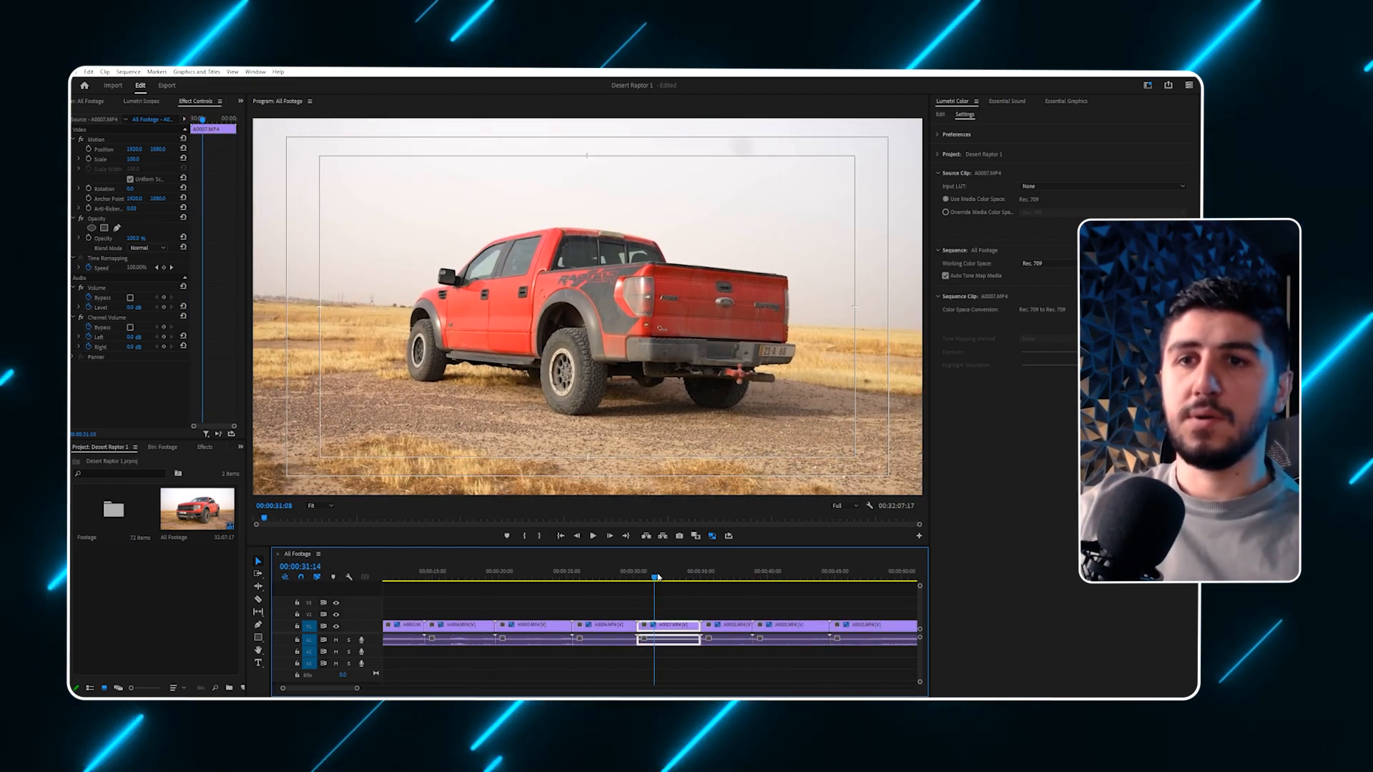
pyautogui.moveTo(658, 577); pyautogui.dragTo(740, 584)
pyautogui.press('Delete')
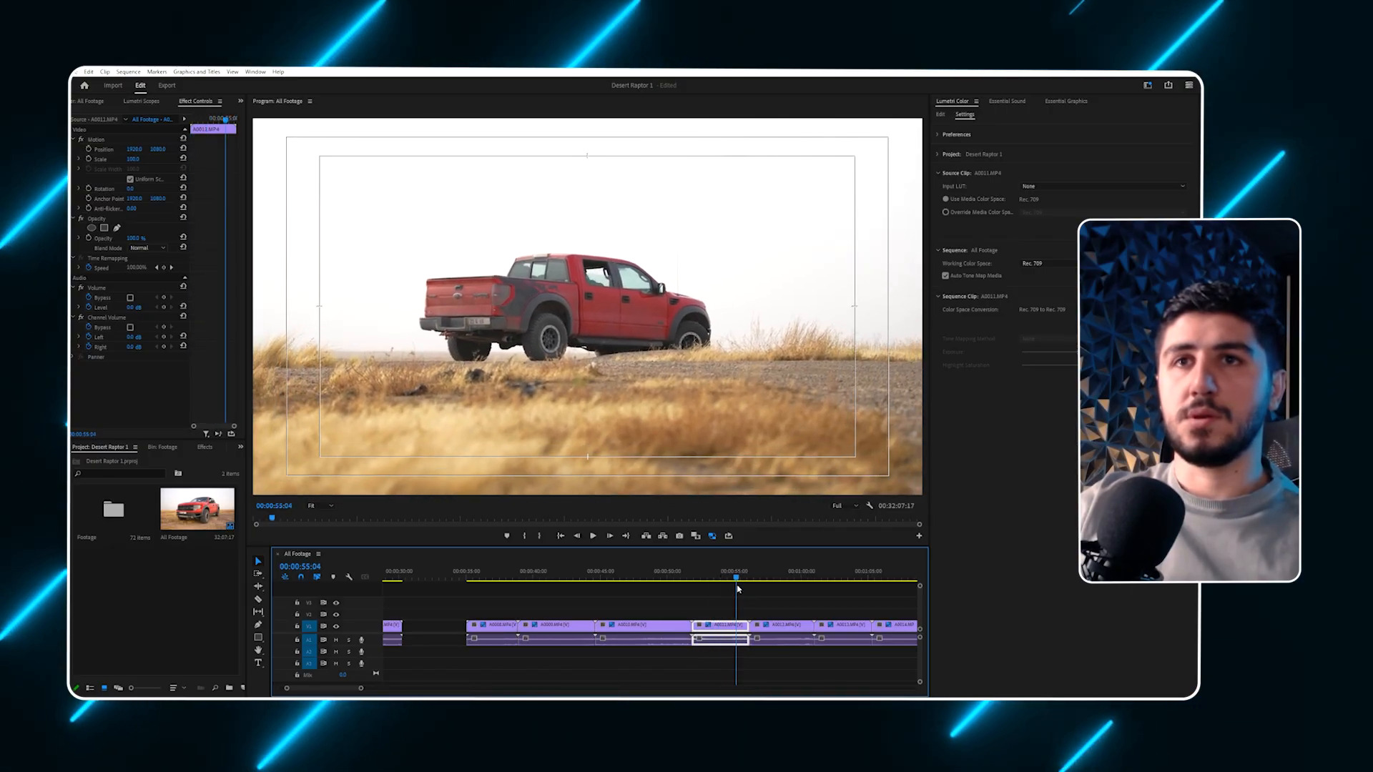
pyautogui.press('Delete')
# Review the clips from 00:00:59:15 onward and delete the one at 00:01:07:21 and the one starting at about 00:01:14:00.
pyautogui.moveTo(739, 585); pyautogui.dragTo(797, 583)
pyautogui.scroll(-4, 791, 602)
pyautogui.press('-')
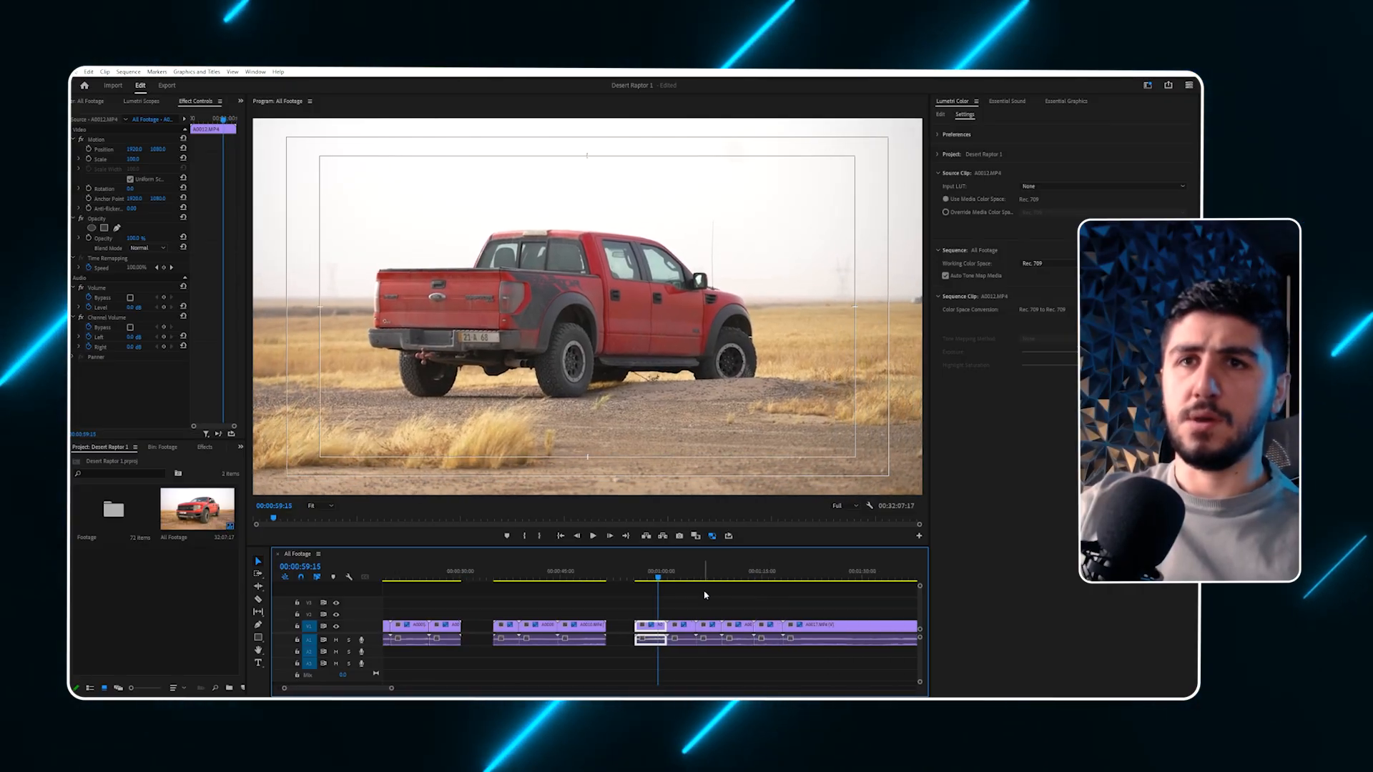
pyautogui.moveTo(657, 575); pyautogui.dragTo(693, 569)
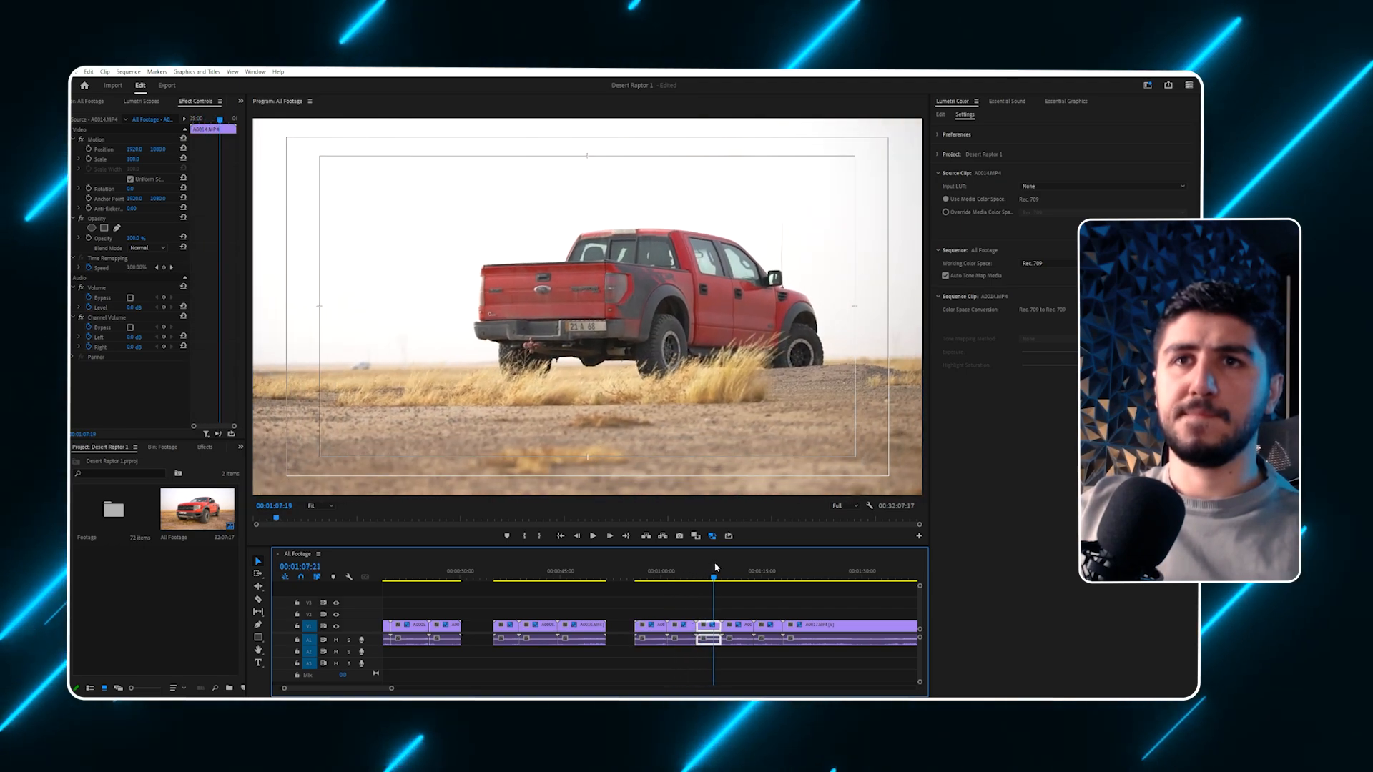
pyautogui.press('Delete')
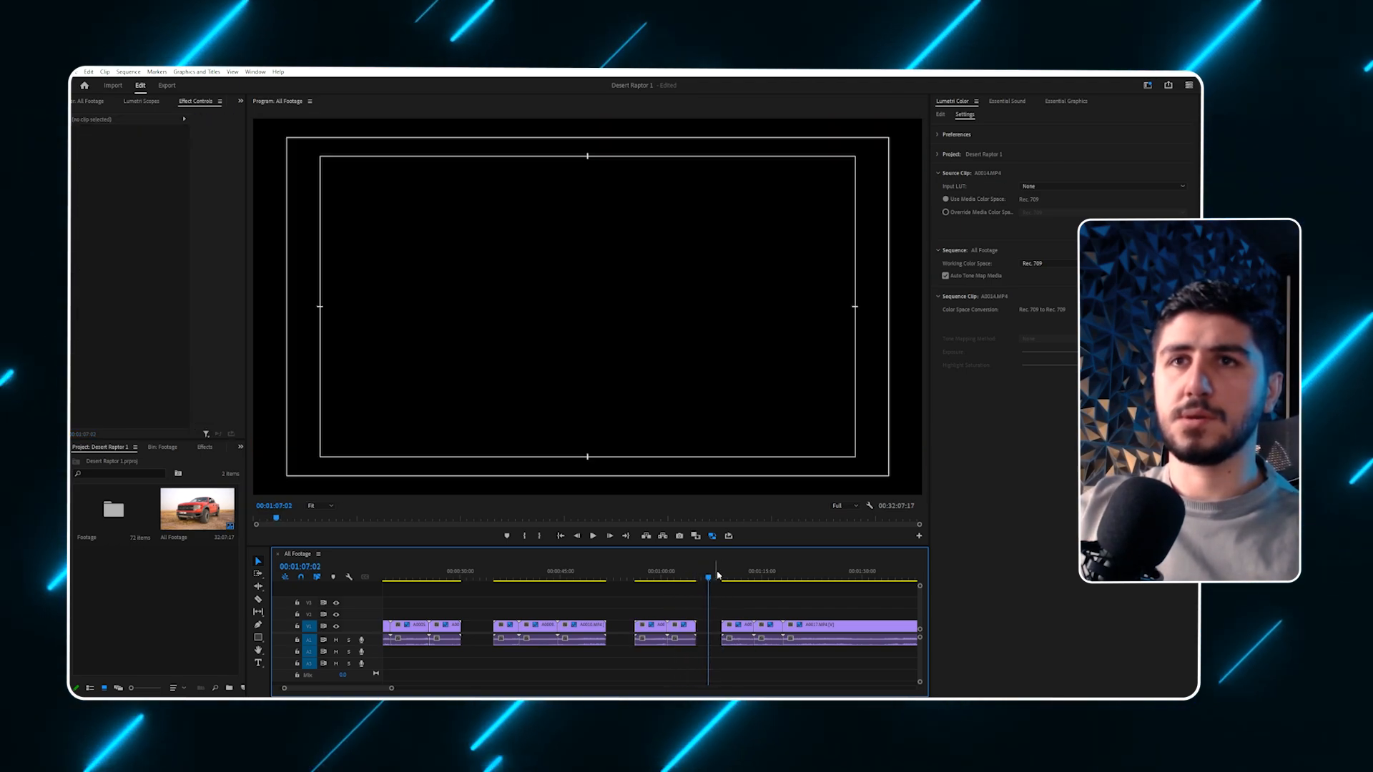
pyautogui.click(729, 574)
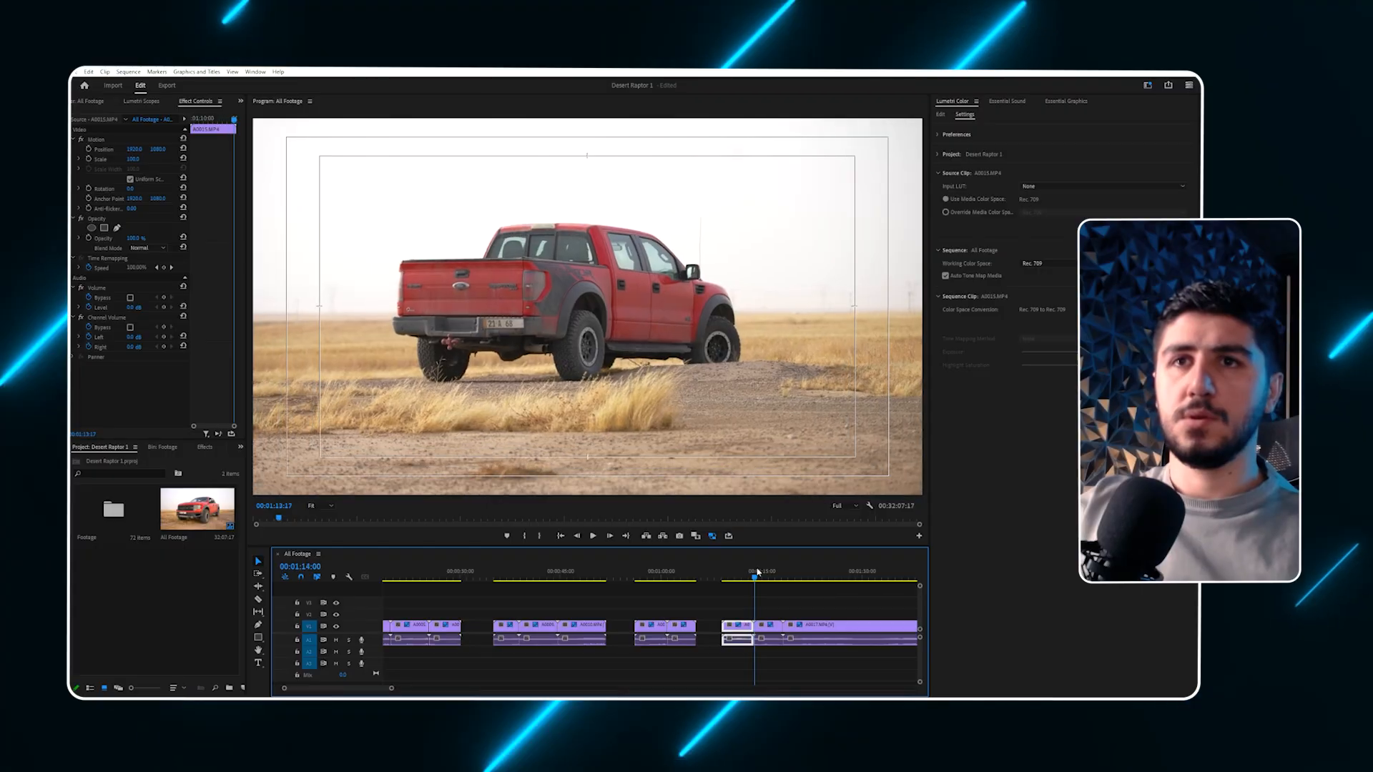
pyautogui.moveTo(758, 572); pyautogui.dragTo(821, 576)
pyautogui.press('Delete')
# Trim the long driving-and-dust clip starting at about 00:01:18 to its section from about 00:01:34 to 00:01:46.
pyautogui.click(799, 576)
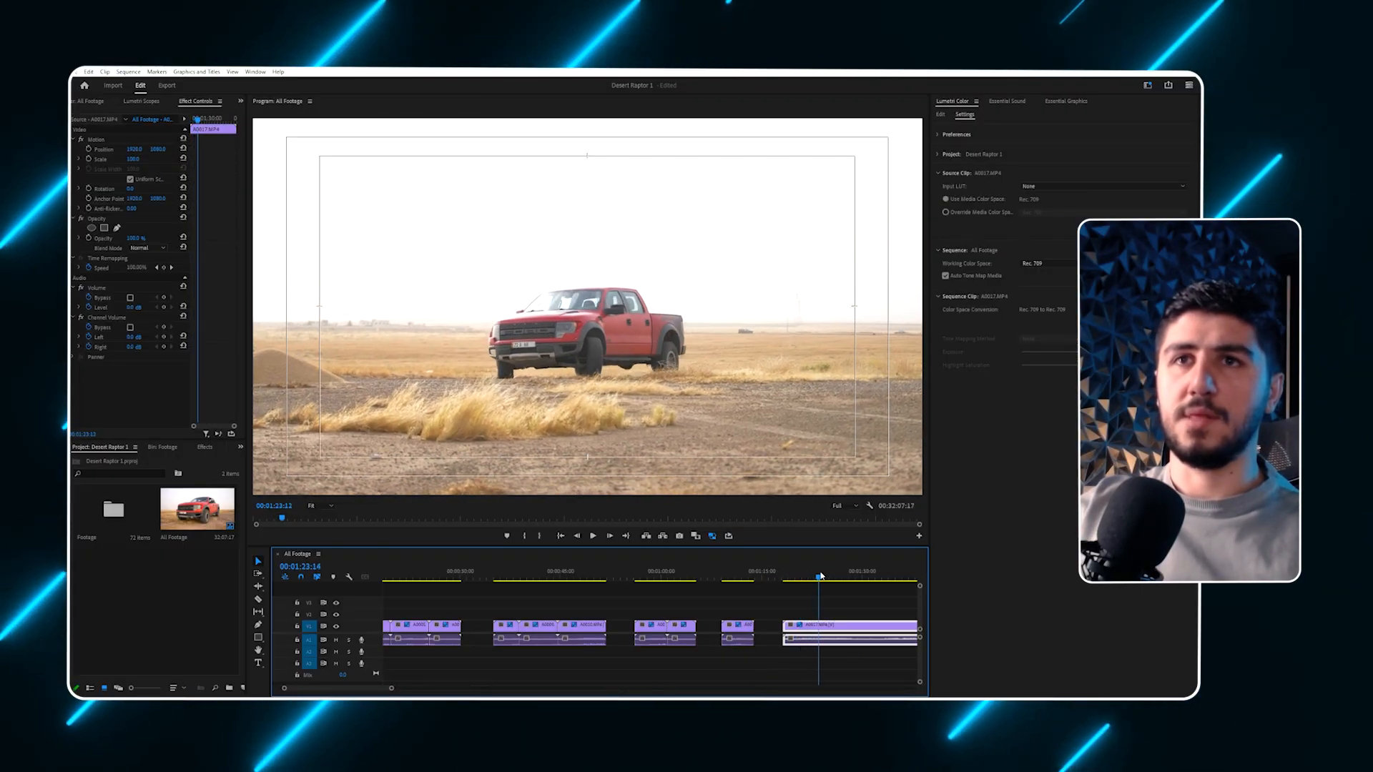
pyautogui.press('-')
pyautogui.press('-')
pyautogui.press('=')
pyautogui.press('=')
pyautogui.press('=')
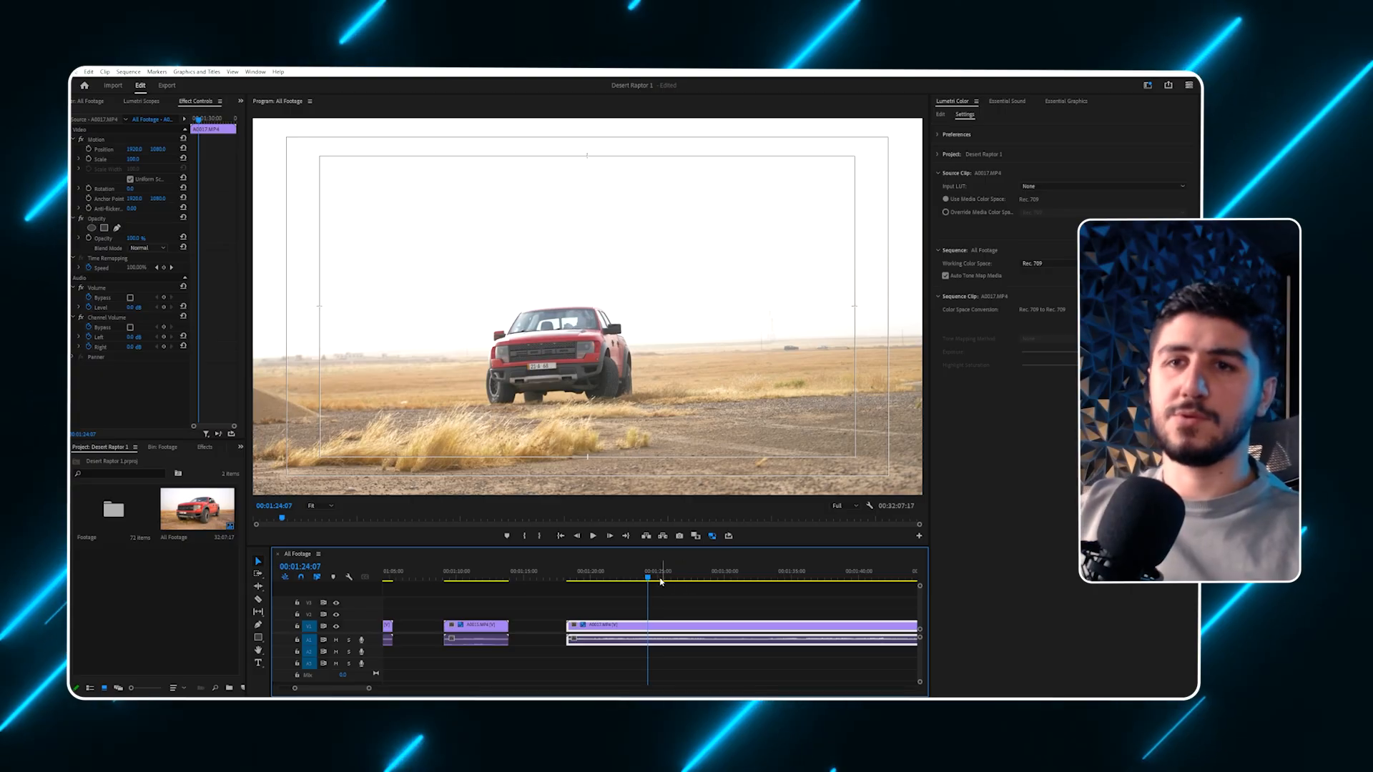
pyautogui.press('-')
pyautogui.moveTo(654, 576); pyautogui.dragTo(712, 572)
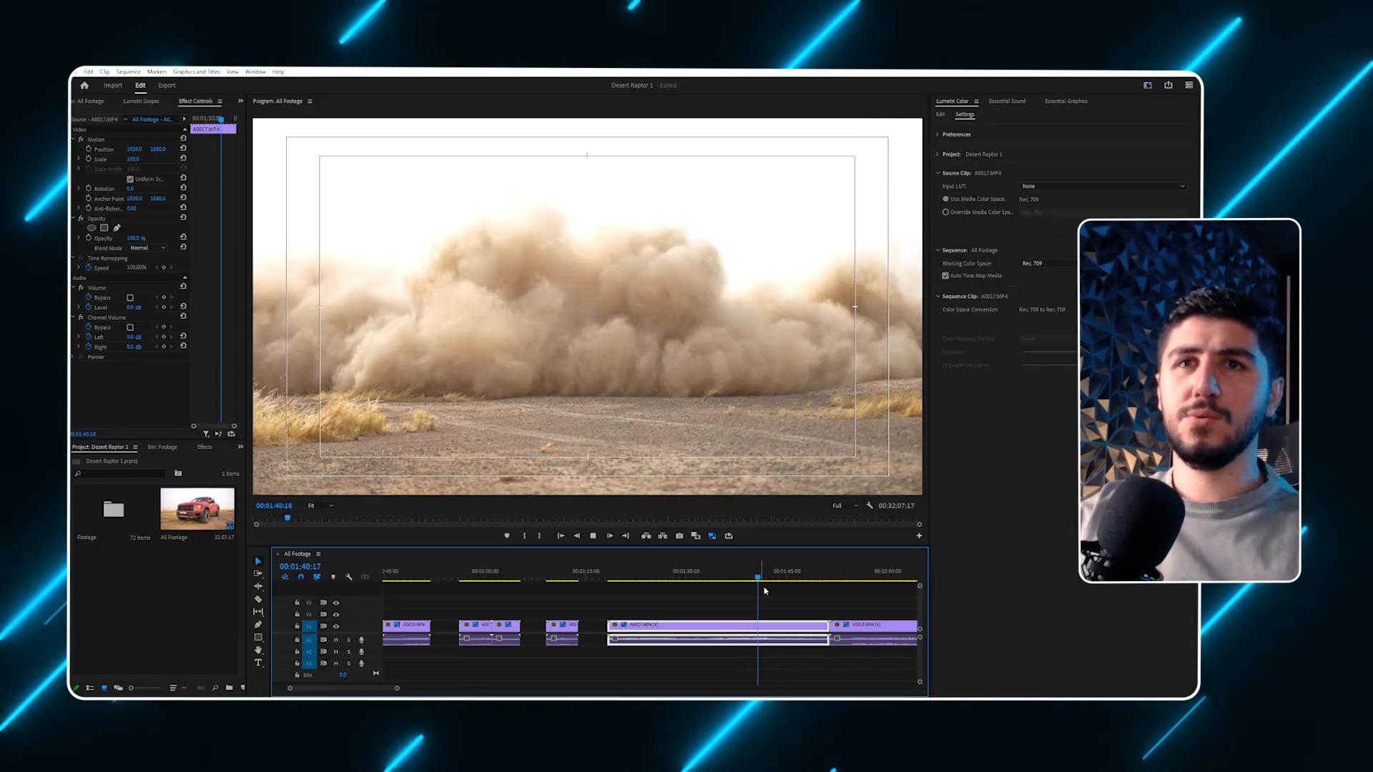
pyautogui.moveTo(770, 580); pyautogui.dragTo(803, 574)
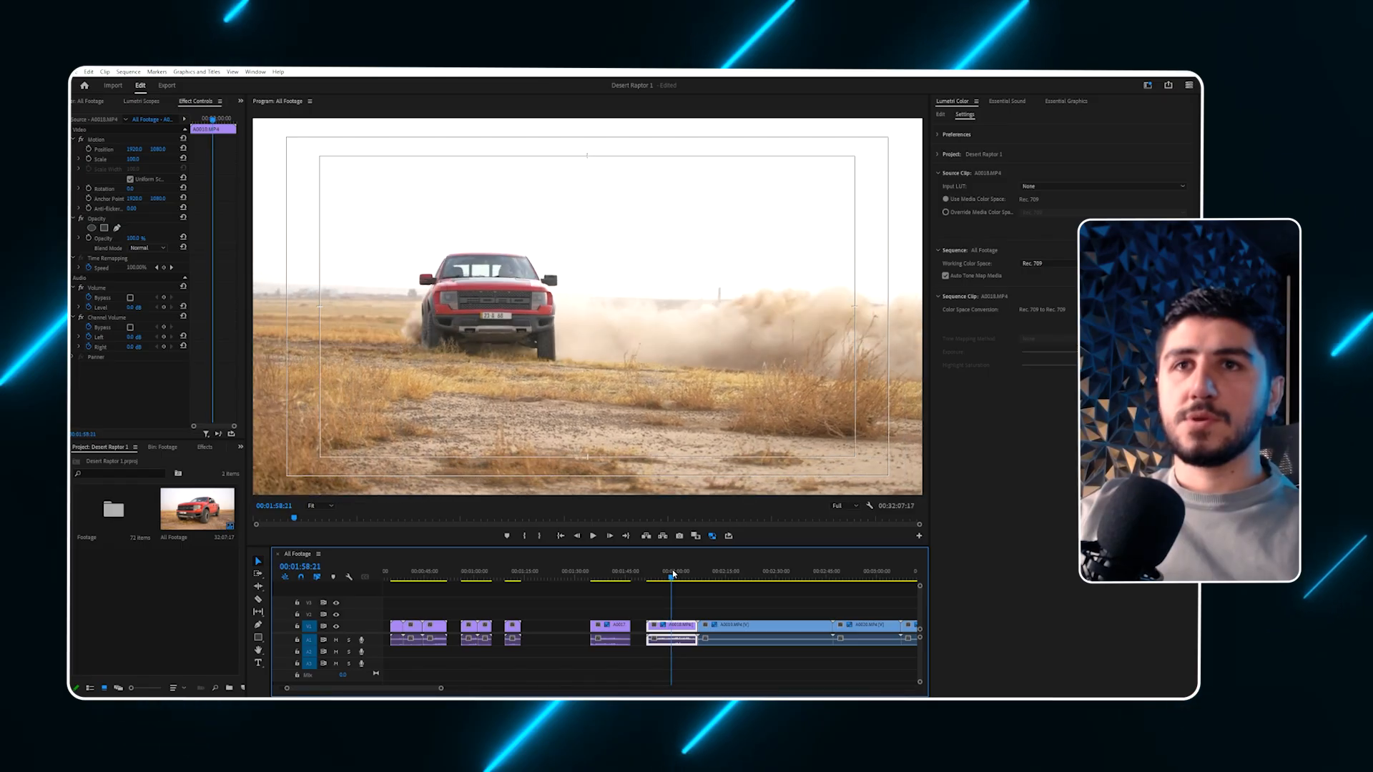
# Delete the first two S-Log3 clips, starting at about 00:02:06 and 00:02:48.
pyautogui.moveTo(677, 573); pyautogui.dragTo(717, 577)
pyautogui.press('=')
pyautogui.press('=')
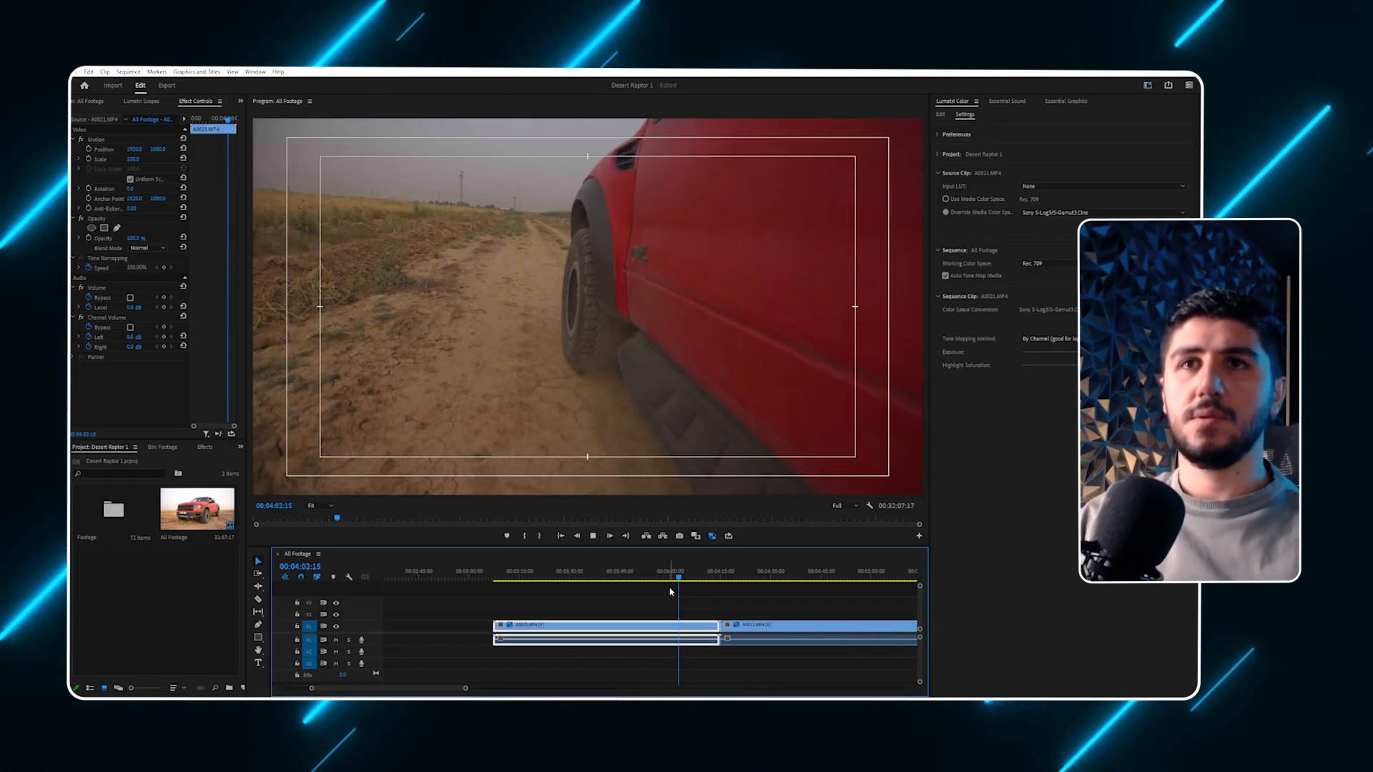
# Preview the wheel close-up footage between 00:04:02:15 and 00:12:32:09 for usable shots.
pyautogui.scroll(-1, 676, 603)
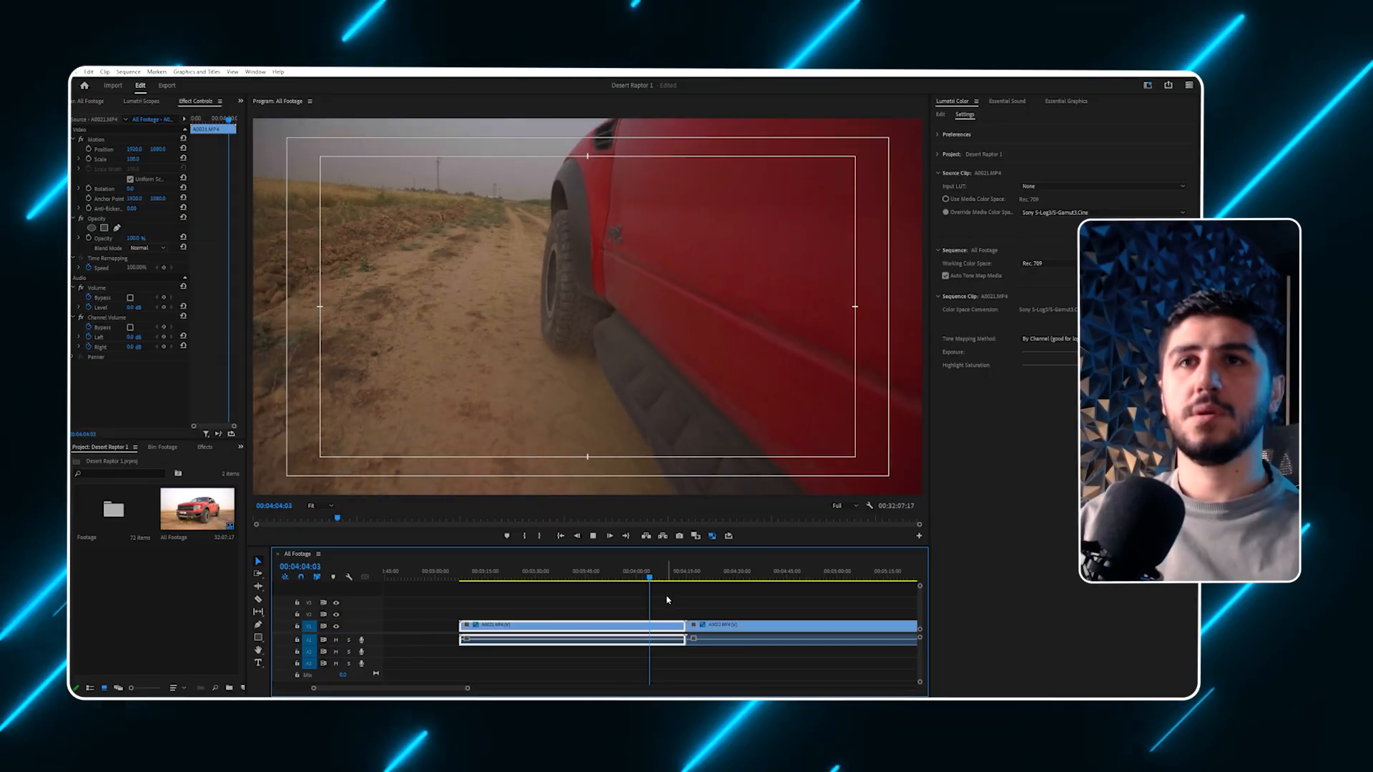
pyautogui.moveTo(651, 588); pyautogui.dragTo(778, 578)
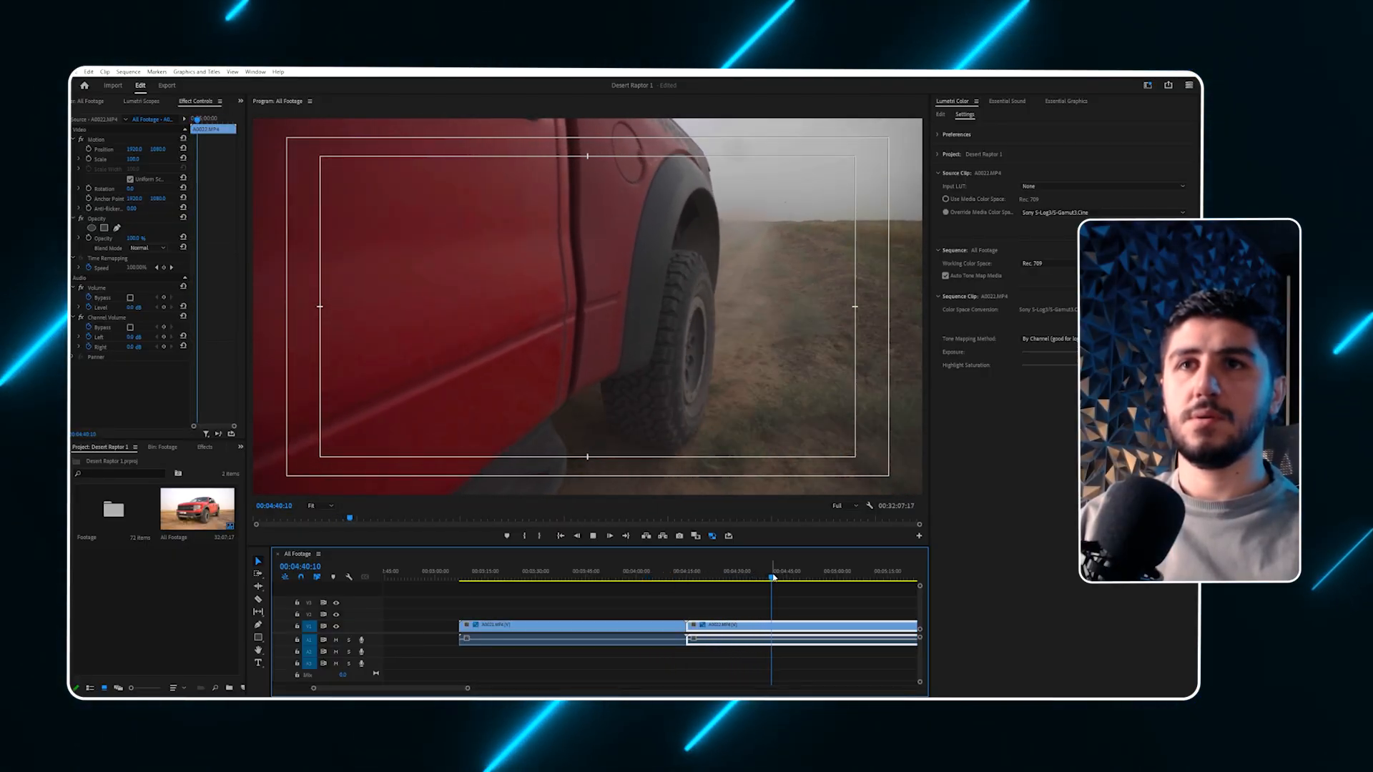
pyautogui.press('space')
pyautogui.press('-')
pyautogui.scroll(-2, 754, 606)
pyautogui.moveTo(653, 579); pyautogui.dragTo(817, 580)
pyautogui.press('-')
pyautogui.press('-')
pyautogui.moveTo(565, 581); pyautogui.dragTo(699, 573)
pyautogui.press('=')
pyautogui.press('=')
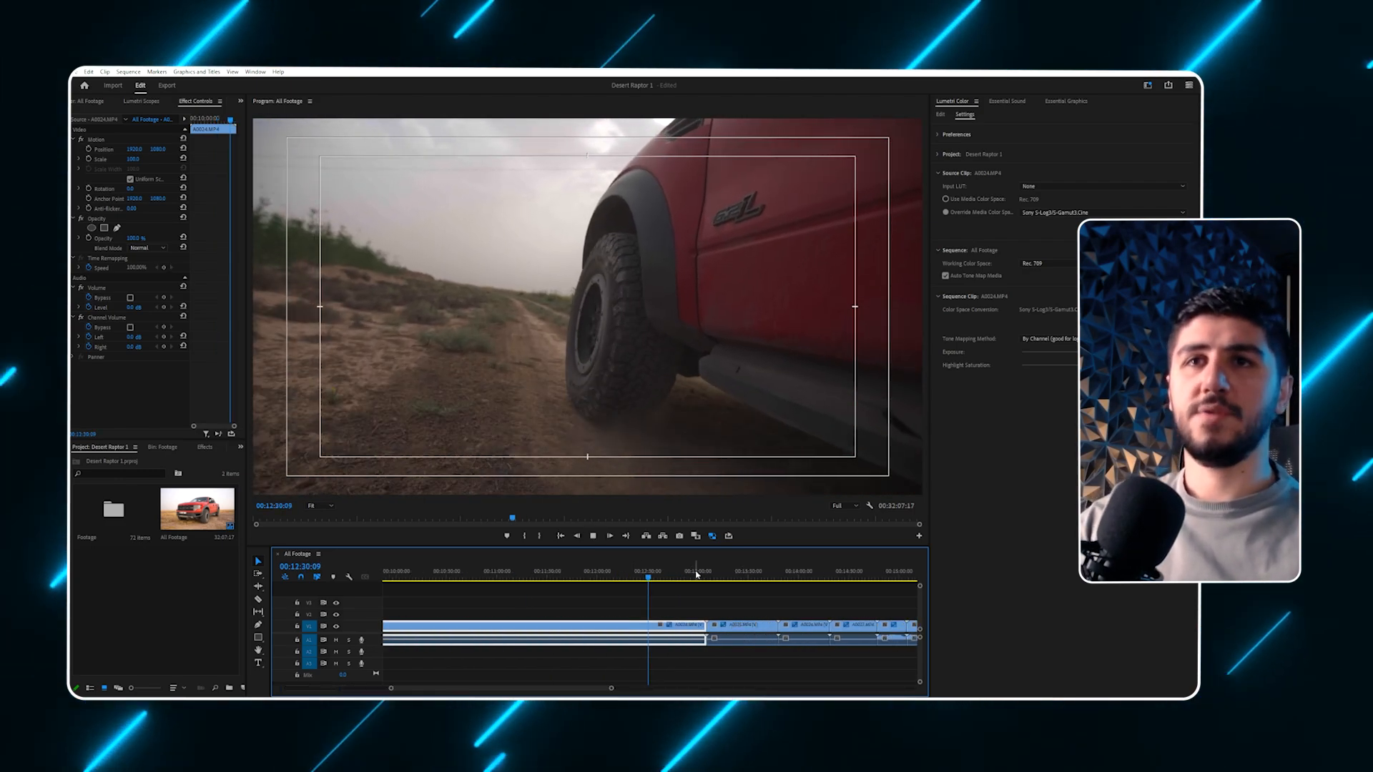
pyautogui.press('space')
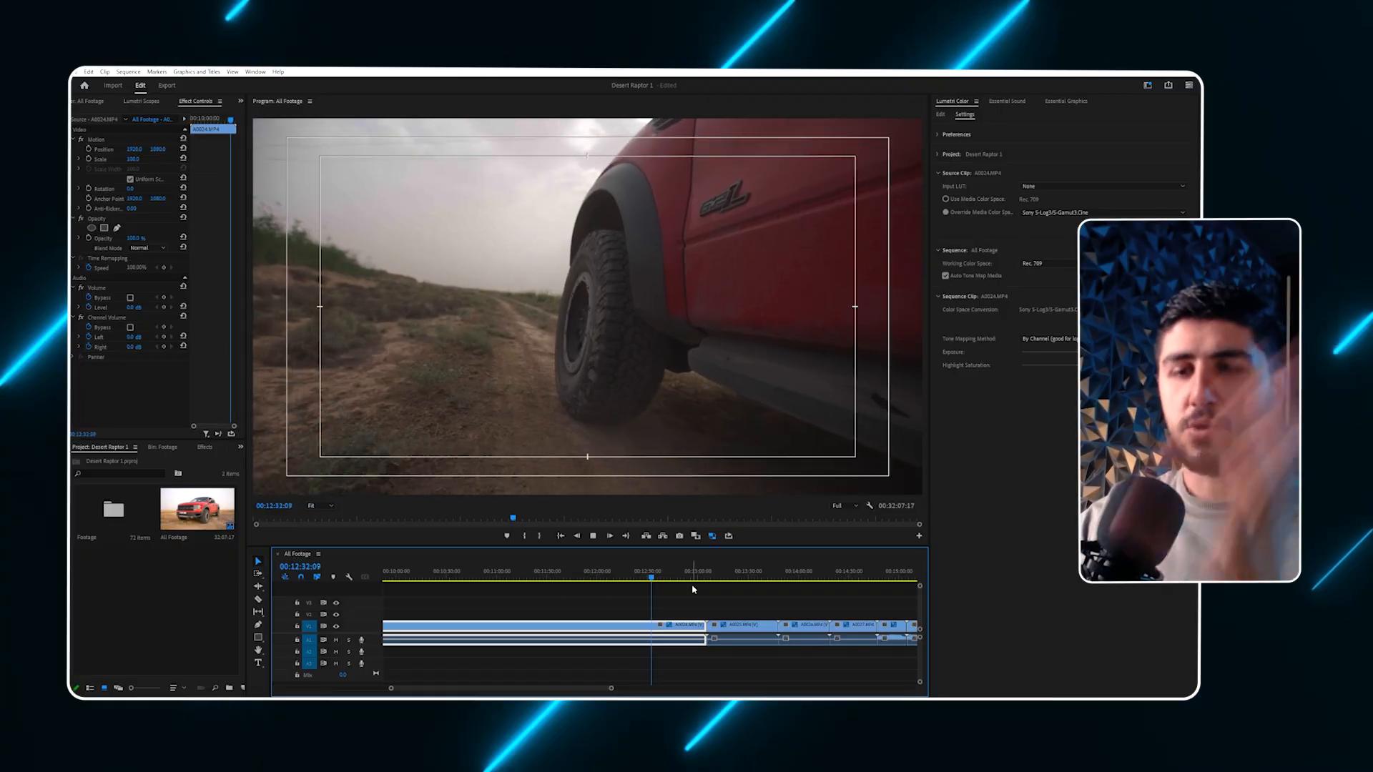
pyautogui.press('space')
# Preview the dirt-track pass of the truck from 00:13:11:09 to about 00:13:40.
pyautogui.click(717, 577)
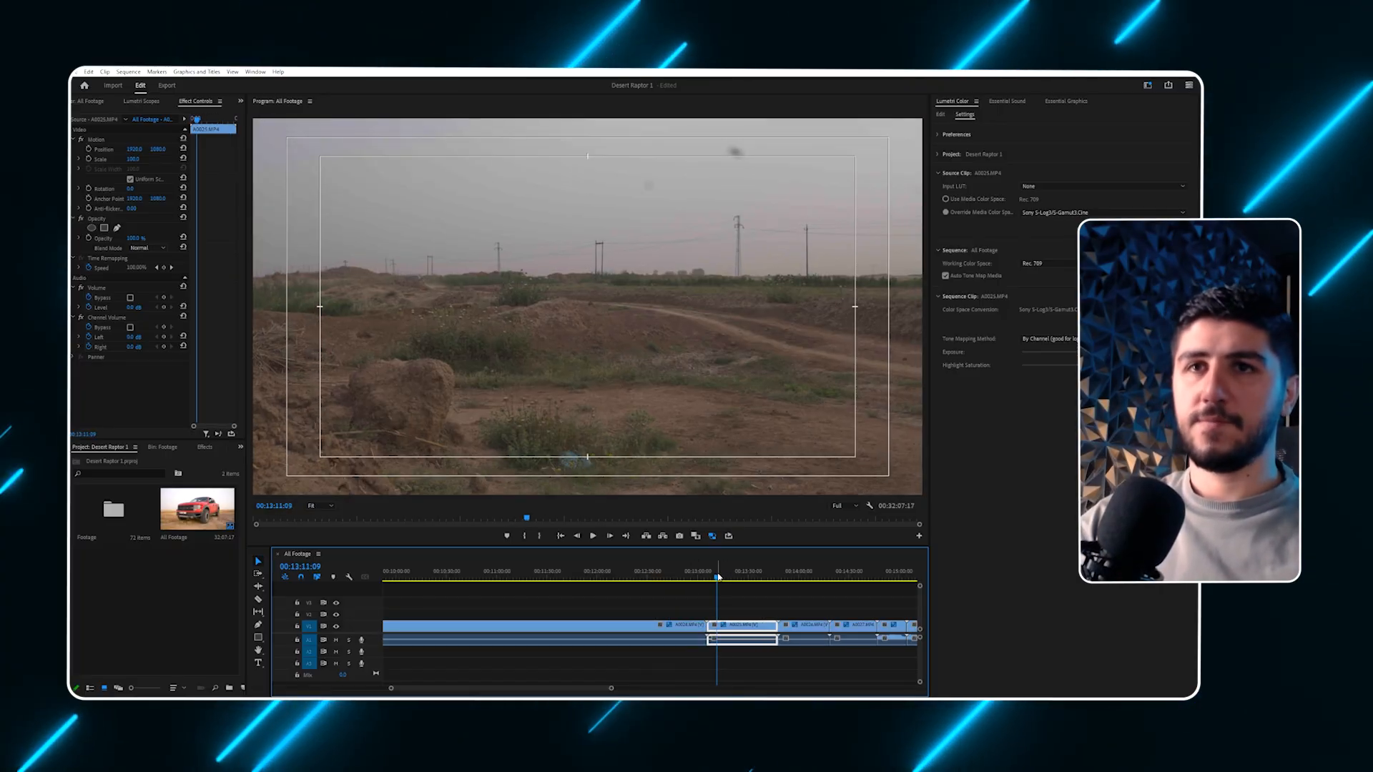
pyautogui.scroll(-2, 684, 598)
pyautogui.press('=')
pyautogui.press('=')
pyautogui.moveTo(647, 576); pyautogui.dragTo(764, 574)
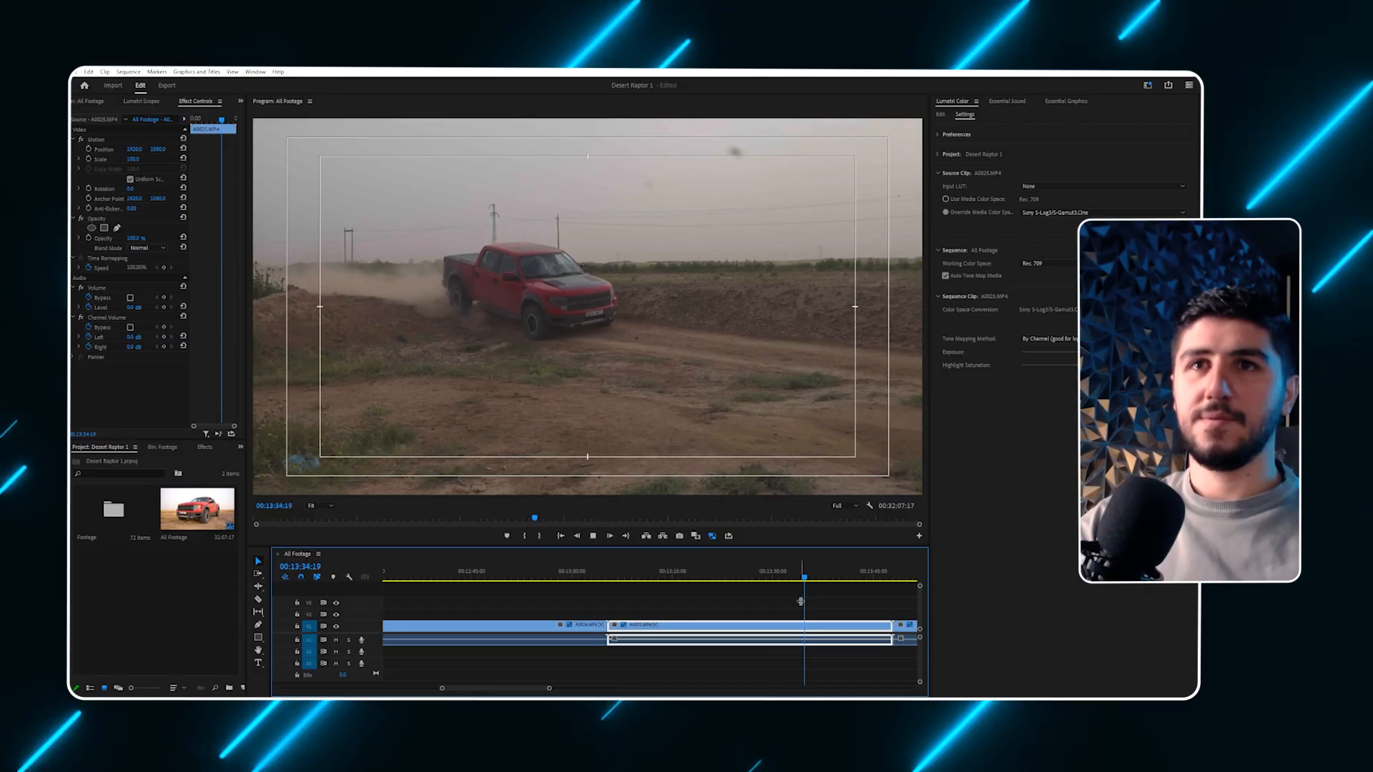
pyautogui.click(817, 576)
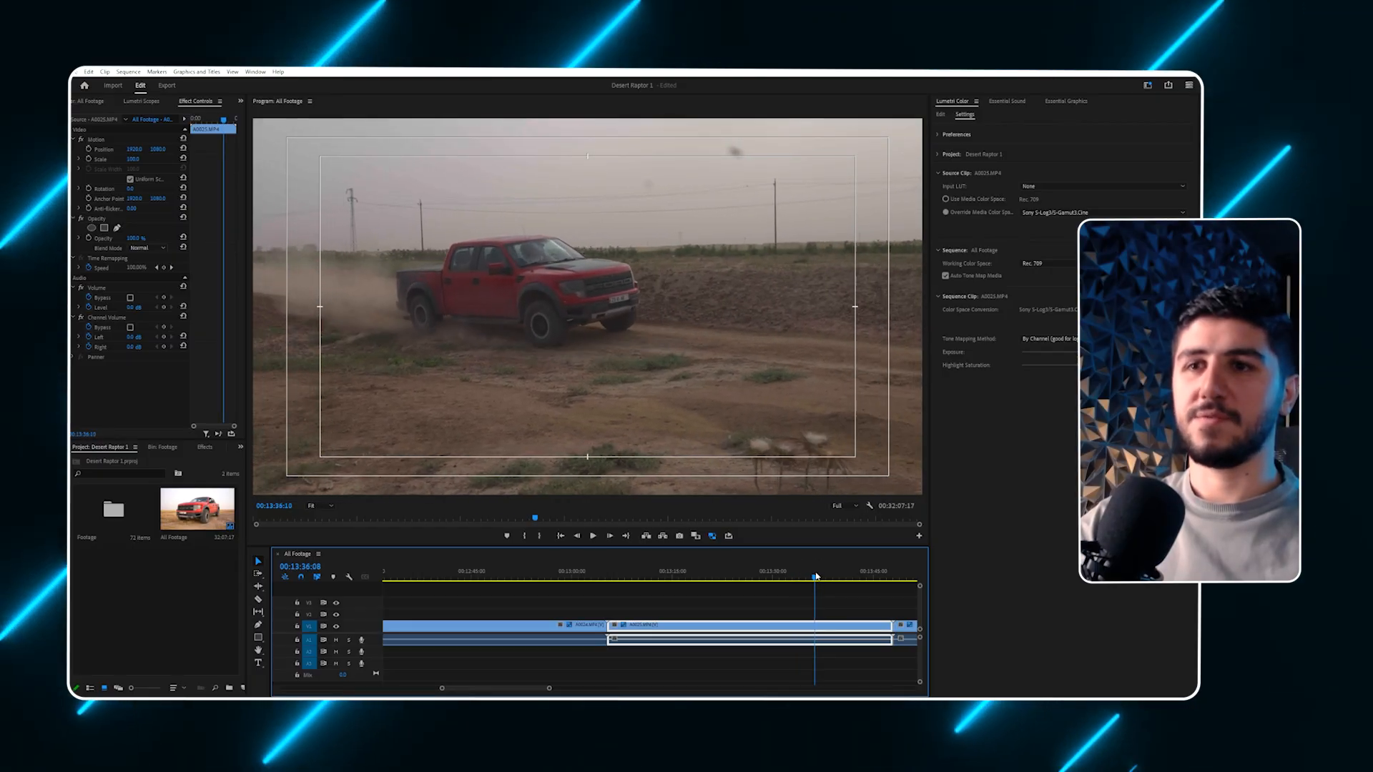
pyautogui.moveTo(816, 576); pyautogui.dragTo(844, 577)
# Preview the two approaching-truck clips on the dirt track around 00:14:01:10 and 00:14:36:10.
pyautogui.press('-')
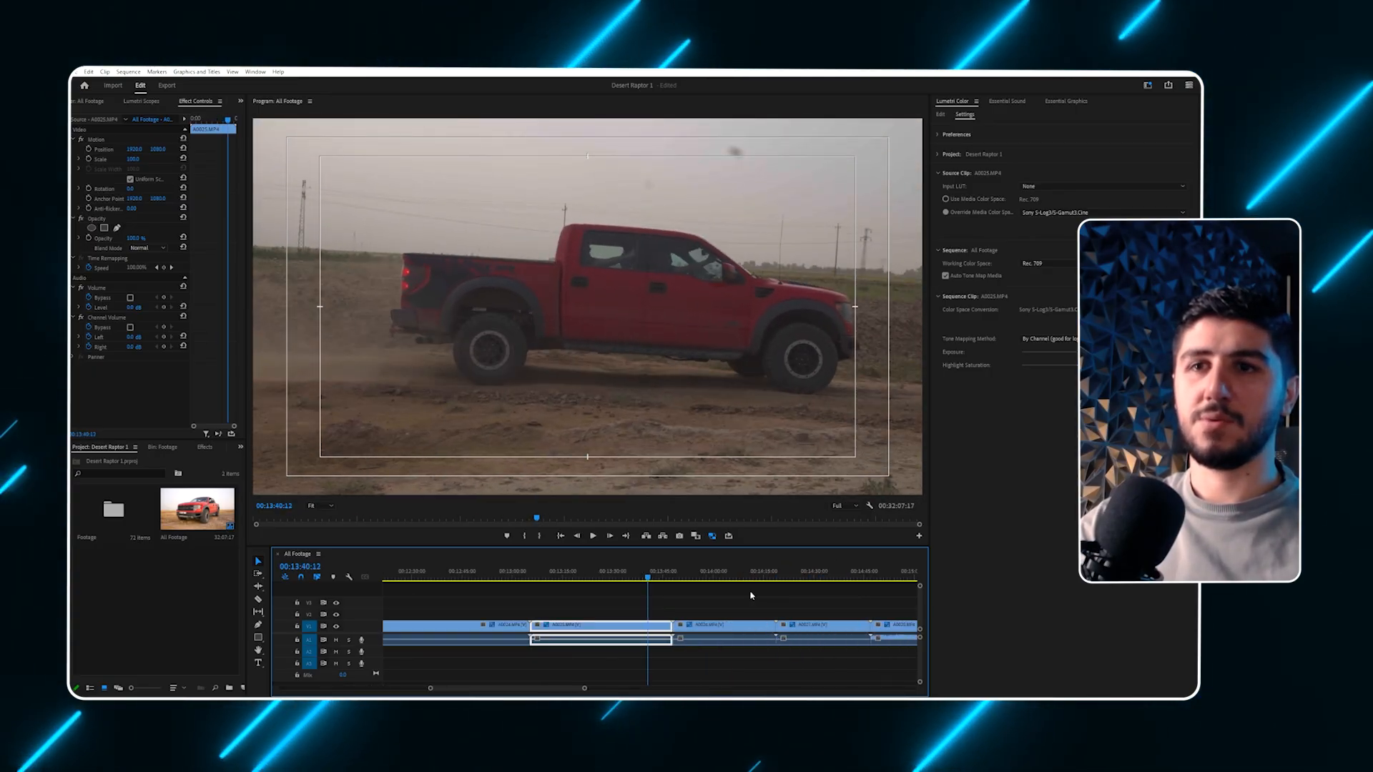
pyautogui.moveTo(685, 577); pyautogui.dragTo(742, 575)
pyautogui.press('=')
pyautogui.moveTo(584, 576)
pyautogui.mouseDown()
pyautogui.moveTo(604, 576)
pyautogui.moveTo(591, 577)
pyautogui.mouseUp()
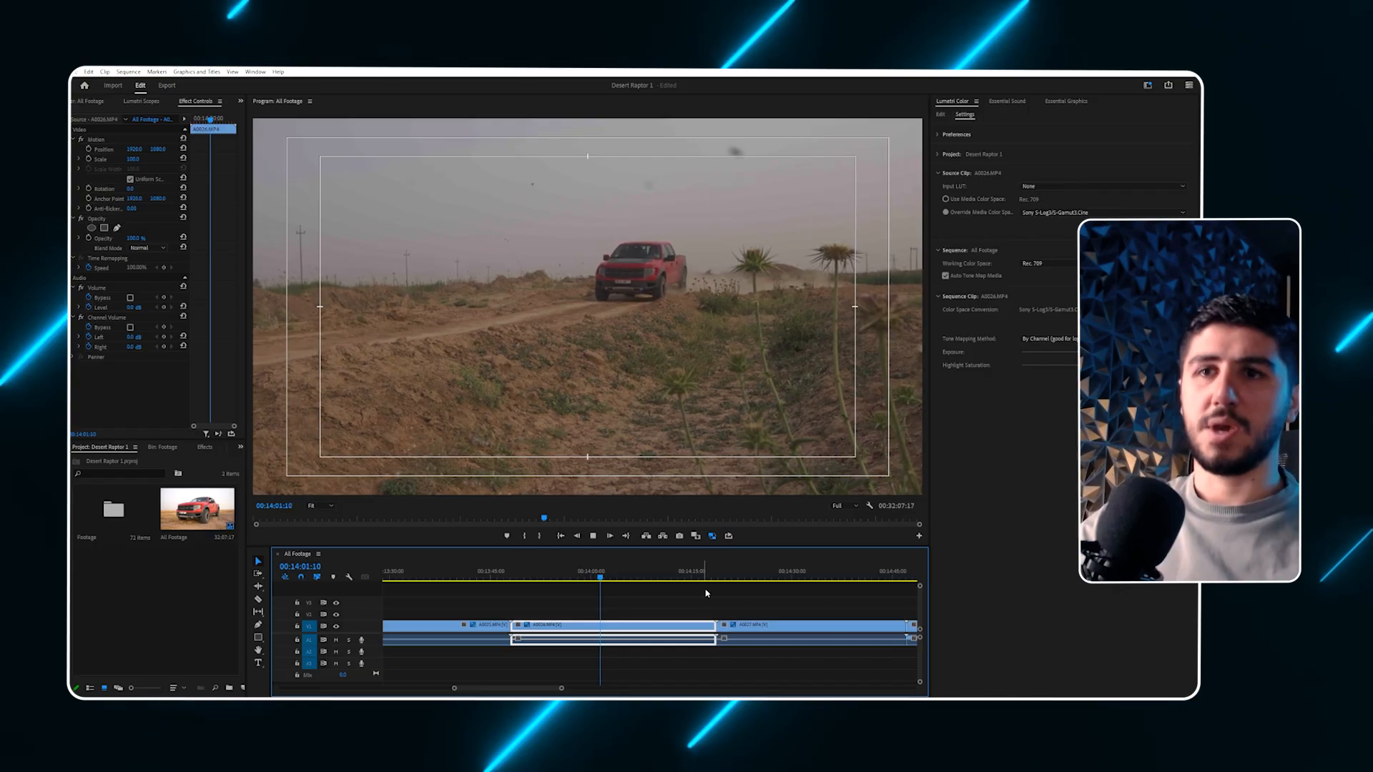
pyautogui.moveTo(736, 573); pyautogui.dragTo(806, 566)
pyautogui.scroll(-2, 780, 577)
pyautogui.moveTo(593, 585); pyautogui.dragTo(641, 583)
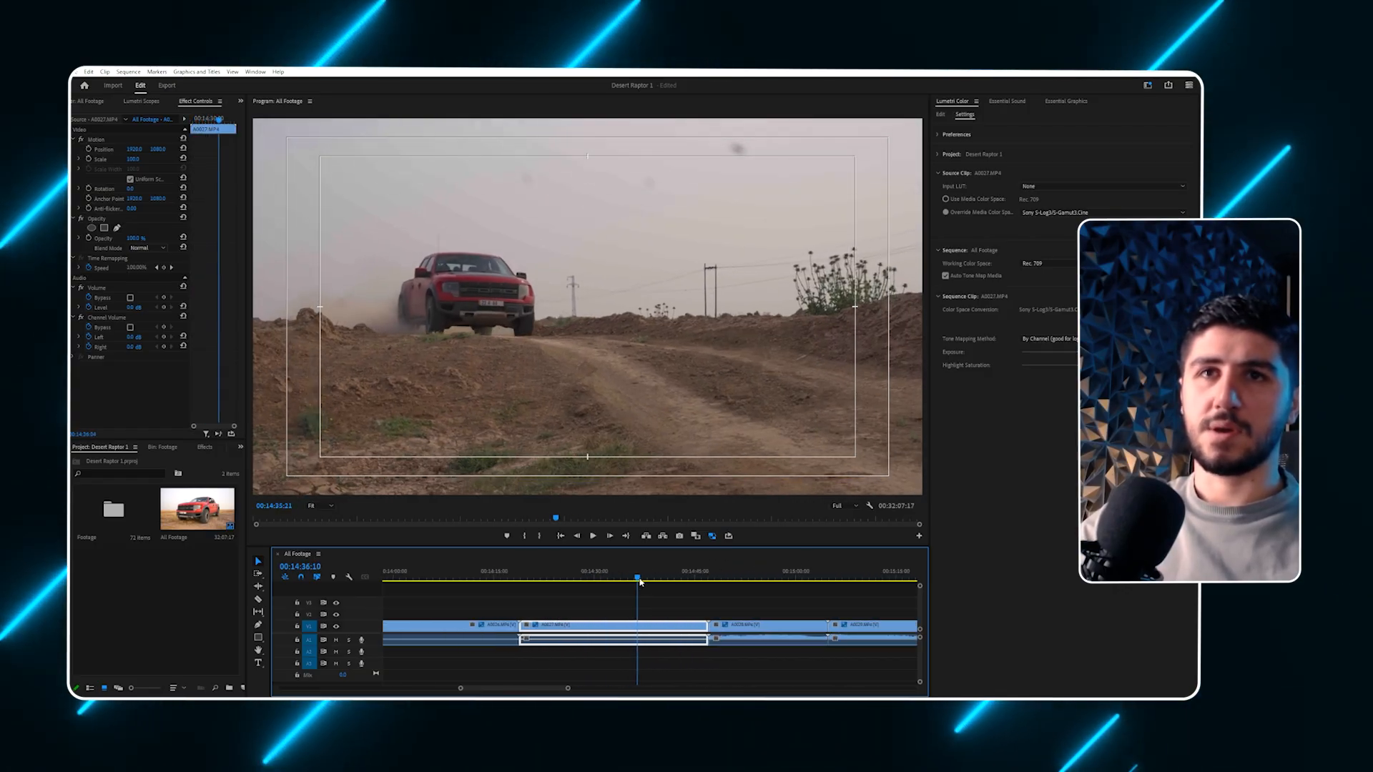
# Delete the footage from about 00:14:47 to 00:16:07 and from about 00:16:32 to 00:17:31.
pyautogui.press('=')
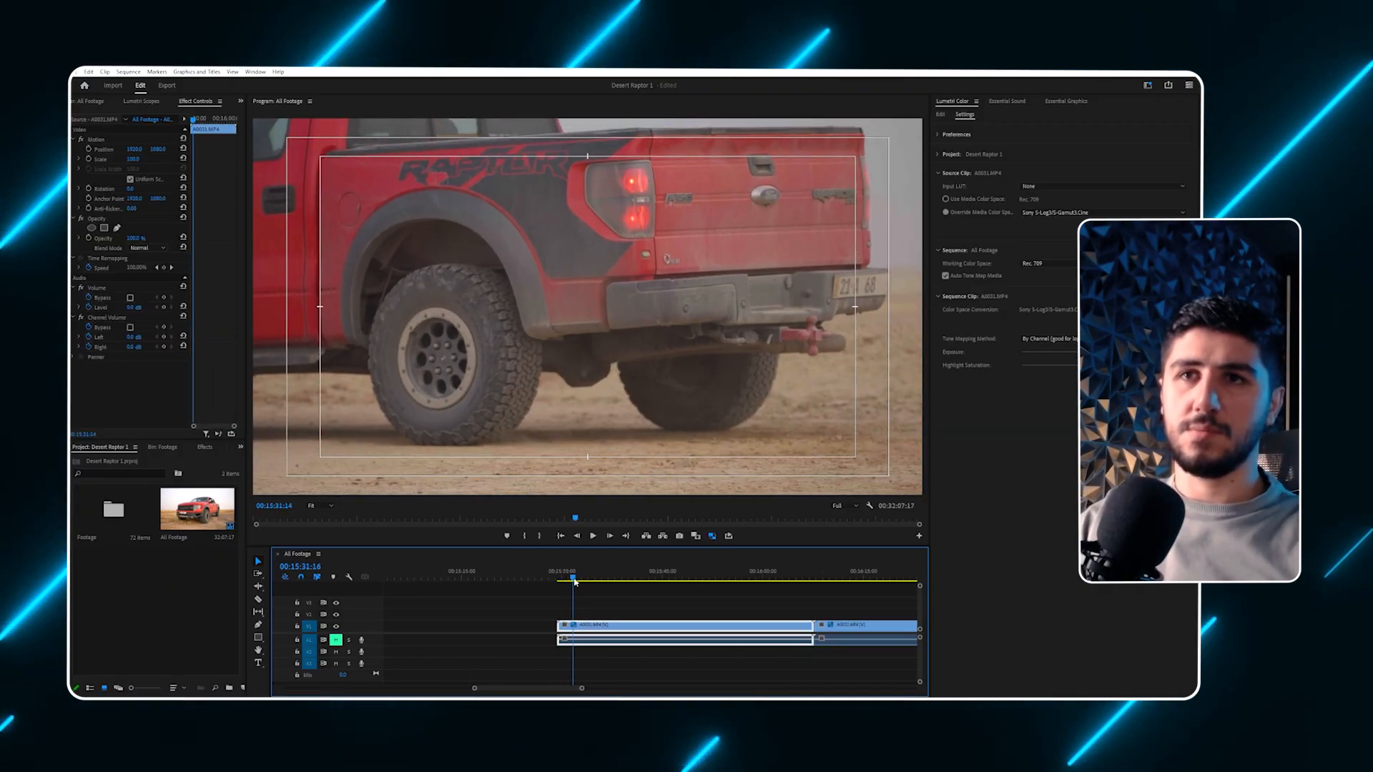
pyautogui.moveTo(563, 578); pyautogui.dragTo(806, 578)
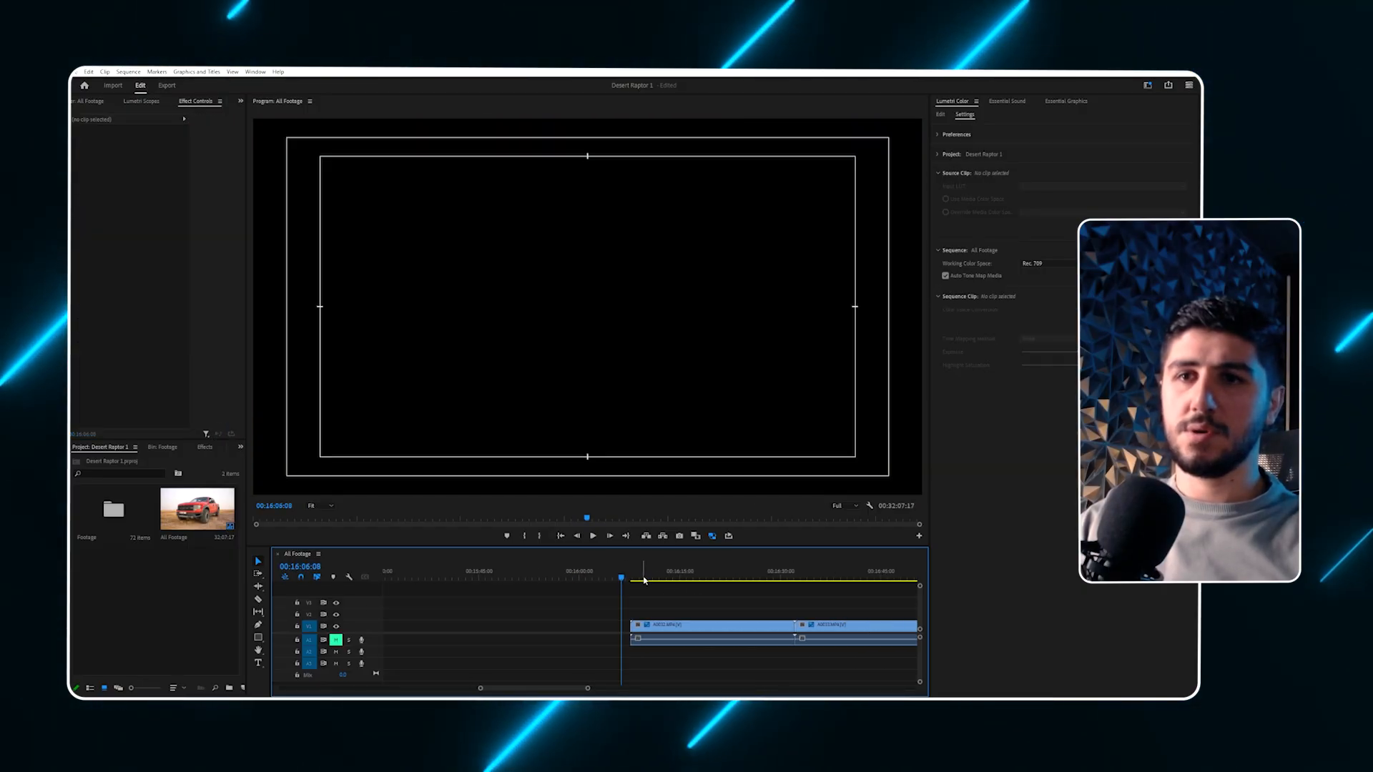
pyautogui.moveTo(645, 580); pyautogui.dragTo(798, 582)
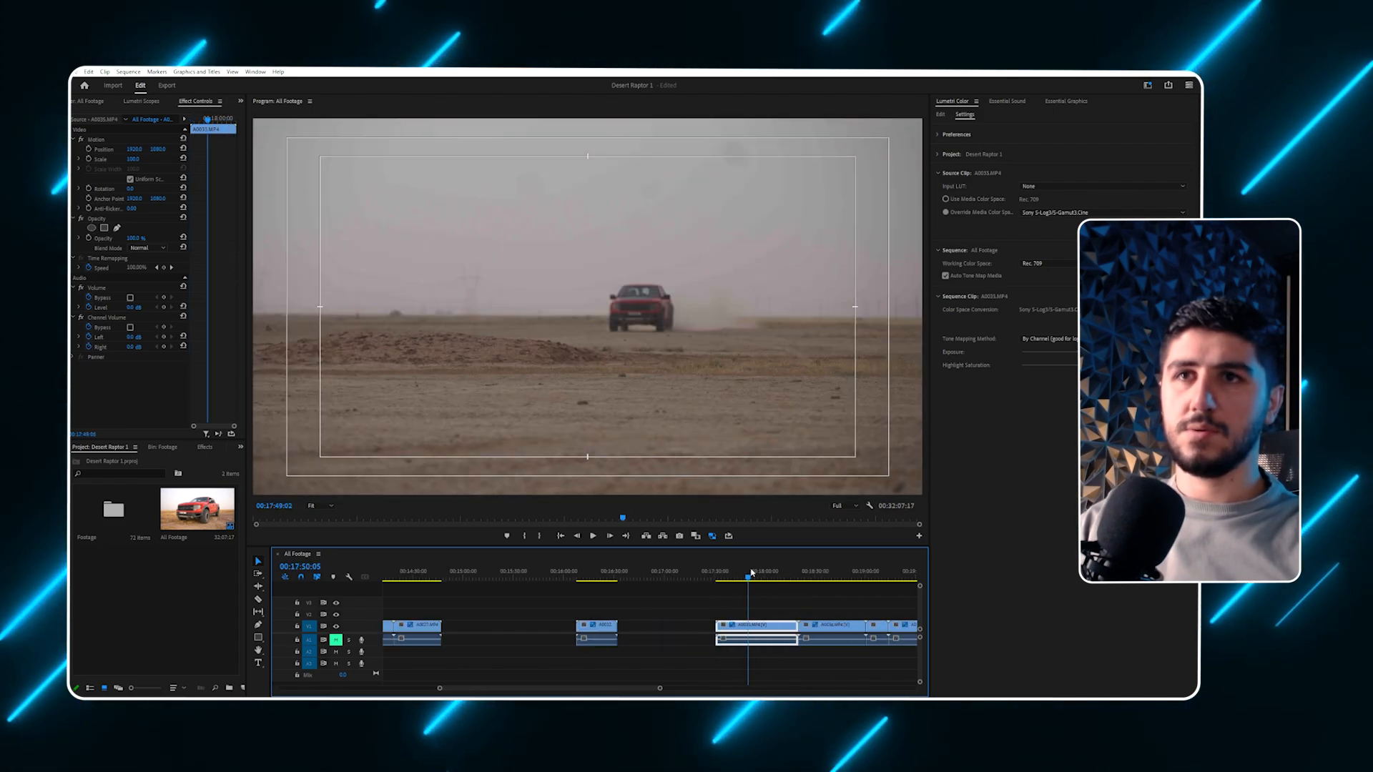
# Play back the clip of the truck approaching the camera, from 00:17:50:05 to about 00:18:09.
pyautogui.moveTo(753, 572)
pyautogui.mouseDown()
pyautogui.moveTo(790, 573)
pyautogui.moveTo(765, 576)
pyautogui.mouseUp()
pyautogui.press('space')
pyautogui.press('-')
pyautogui.press('-')
pyautogui.press('=')
pyautogui.press('=')
pyautogui.press('=')
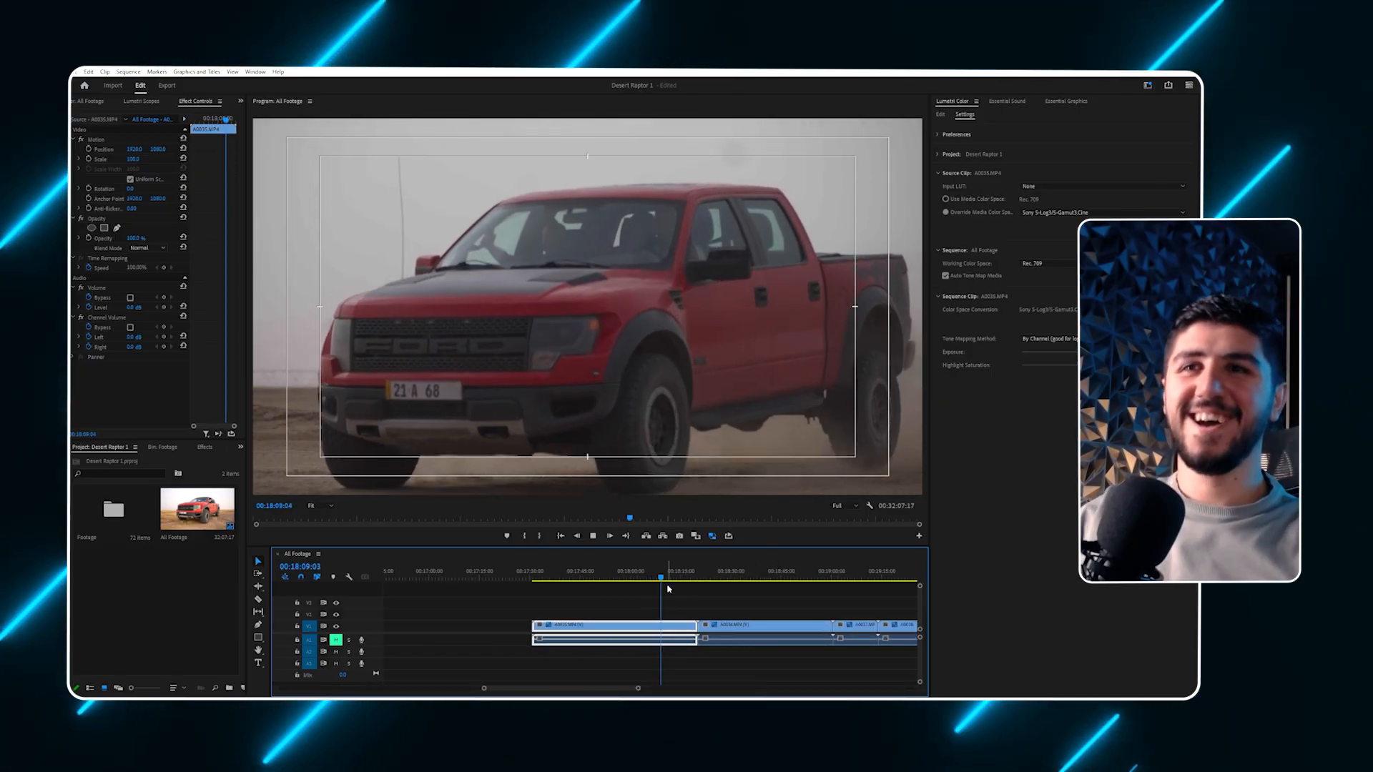
# Preview the desert driving clips from about 00:18:31 to 00:19:28 for usable moments.
pyautogui.moveTo(669, 581); pyautogui.dragTo(735, 581)
pyautogui.press('space')
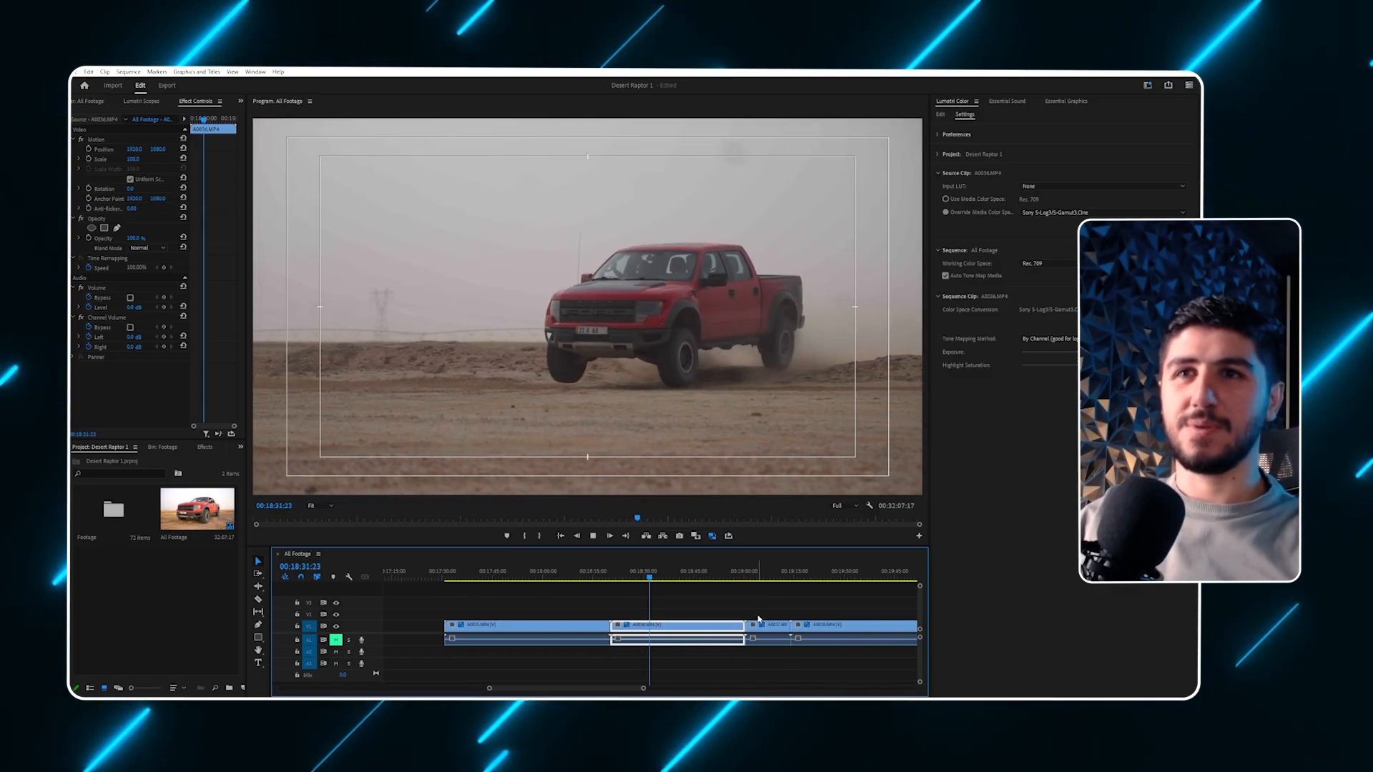
pyautogui.press('=')
pyautogui.press('=')
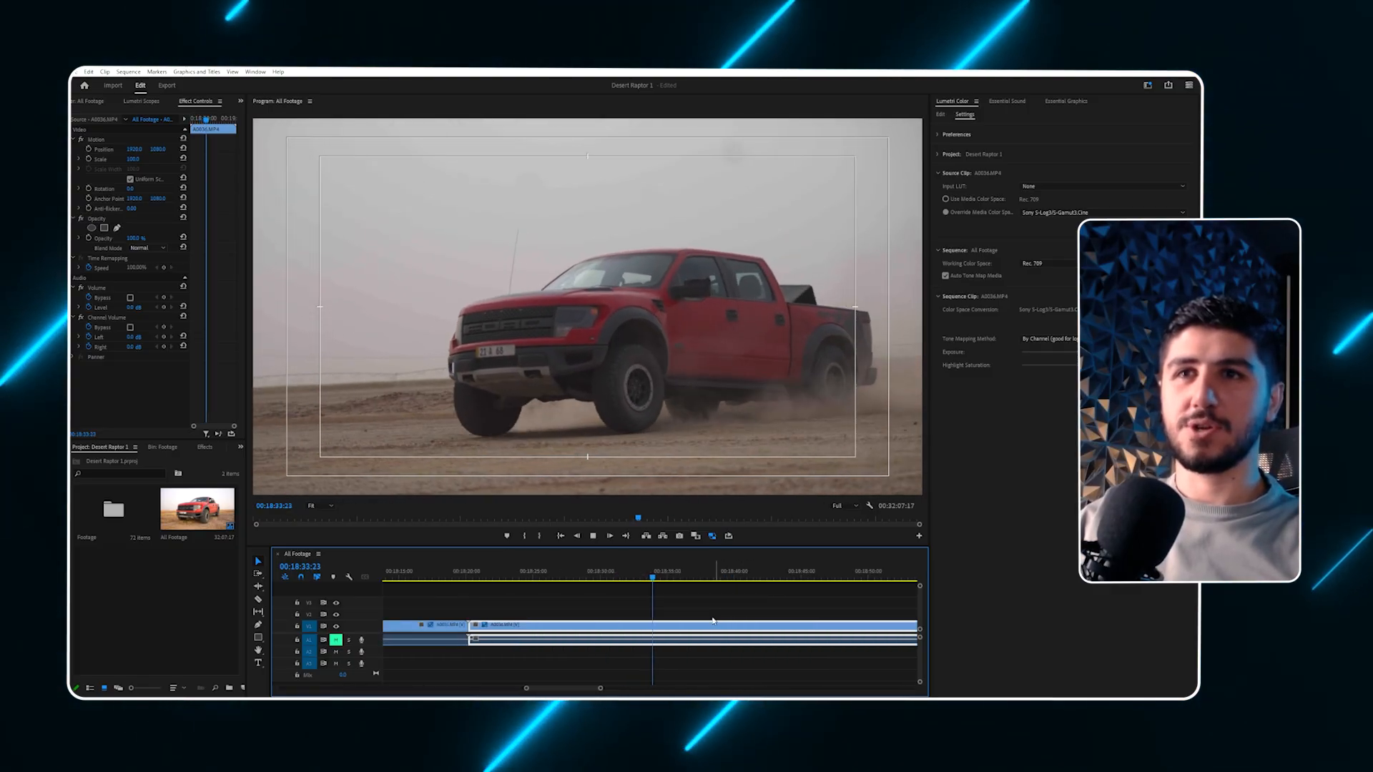
pyautogui.moveTo(656, 578); pyautogui.dragTo(792, 579)
pyautogui.press('-')
pyautogui.scroll(-1, 794, 589)
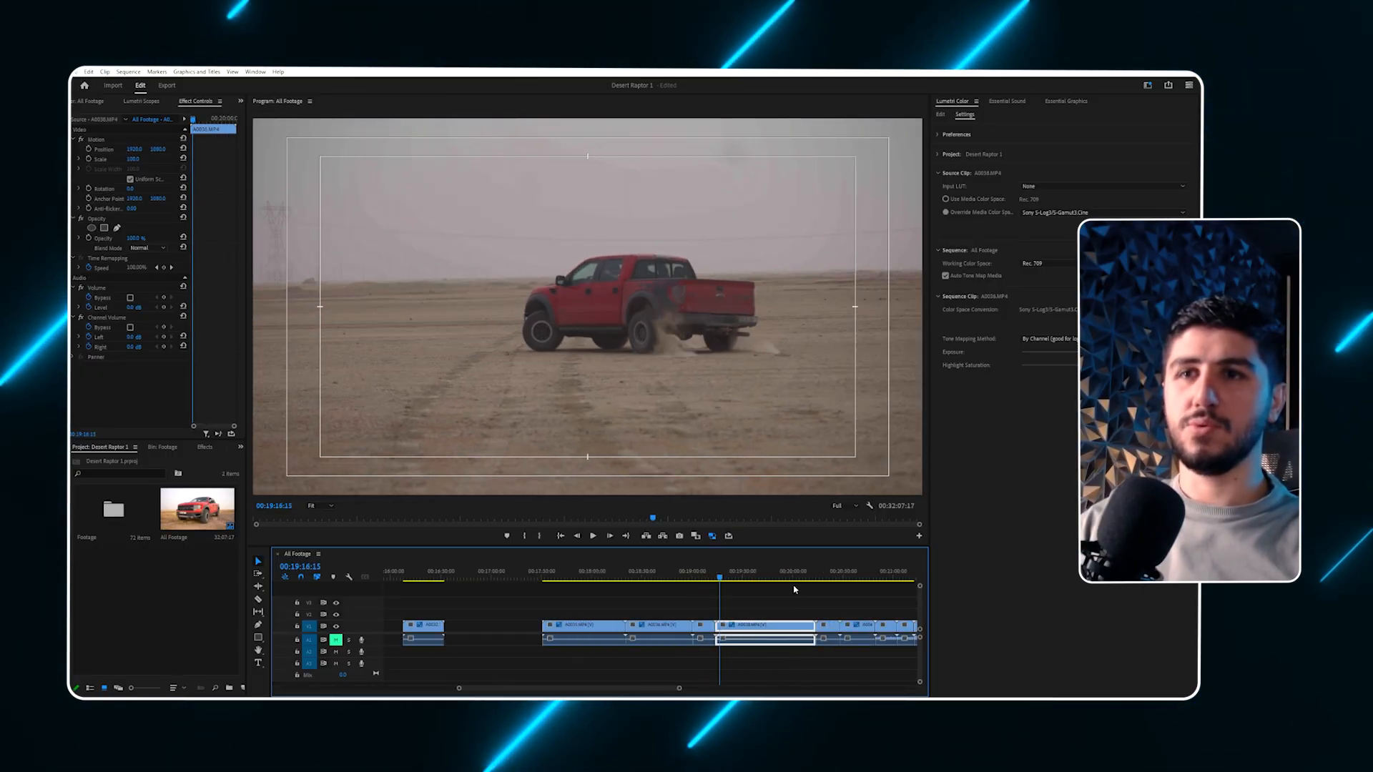
pyautogui.scroll(2, 758, 600)
pyautogui.scroll(-1, 604, 605)
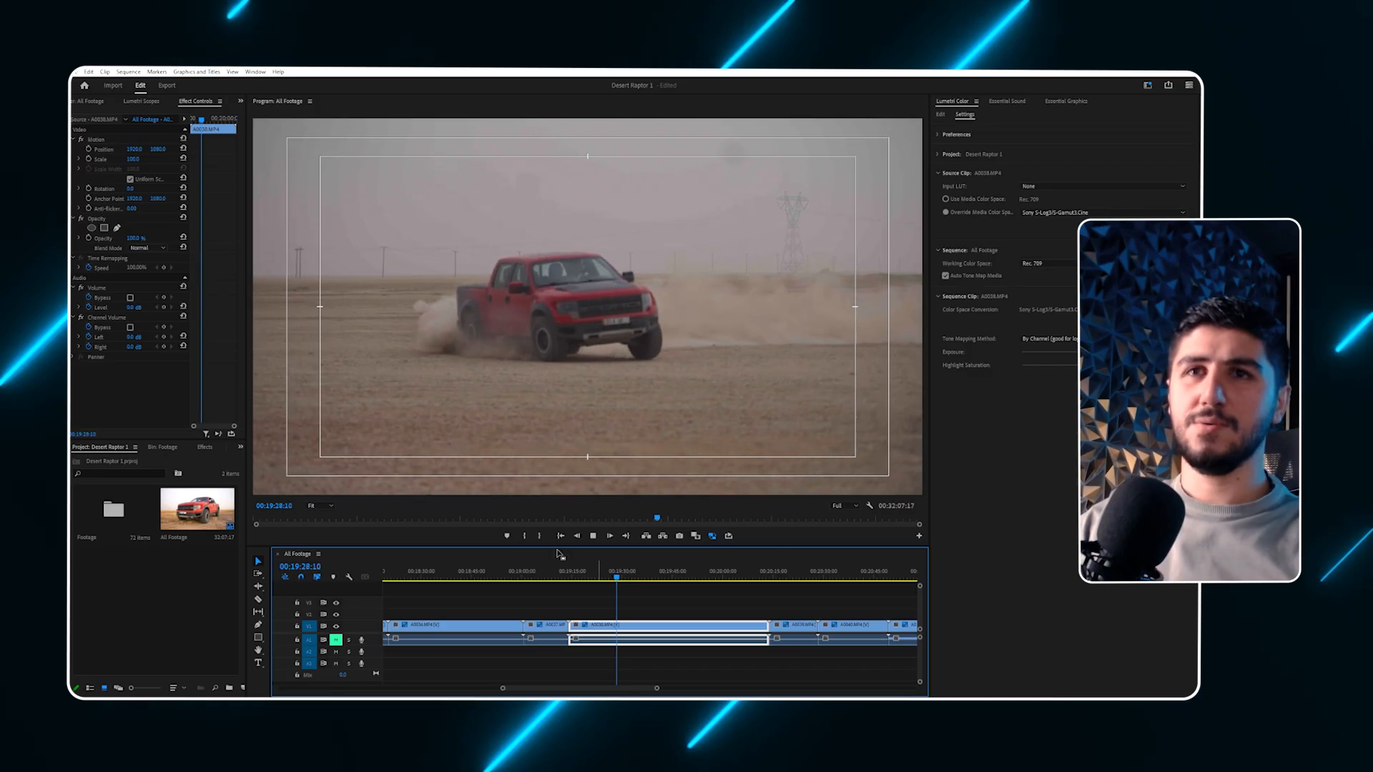
# Inspect the drifting truck at 100% preview zoom, and restore the preview to Fit.
pyautogui.click(319, 507)
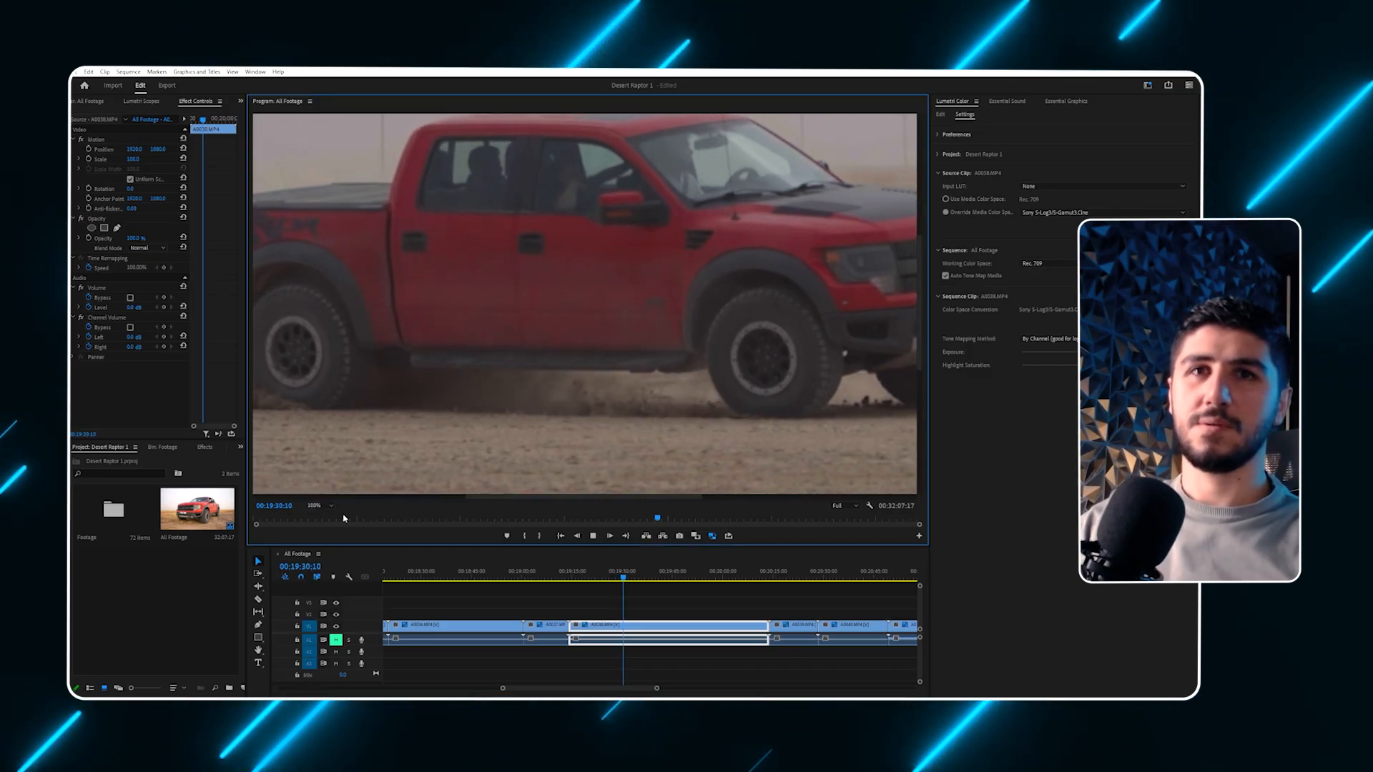
pyautogui.click(321, 509)
pyautogui.click(314, 520)
pyautogui.click(696, 535)
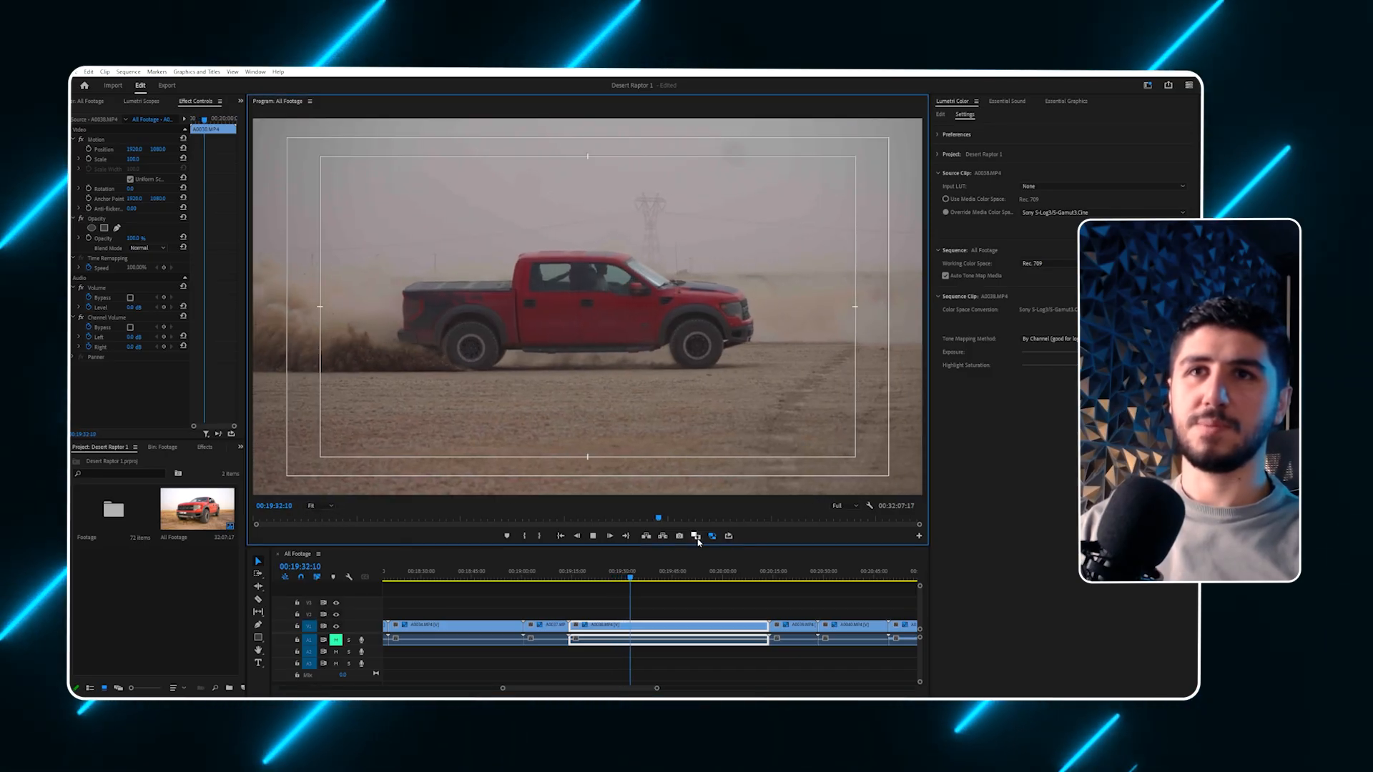
# Preview the rest of the drifting clip and the following truck clips up to 00:21:15:05.
pyautogui.moveTo(642, 565); pyautogui.dragTo(719, 569)
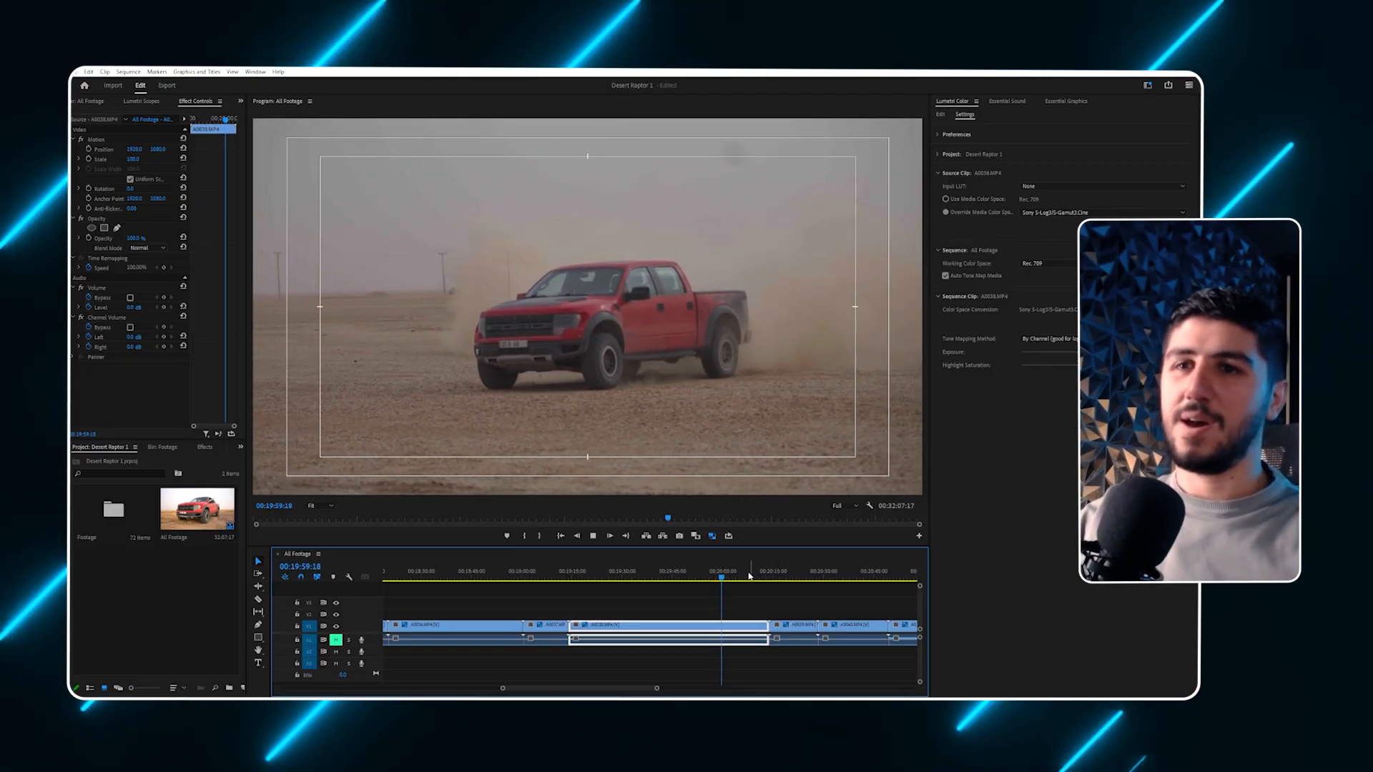
pyautogui.moveTo(735, 578); pyautogui.dragTo(782, 588)
pyautogui.scroll(-4, 763, 603)
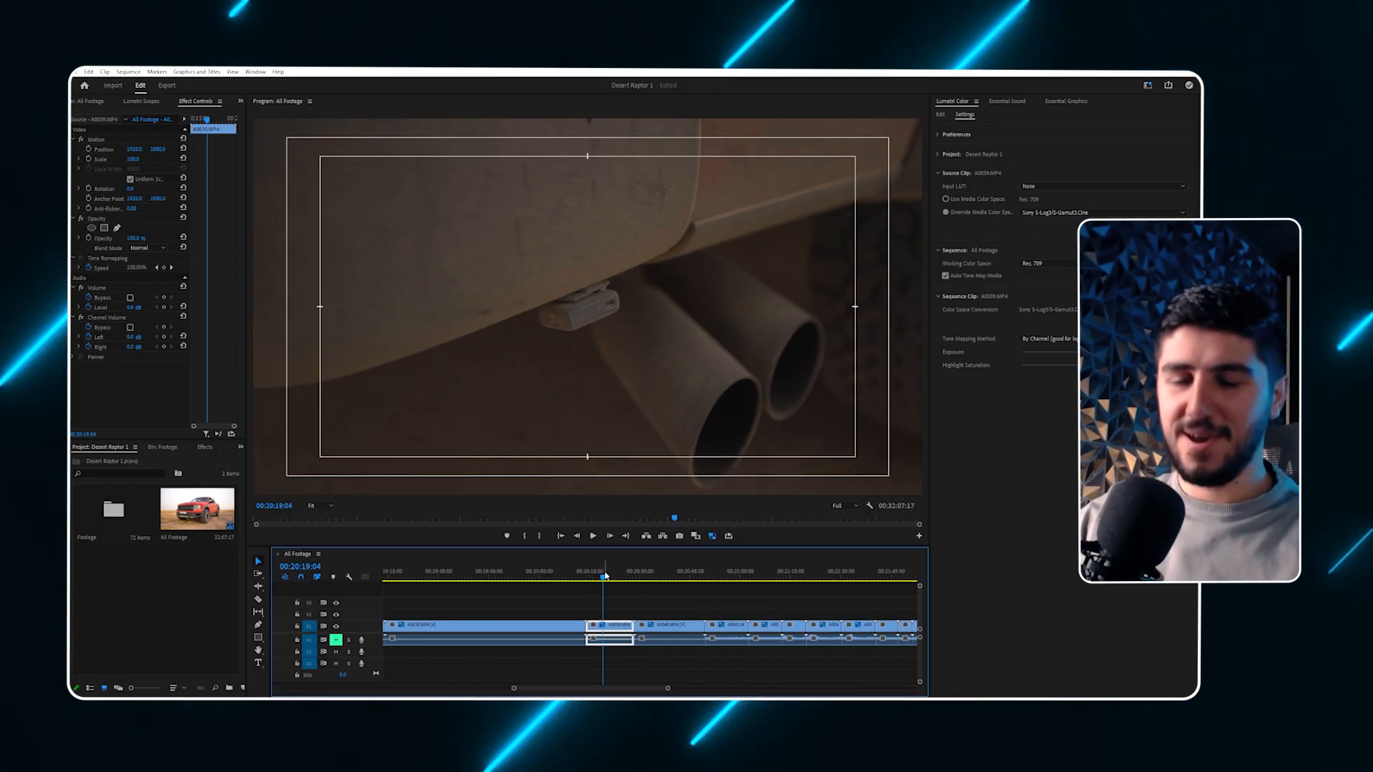
pyautogui.moveTo(595, 574); pyautogui.dragTo(792, 594)
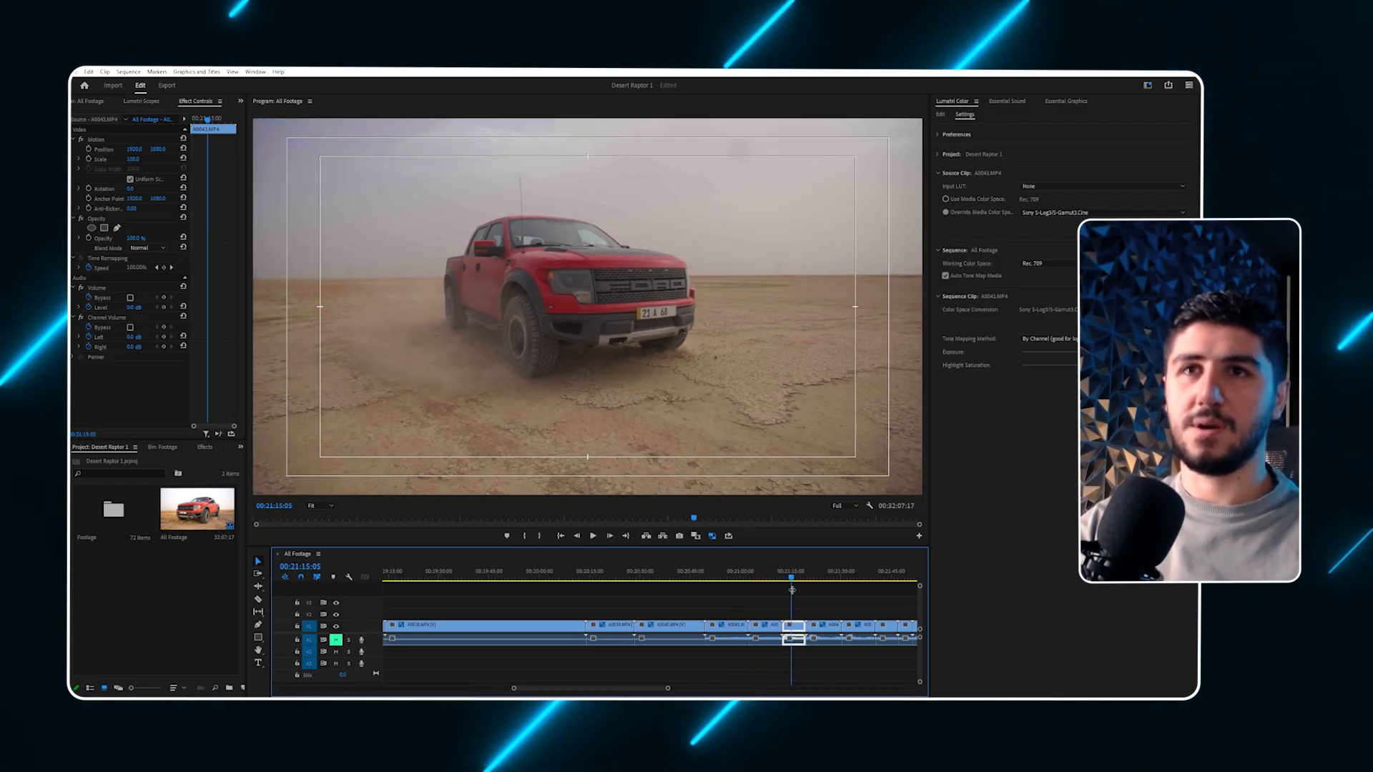
# Preview the drifting truck clips from about 00:21:15 to the front-wheel close-up at 00:21:37:06.
pyautogui.click(775, 583)
pyautogui.scroll(-3, 766, 589)
pyautogui.click(473, 588)
pyautogui.press('space')
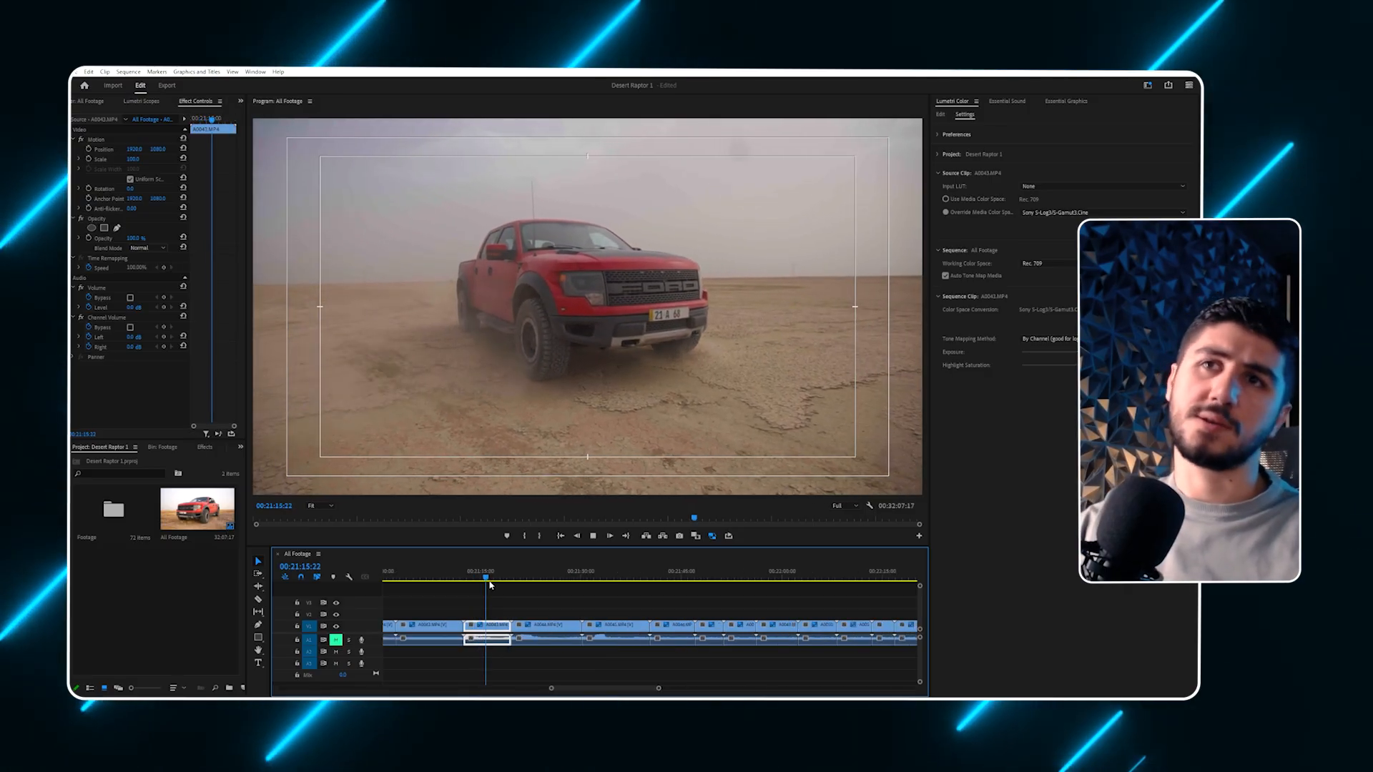
pyautogui.press('space')
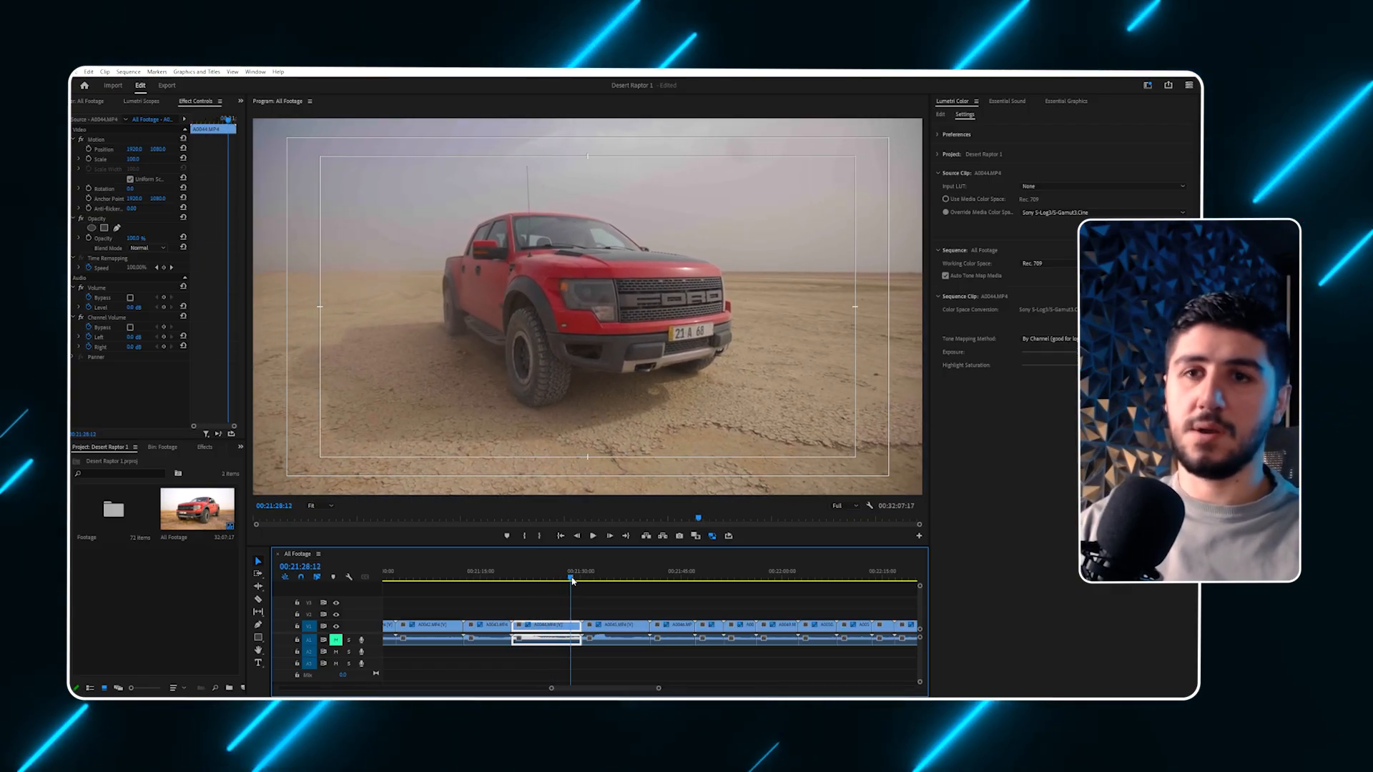
pyautogui.moveTo(577, 581); pyautogui.dragTo(599, 583)
pyautogui.press('space')
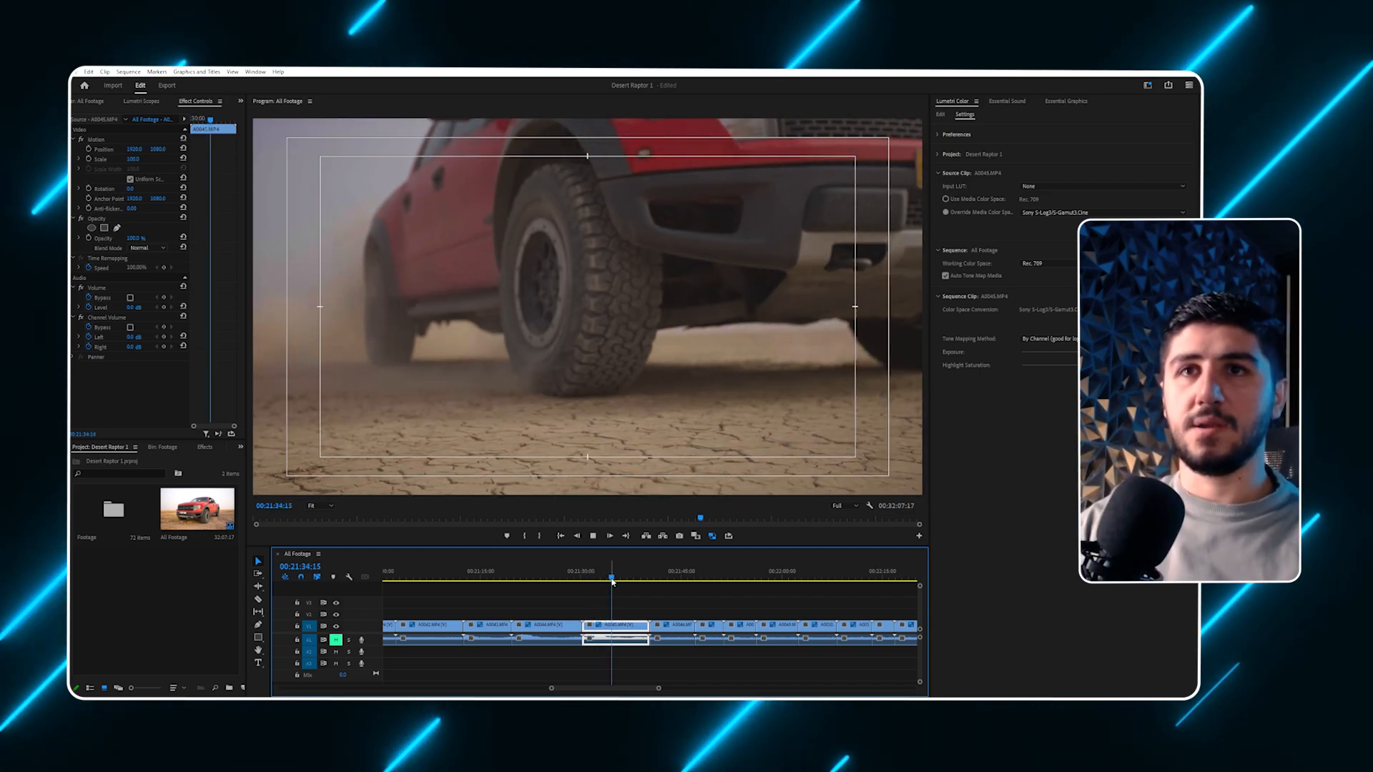
pyautogui.click(602, 581)
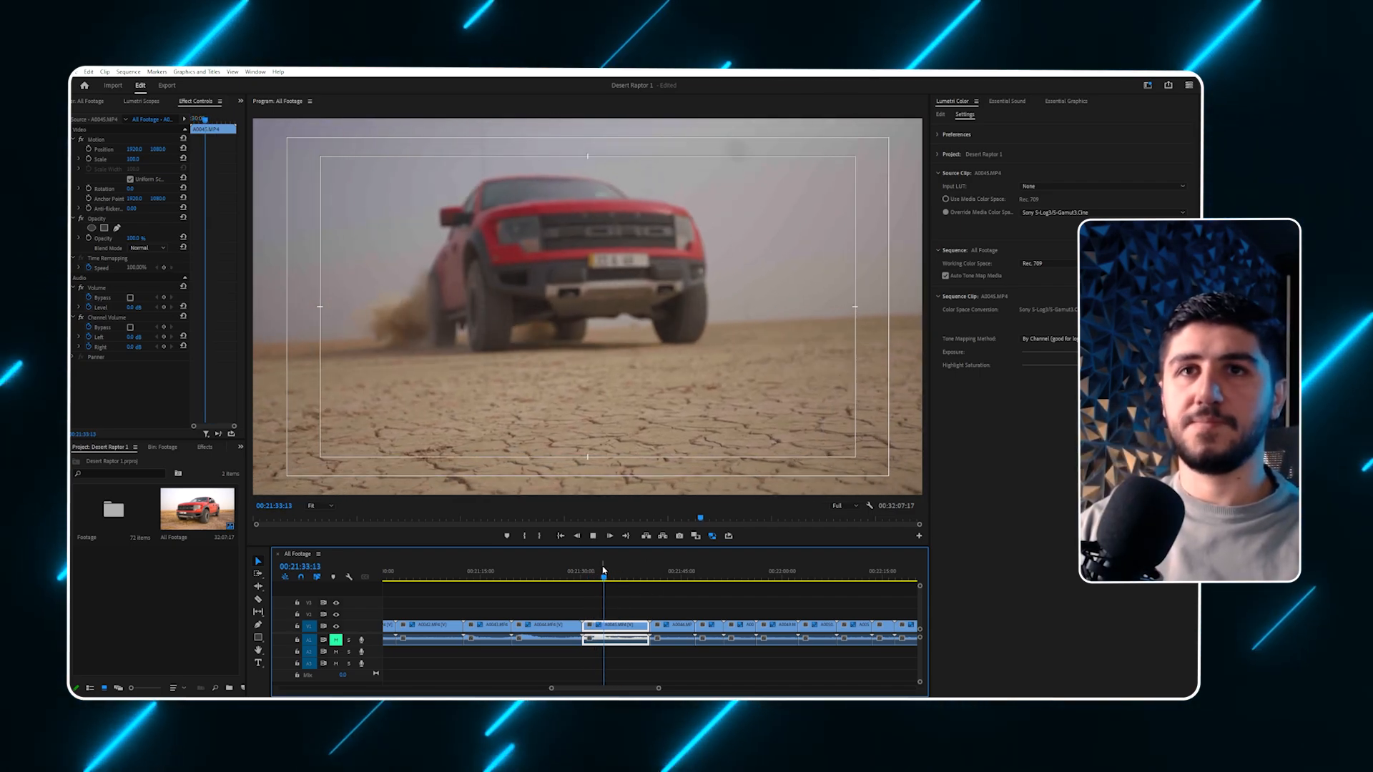
pyautogui.click(654, 578)
pyautogui.press('space')
pyautogui.click(630, 578)
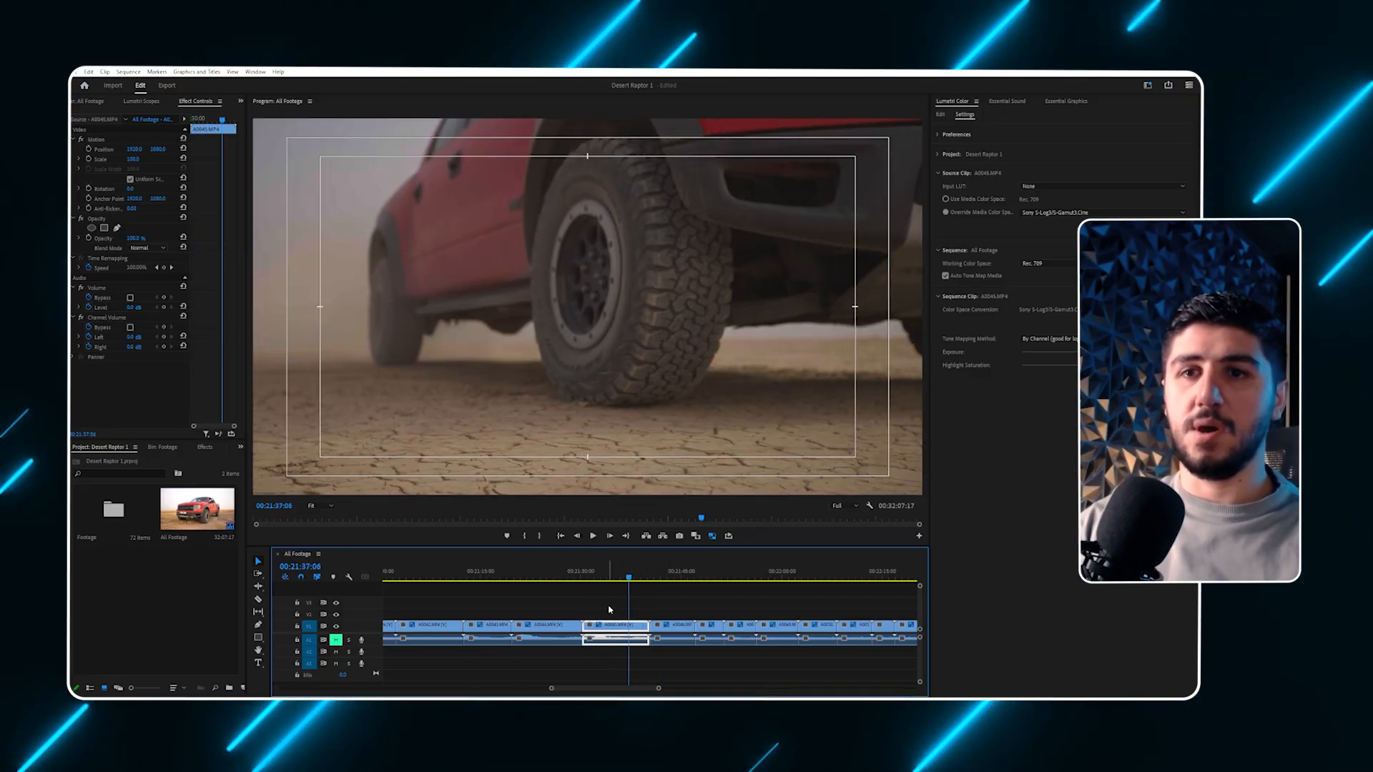
# Move the three consecutive truck clips ending at about 00:21:40 up to the third video track.
pyautogui.moveTo(492, 625); pyautogui.dragTo(493, 608)
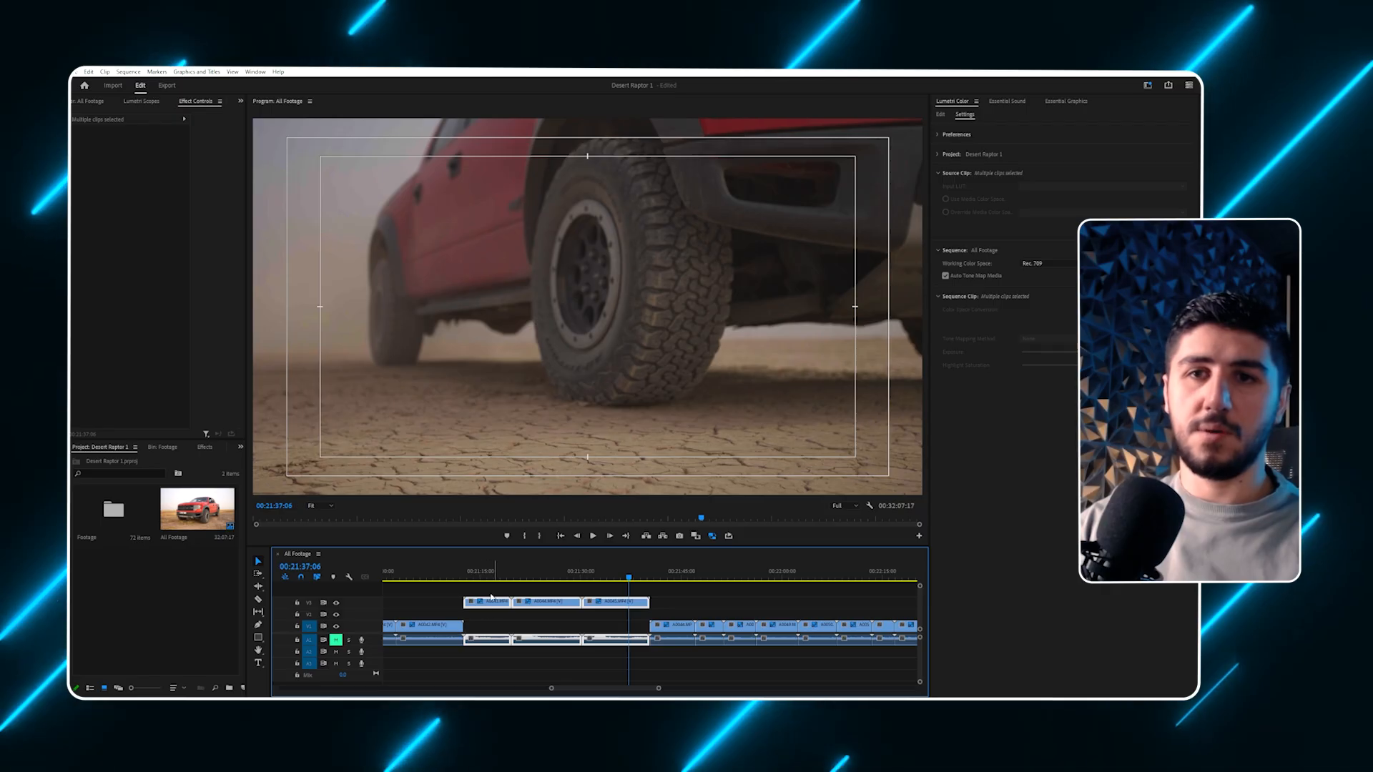
pyautogui.click(653, 578)
pyautogui.click(677, 598)
# Preview the following clips from 00:21:40:22 to the low tire close-up at about 00:22:37:06.
pyautogui.press('-')
pyautogui.press('-')
pyautogui.press('-')
pyautogui.press('-')
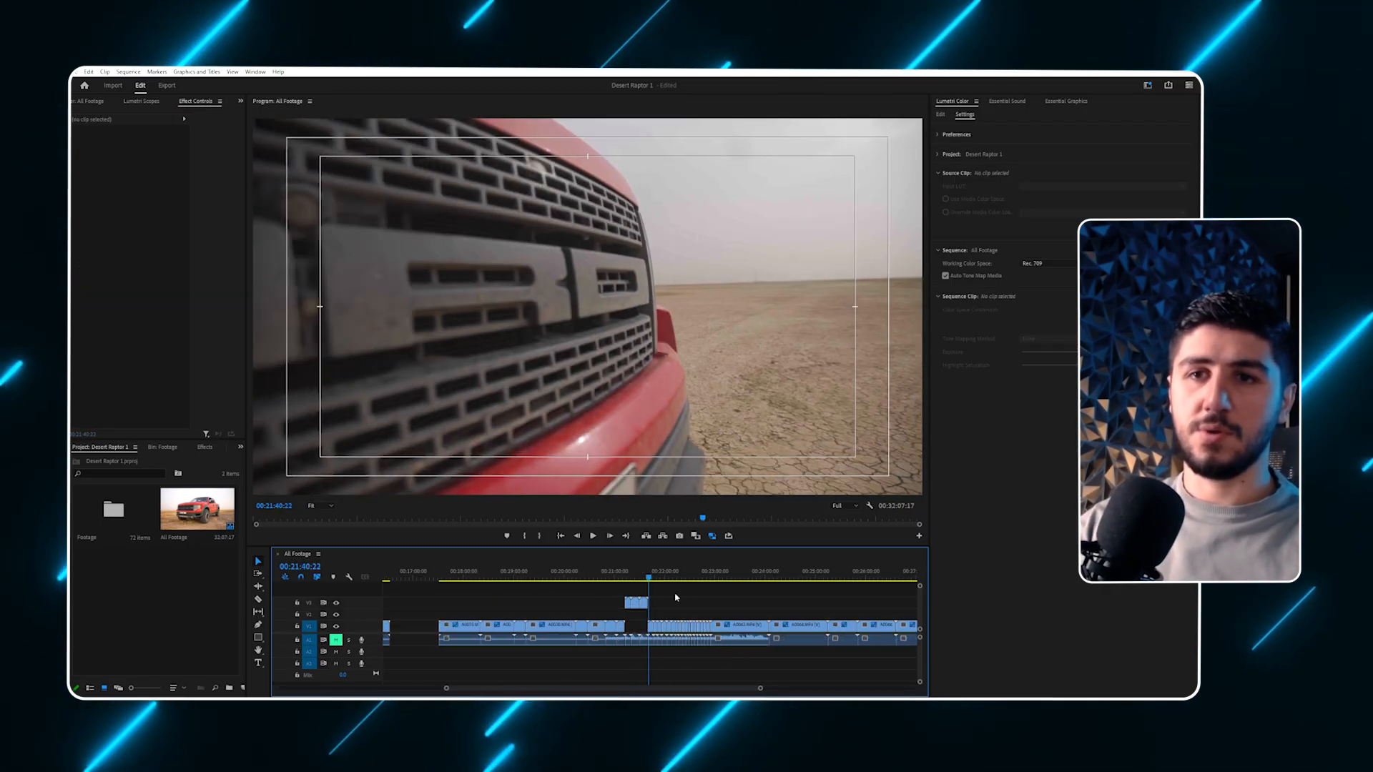
pyautogui.press('=')
pyautogui.press('=')
pyautogui.moveTo(652, 573); pyautogui.dragTo(732, 575)
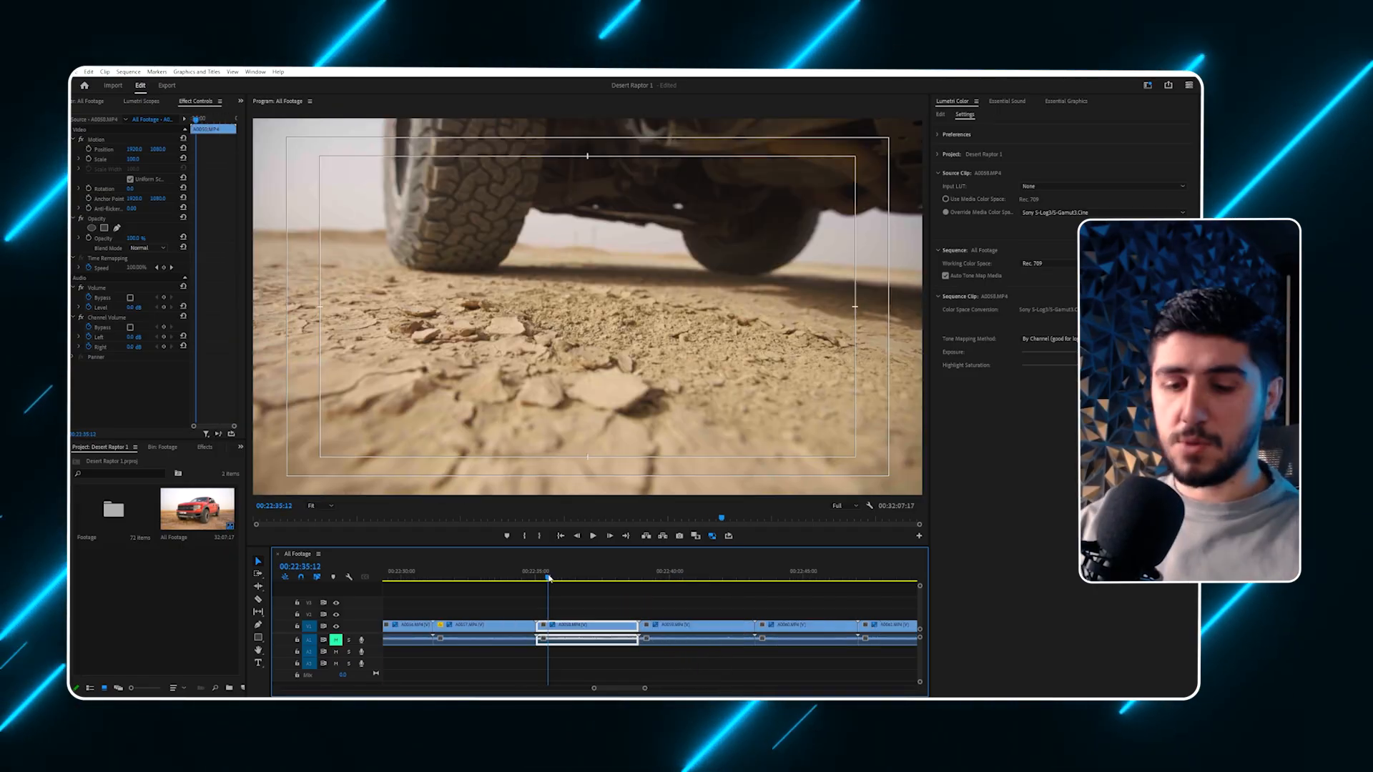
pyautogui.moveTo(625, 577); pyautogui.dragTo(499, 574)
pyautogui.press('-')
pyautogui.press('=')
pyautogui.press('=')
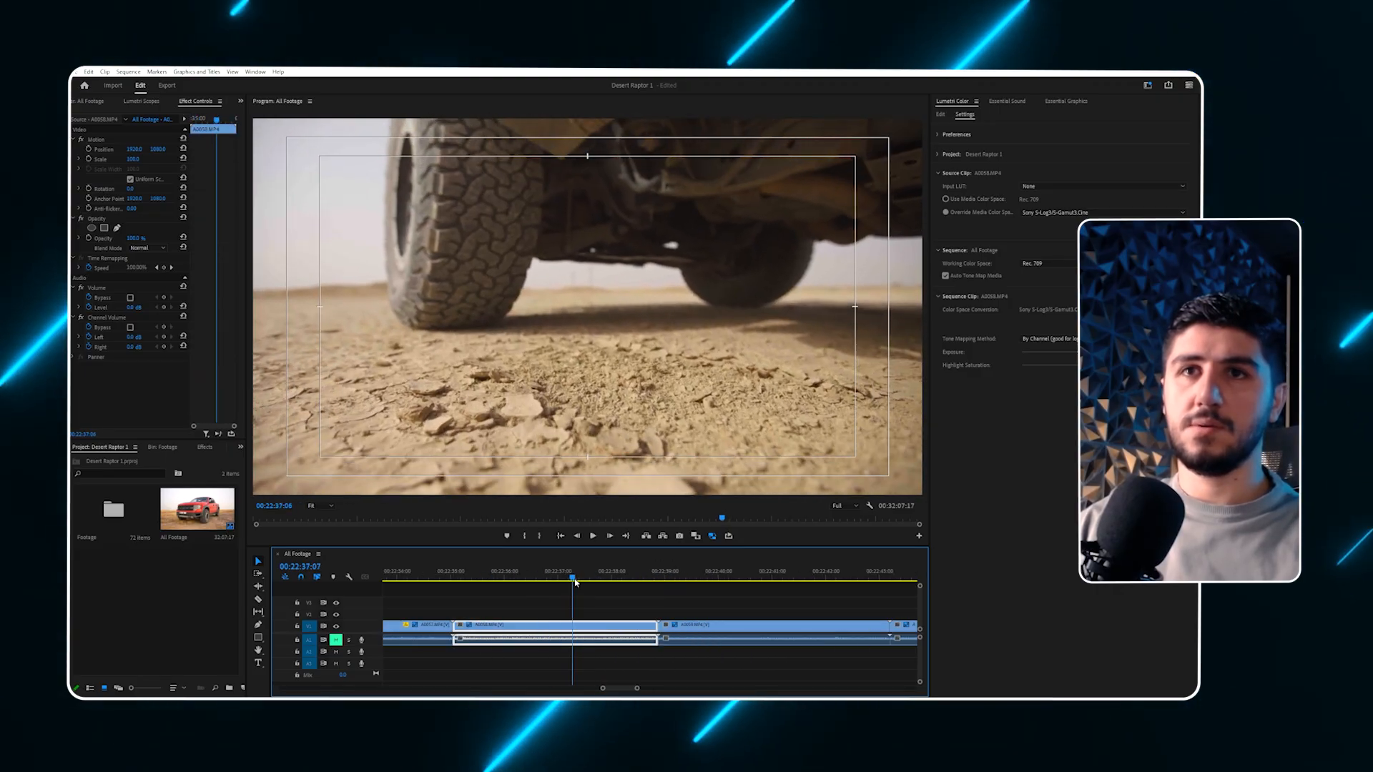
# Preview the clips from the tire close-up through the hood vent shots to the open door at 00:23:00:22.
pyautogui.moveTo(625, 585); pyautogui.dragTo(828, 587)
pyautogui.press('-')
pyautogui.press('=')
pyautogui.press('-')
pyautogui.moveTo(669, 574); pyautogui.dragTo(704, 574)
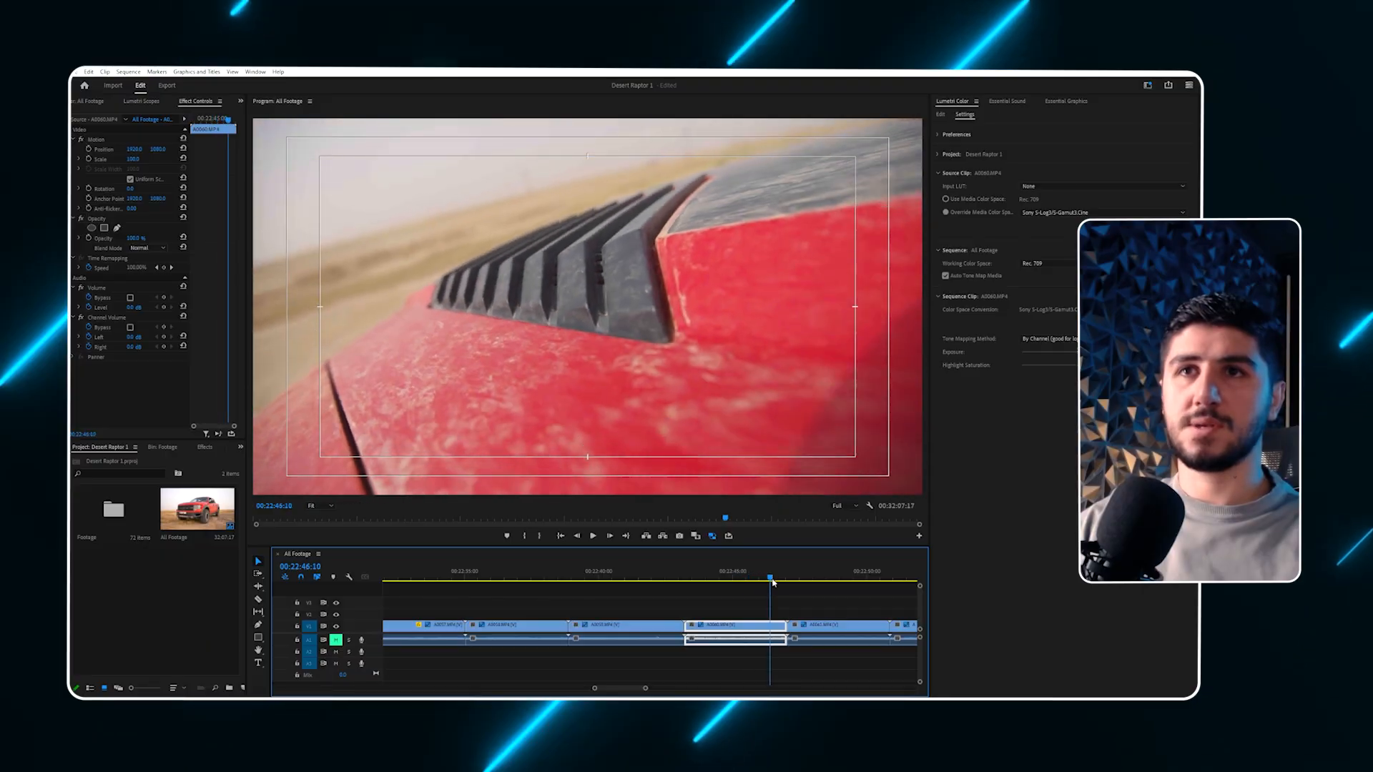
pyautogui.moveTo(804, 584); pyautogui.dragTo(860, 585)
pyautogui.press('-')
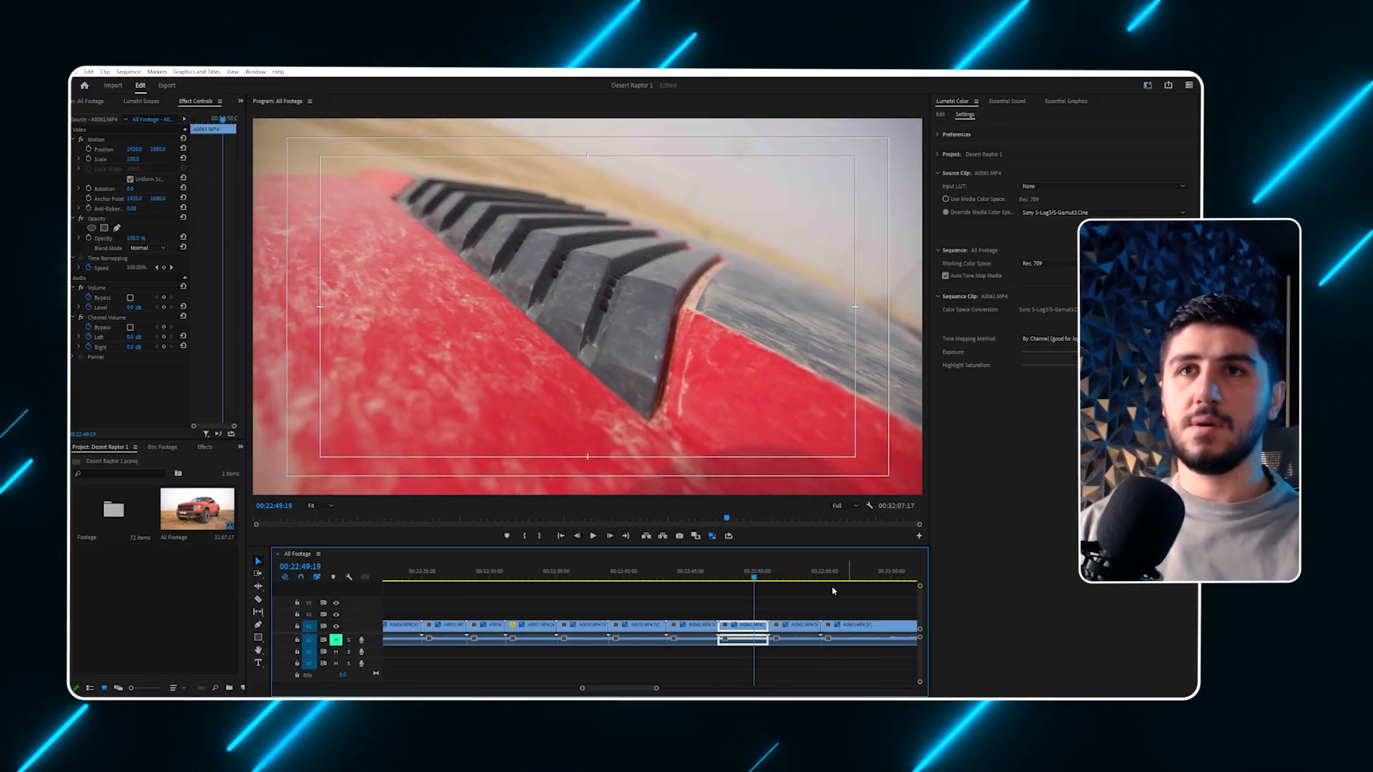
pyautogui.moveTo(666, 579); pyautogui.dragTo(791, 579)
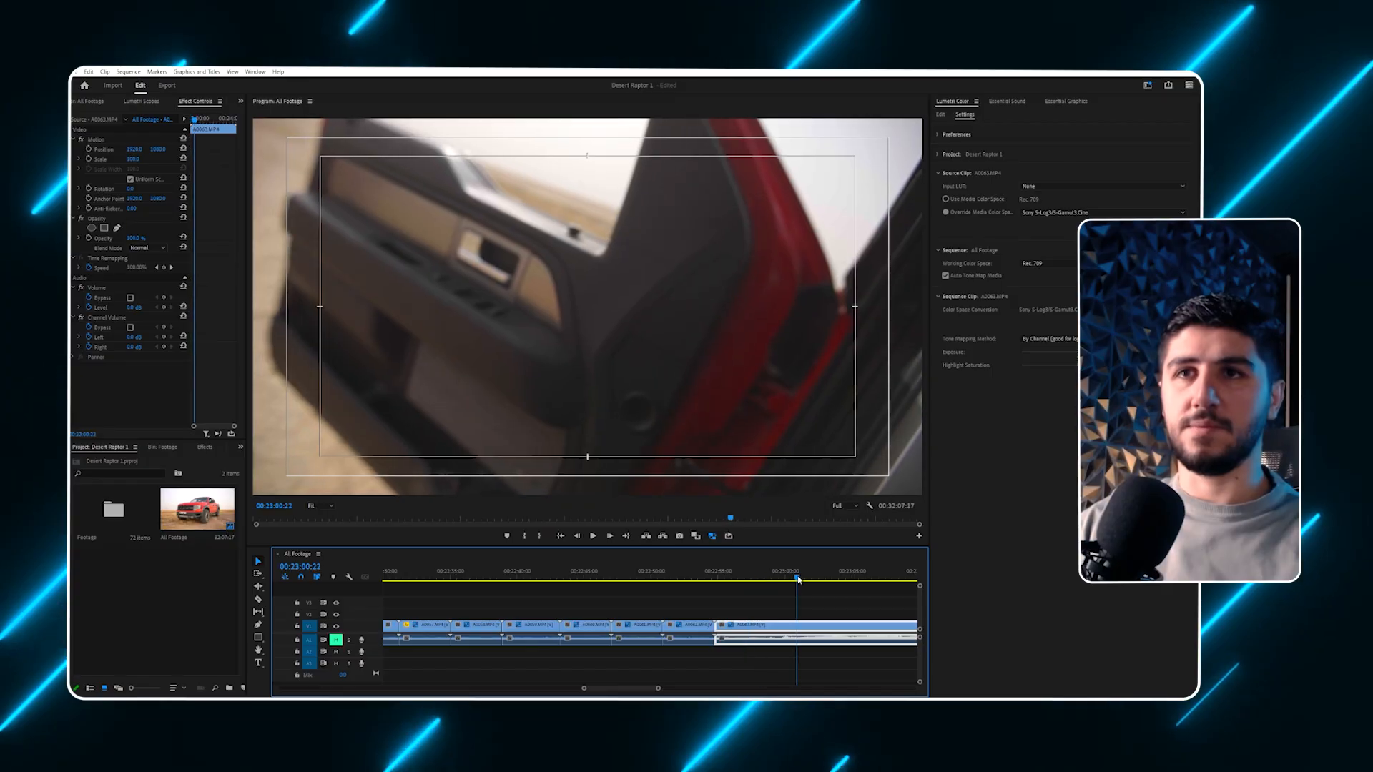
# Play through the dashboard tachometer footage up to about 00:23:54:17, and return to about 00:23:22:00.
pyautogui.press('-')
pyautogui.moveTo(648, 581); pyautogui.dragTo(765, 593)
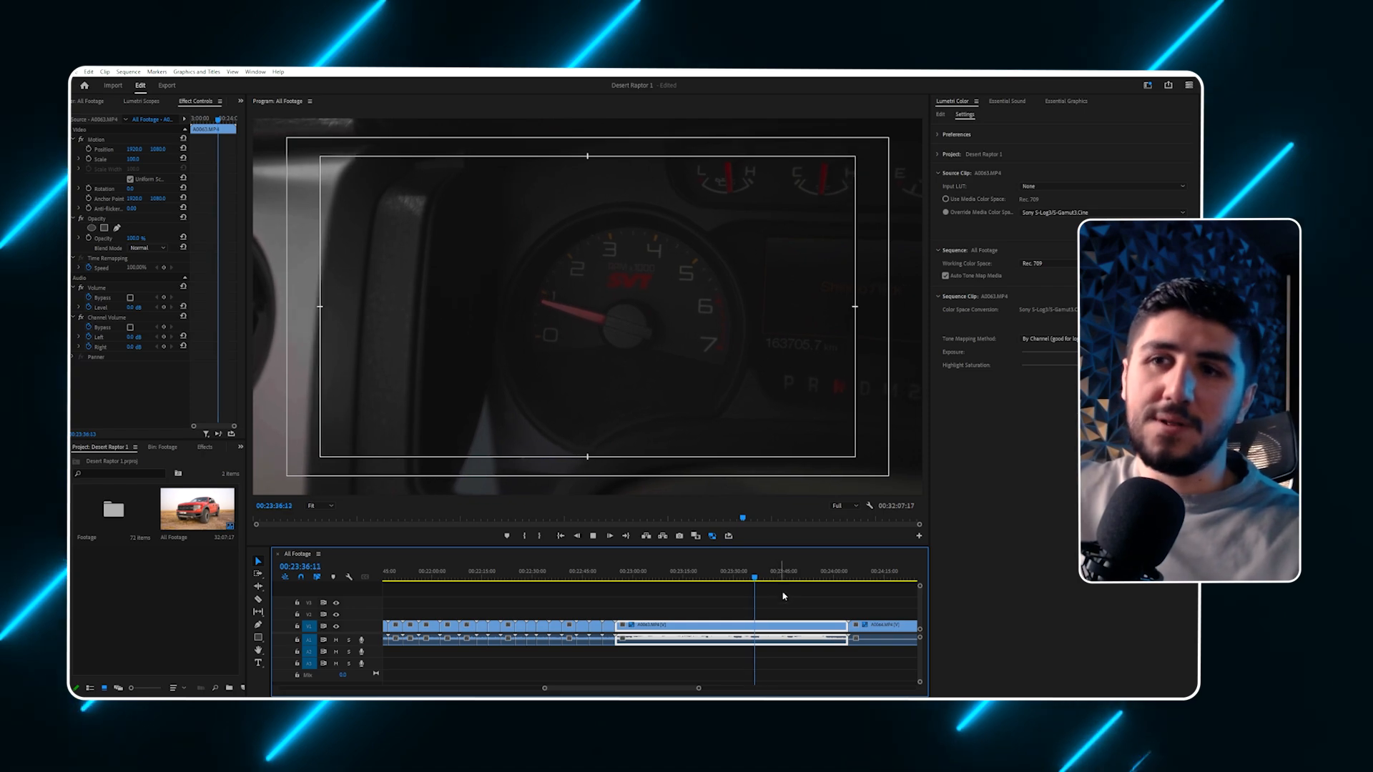
pyautogui.click(775, 599)
pyautogui.press('=')
pyautogui.press('=')
pyautogui.press('=')
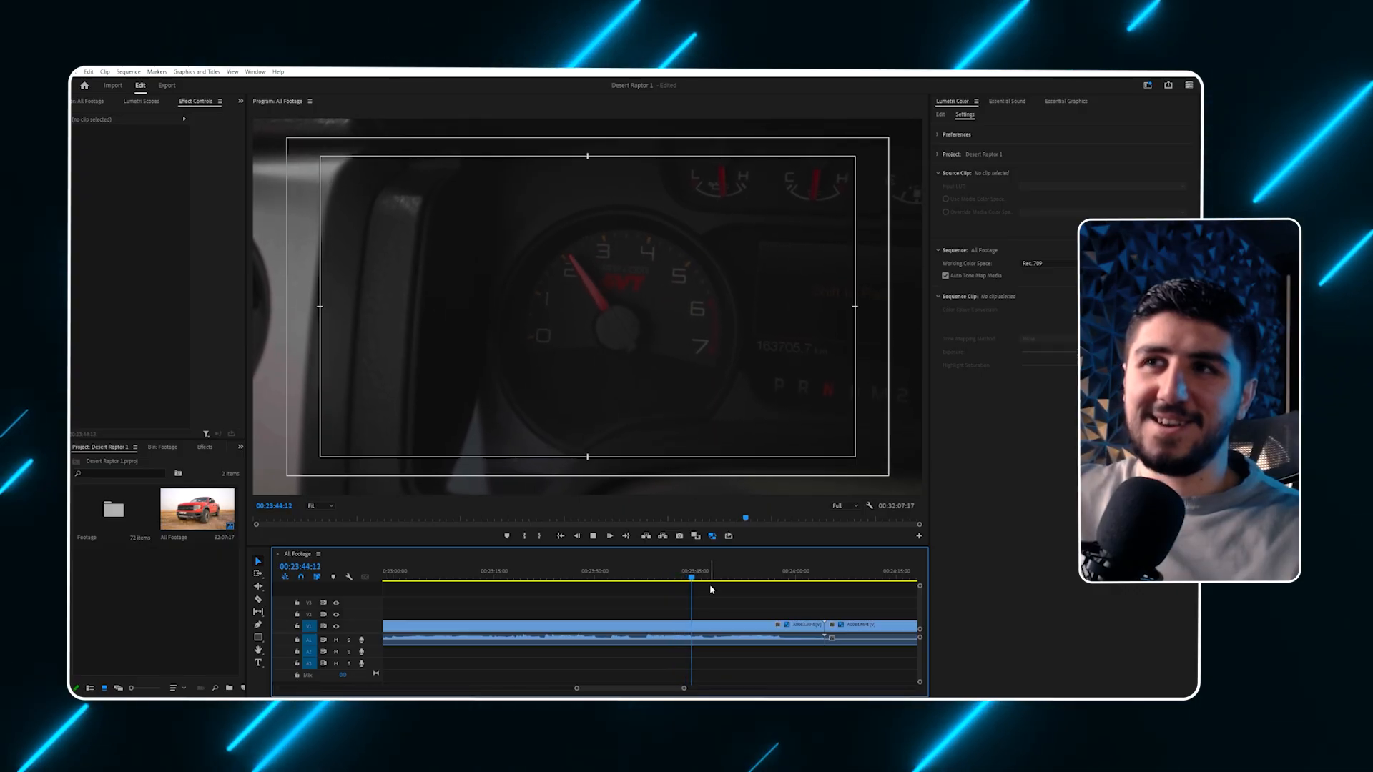
pyautogui.click(734, 577)
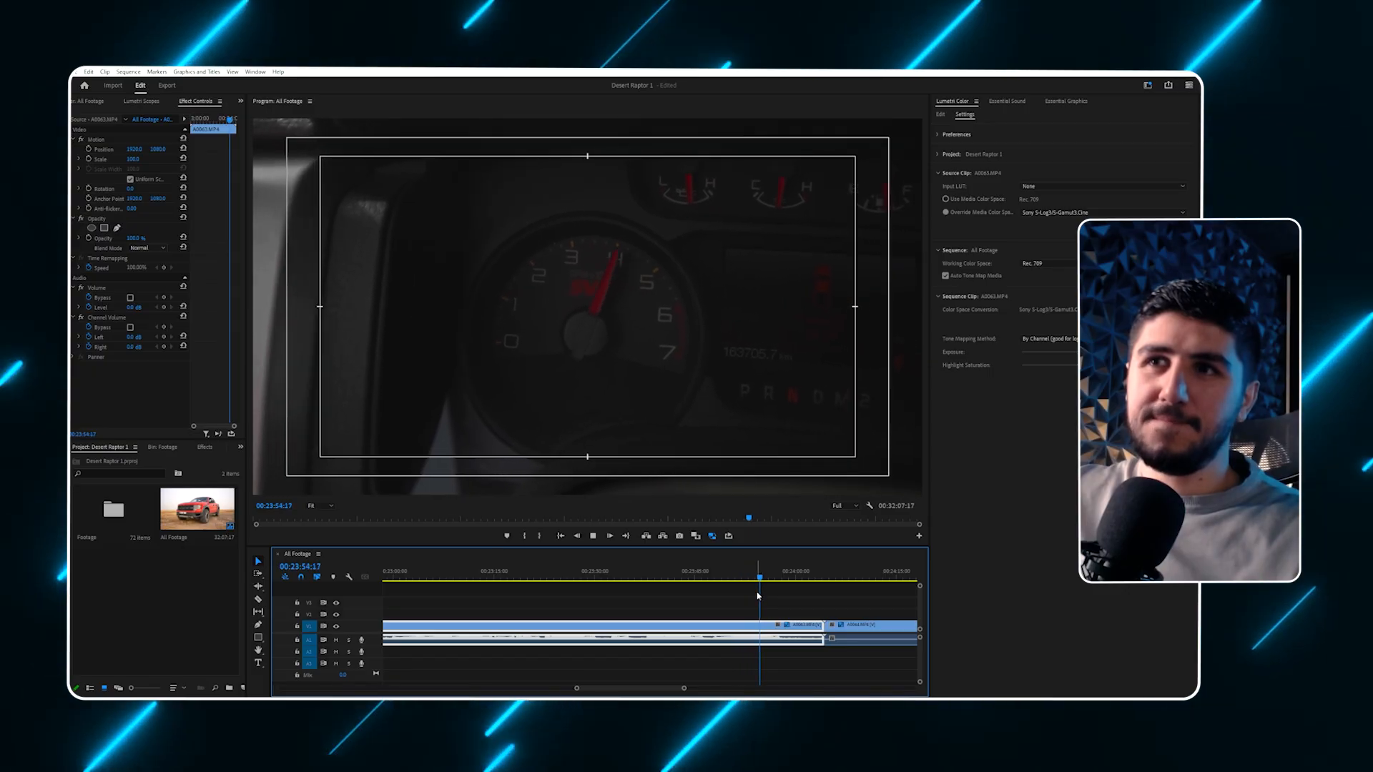
pyautogui.moveTo(595, 575); pyautogui.dragTo(542, 583)
pyautogui.press('-')
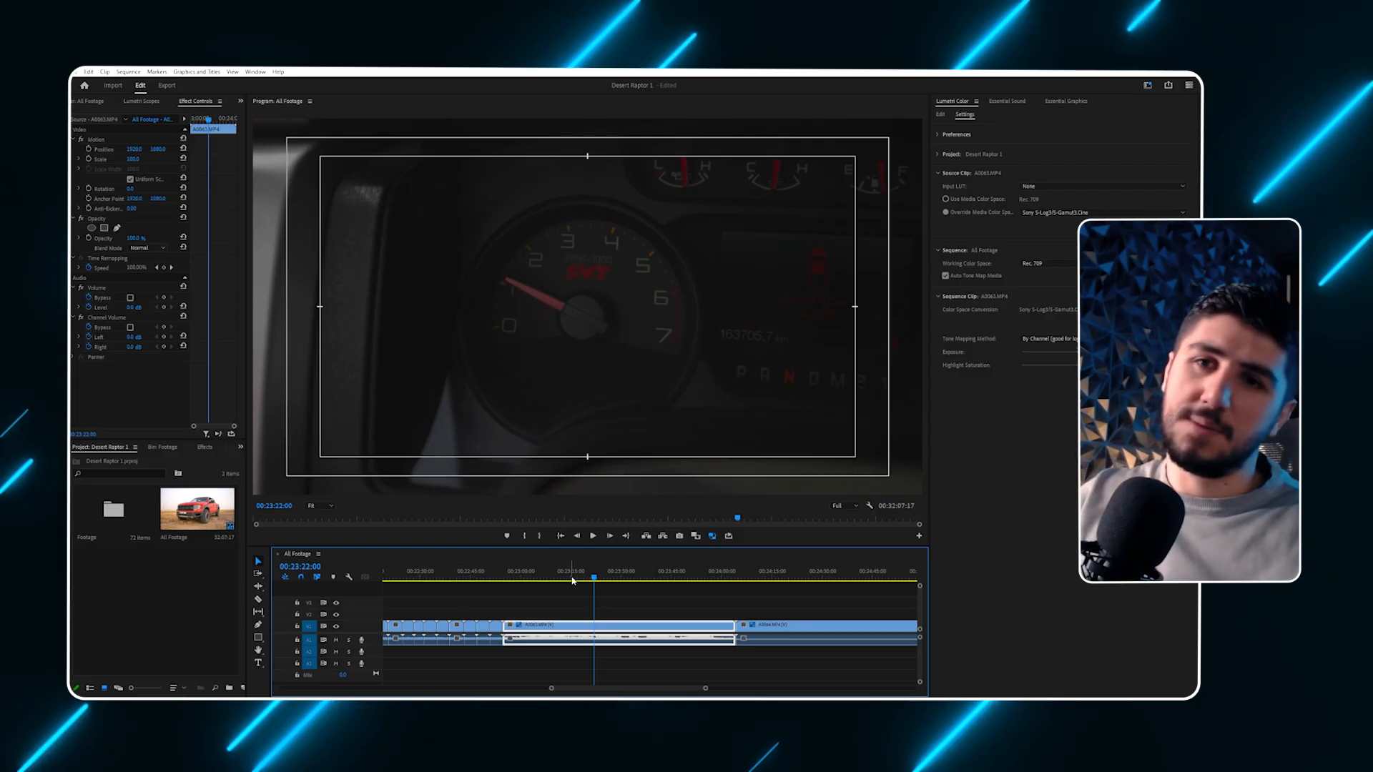
# Review the long interior clip again from the open door at 00:23:00:17 to its end near 00:24:02:17.
pyautogui.click(525, 575)
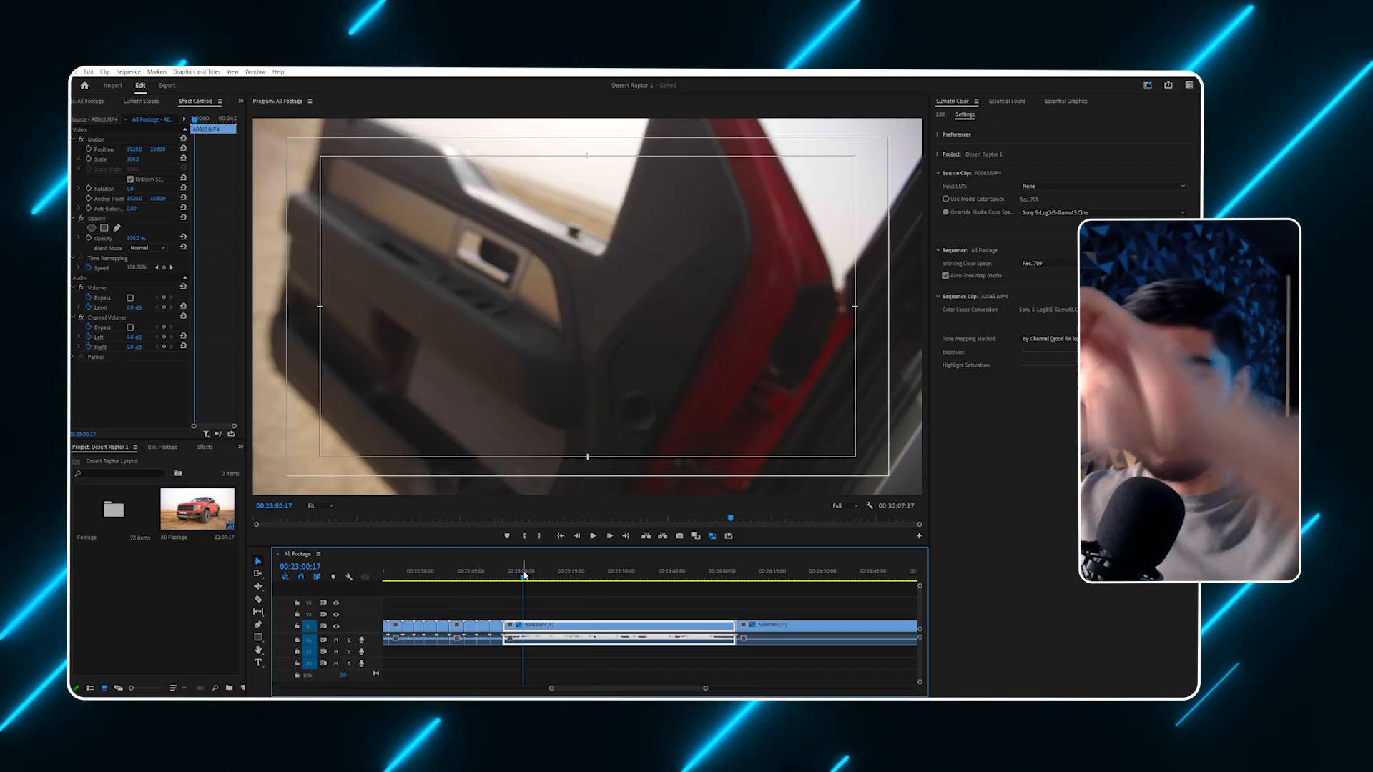
pyautogui.press('=')
pyautogui.press('=')
pyautogui.click(665, 576)
pyautogui.click(714, 575)
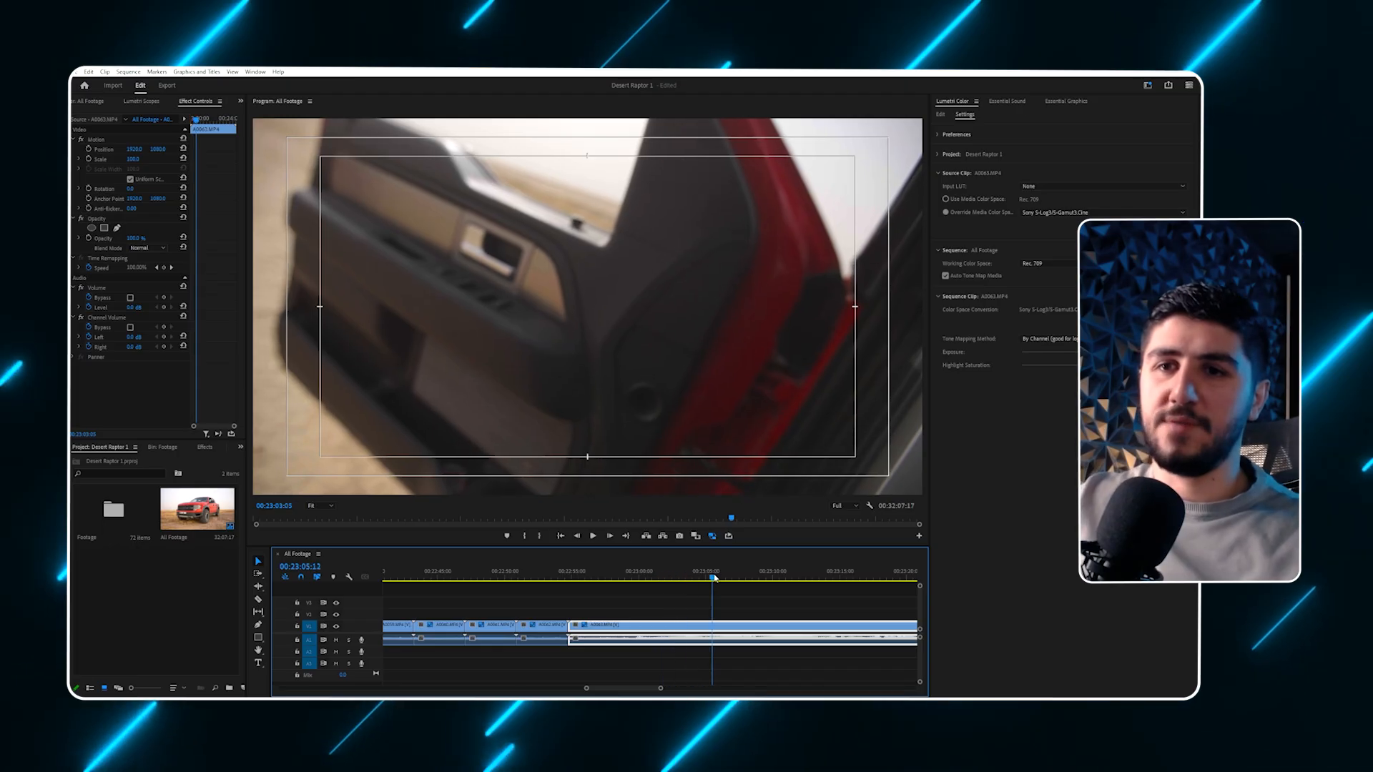
pyautogui.press('-')
pyautogui.press('-')
pyautogui.click(695, 571)
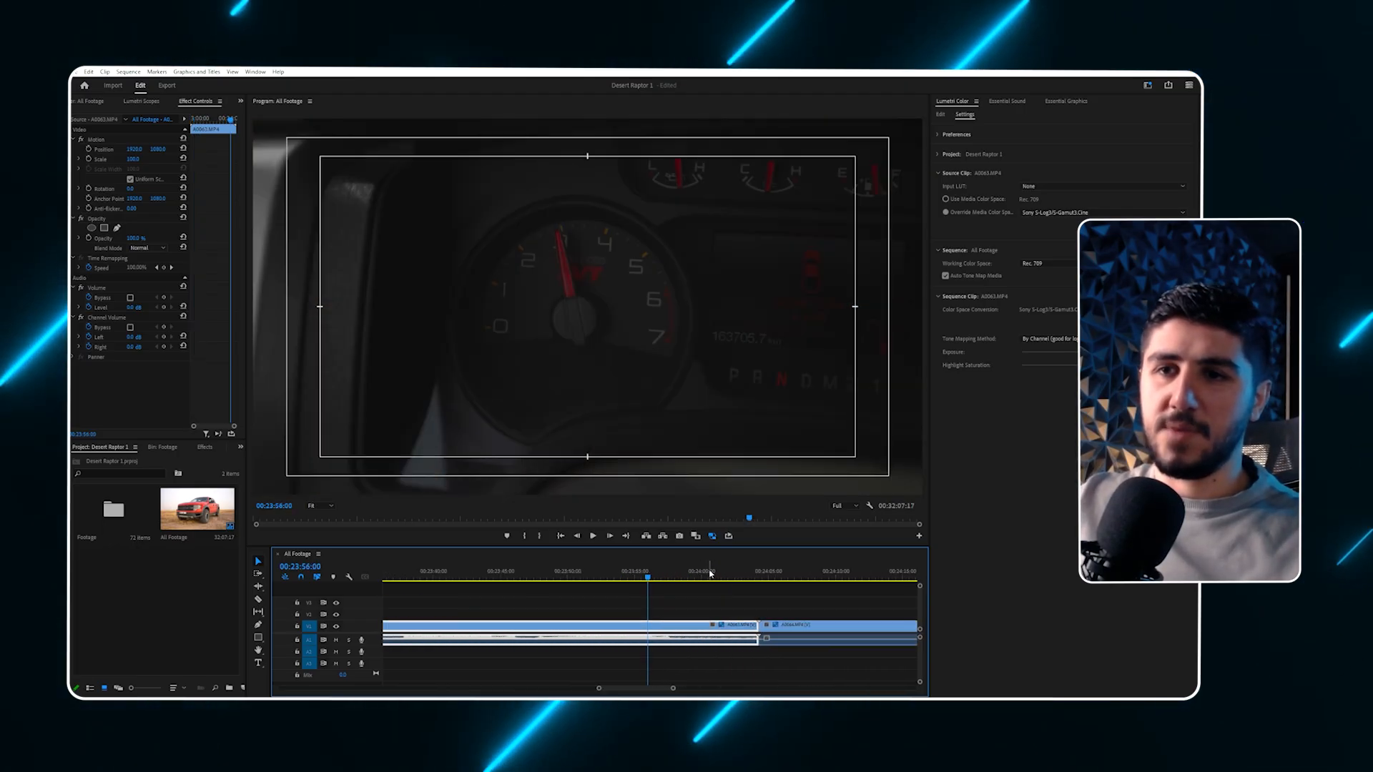
pyautogui.moveTo(682, 576); pyautogui.dragTo(732, 576)
pyautogui.press('-')
pyautogui.press('space')
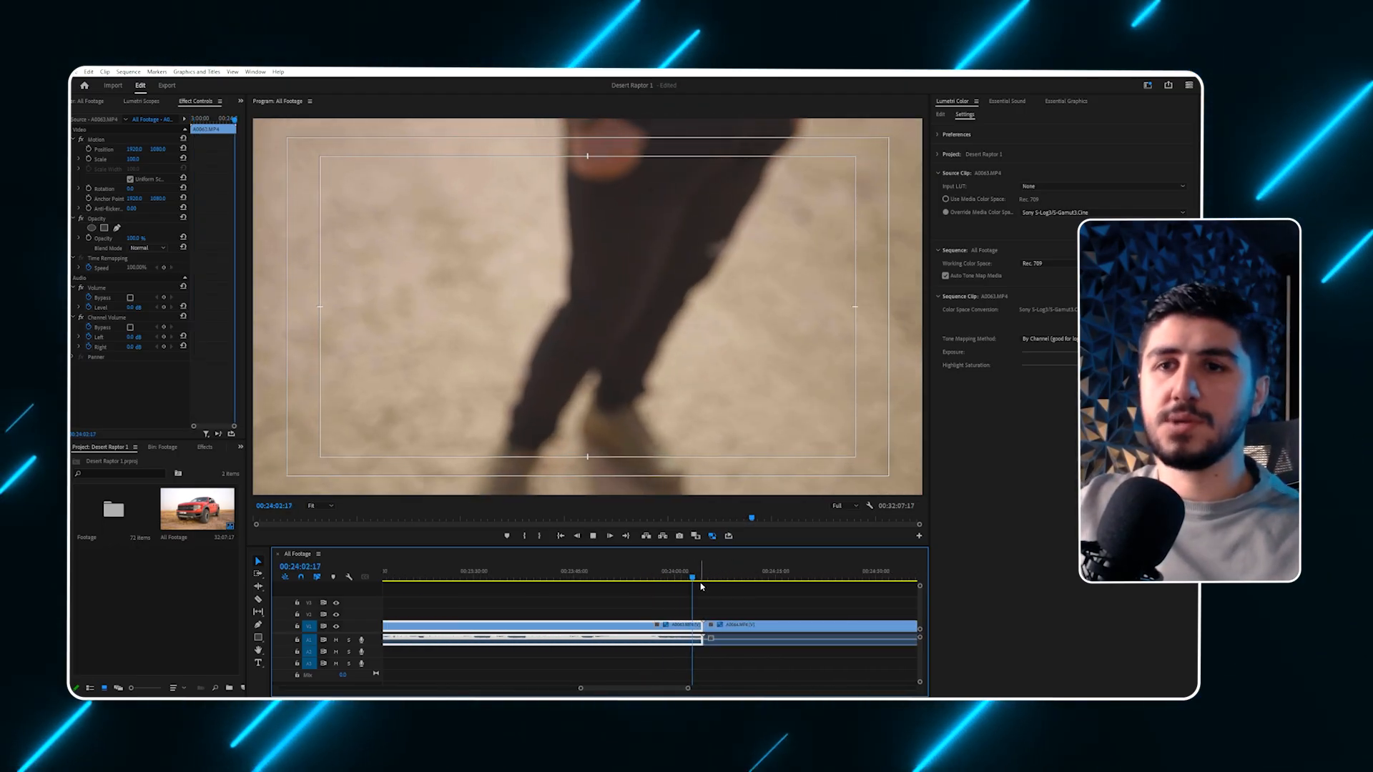
# Preview the wide shots of the distant approaching truck from about 00:24:38 to 00:25:37.
pyautogui.click(714, 576)
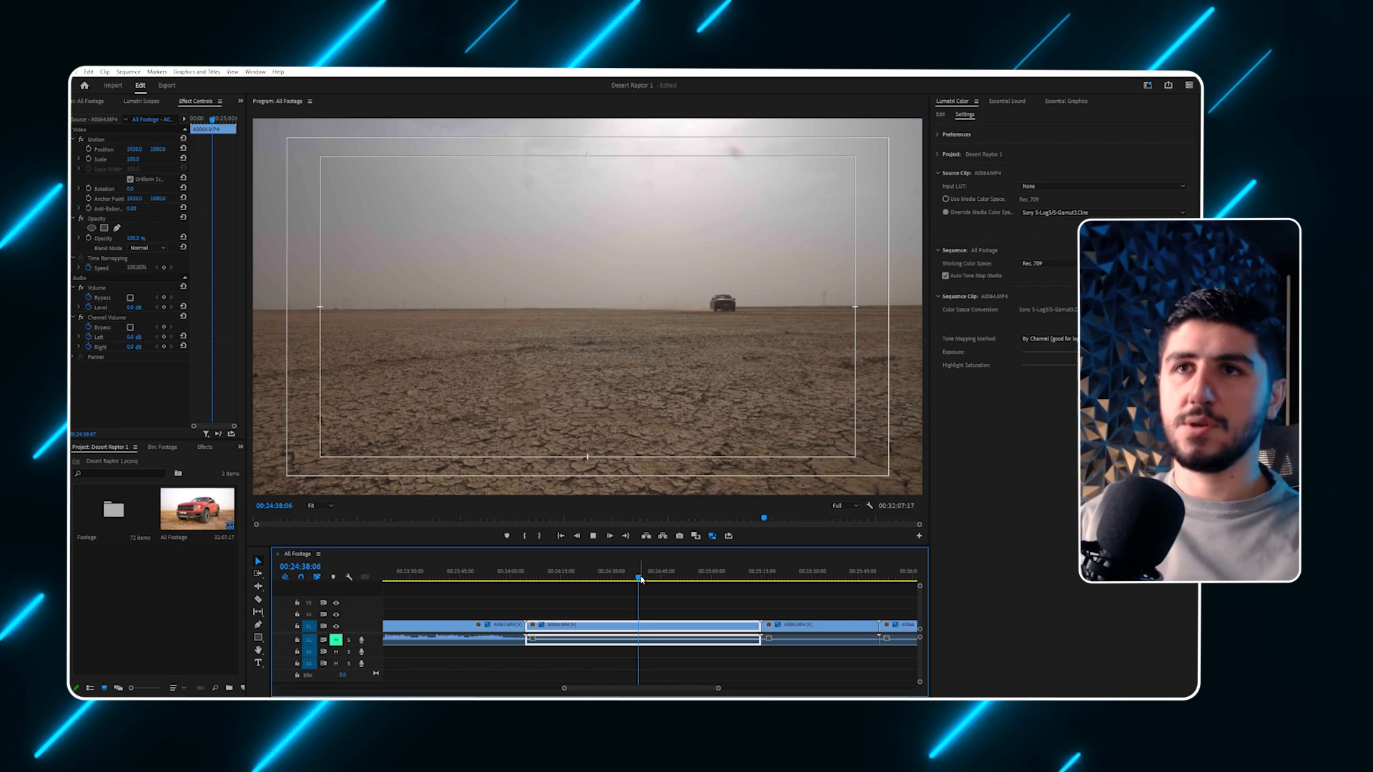
pyautogui.moveTo(641, 578); pyautogui.dragTo(751, 573)
pyautogui.press('space')
pyautogui.scroll(-3, 742, 591)
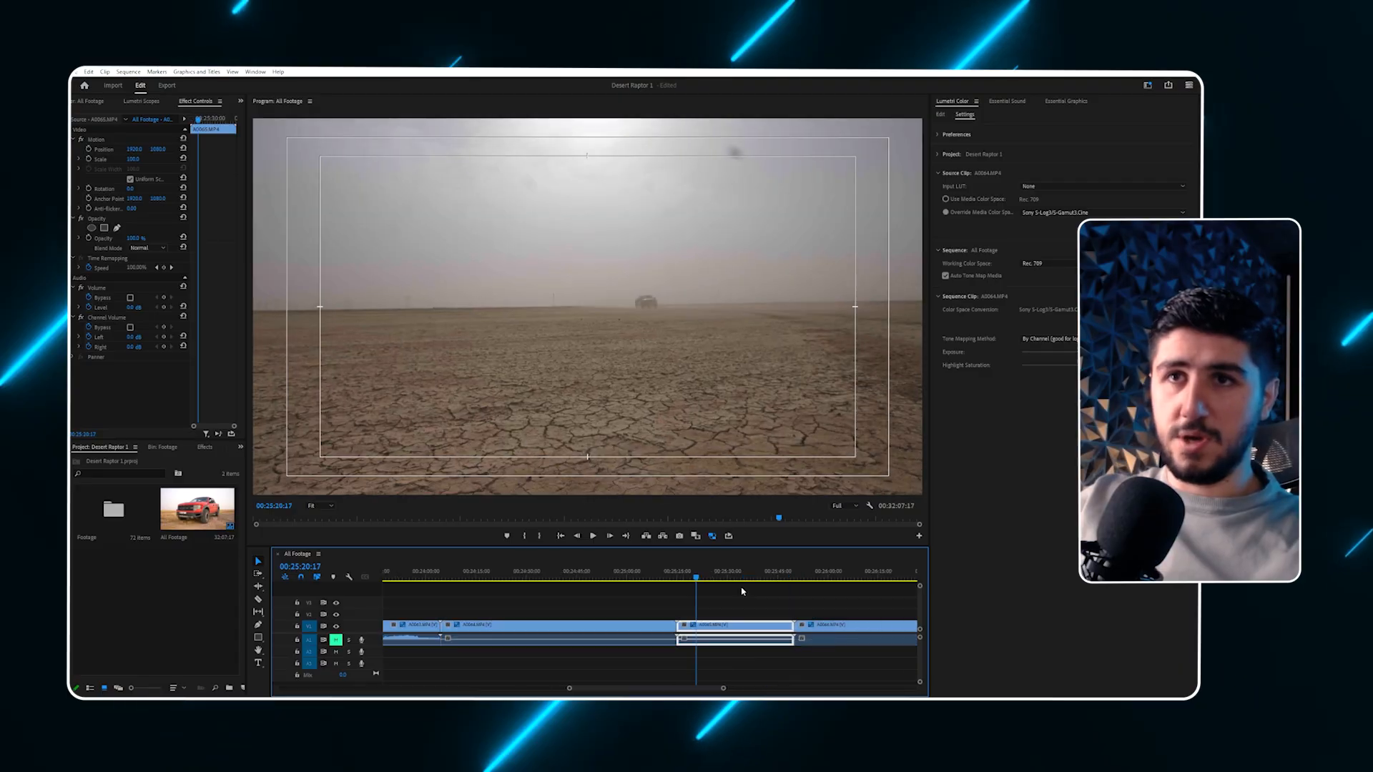
pyautogui.press('-')
pyautogui.moveTo(613, 576); pyautogui.dragTo(642, 576)
pyautogui.press('=')
pyautogui.press('=')
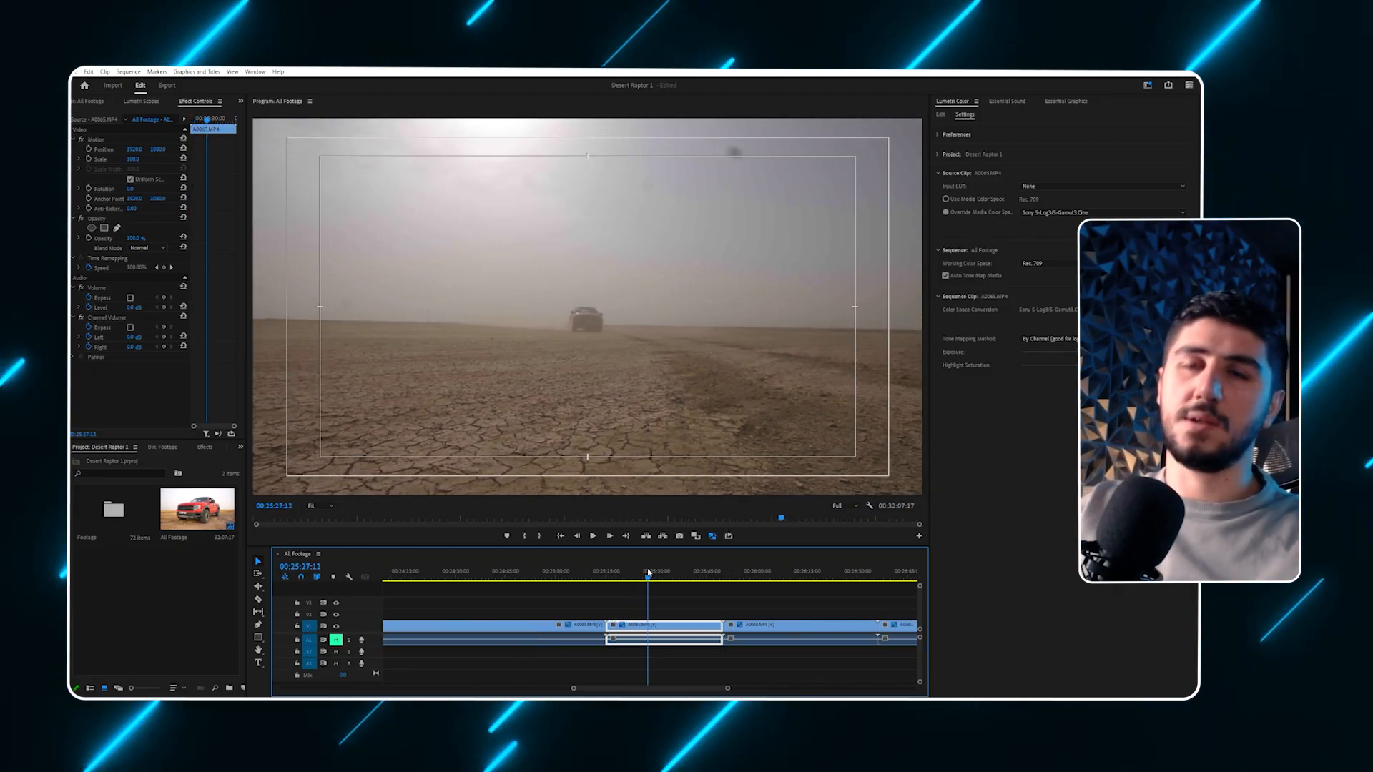
pyautogui.press('space')
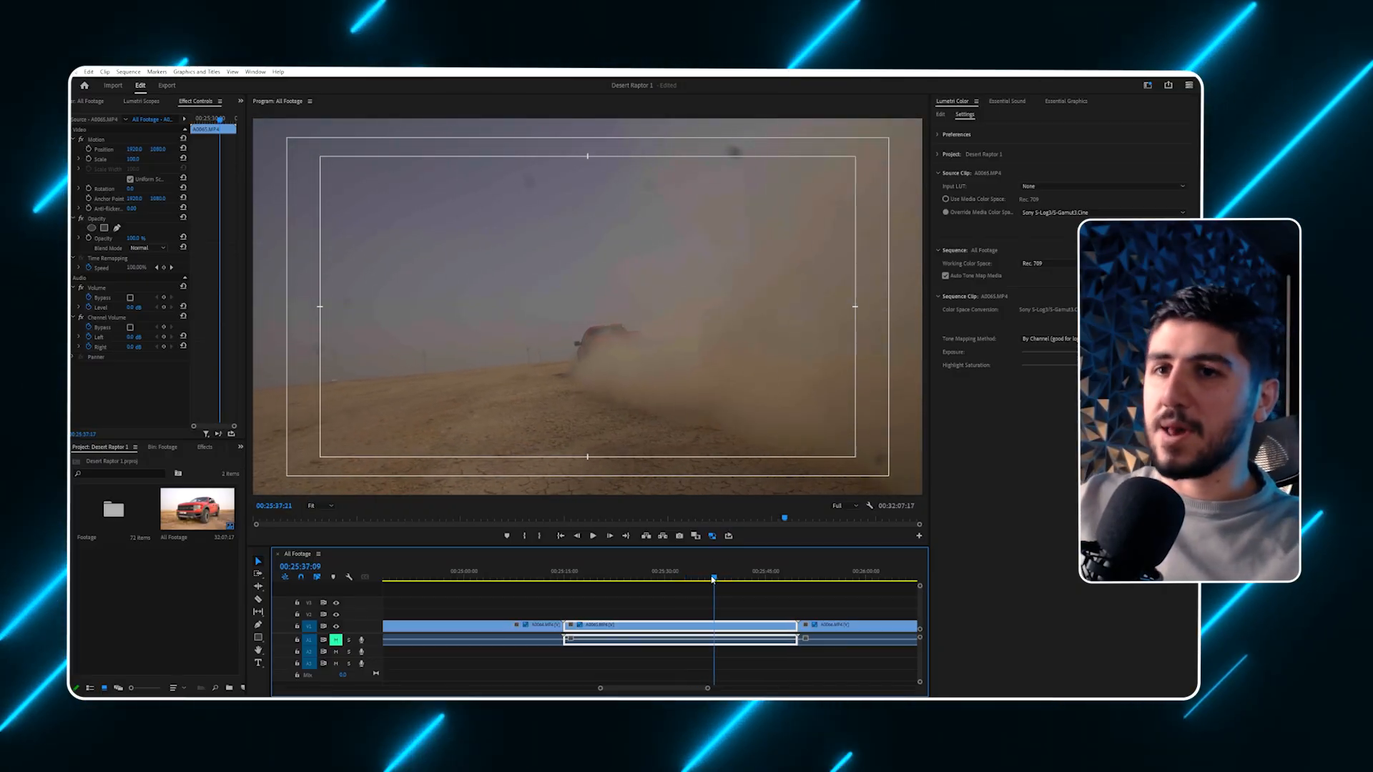
# Preview the next truck pass-by clip from about 00:25:52:02 to 00:26:20:04.
pyautogui.moveTo(714, 579); pyautogui.dragTo(816, 577)
pyautogui.scroll(-6, 812, 584)
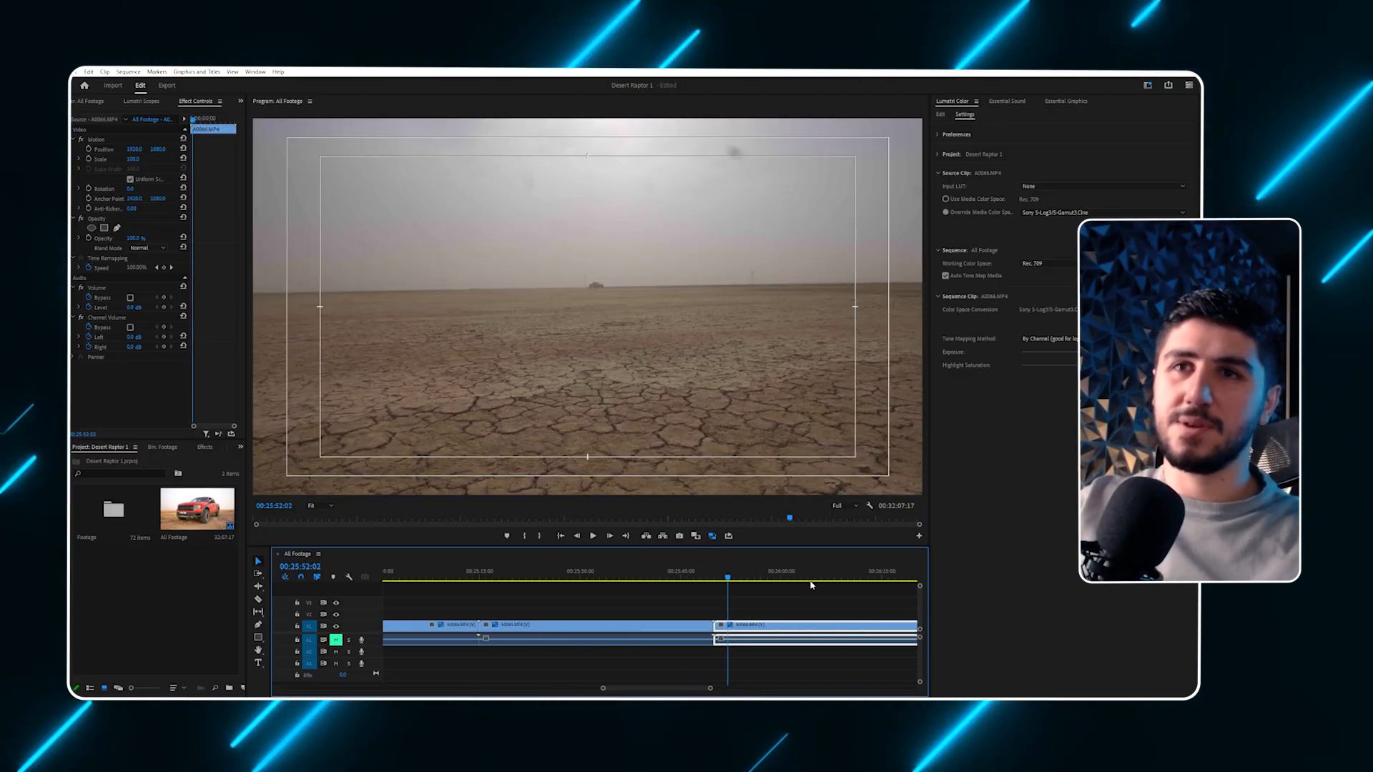
pyautogui.moveTo(610, 578); pyautogui.dragTo(798, 578)
pyautogui.scroll(-2, 699, 597)
pyautogui.moveTo(652, 580); pyautogui.dragTo(683, 575)
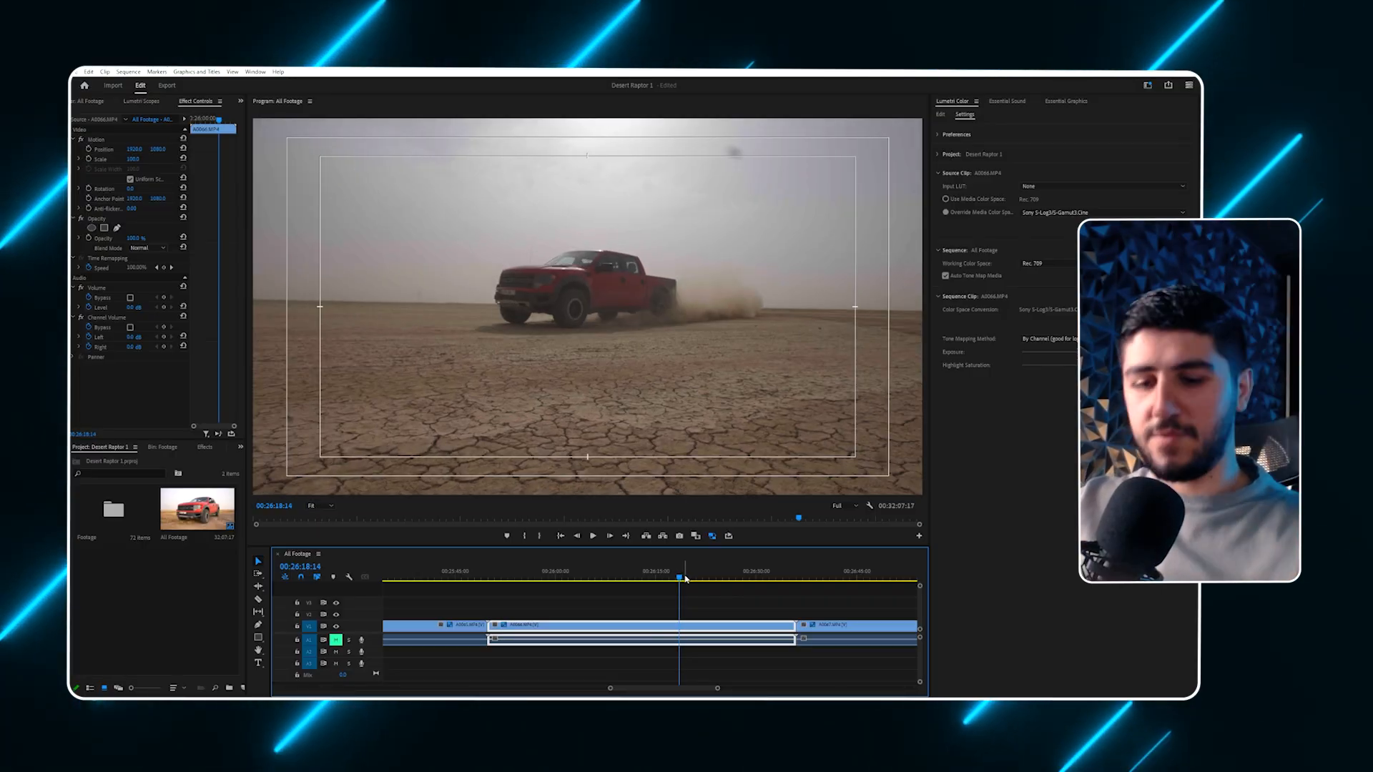
pyautogui.press('space')
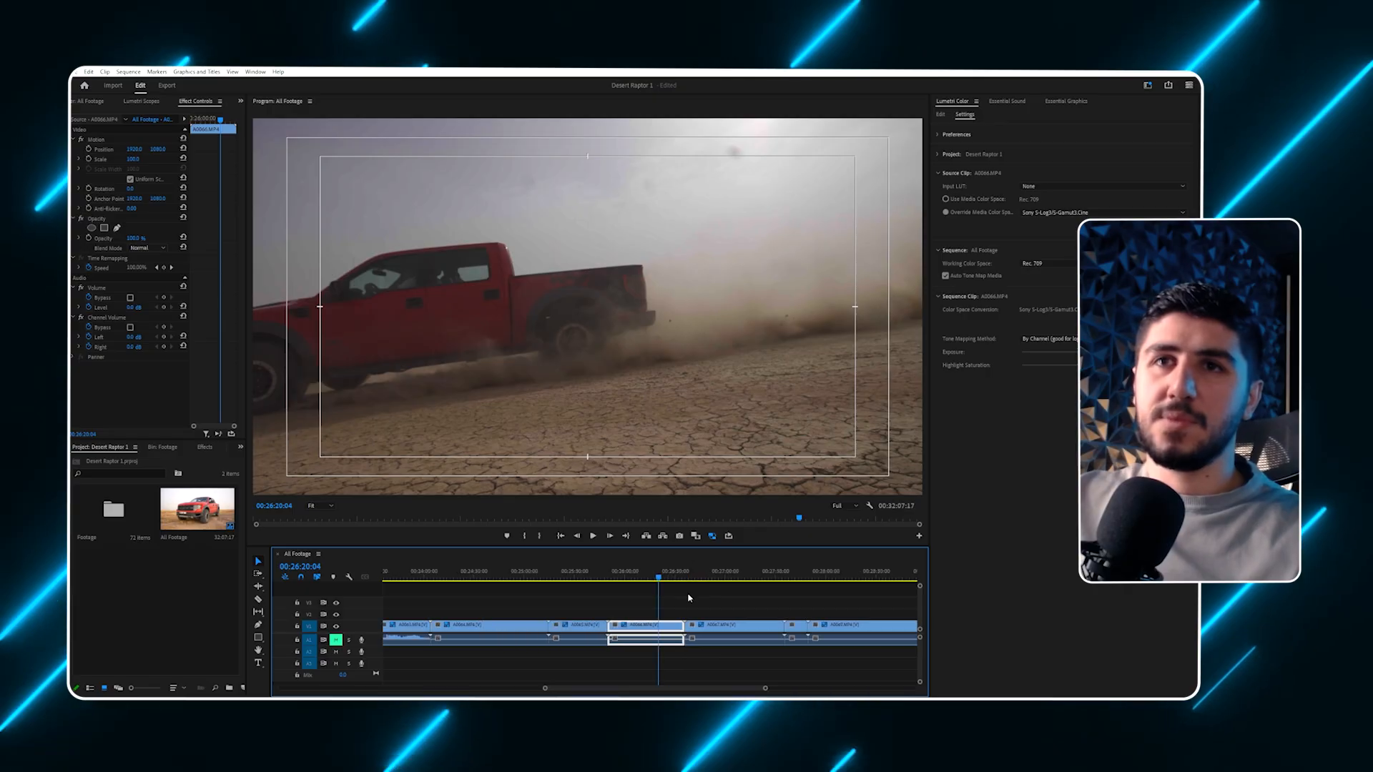
# Play back the following approach clip from 00:26:38:22 until dust fills the frame at about 00:27:04.
pyautogui.click(771, 579)
pyautogui.scroll(-7, 767, 584)
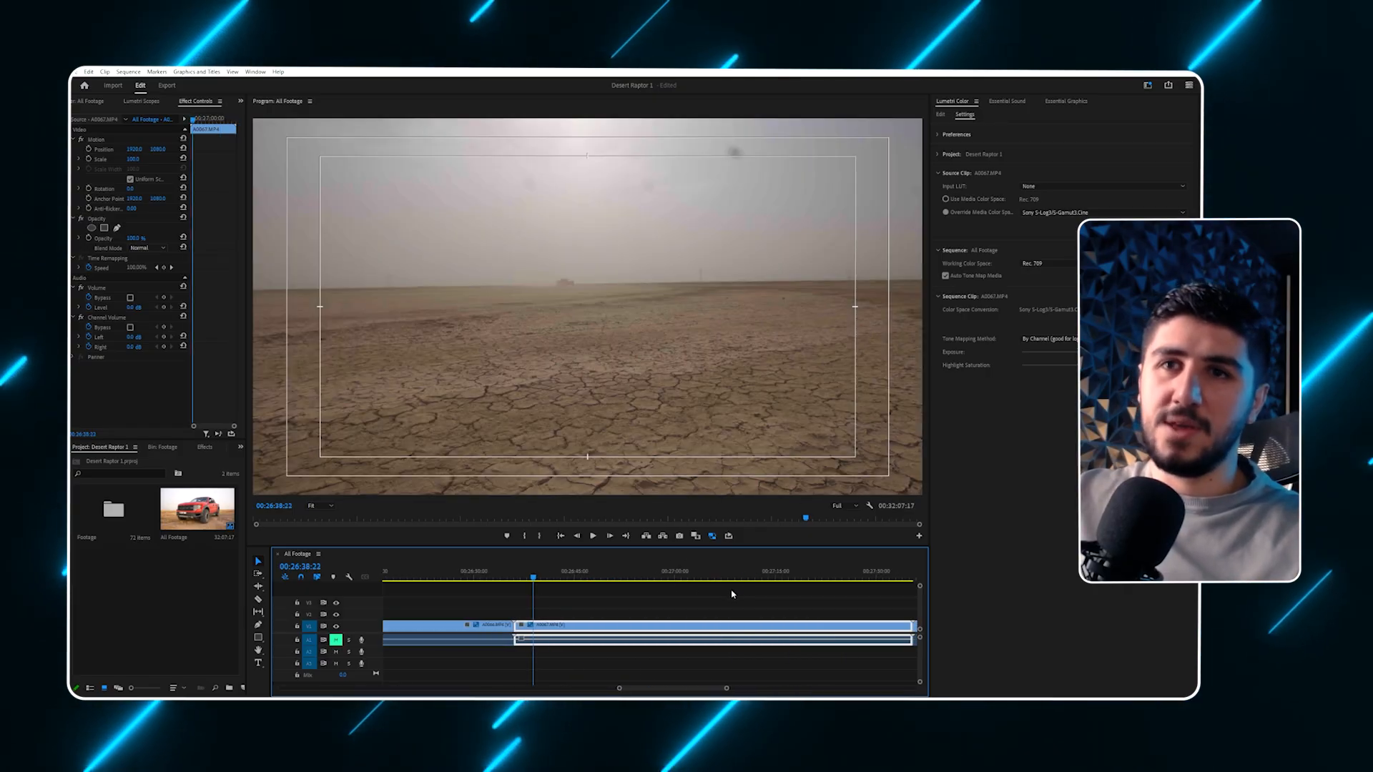
pyautogui.click(588, 574)
pyautogui.click(615, 575)
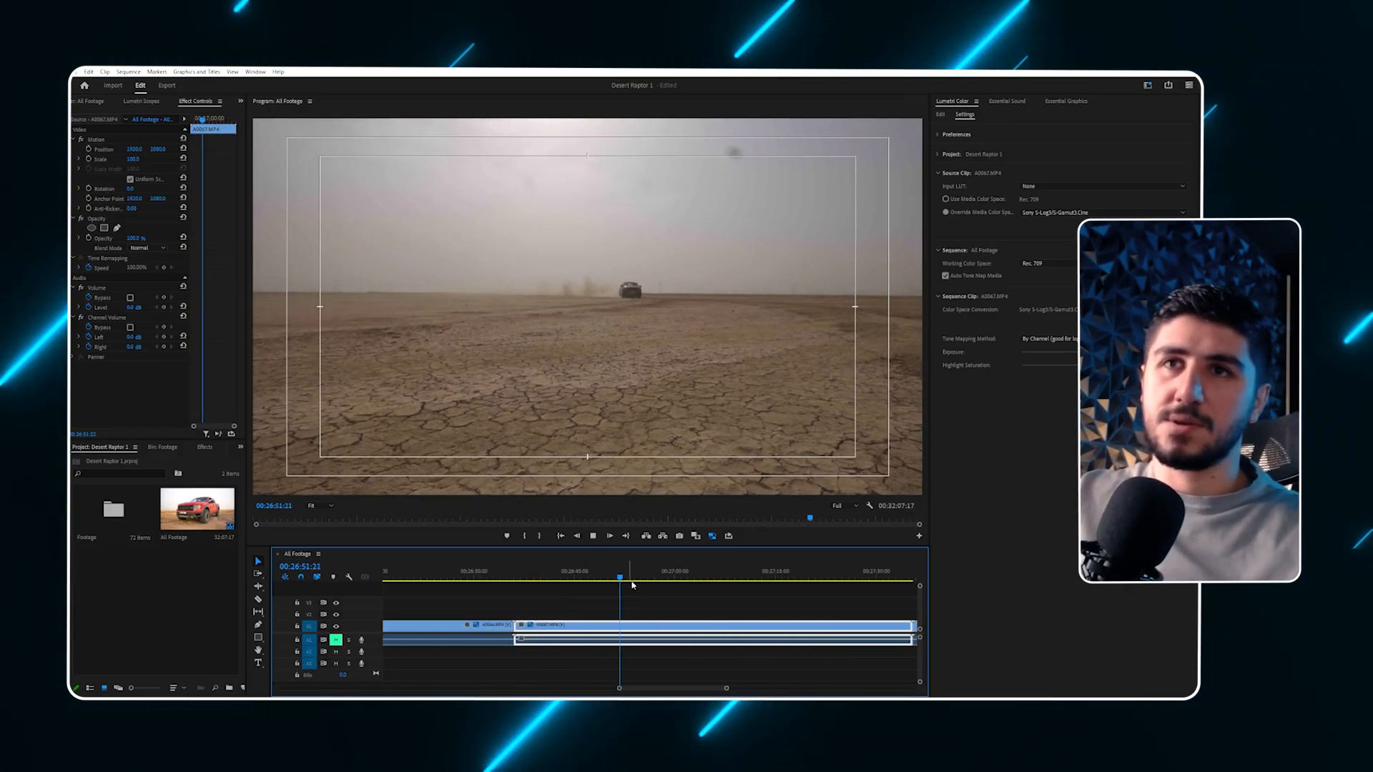
pyautogui.moveTo(655, 578)
pyautogui.mouseDown()
pyautogui.moveTo(681, 580)
pyautogui.moveTo(663, 580)
pyautogui.mouseUp()
pyautogui.press('space')
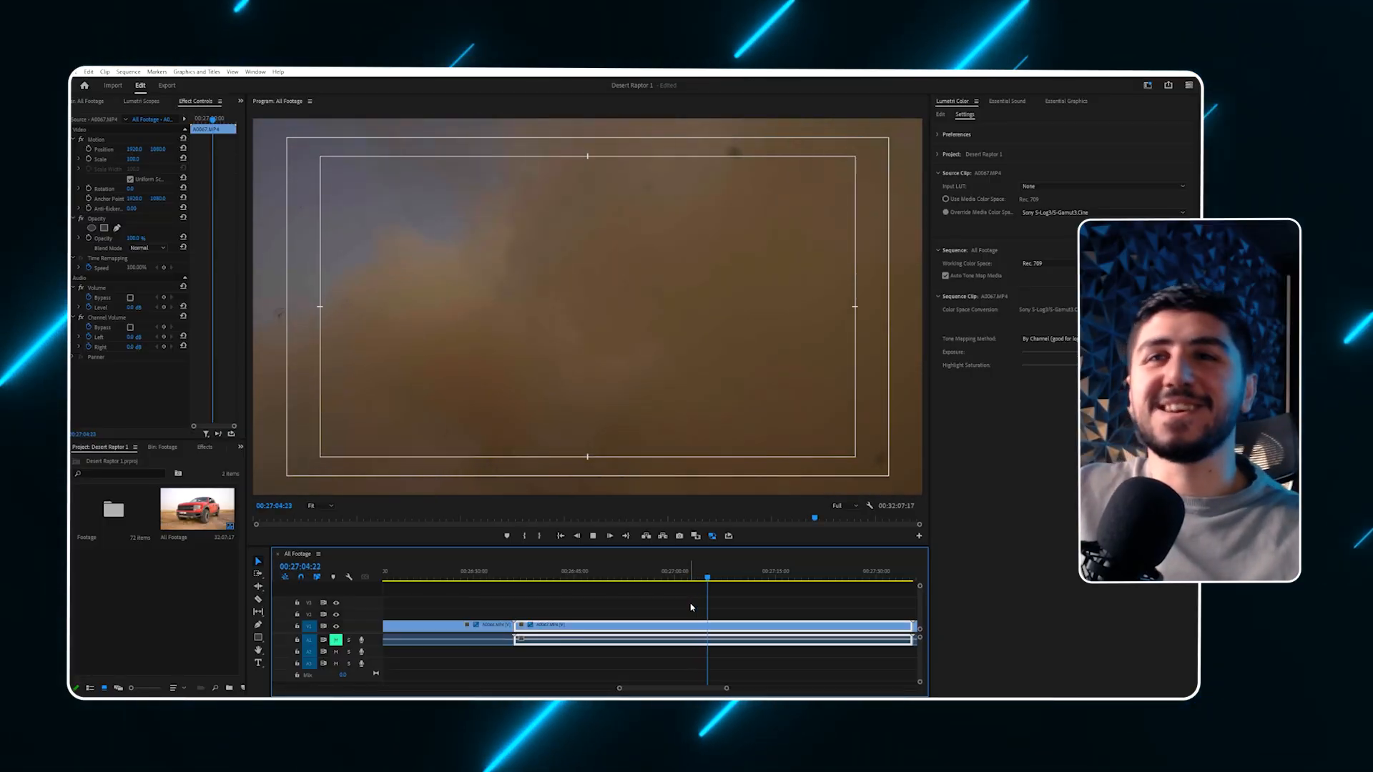
# Replay the truck's close pass and flying debris between about 00:26:58:07 and 00:27:02:05.
pyautogui.press('-')
pyautogui.moveTo(686, 578); pyautogui.dragTo(658, 596)
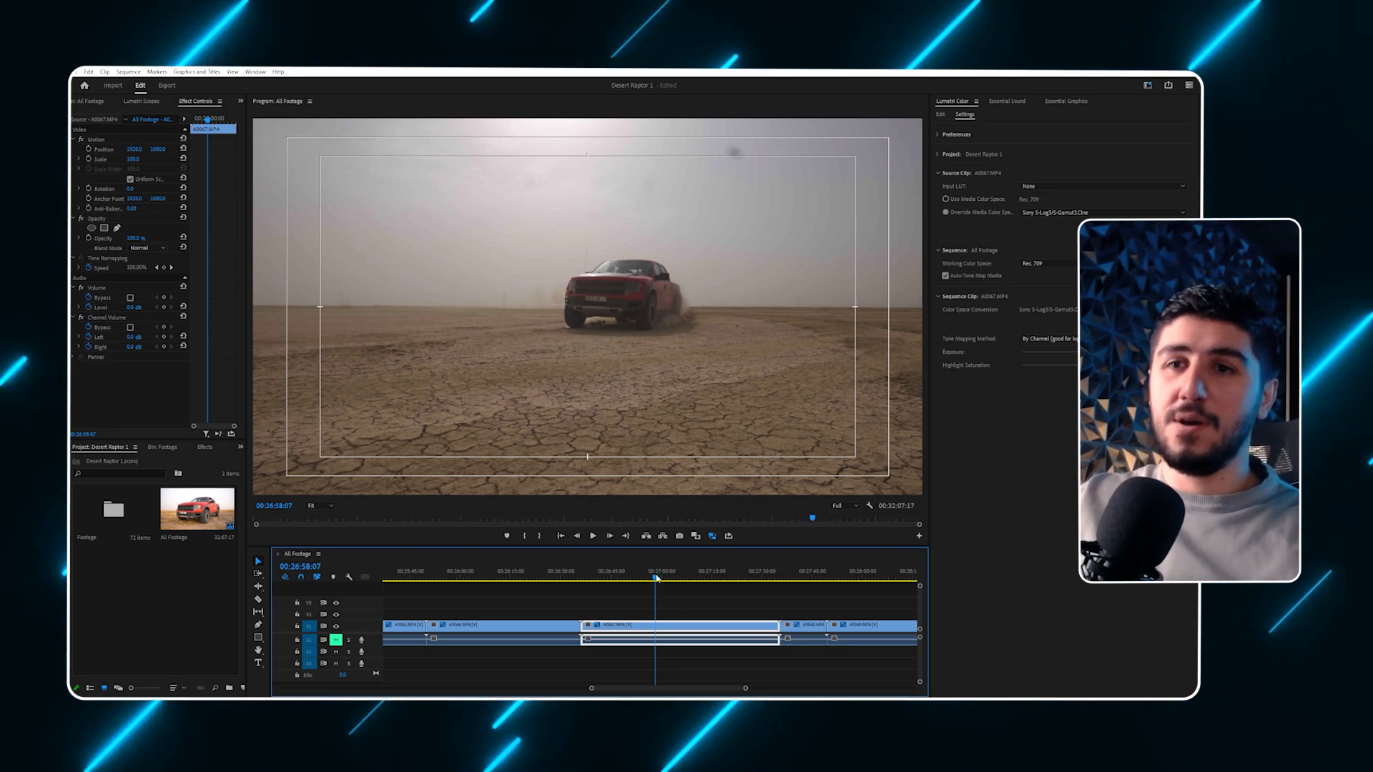
pyautogui.moveTo(656, 578); pyautogui.dragTo(661, 578)
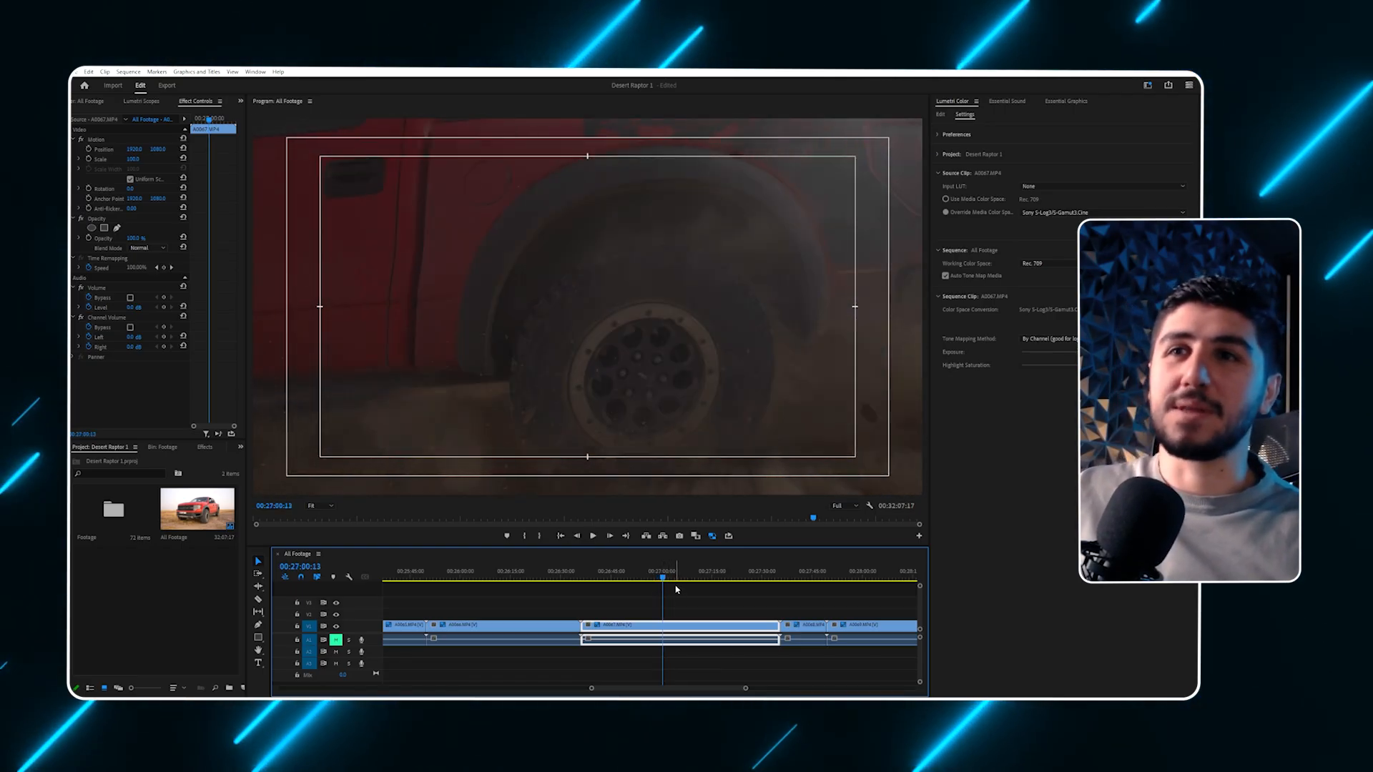
pyautogui.press('space')
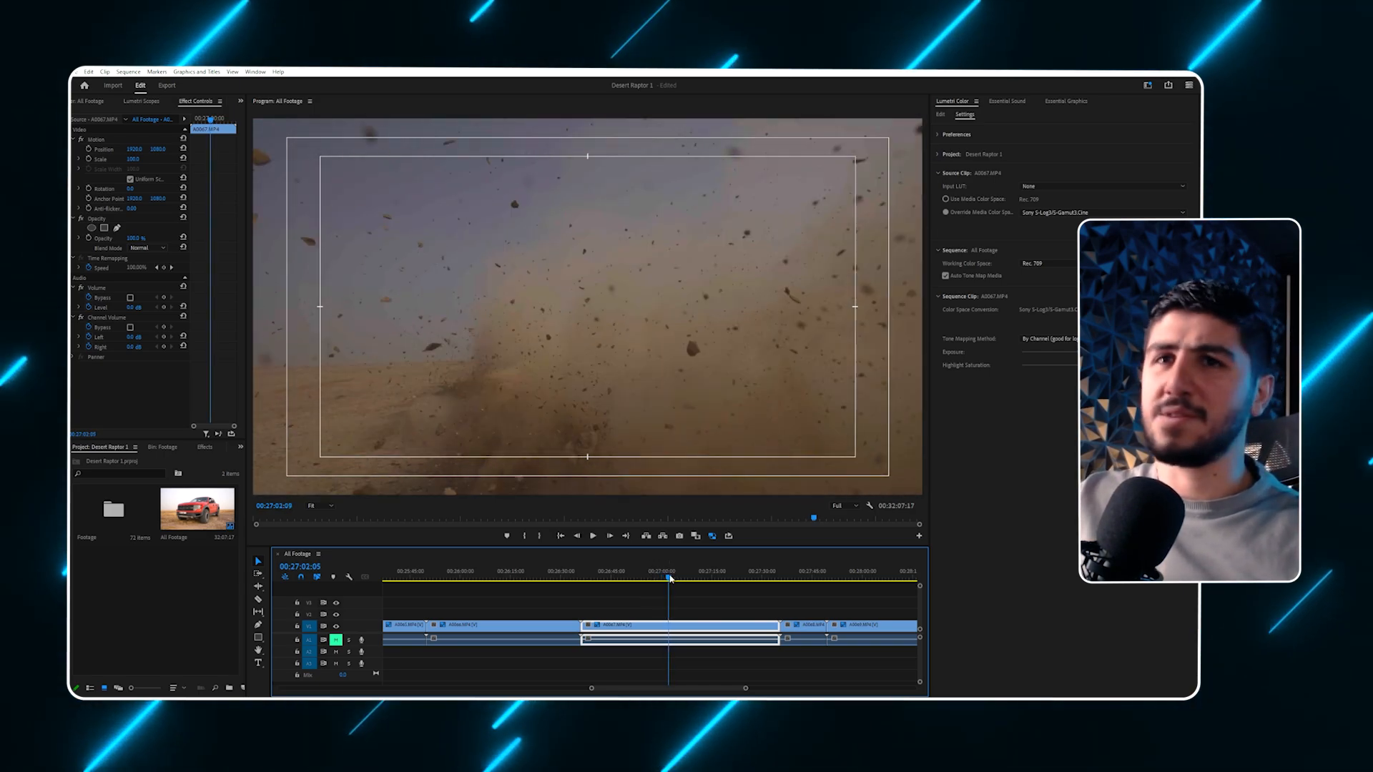
pyautogui.moveTo(670, 577); pyautogui.dragTo(659, 578)
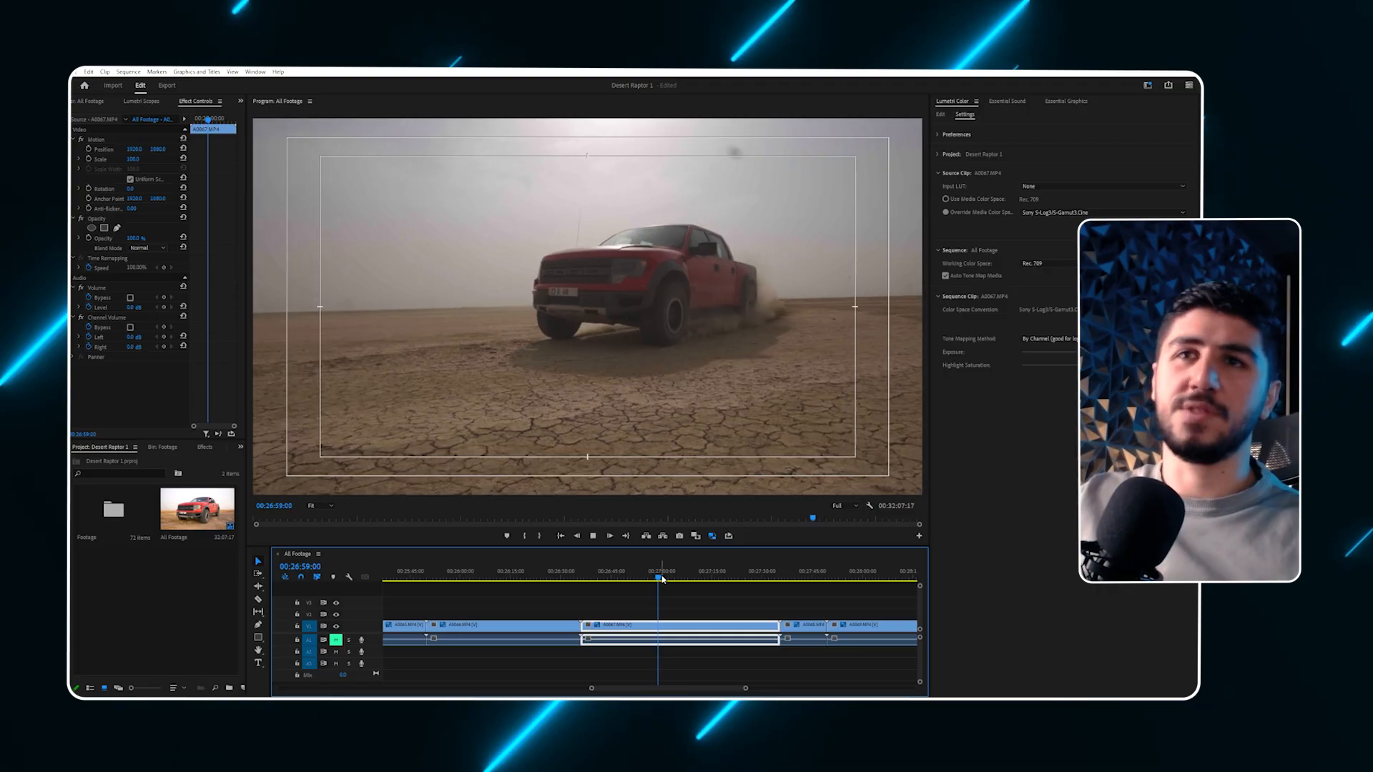
pyautogui.press('space')
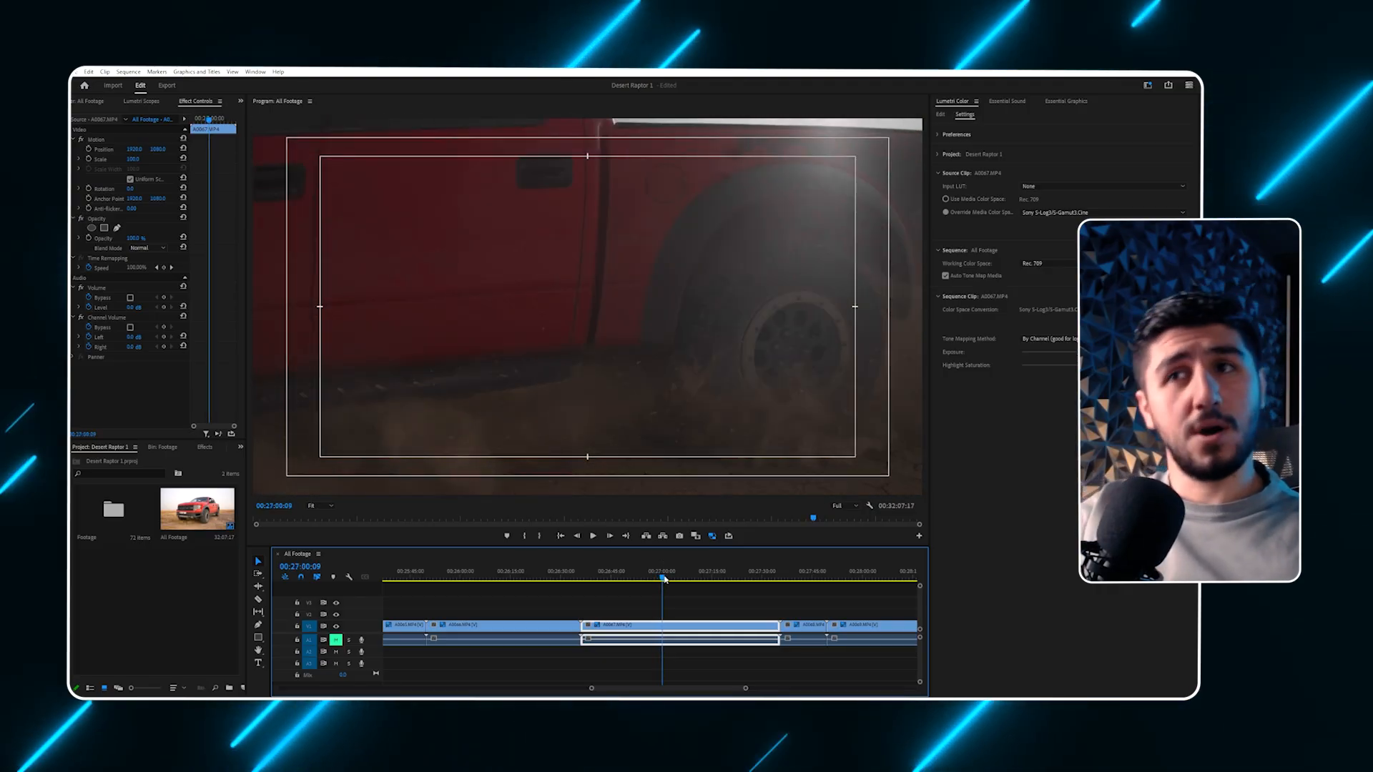
# Scrub past the truck's close pass and delete the unusable dusty end of clip A0067.
pyautogui.moveTo(664, 578); pyautogui.dragTo(672, 578)
pyautogui.moveTo(681, 576); pyautogui.dragTo(592, 579)
pyautogui.press('Delete')
pyautogui.press('-')
pyautogui.click(567, 581)
pyautogui.press('=')
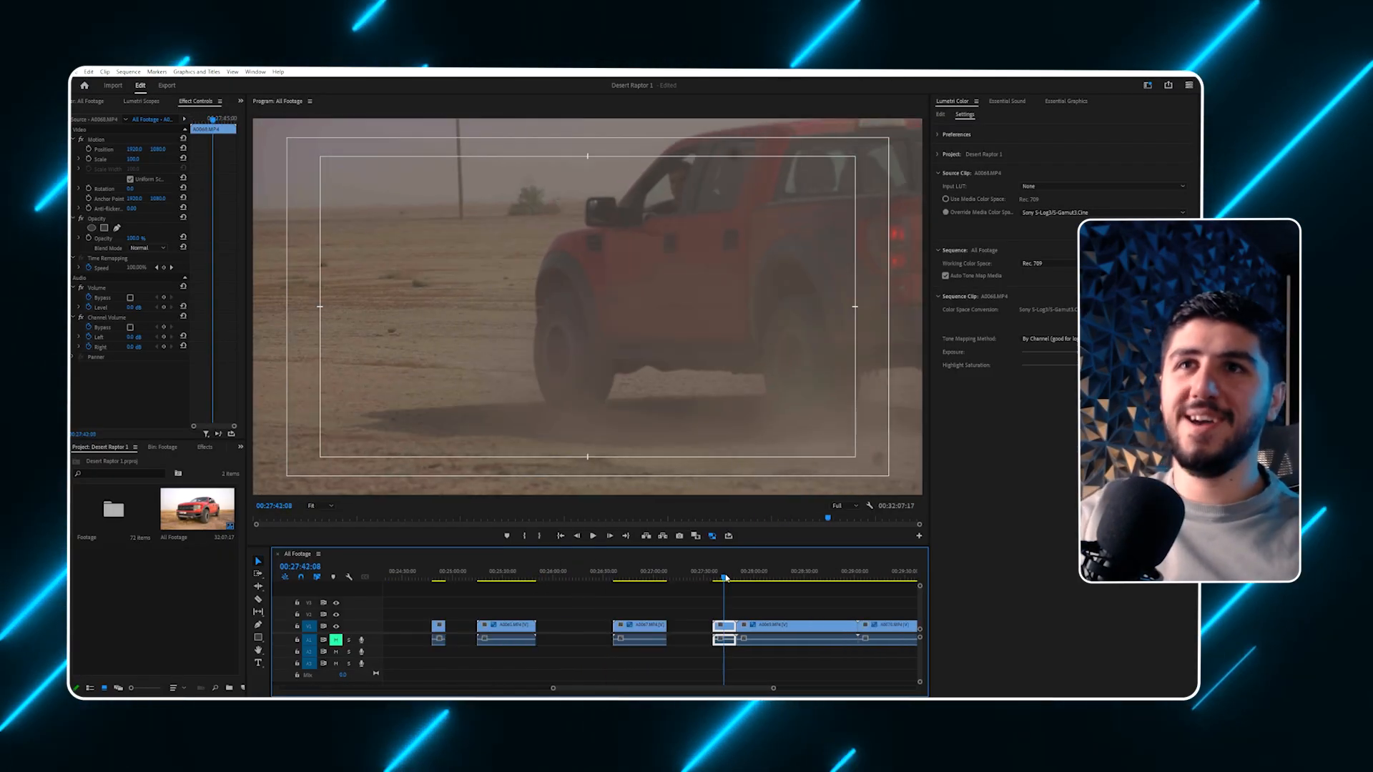
# Magnify the preview to 200% at 00:27:41:19 to inspect the driver through the truck's window, and restore the preview to Fit.
pyautogui.moveTo(726, 578); pyautogui.dragTo(725, 577)
pyautogui.click(326, 507)
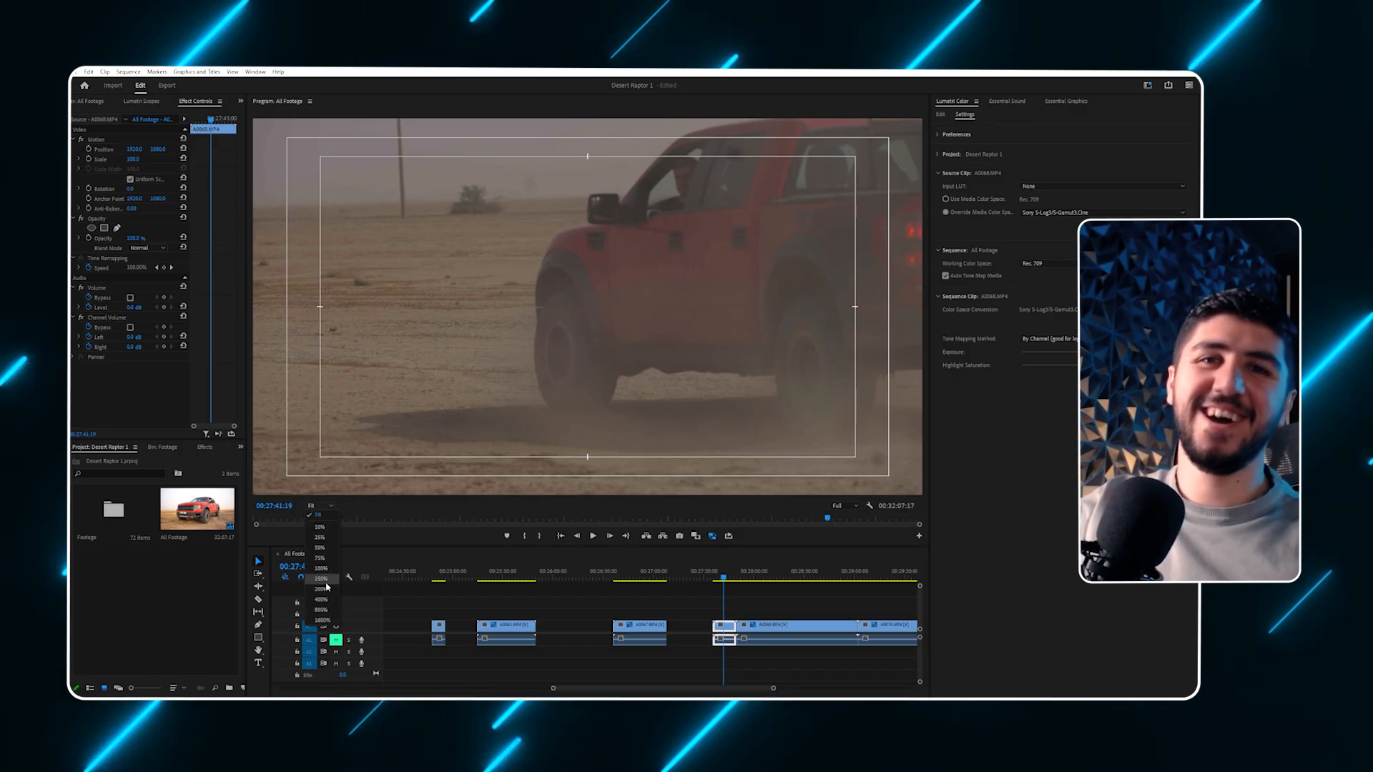
pyautogui.click(318, 613)
pyautogui.moveTo(922, 315); pyautogui.dragTo(929, 235)
pyautogui.moveTo(618, 498); pyautogui.dragTo(711, 502)
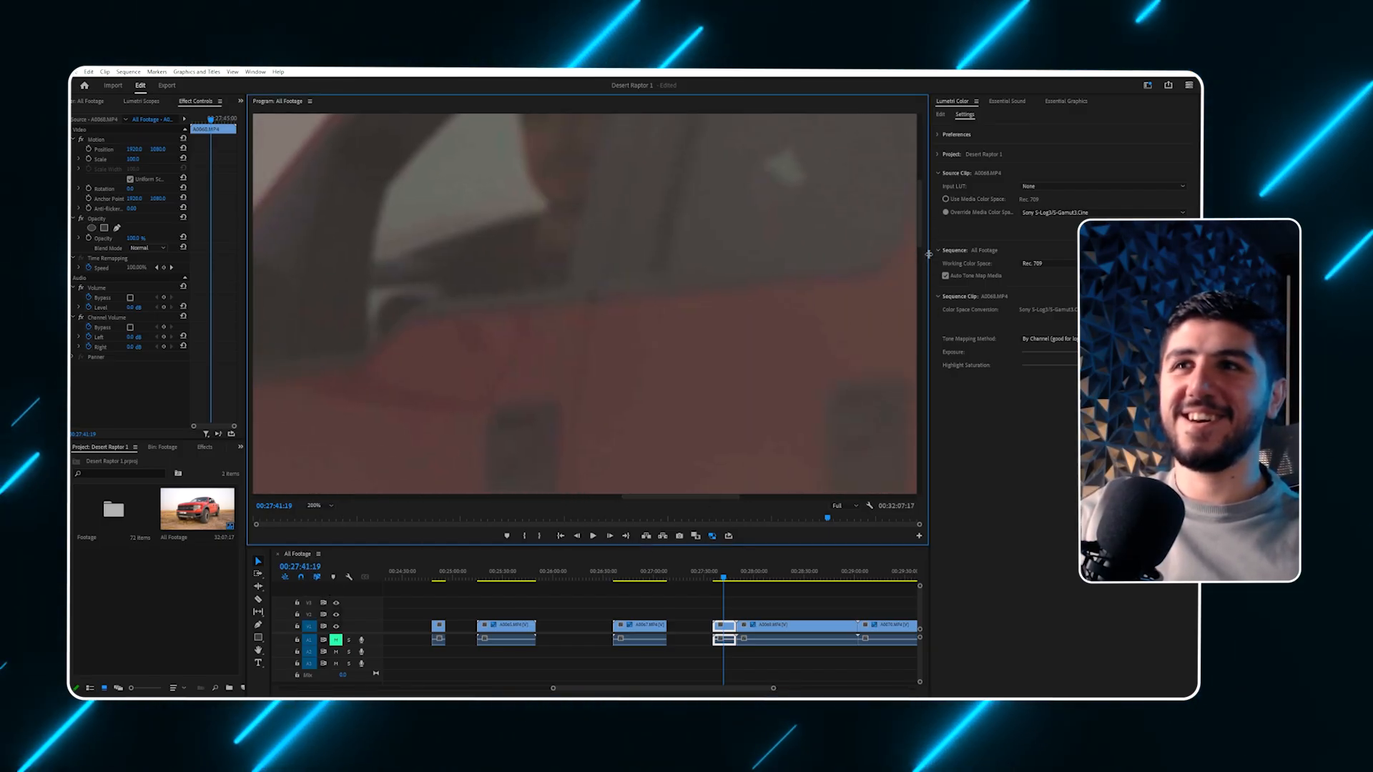
pyautogui.moveTo(921, 236); pyautogui.dragTo(927, 207)
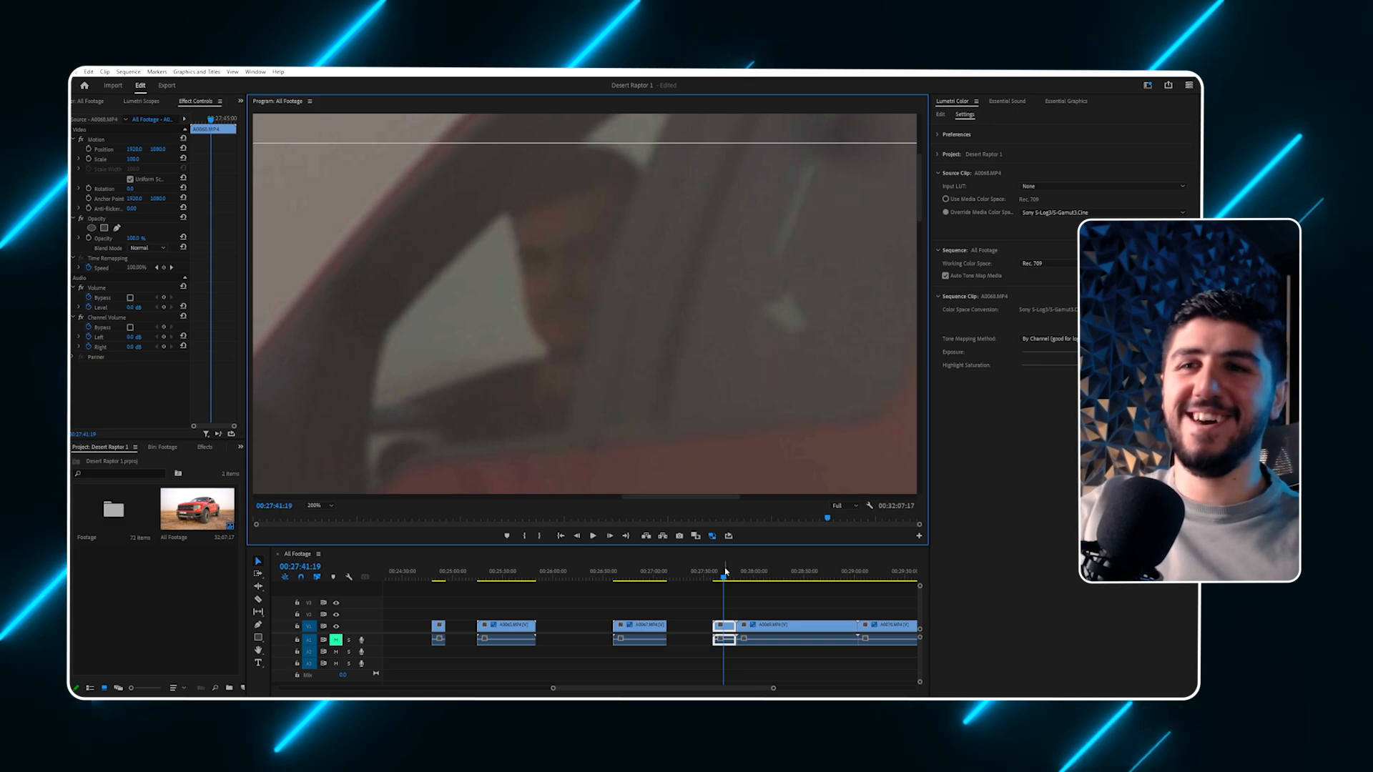
pyautogui.moveTo(726, 572); pyautogui.dragTo(725, 572)
pyautogui.click(316, 505)
pyautogui.click(317, 517)
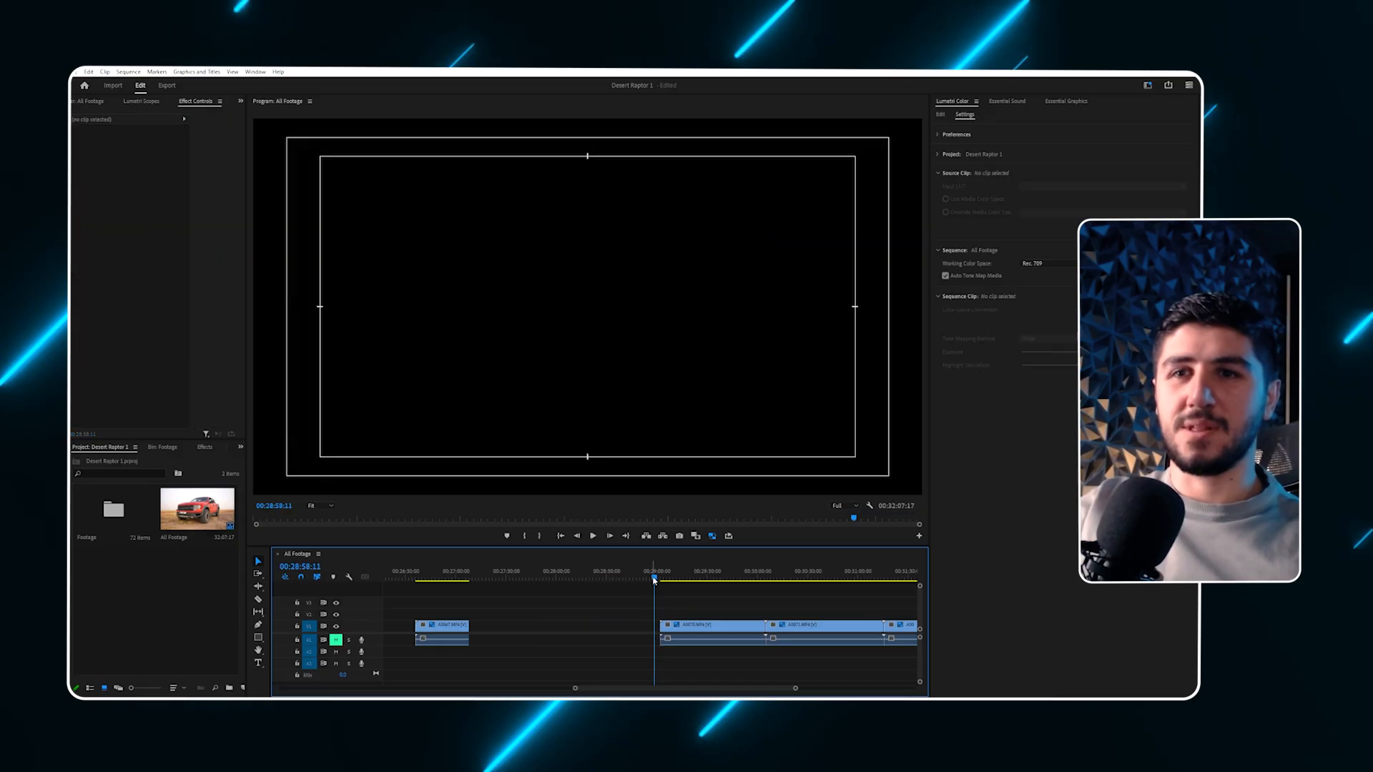
# Play back the distant side-on truck pass-by from about 00:29:00 to 00:29:37:20 and scrub on through the clip.
pyautogui.moveTo(651, 576); pyautogui.dragTo(718, 577)
pyautogui.press('=')
pyautogui.press('=')
pyautogui.press('=')
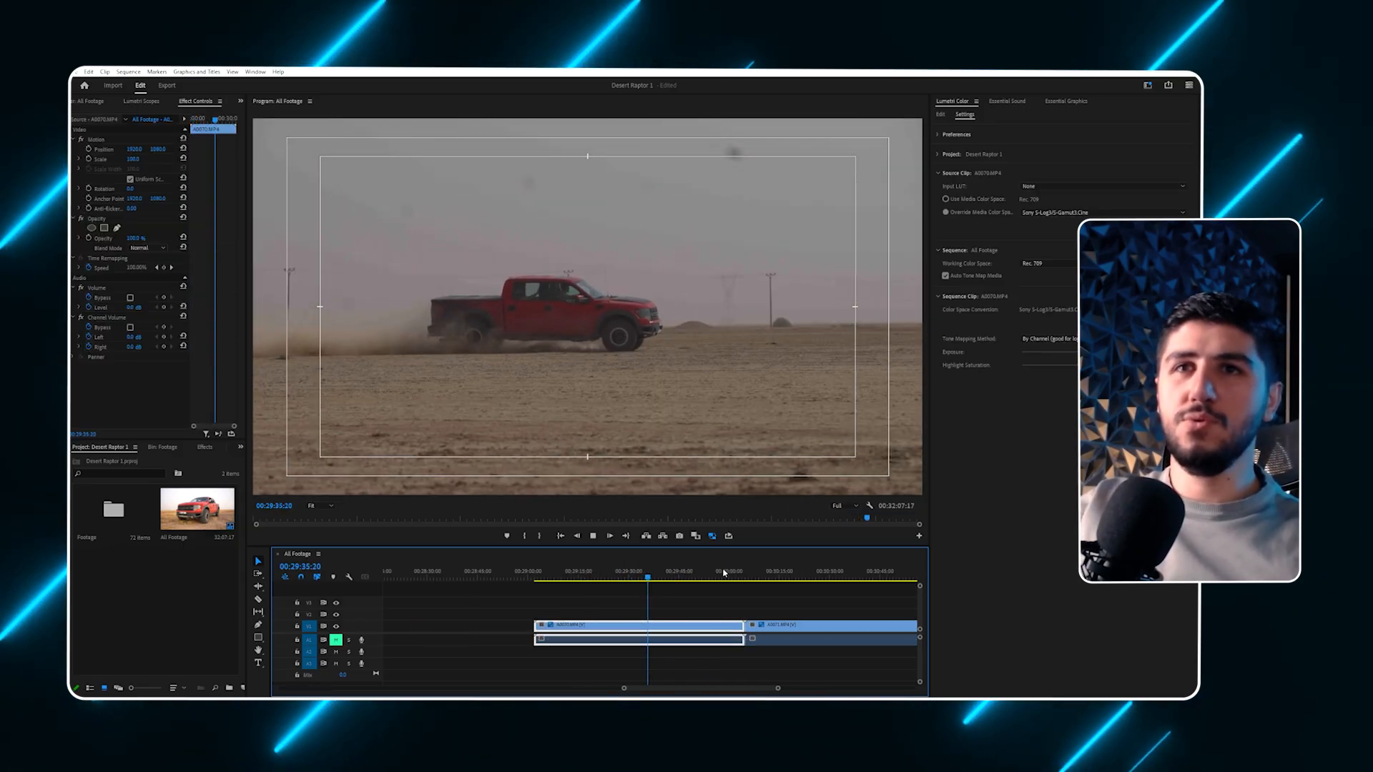
pyautogui.press('space')
pyautogui.press('-')
pyautogui.press('-')
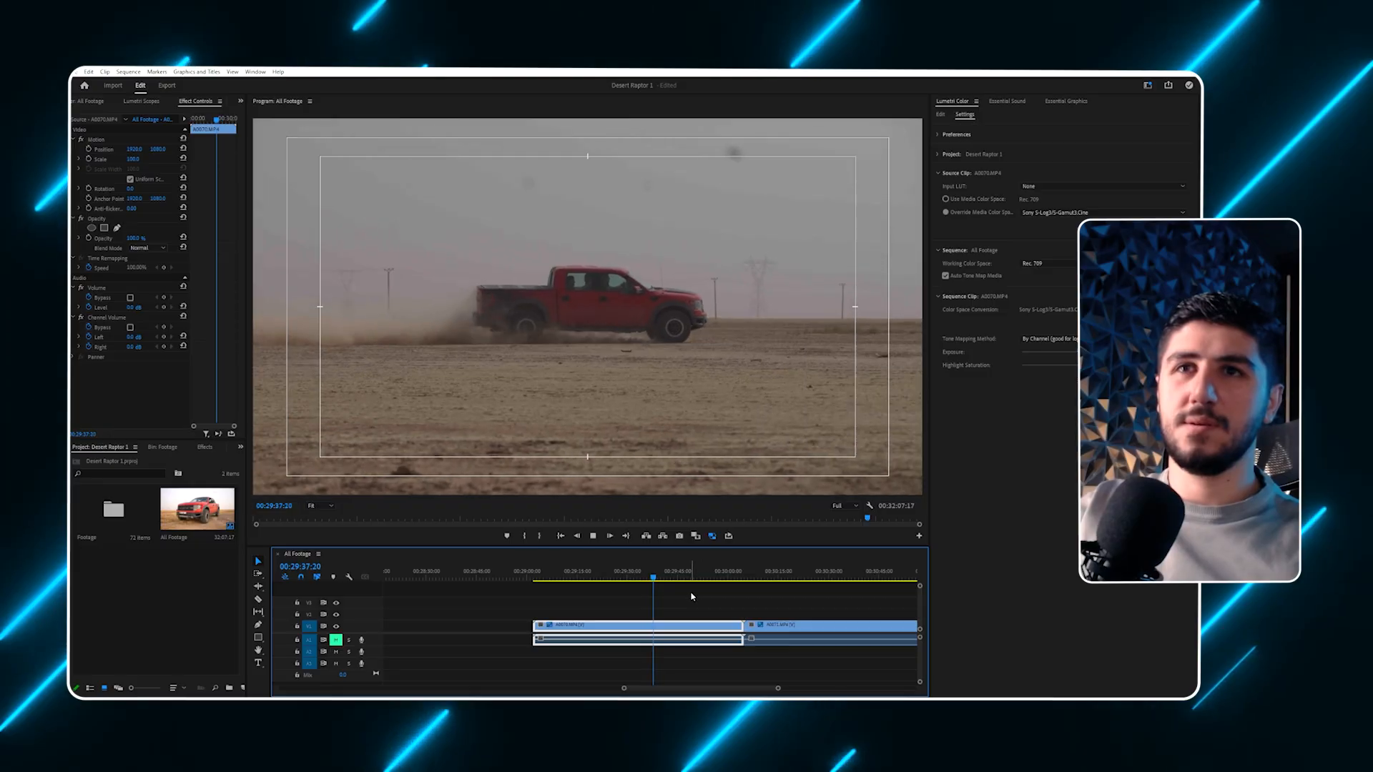
pyautogui.moveTo(660, 585); pyautogui.dragTo(723, 628)
# Skim the remaining approach clips from 00:30:10:04 to 00:31:57:13 near the end of the footage.
pyautogui.click(763, 577)
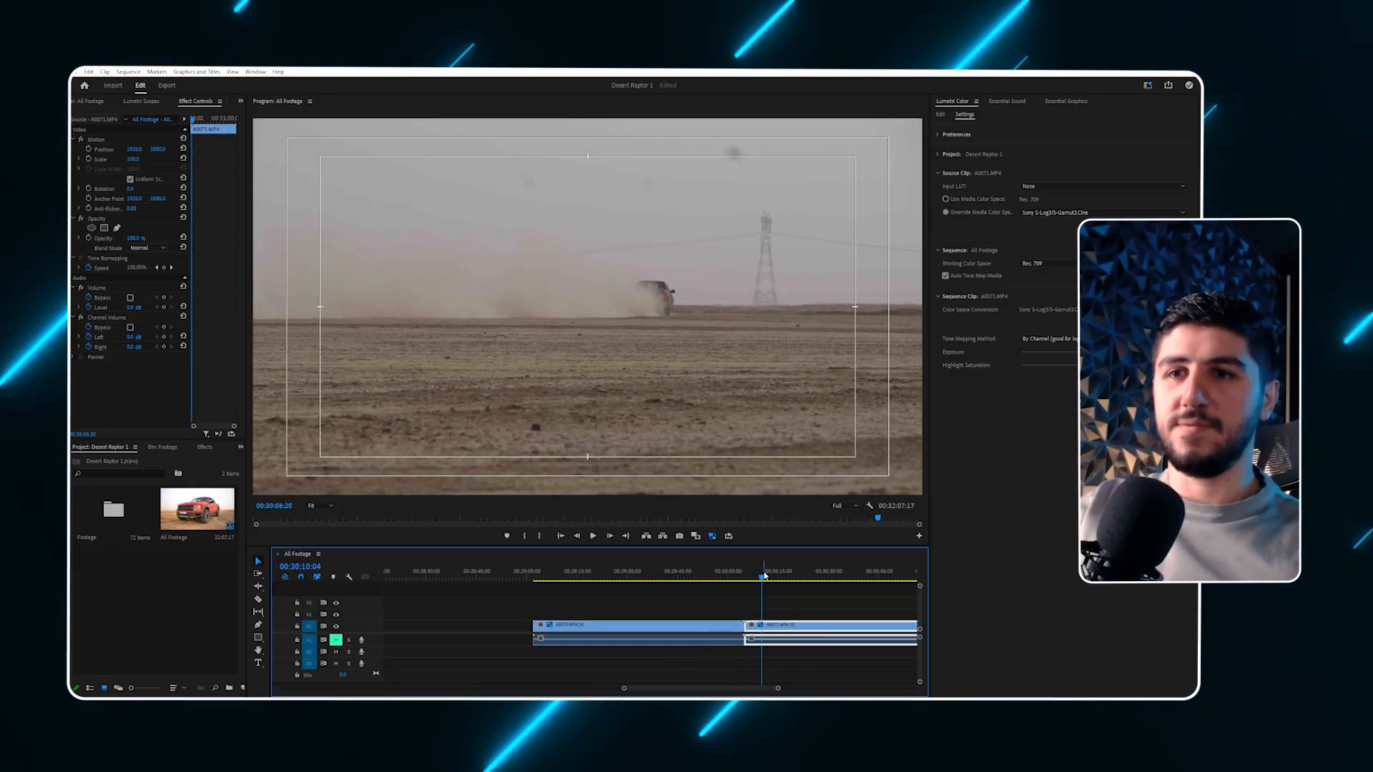
pyautogui.scroll(-2, 763, 576)
pyautogui.press('-')
pyautogui.click(793, 581)
pyautogui.press('-')
pyautogui.press('-')
pyautogui.press('-')
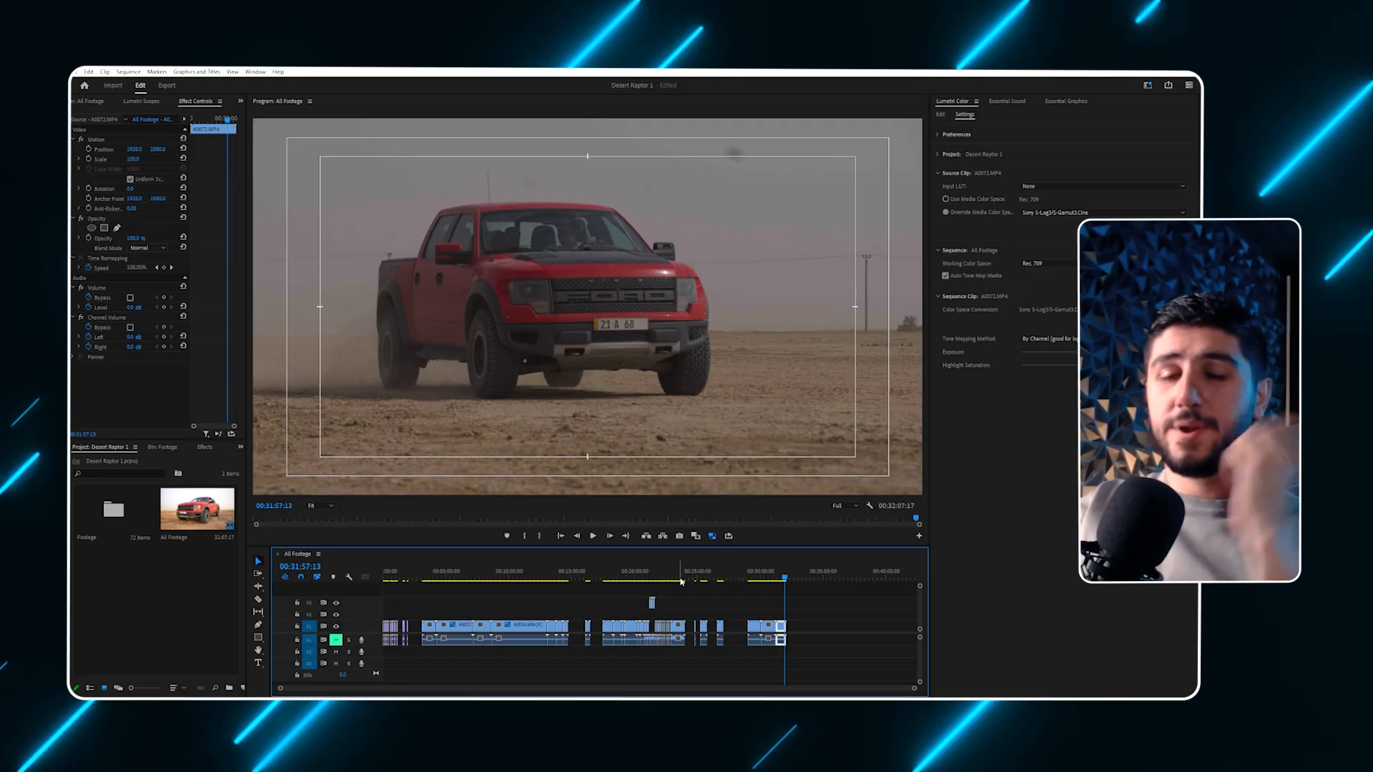
# Move the raised best clips on the top video track into the empty space beyond the last clip, at about 00:36:00.
pyautogui.moveTo(651, 604); pyautogui.dragTo(740, 609)
pyautogui.moveTo(831, 611); pyautogui.dragTo(840, 609)
pyautogui.click(836, 576)
pyautogui.press('=')
pyautogui.press('=')
pyautogui.press('=')
pyautogui.press('=')
pyautogui.press('=')
pyautogui.press('=')
# Scrub through the relocated best clips up to about 00:36:16:17.
pyautogui.click(706, 591)
pyautogui.moveTo(651, 578); pyautogui.dragTo(833, 578)
pyautogui.press('-')
pyautogui.press('-')
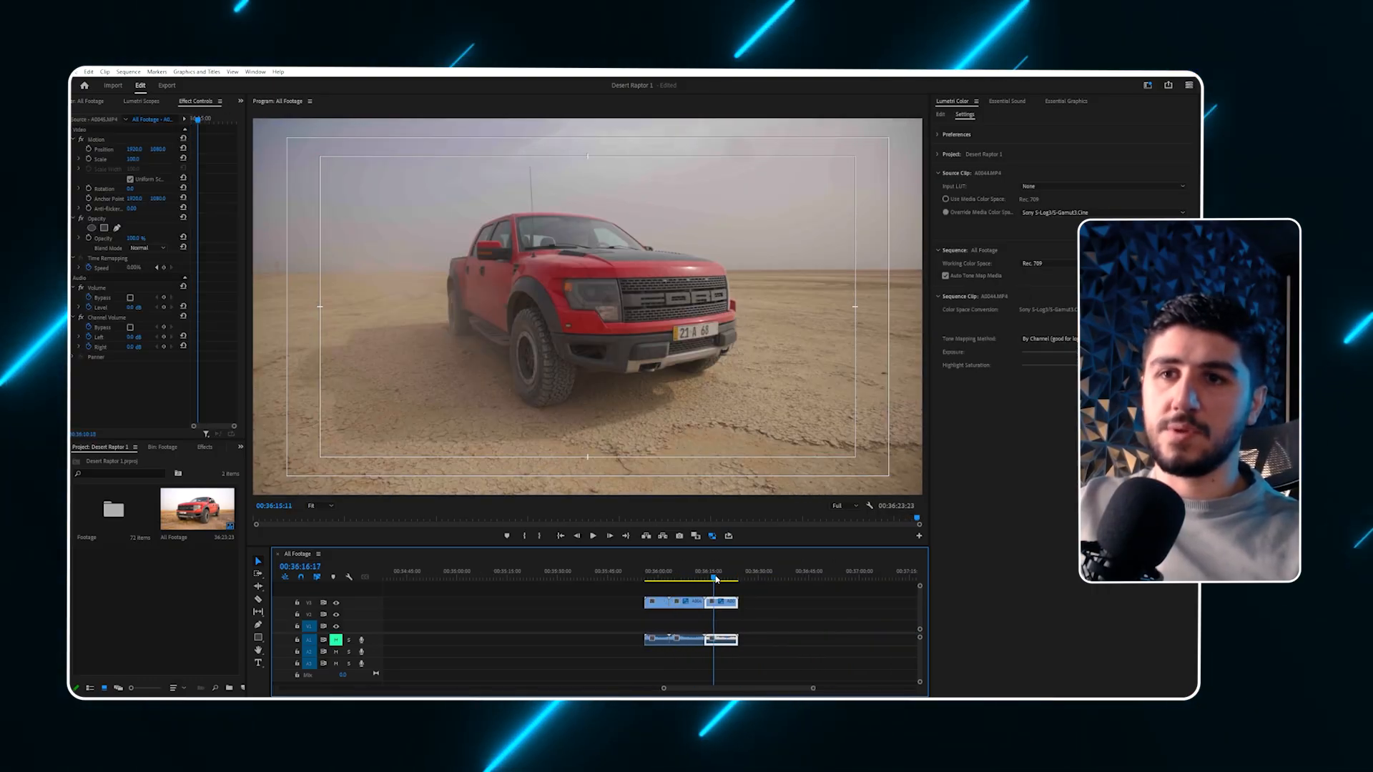
# Move the group of three best clips back to about 00:34:00, closer to the other footage, and scrub to 00:34:15:17.
pyautogui.moveTo(716, 580); pyautogui.dragTo(562, 610)
pyautogui.press('-')
pyautogui.press('-')
pyautogui.click(555, 578)
pyautogui.press('=')
pyautogui.press('=')
pyautogui.press('=')
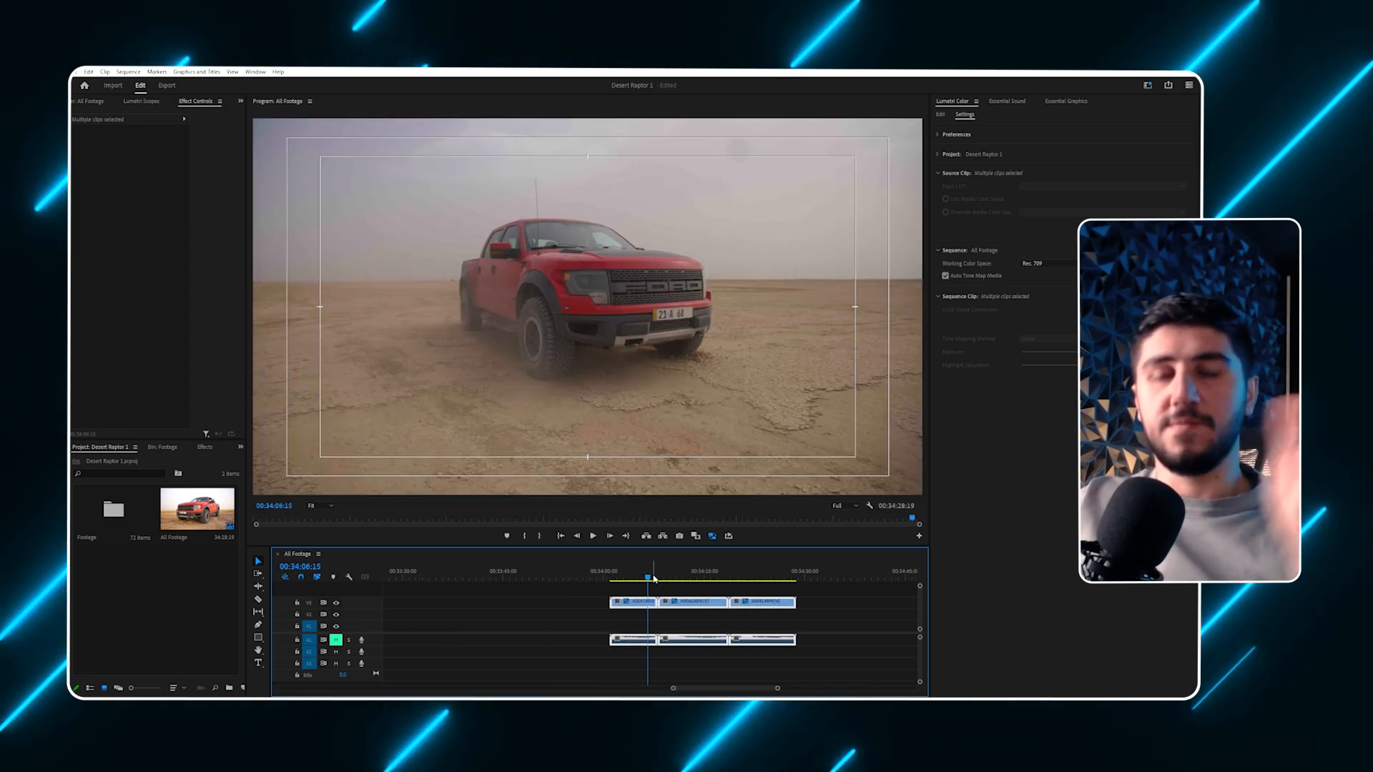
pyautogui.moveTo(648, 579); pyautogui.dragTo(711, 578)
pyautogui.click(727, 590)
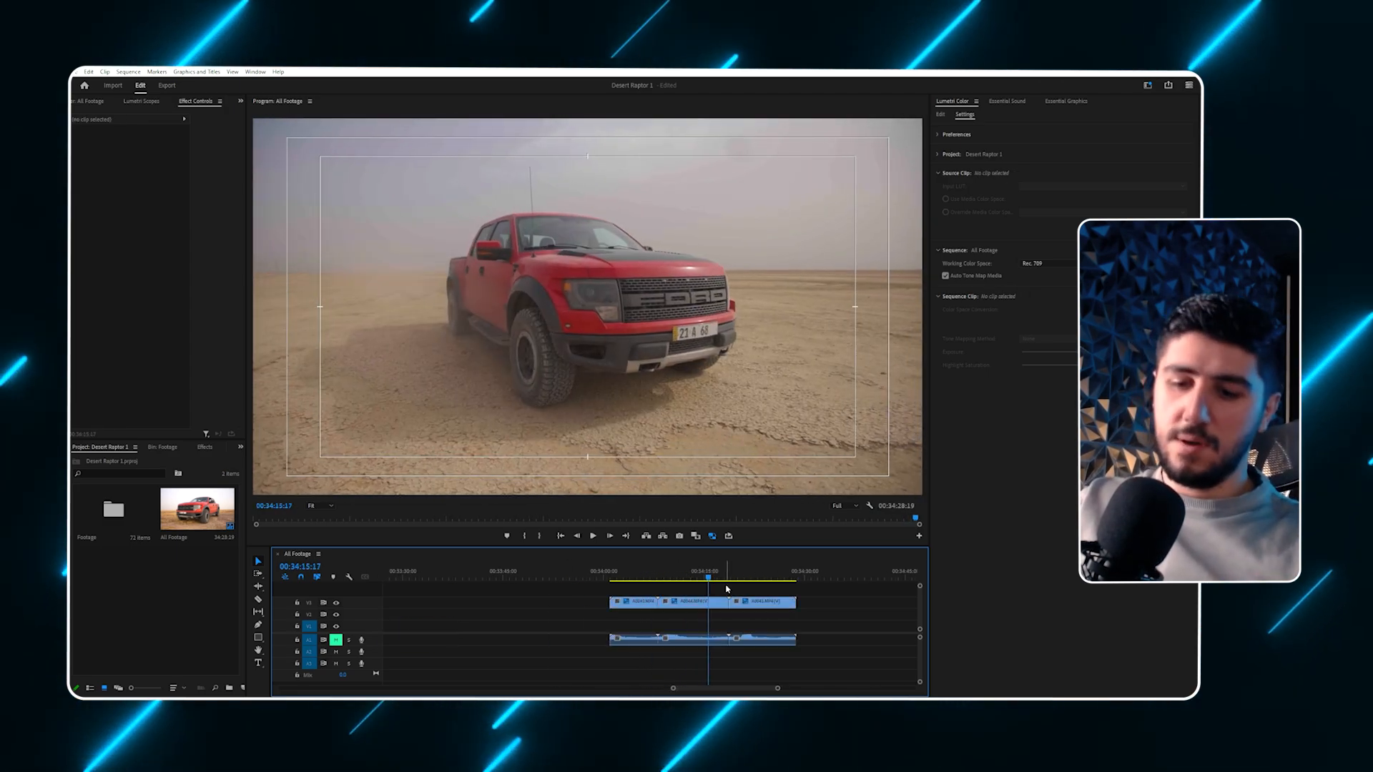
# Look over the whole All Footage timeline and return to a close view of the three best clips.
pyautogui.press('-')
pyautogui.press('-')
pyautogui.press('-')
pyautogui.press('-')
pyautogui.press('-')
pyautogui.press('-')
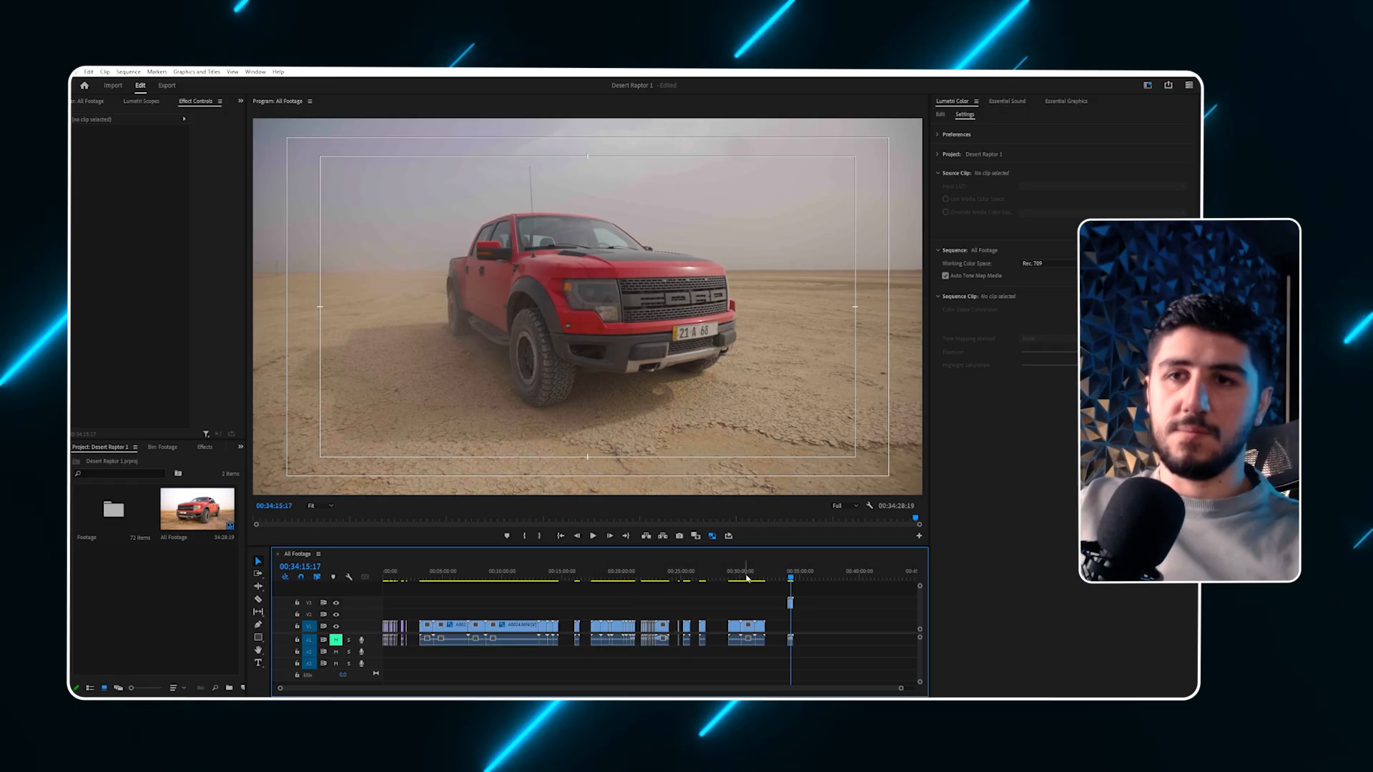
pyautogui.press('=')
pyautogui.press('=')
pyautogui.press('=')
pyautogui.press('=')
pyautogui.press('=')
pyautogui.press('=')
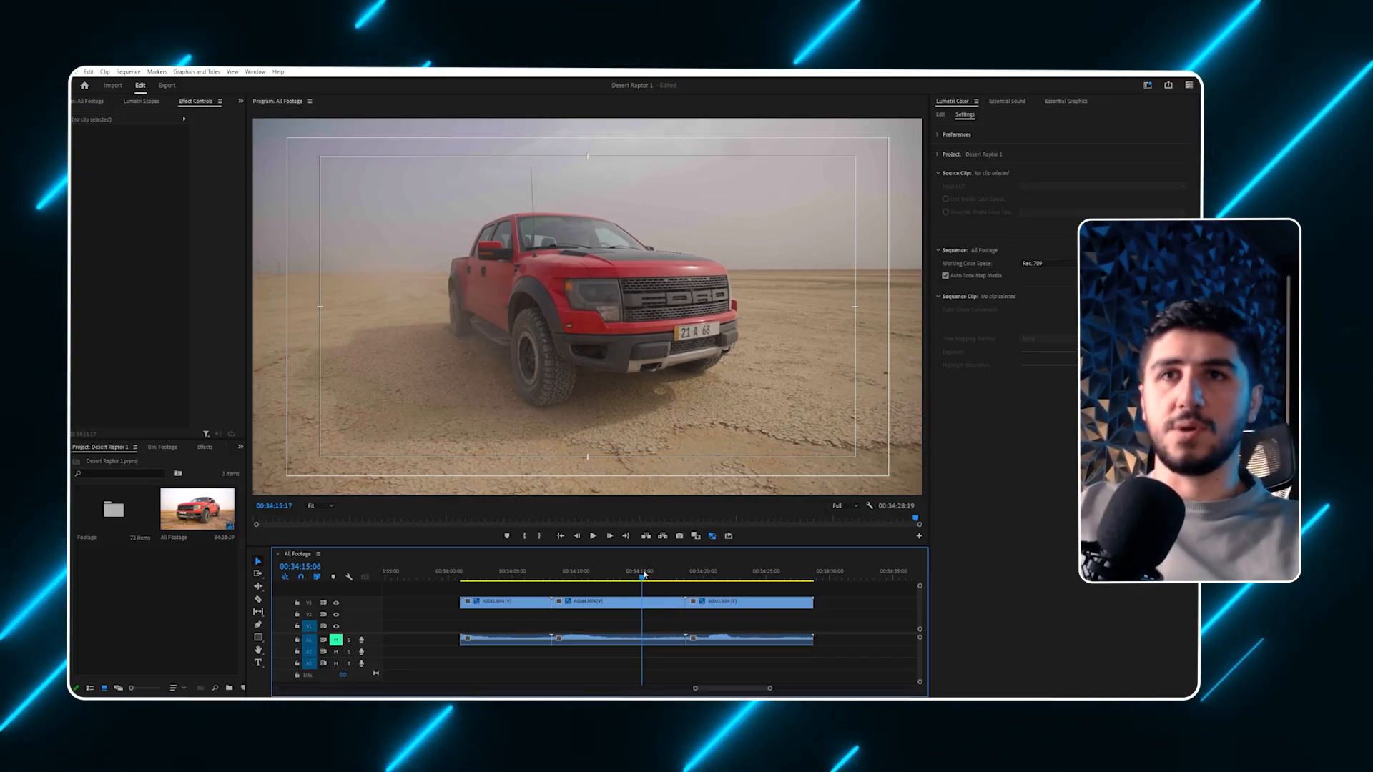
# Review the middle best clip around 00:34:13:02 to 00:34:13:18, where the truck stops near the camera.
pyautogui.moveTo(640, 570)
pyautogui.mouseDown()
pyautogui.moveTo(596, 575)
pyautogui.moveTo(616, 575)
pyautogui.mouseUp()
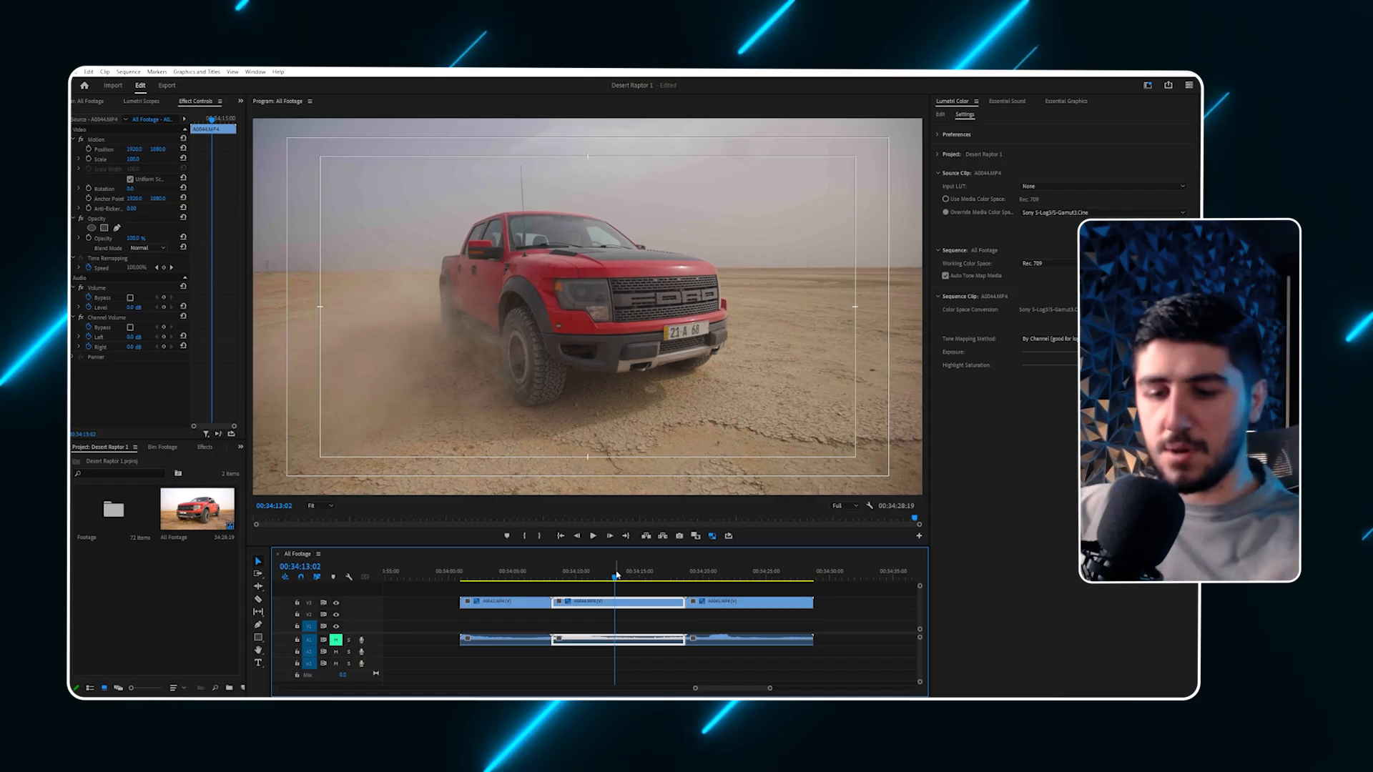
pyautogui.moveTo(613, 569); pyautogui.dragTo(622, 576)
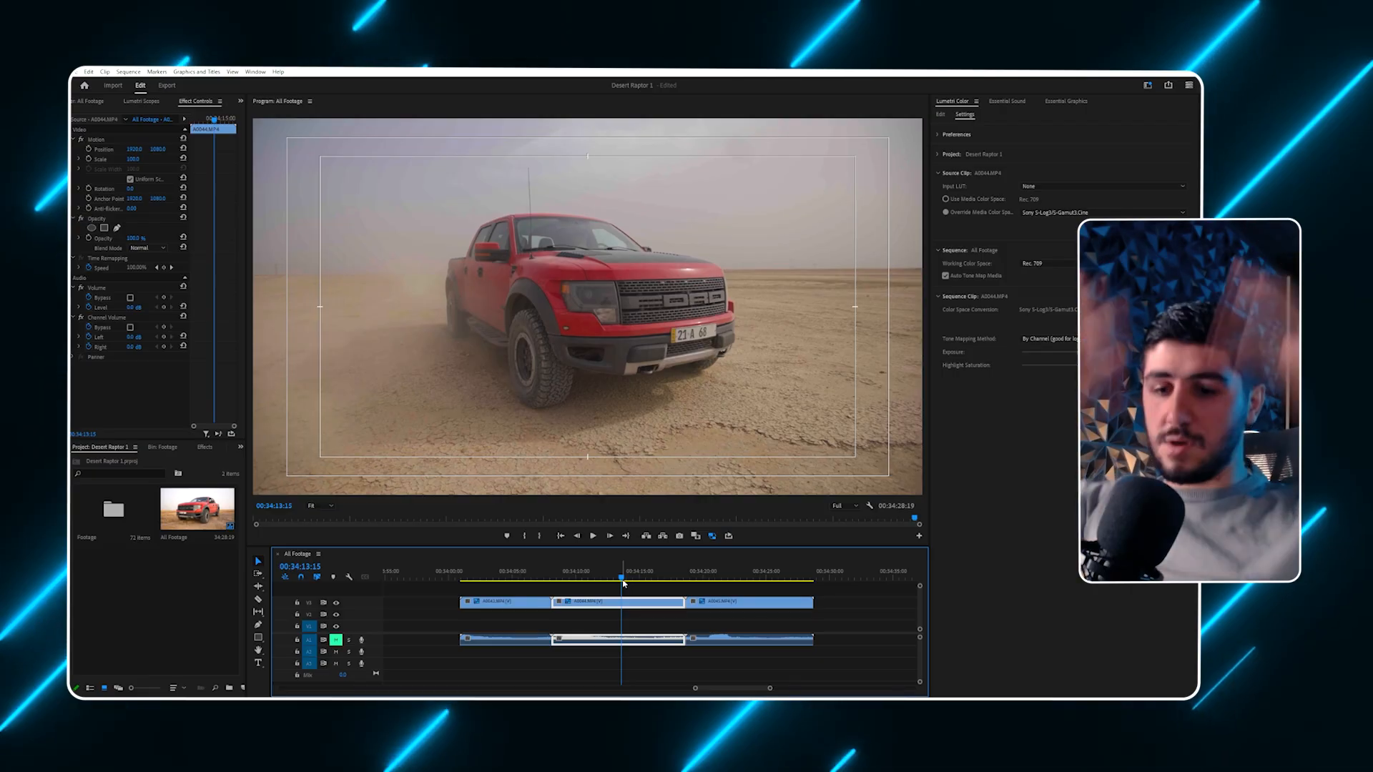
pyautogui.moveTo(623, 583)
pyautogui.mouseDown()
pyautogui.moveTo(607, 577)
pyautogui.moveTo(625, 577)
pyautogui.mouseUp()
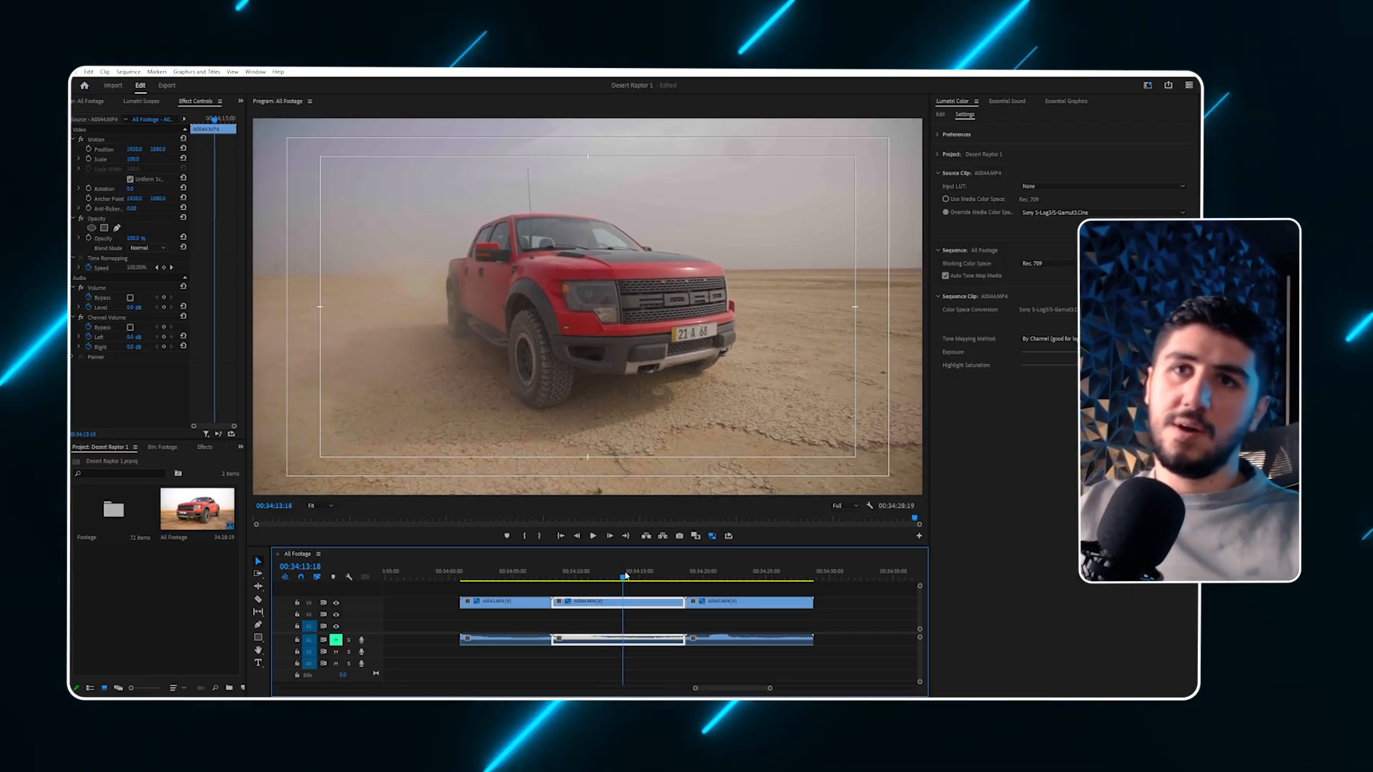
pyautogui.press('-')
pyautogui.press('-')
pyautogui.press('=')
pyautogui.press('=')
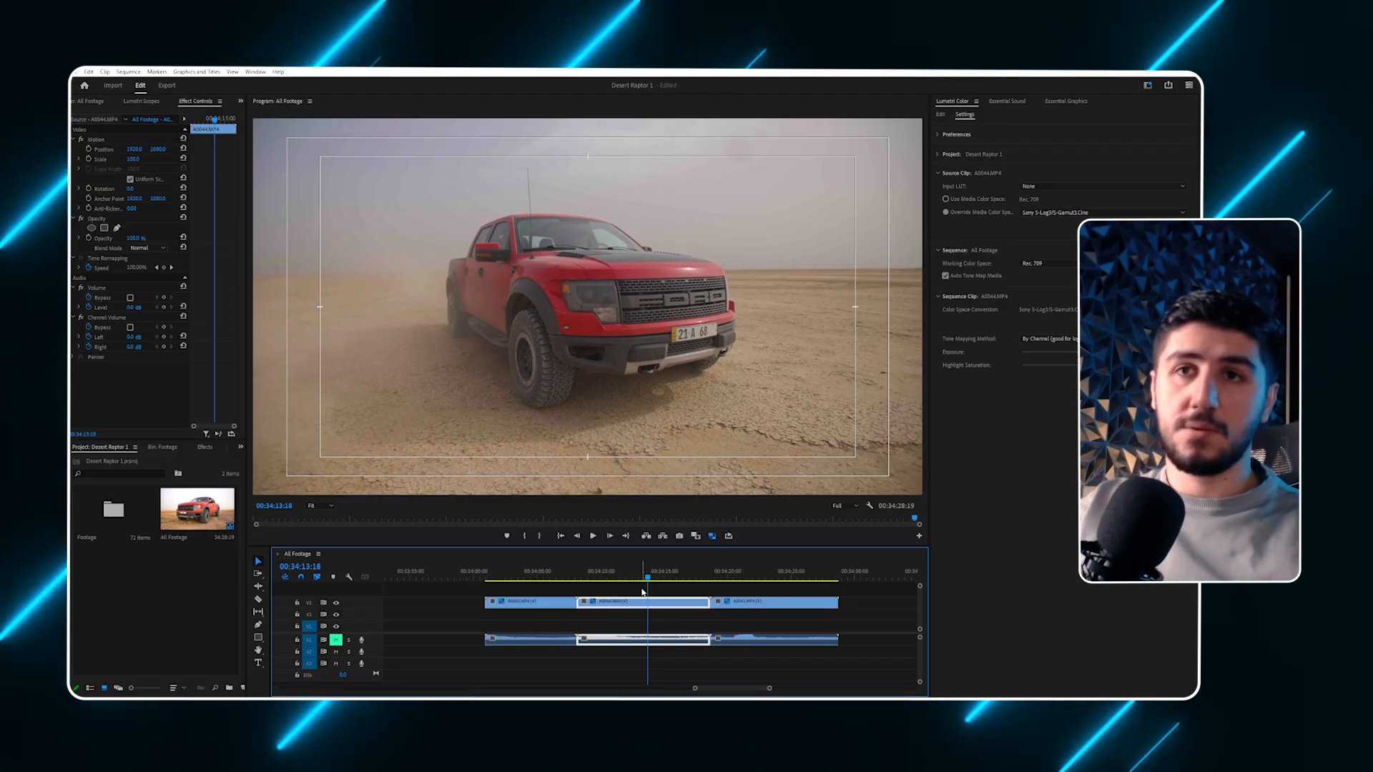
# Examine the short isolated truck clip at 00:16:23:05 and its place among the neighbouring clip groups.
pyautogui.press('-')
pyautogui.press('-')
pyautogui.press('-')
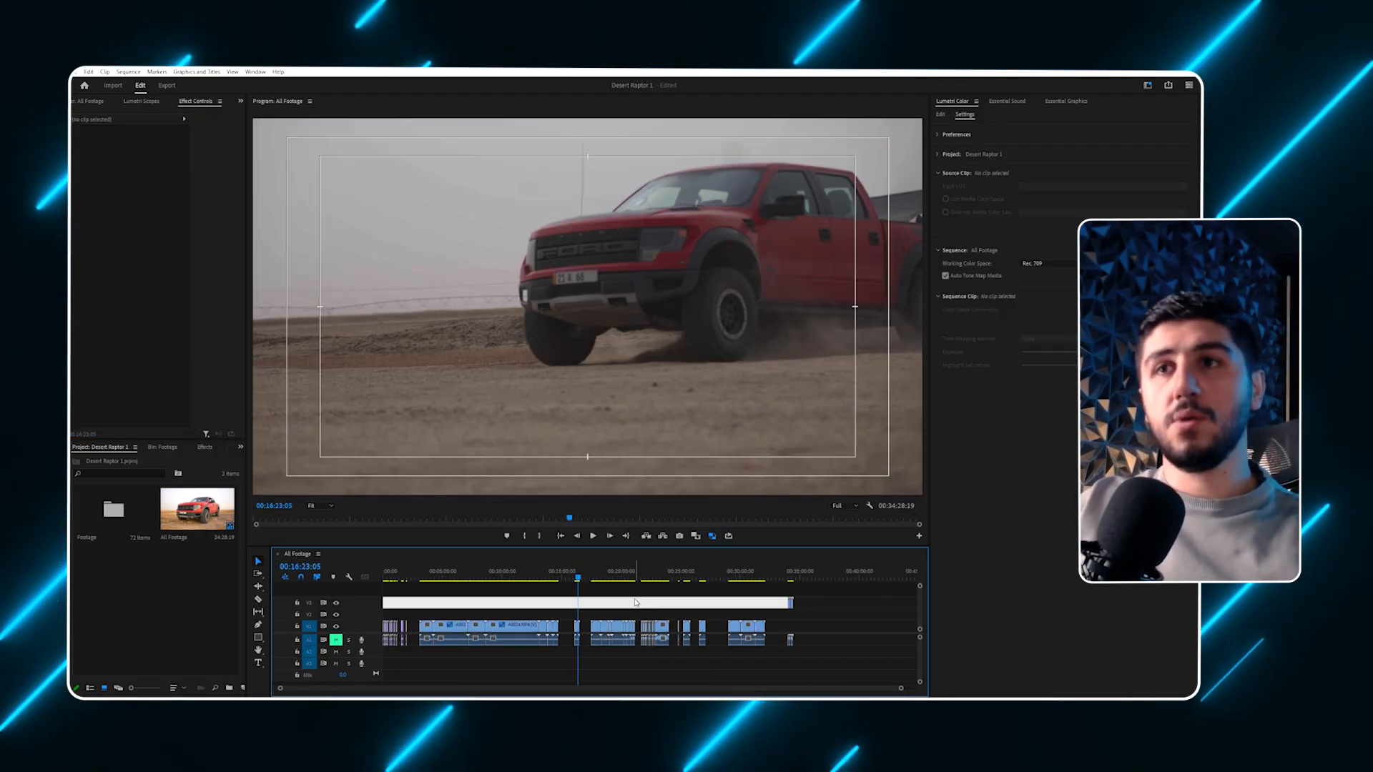
pyautogui.press('=')
pyautogui.press('=')
pyautogui.press('=')
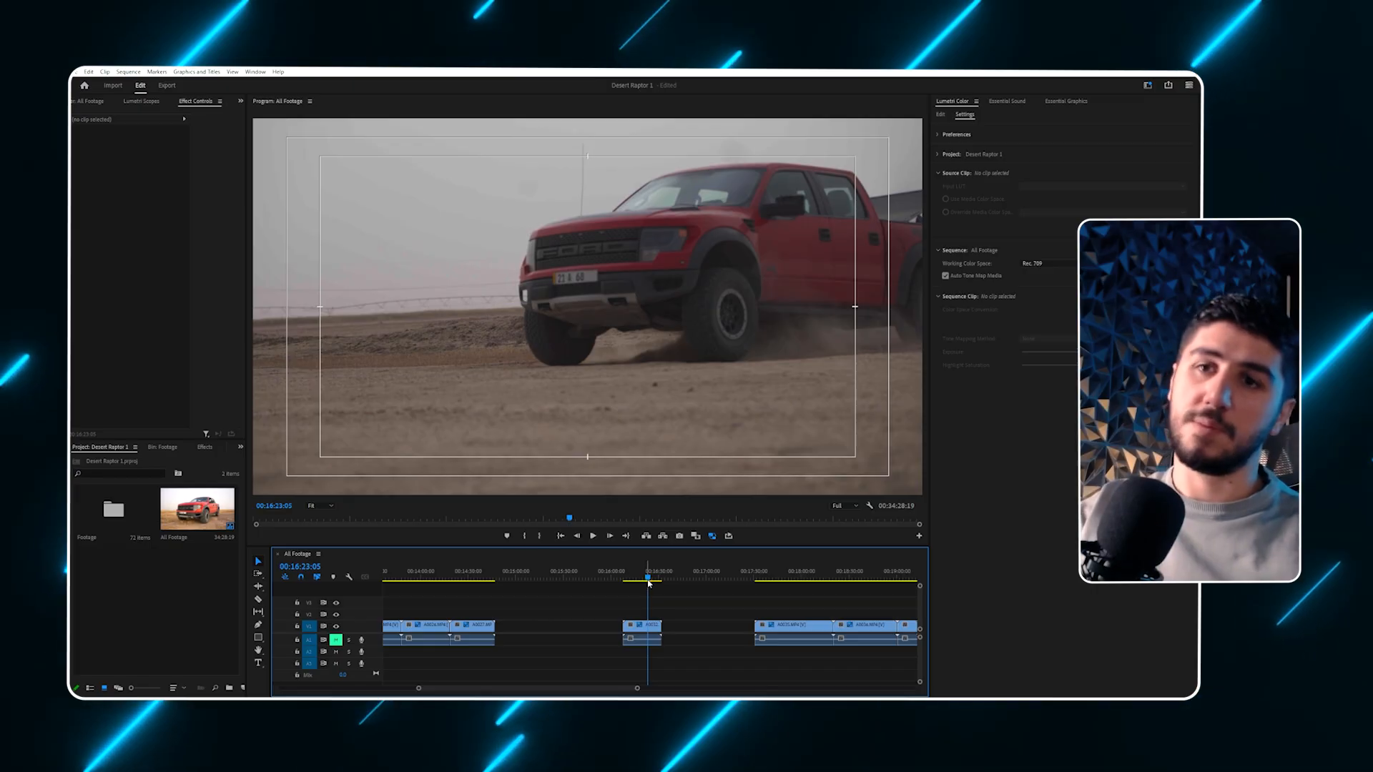
pyautogui.press('-')
pyautogui.press('-')
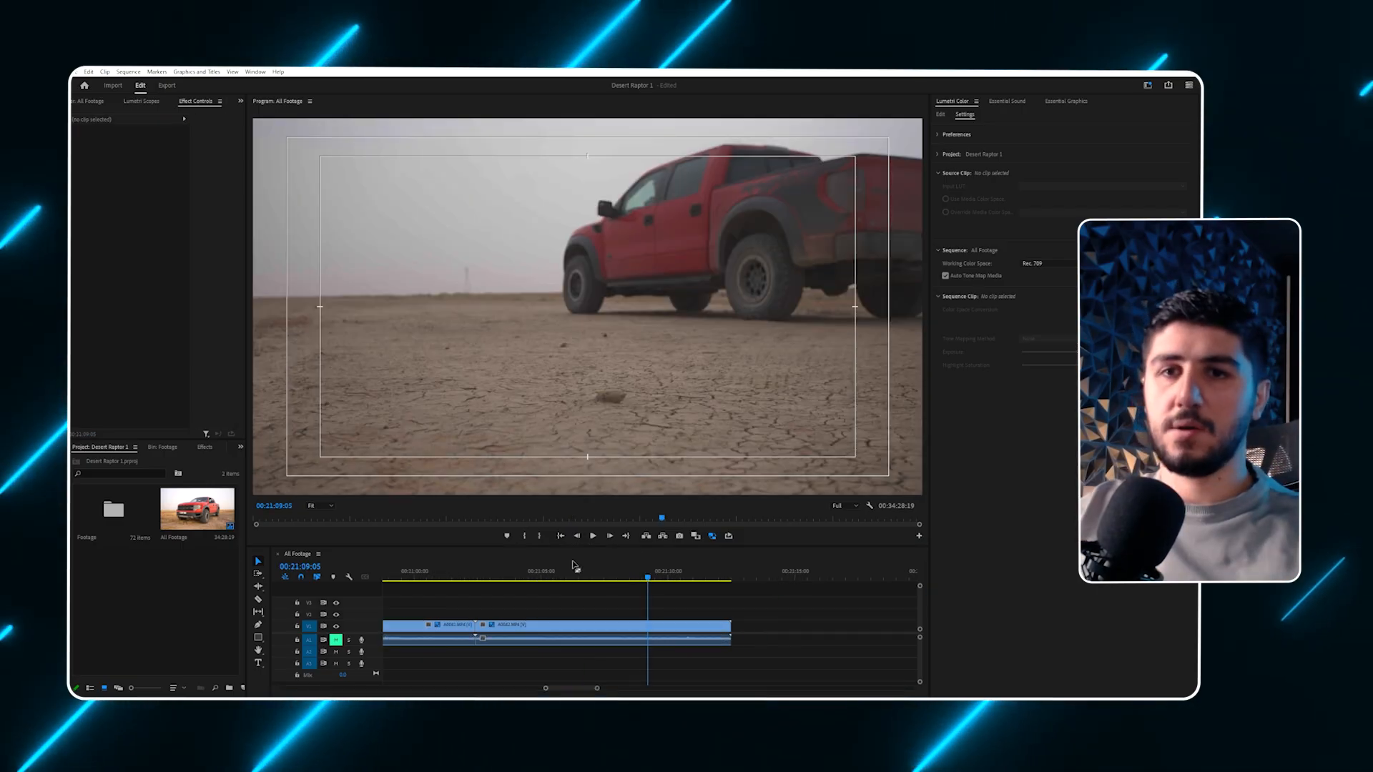
# Return from the driving shot at 00:21:09:05 to an overview of the clip groups in the sequence.
pyautogui.moveTo(573, 564); pyautogui.dragTo(523, 640)
pyautogui.press('-')
pyautogui.press('-')
pyautogui.press('-')
pyautogui.press('-')
pyautogui.press('-')
pyautogui.press('-')
pyautogui.press('-')
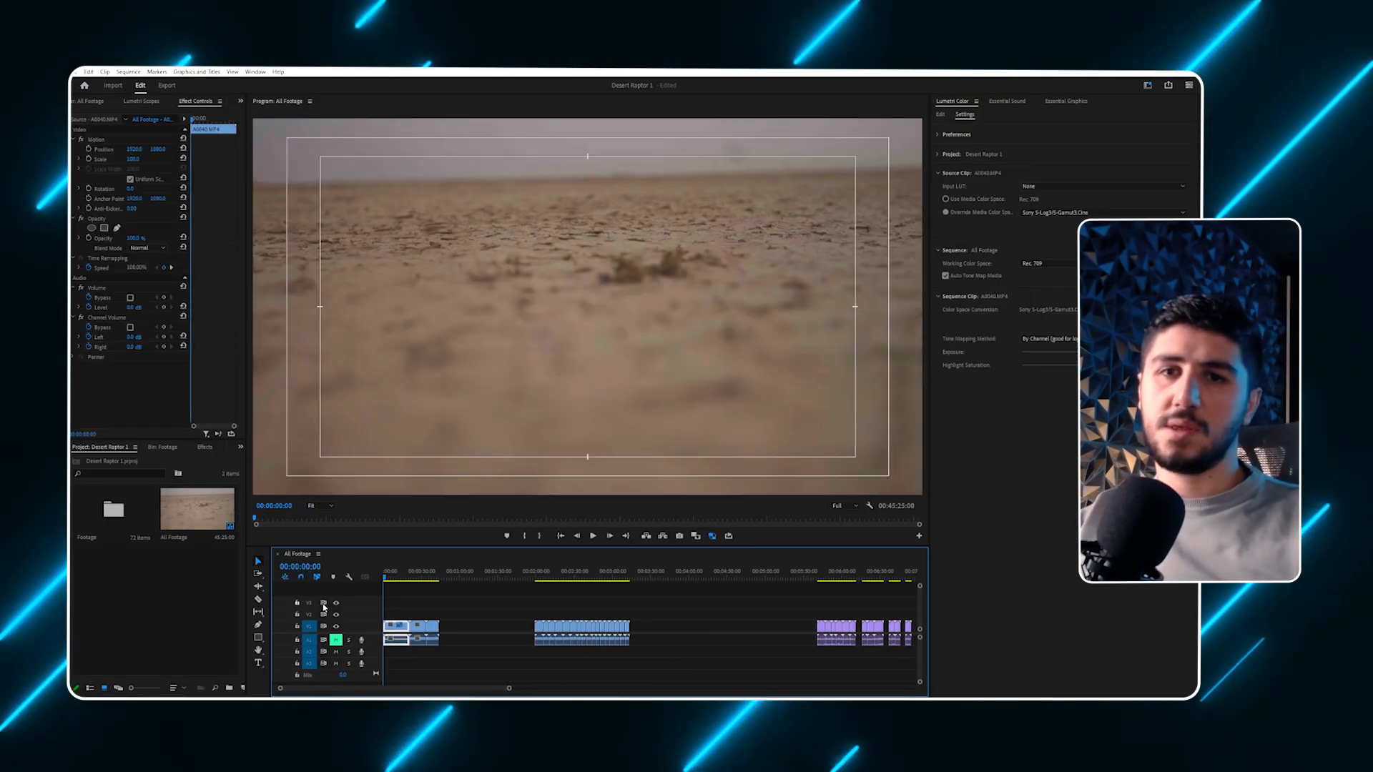
# Preview the opening cracked-ground clip up to 00:00:17:16 and check the clip groups that follow it.
pyautogui.moveTo(662, 610); pyautogui.dragTo(465, 638)
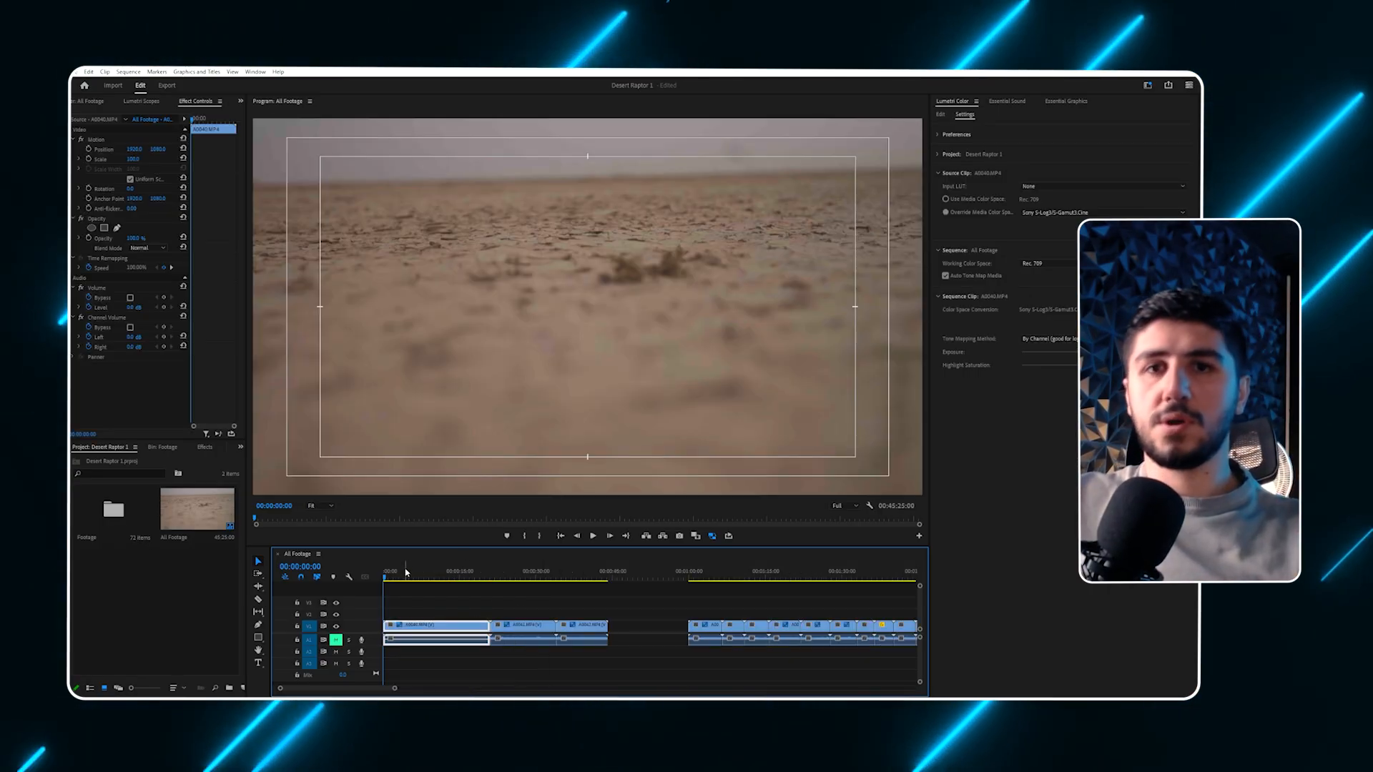
pyautogui.click(413, 586)
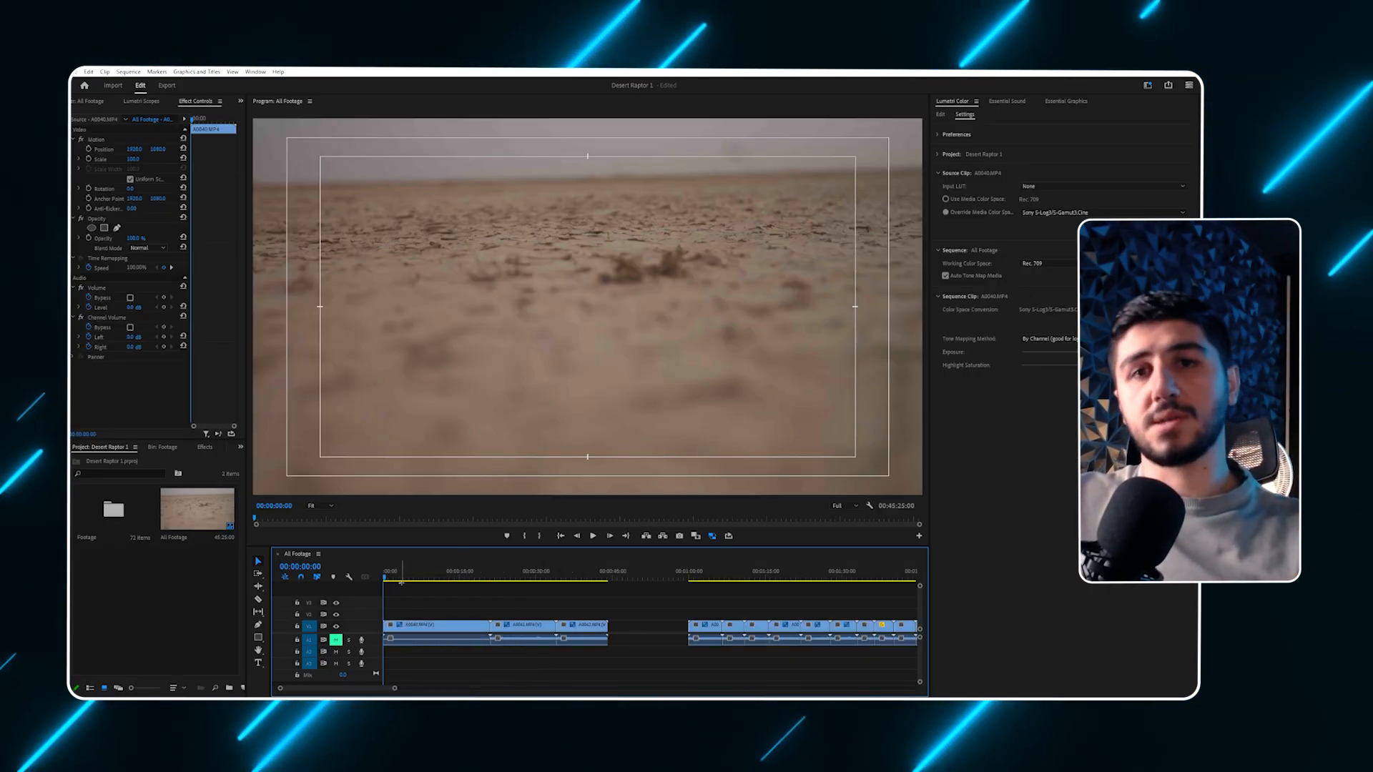
pyautogui.moveTo(411, 573); pyautogui.dragTo(473, 572)
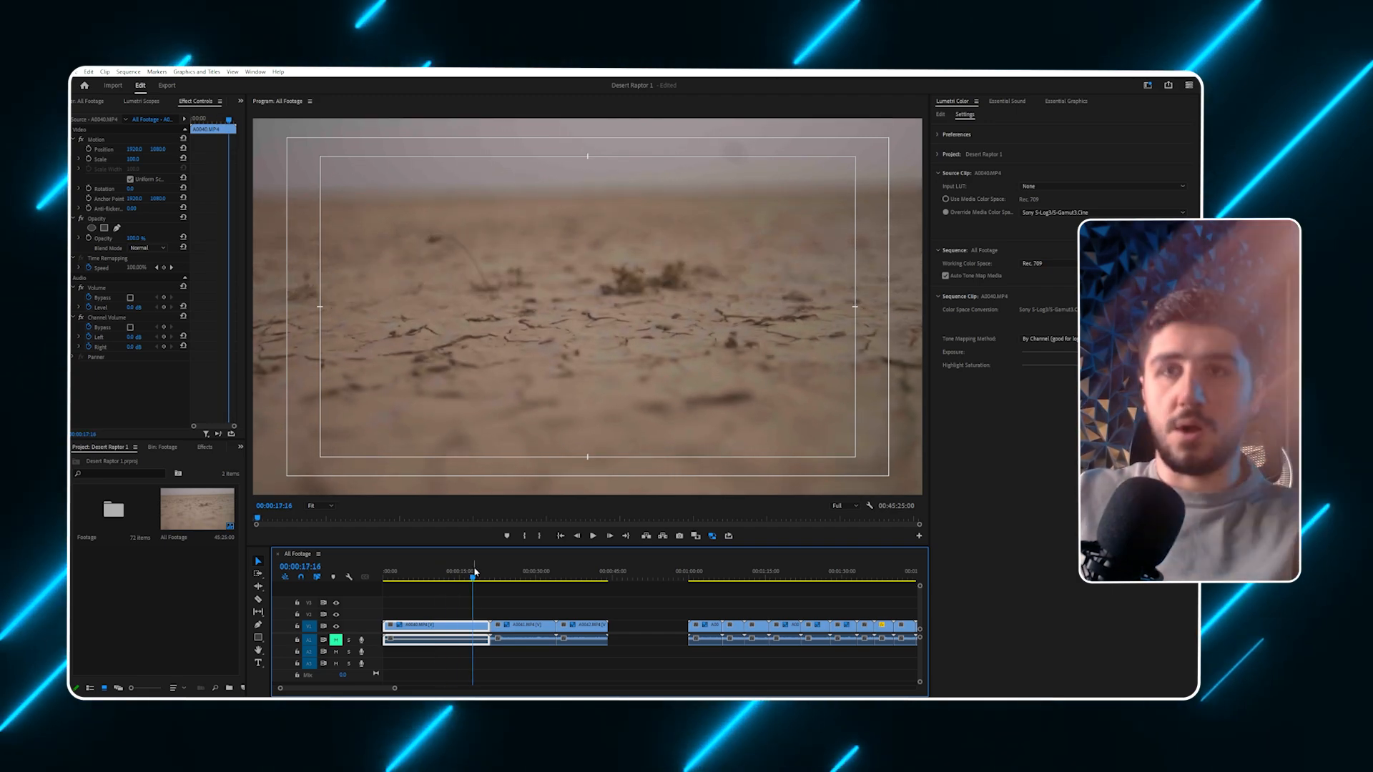
pyautogui.press('-')
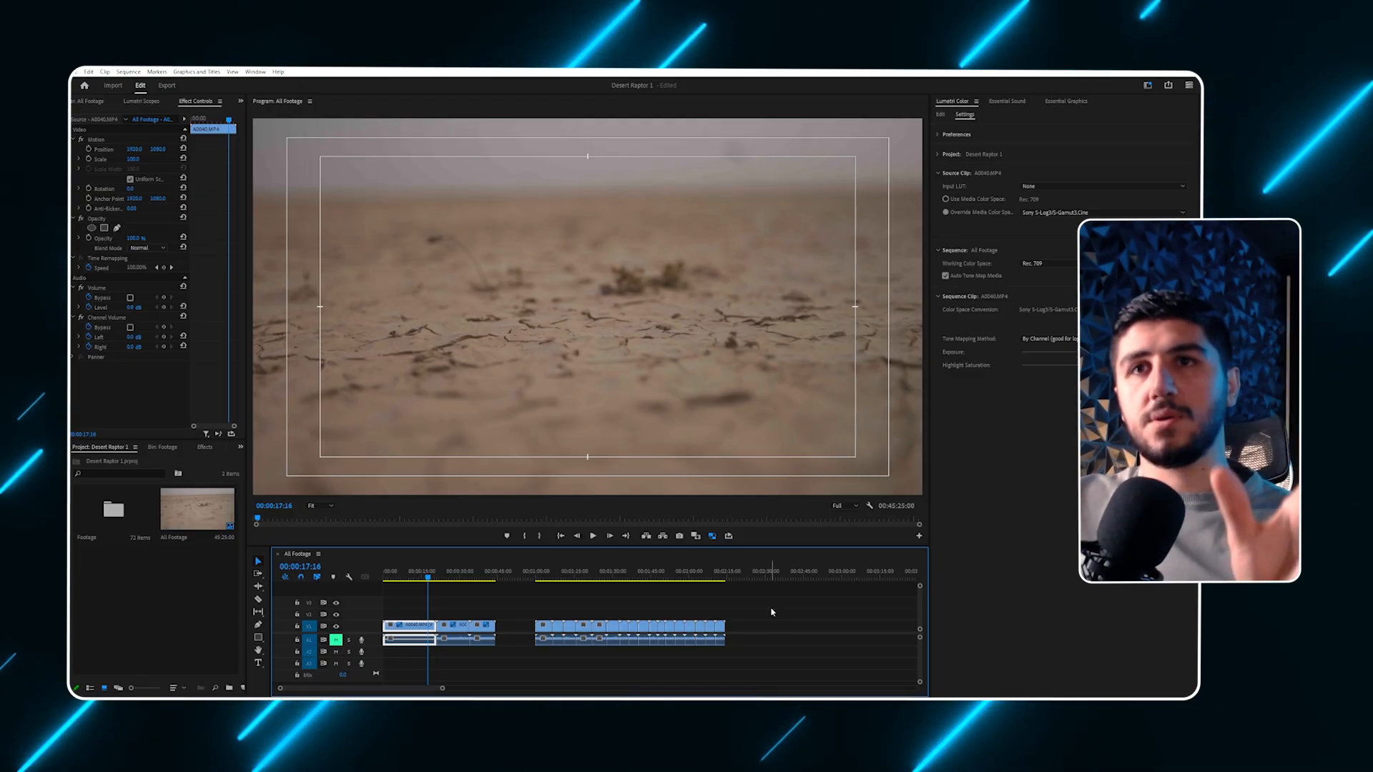
pyautogui.moveTo(483, 617); pyautogui.dragTo(489, 616)
pyautogui.click(541, 577)
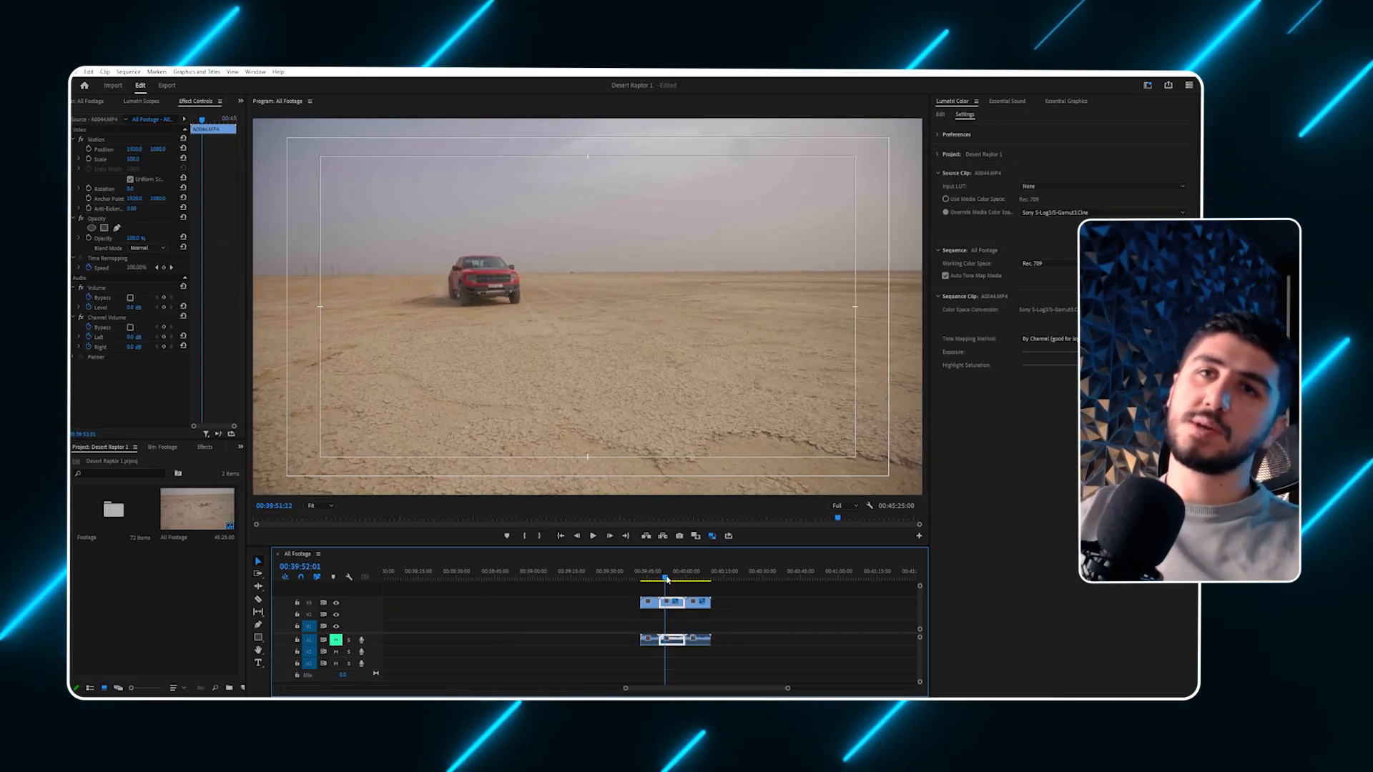
# Scrub the middle best clip from 00:39:51:22 to 00:39:55:12 and compare its position with the surrounding clip groups.
pyautogui.moveTo(667, 579); pyautogui.dragTo(675, 578)
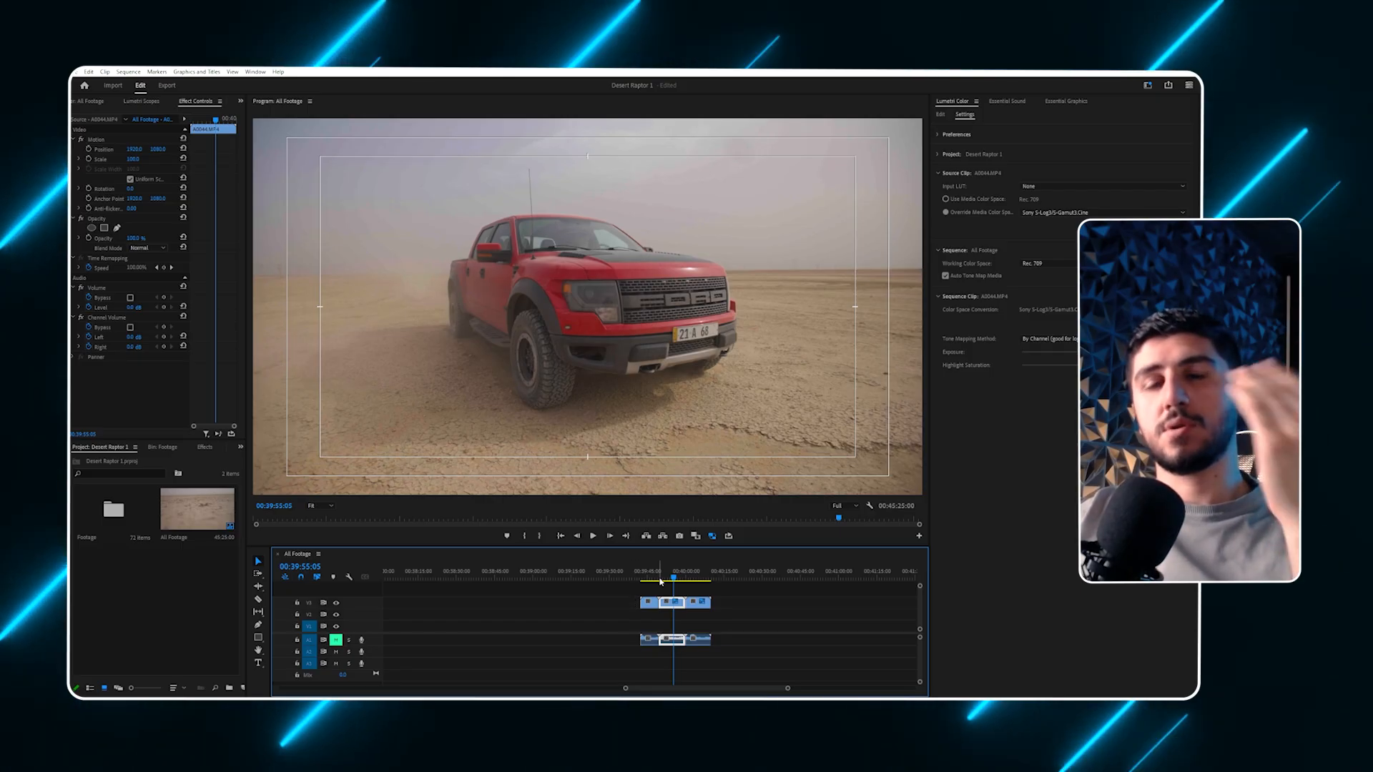
pyautogui.press('-')
pyautogui.press('-')
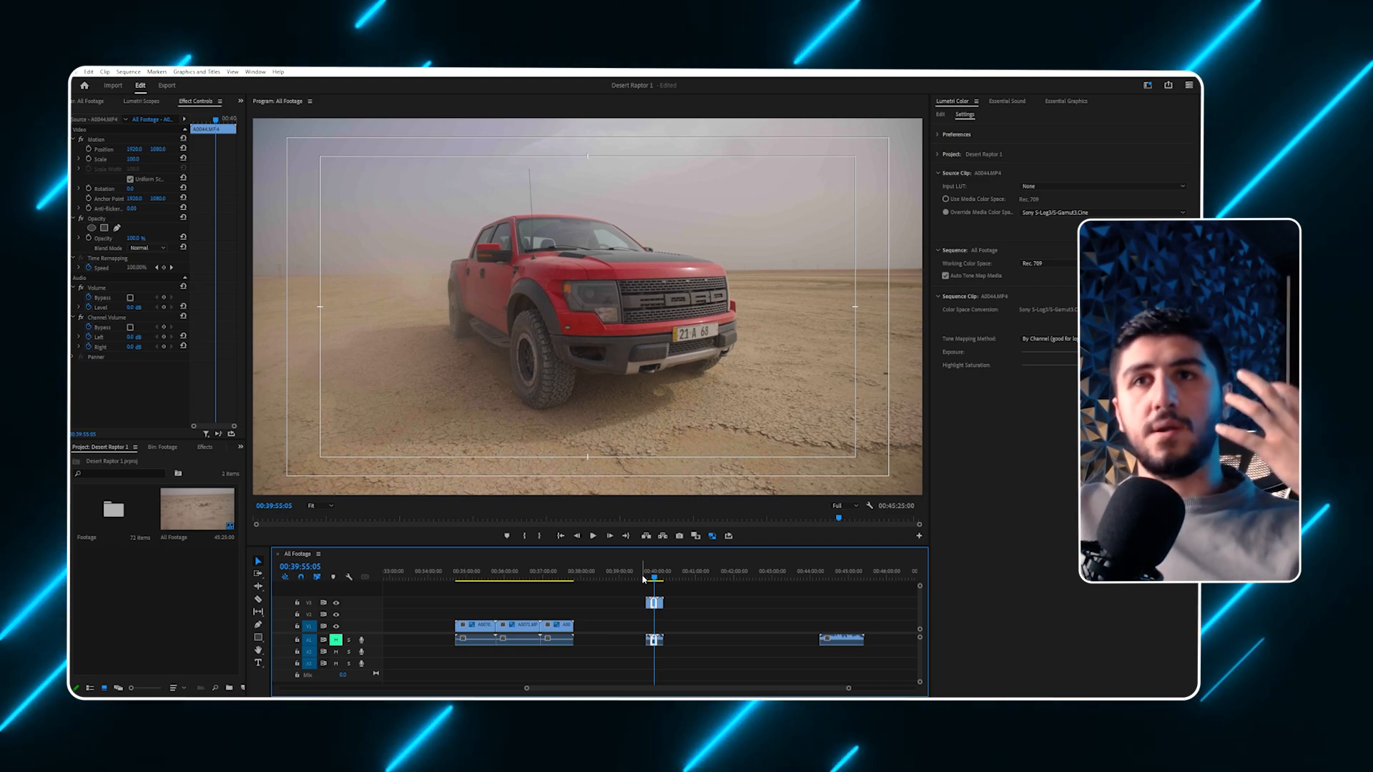
pyautogui.press('=')
pyautogui.press('=')
pyautogui.moveTo(642, 577); pyautogui.dragTo(650, 577)
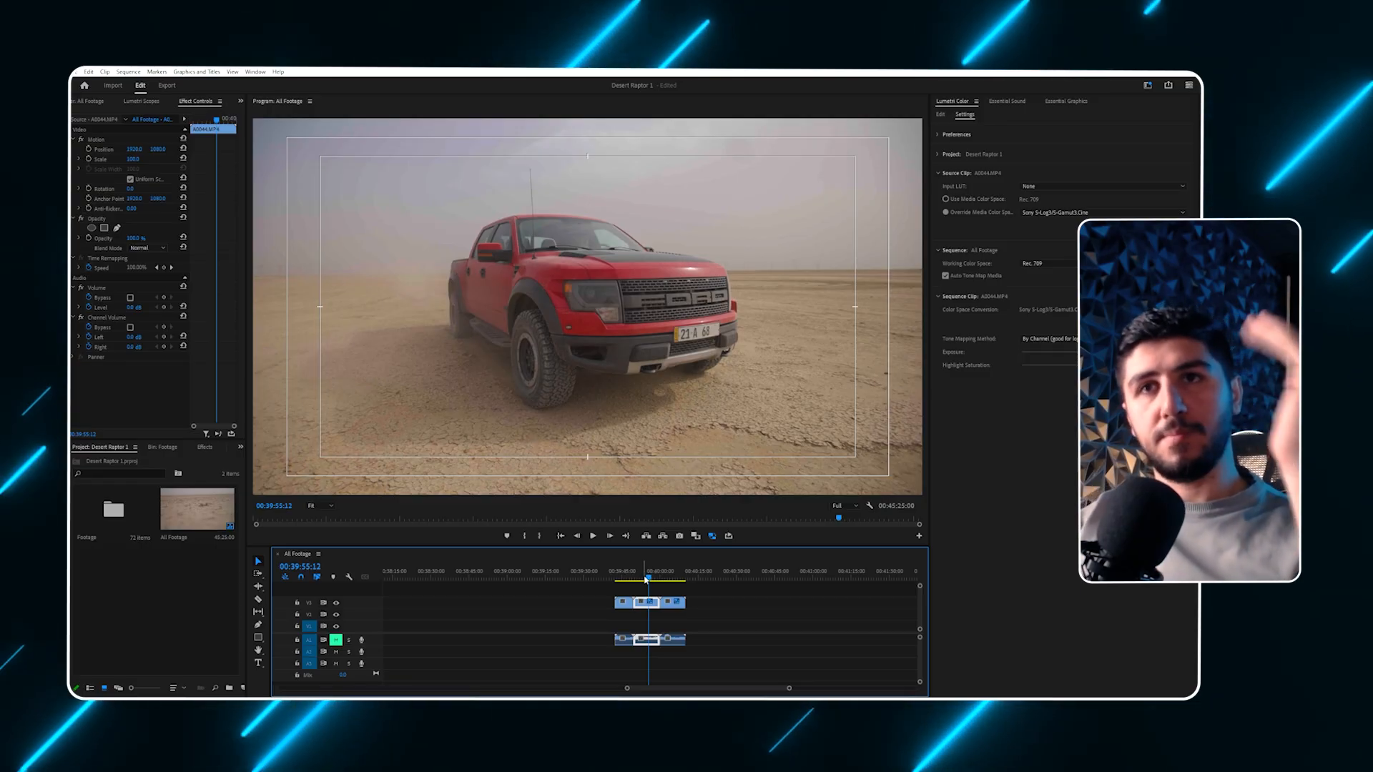
pyautogui.press('-')
pyautogui.press('-')
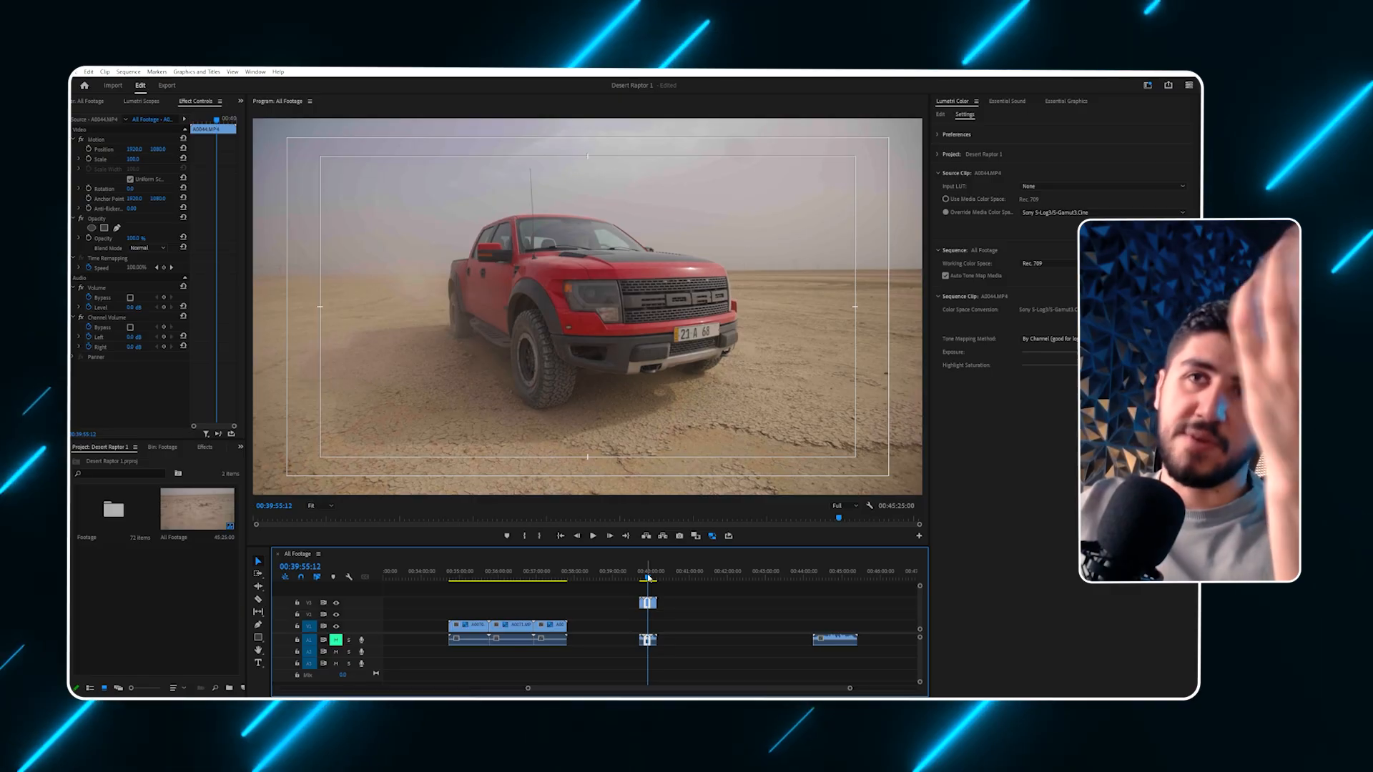
# Trim the start of the middle best clip to 00:39:52:10, where the truck is already approaching, and play the trimmed clip.
pyautogui.press('=')
pyautogui.press('=')
pyautogui.press('=')
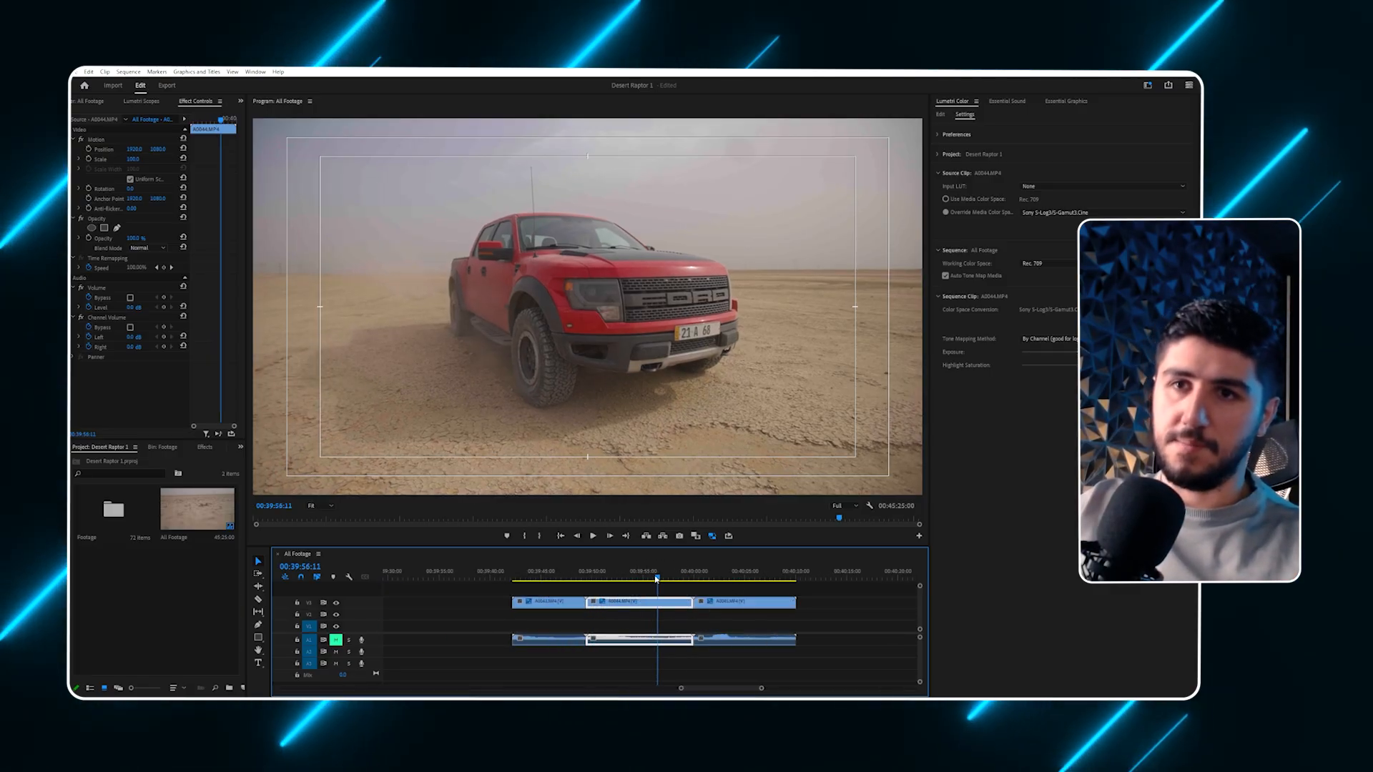
pyautogui.moveTo(648, 577)
pyautogui.mouseDown()
pyautogui.moveTo(566, 578)
pyautogui.moveTo(651, 580)
pyautogui.mouseUp()
pyautogui.press('=')
pyautogui.press('=')
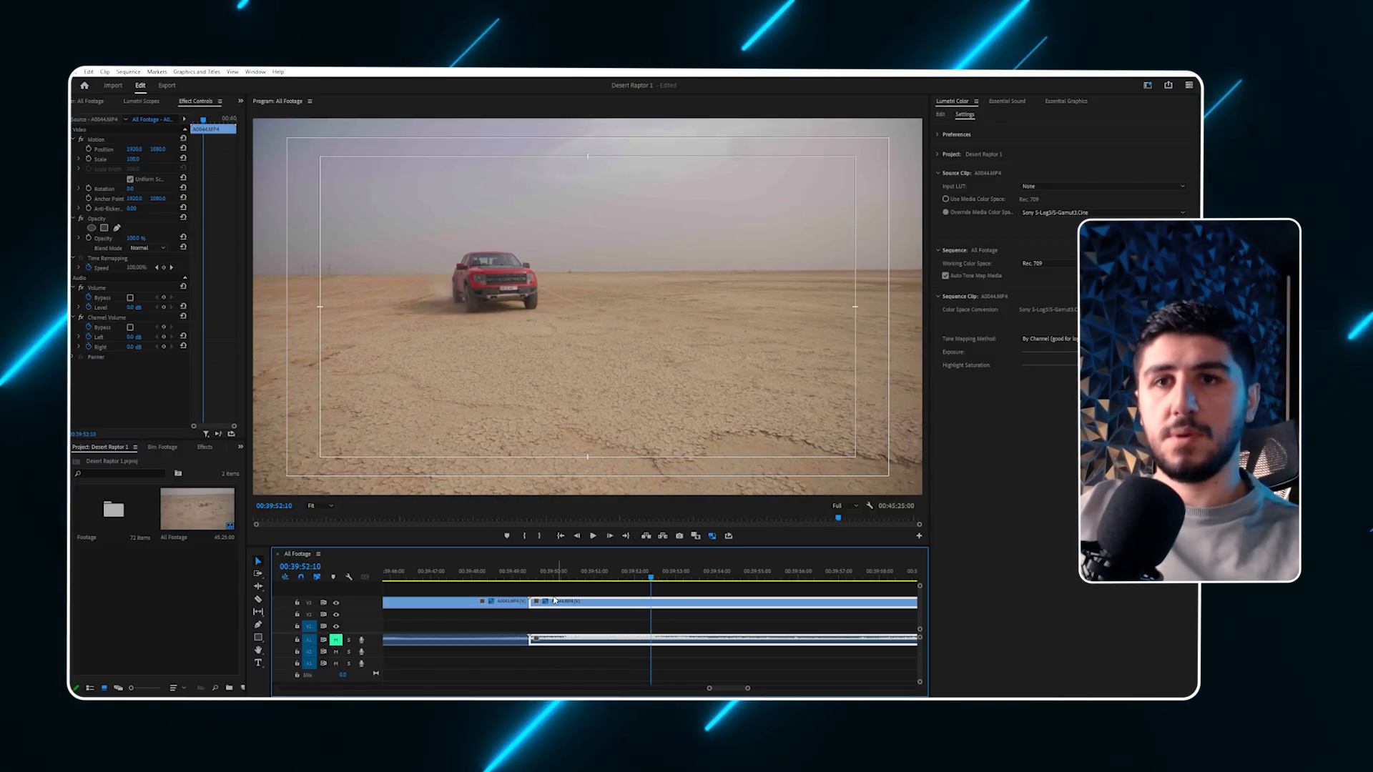
pyautogui.moveTo(533, 603); pyautogui.dragTo(650, 603)
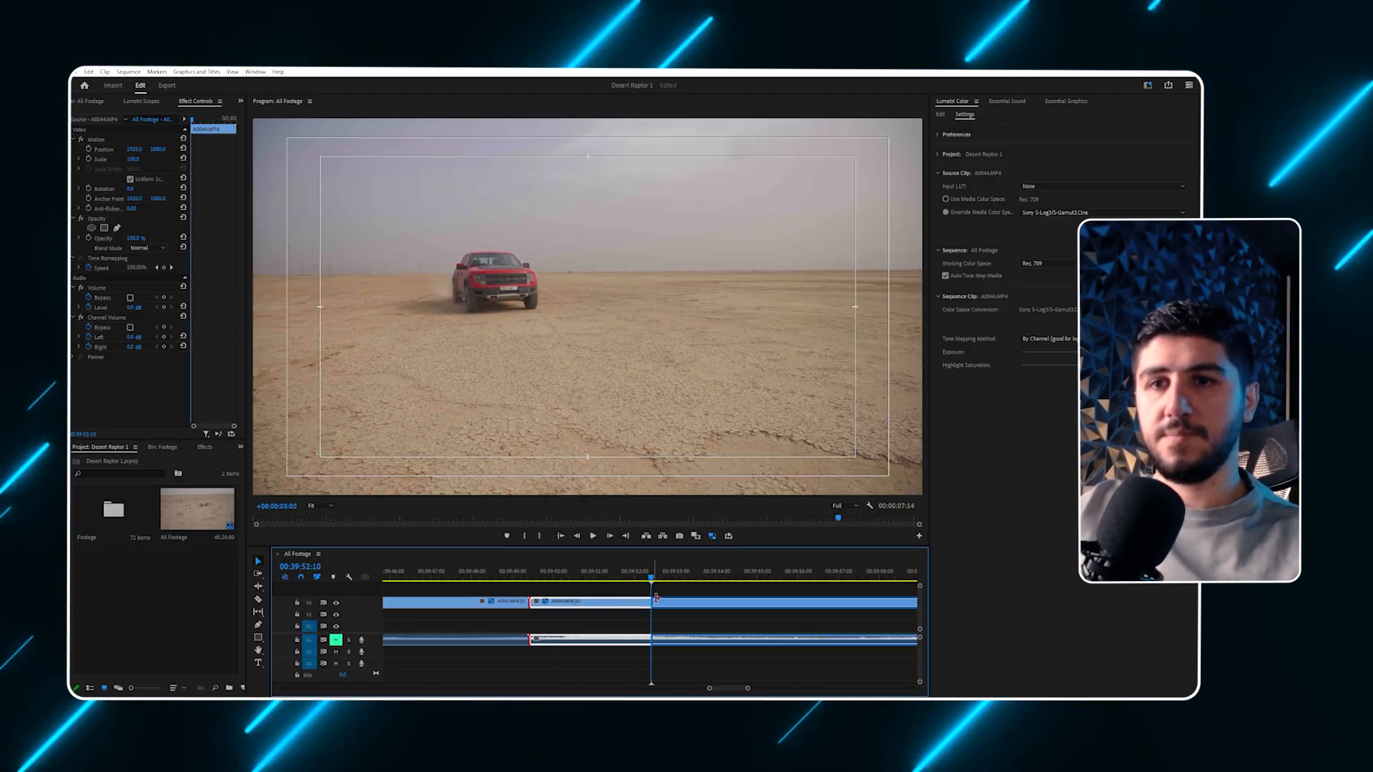
pyautogui.press('space')
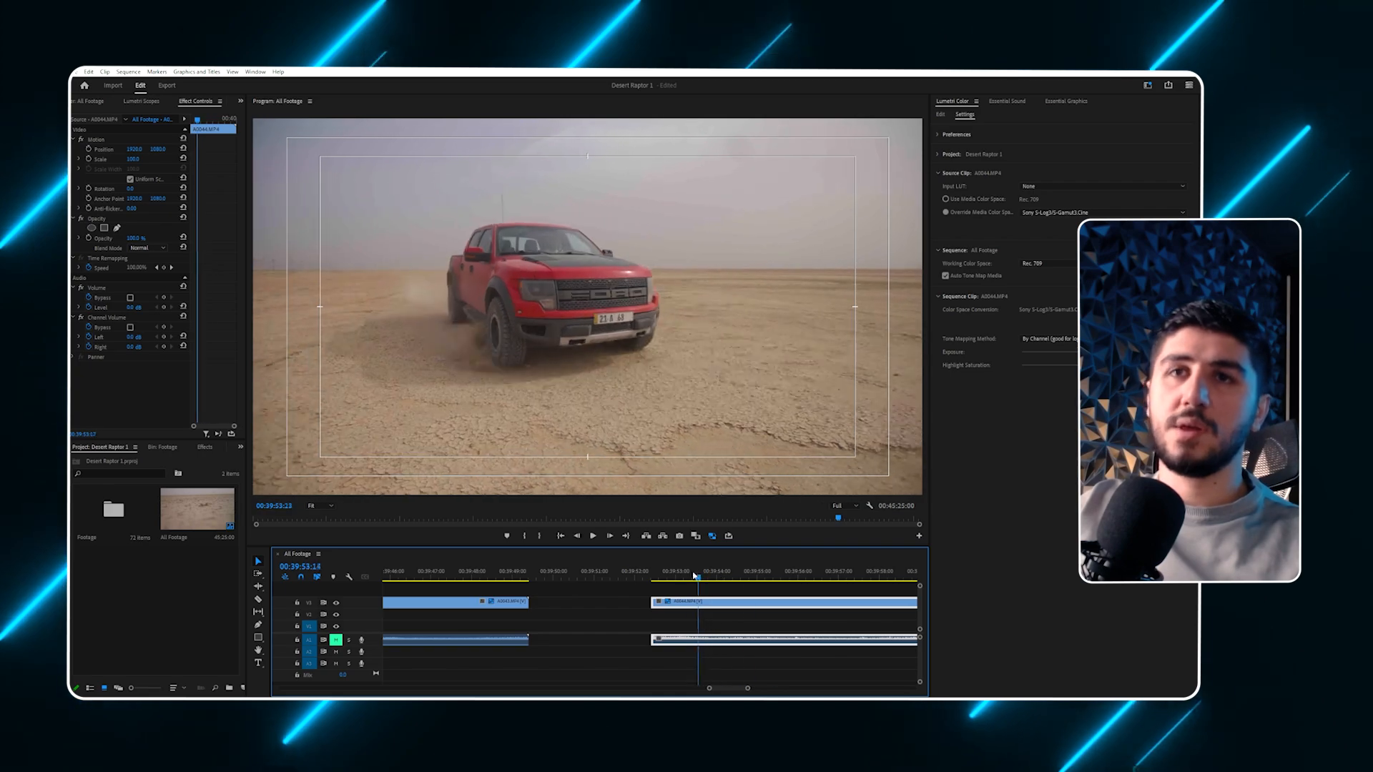
# Locate the distant driving clips around 00:37:13:21 and scrub through them to examine the truck's movement.
pyautogui.press('-')
pyautogui.press('-')
pyautogui.press('-')
pyautogui.press('-')
pyautogui.press('-')
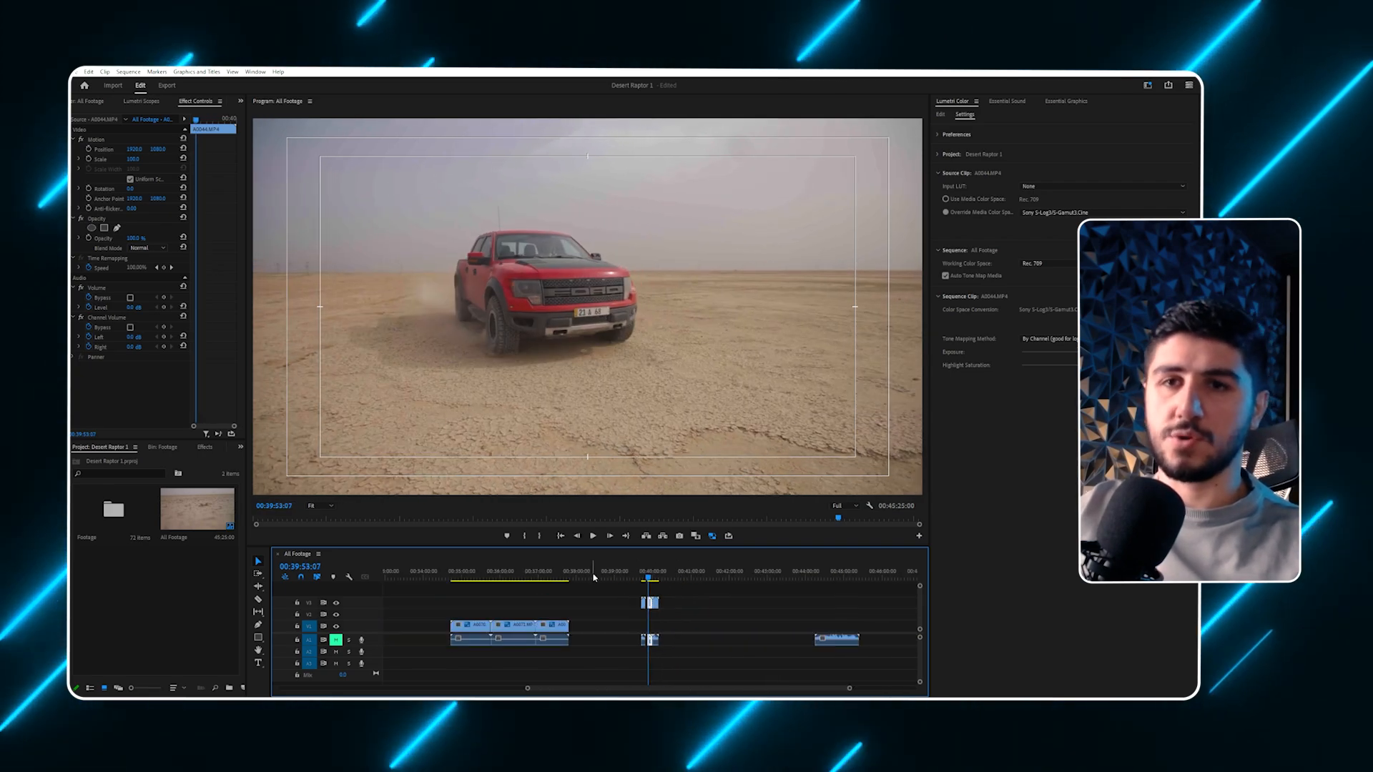
pyautogui.click(547, 579)
pyautogui.press('=')
pyautogui.press('=')
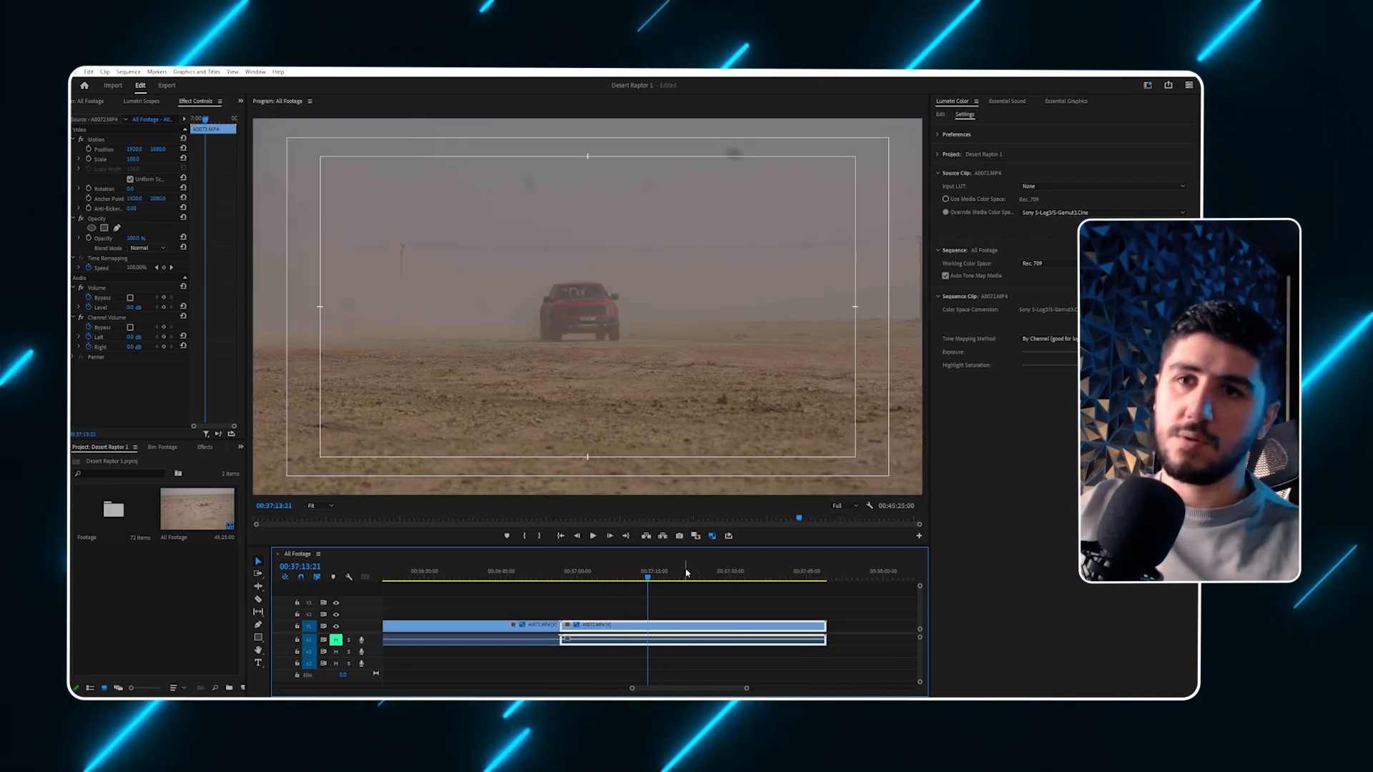
pyautogui.click(715, 573)
pyautogui.moveTo(765, 578); pyautogui.dragTo(494, 578)
# Find the truck-side wheel shot in the earlier clip group, scrub it to 00:23:59:18 and play it.
pyautogui.press('-')
pyautogui.press('-')
pyautogui.press('-')
pyautogui.press('-')
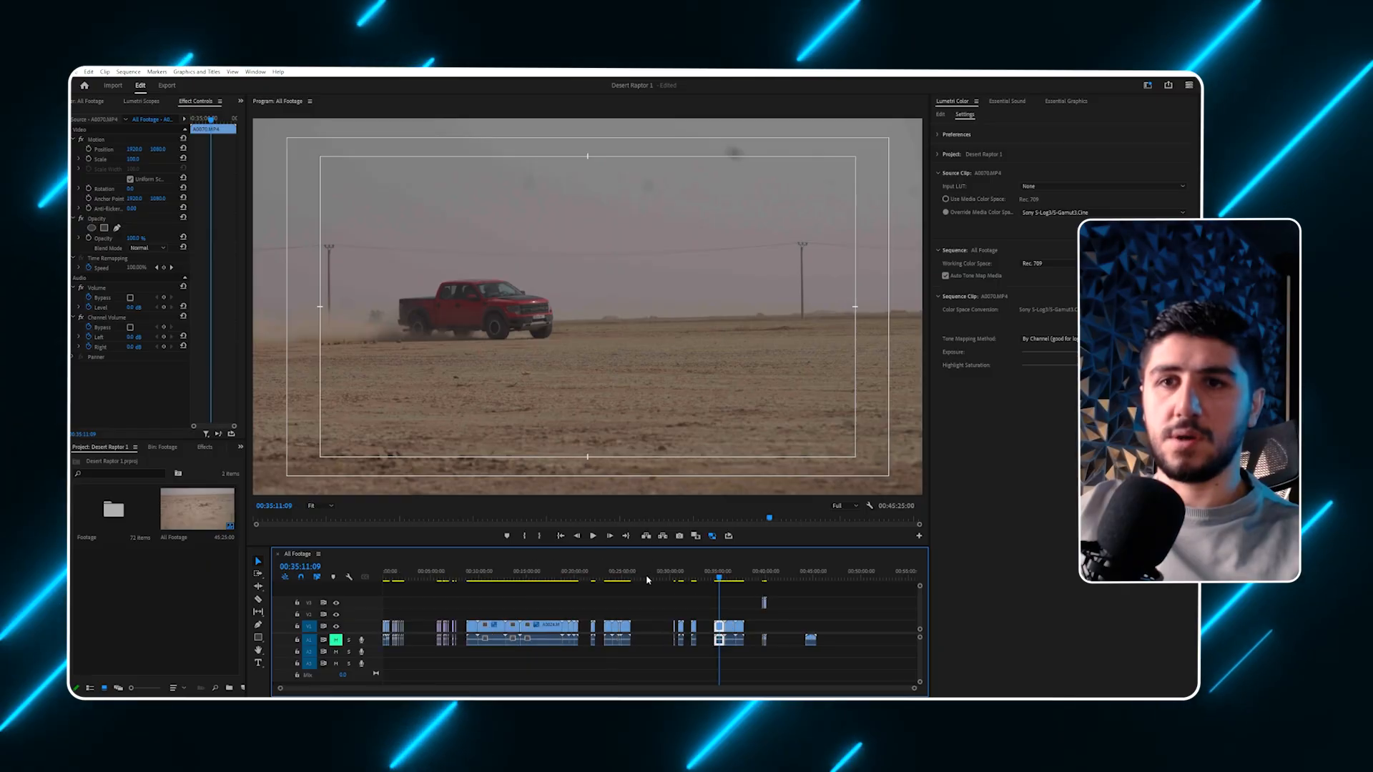
pyautogui.moveTo(703, 579)
pyautogui.mouseDown()
pyautogui.moveTo(651, 578)
pyautogui.moveTo(715, 577)
pyautogui.mouseUp()
pyautogui.press('=')
pyautogui.press('=')
pyautogui.press('=')
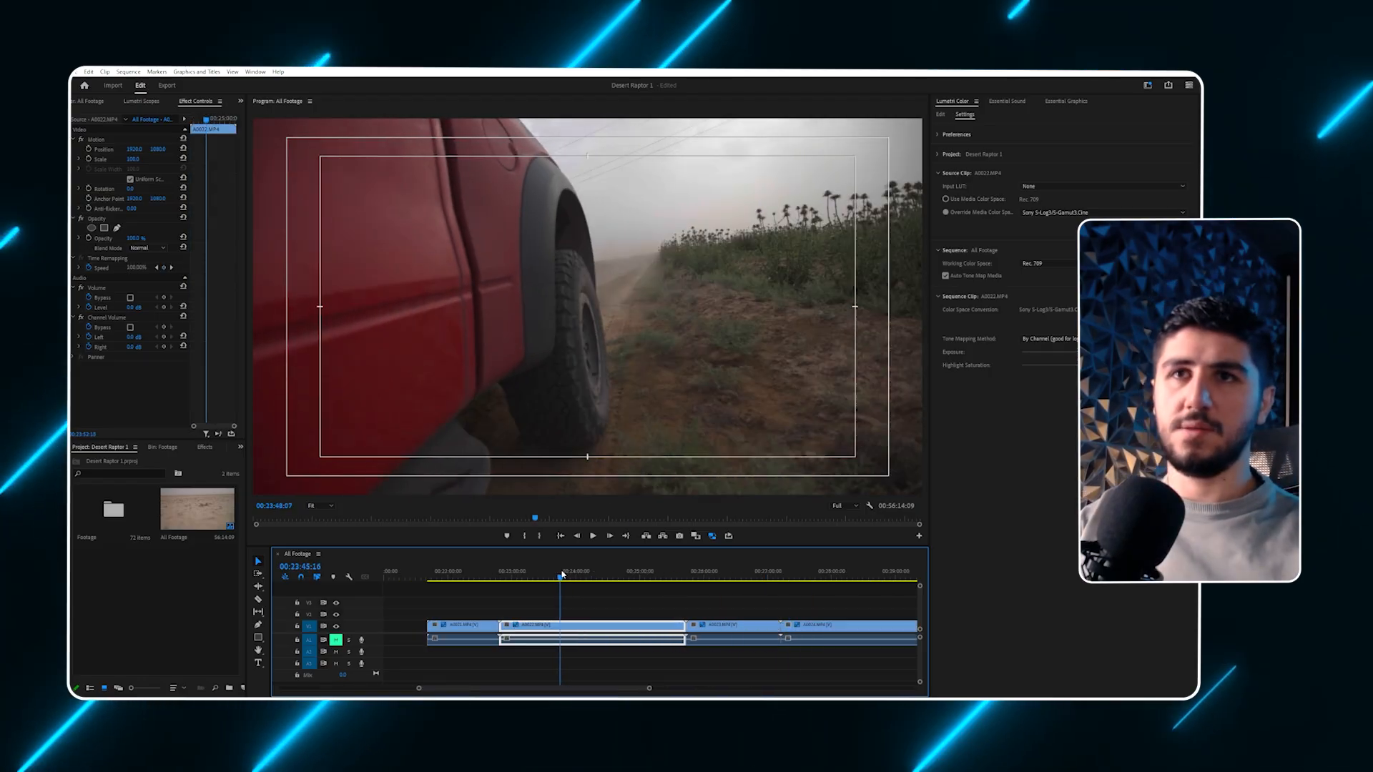
pyautogui.moveTo(561, 575); pyautogui.dragTo(549, 576)
pyautogui.press('=')
pyautogui.press('=')
pyautogui.moveTo(648, 575); pyautogui.dragTo(759, 572)
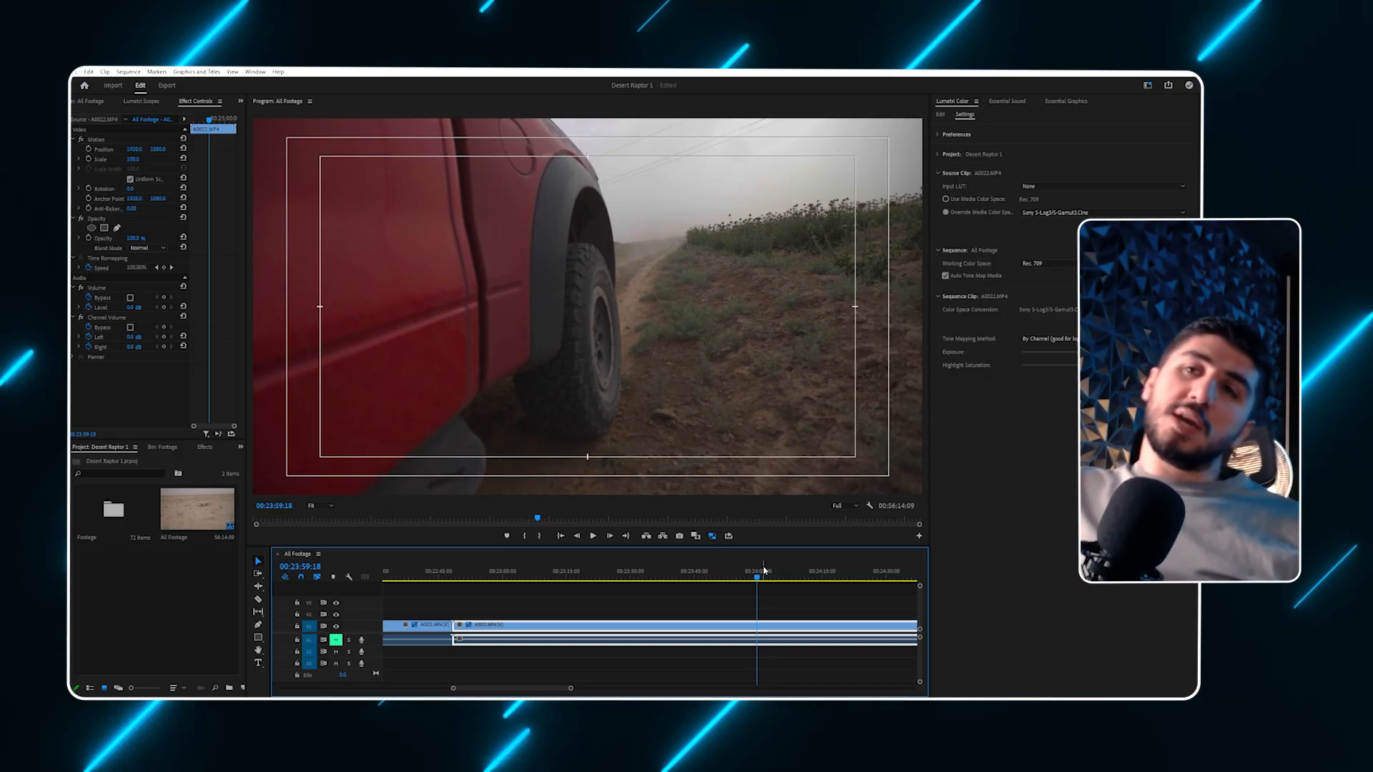
pyautogui.press('space')
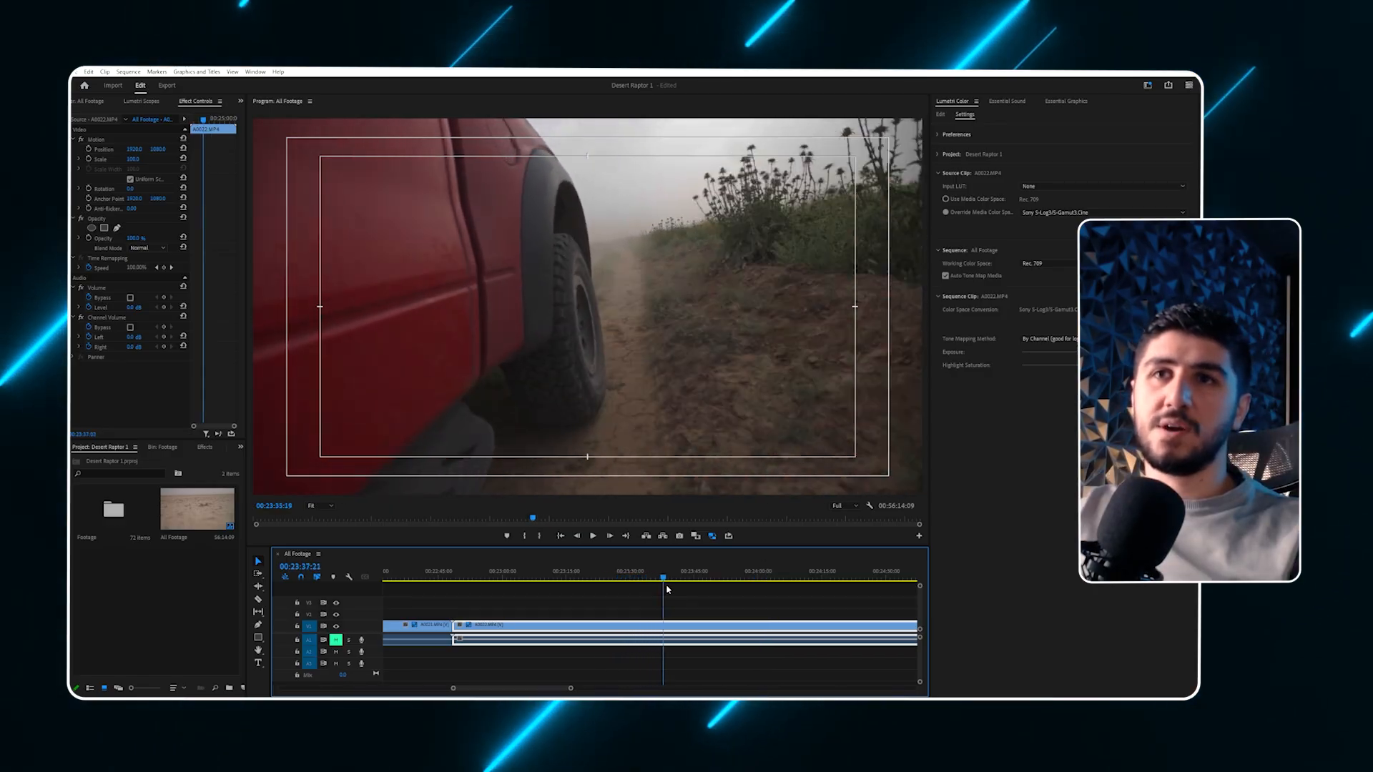
pyautogui.press('-')
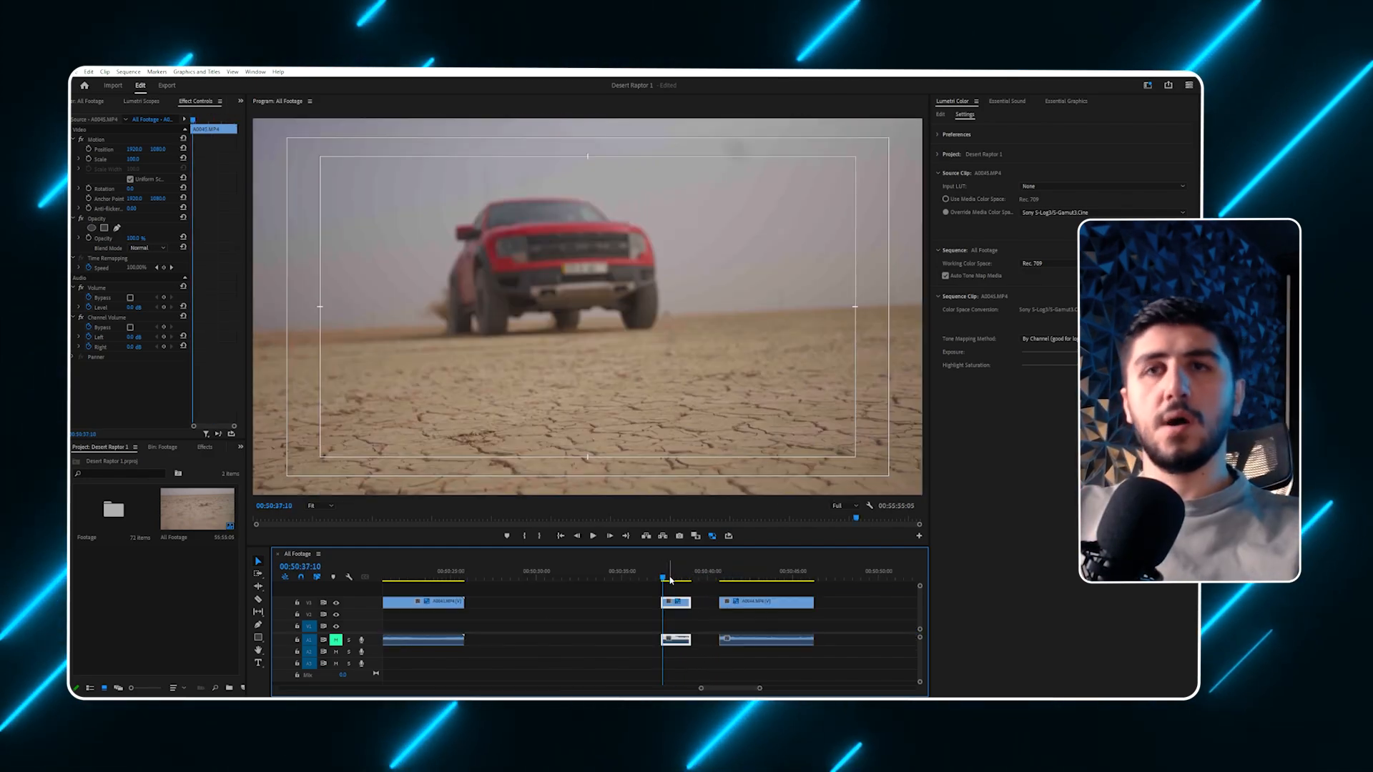
# Play the short low-angle clip of the approaching truck from 00:50:37:10 and replay its ending.
pyautogui.press('space')
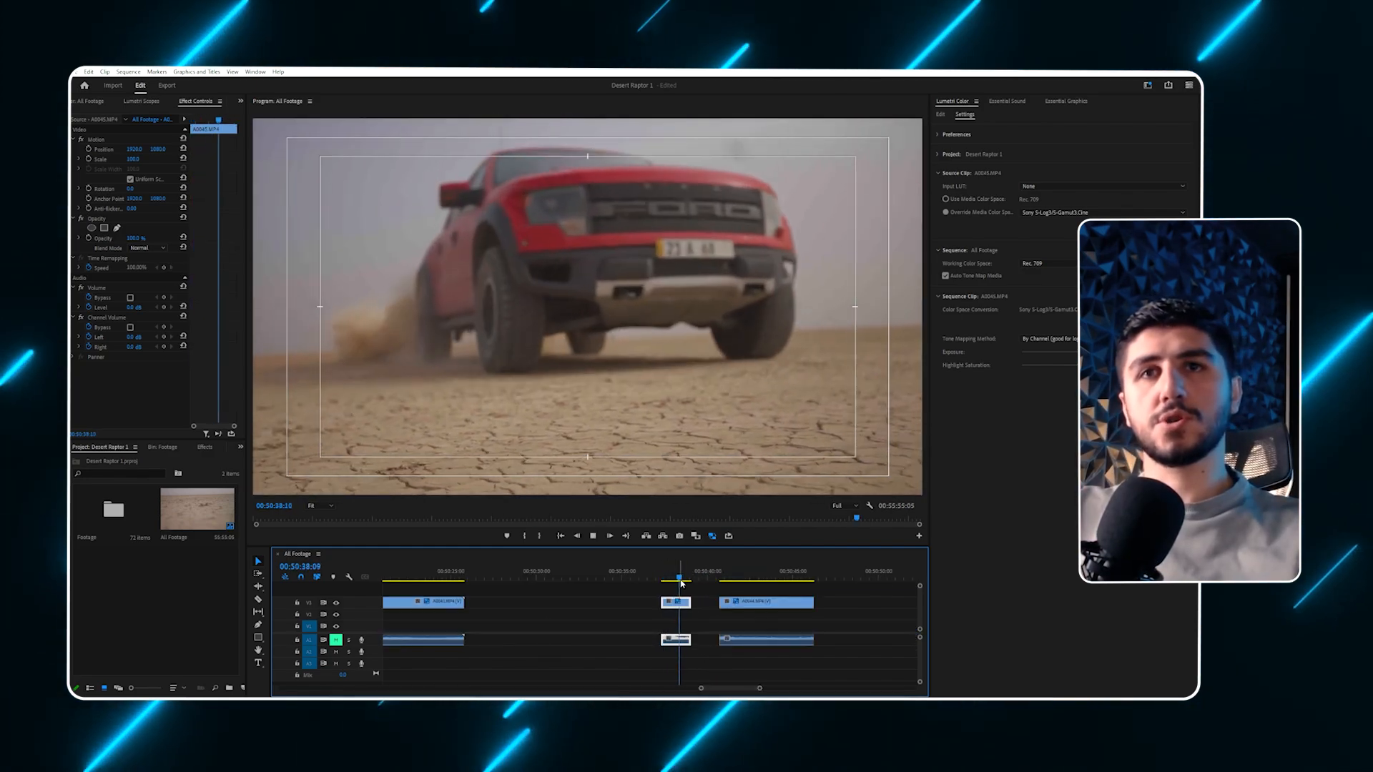
pyautogui.press('space')
pyautogui.moveTo(678, 573); pyautogui.dragTo(667, 577)
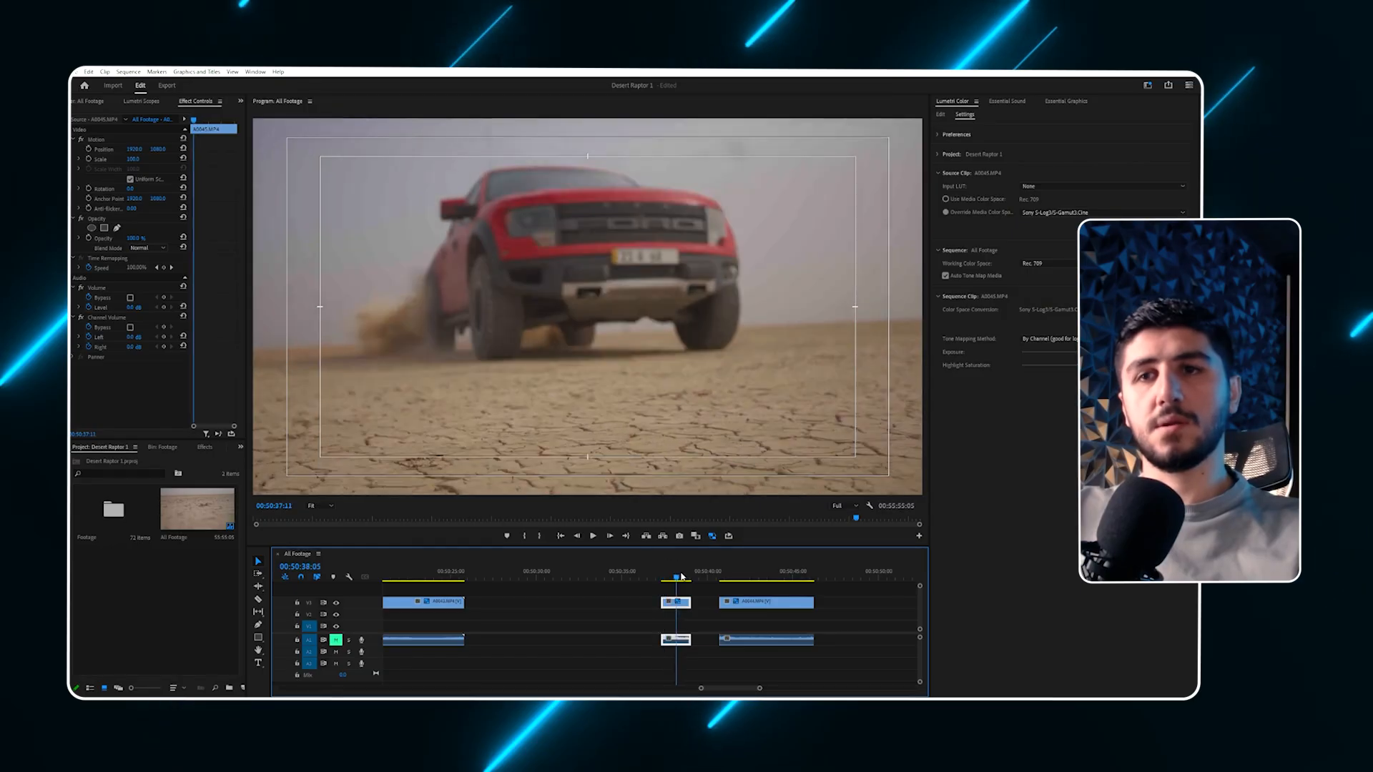
pyautogui.press('space')
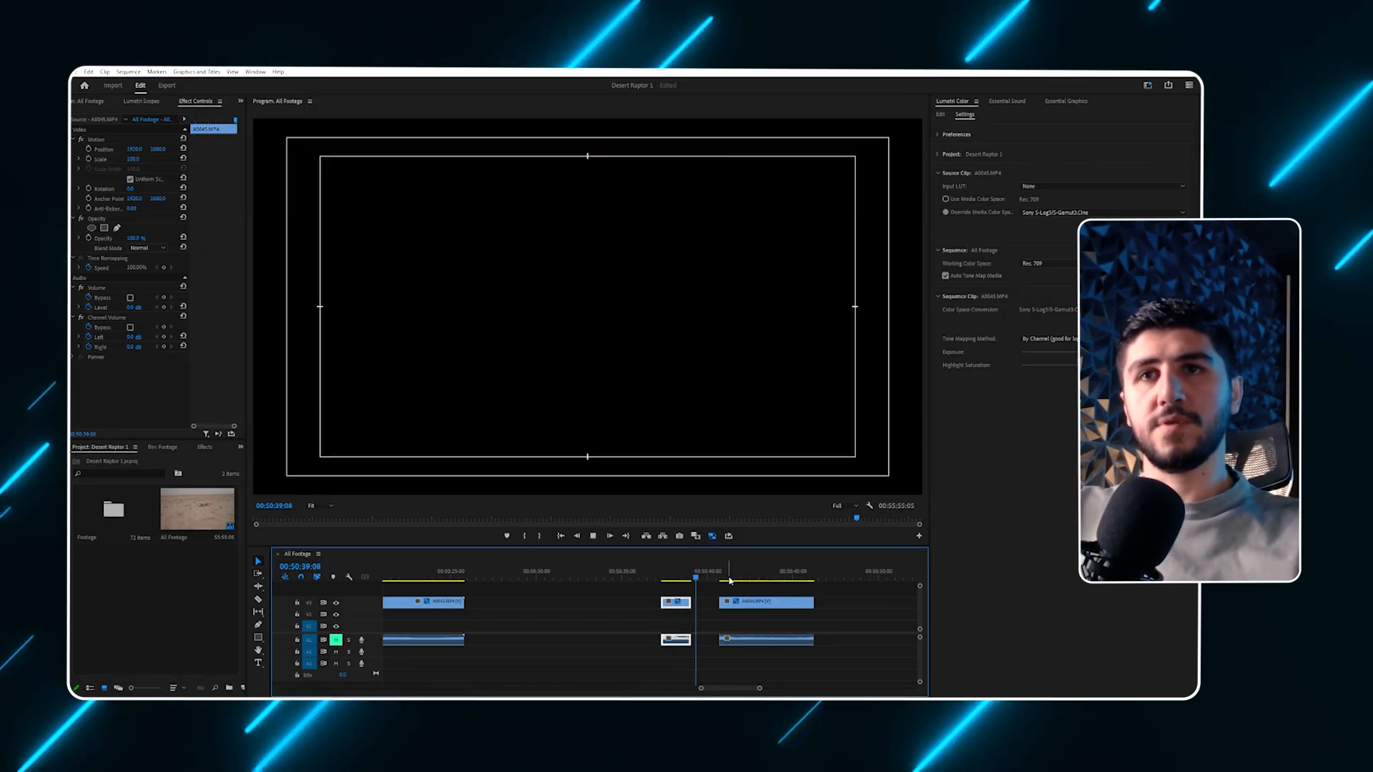
# Trim the short low-angle clip and close the gap between it and the following approach clip.
pyautogui.moveTo(691, 576); pyautogui.dragTo(668, 580)
pyautogui.press('=')
pyautogui.press('=')
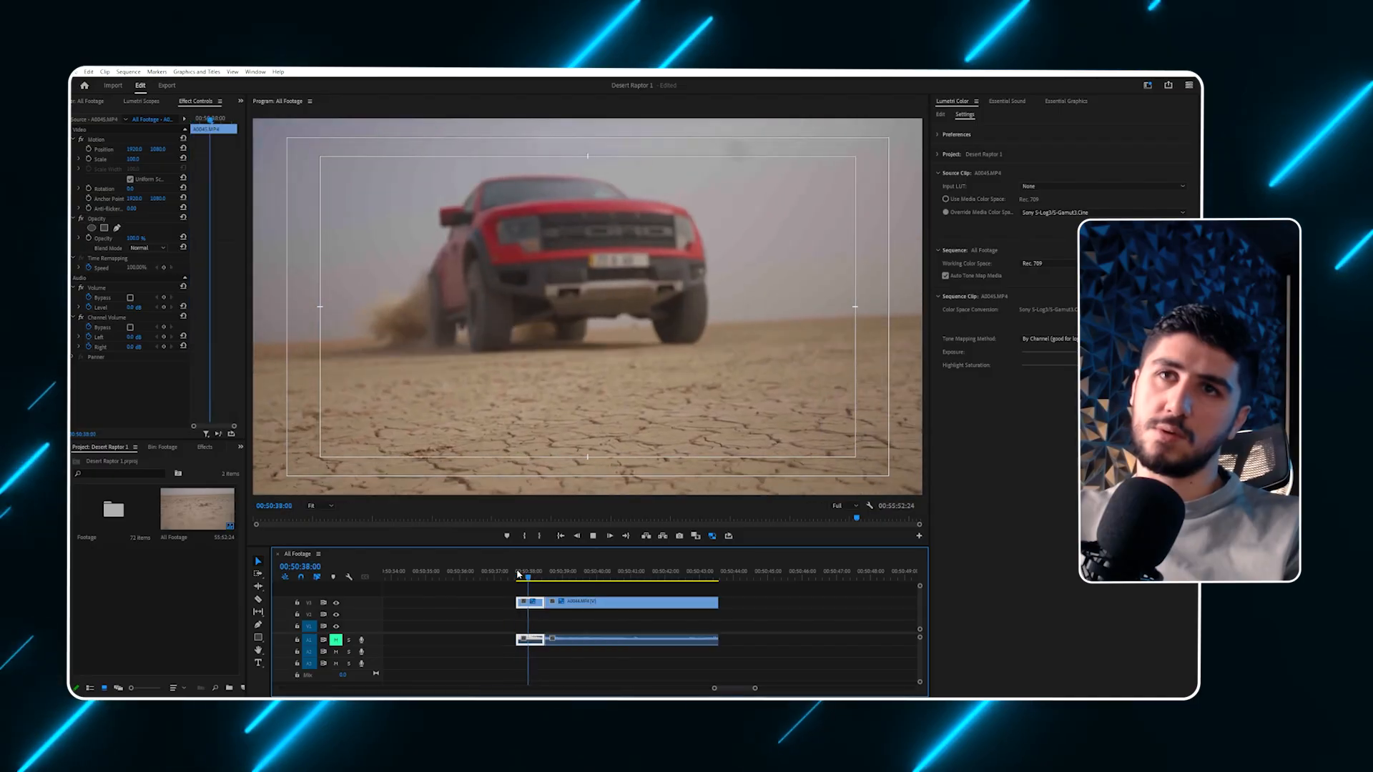
# Play the cut between the two joined approach clips from around 00:50:38:00 to check the matching truck movement.
pyautogui.moveTo(548, 576); pyautogui.dragTo(531, 579)
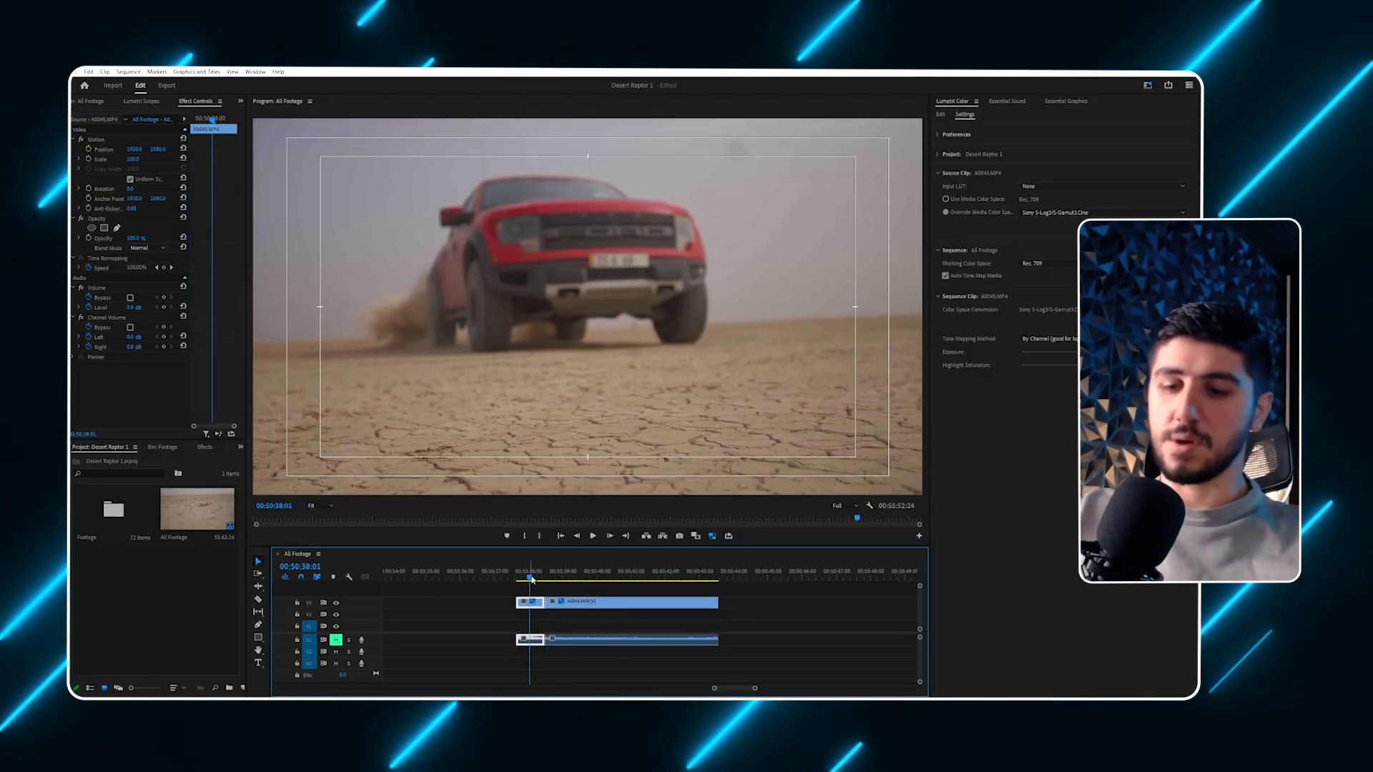
pyautogui.moveTo(531, 579)
pyautogui.mouseDown()
pyautogui.moveTo(549, 587)
pyautogui.moveTo(531, 576)
pyautogui.mouseUp()
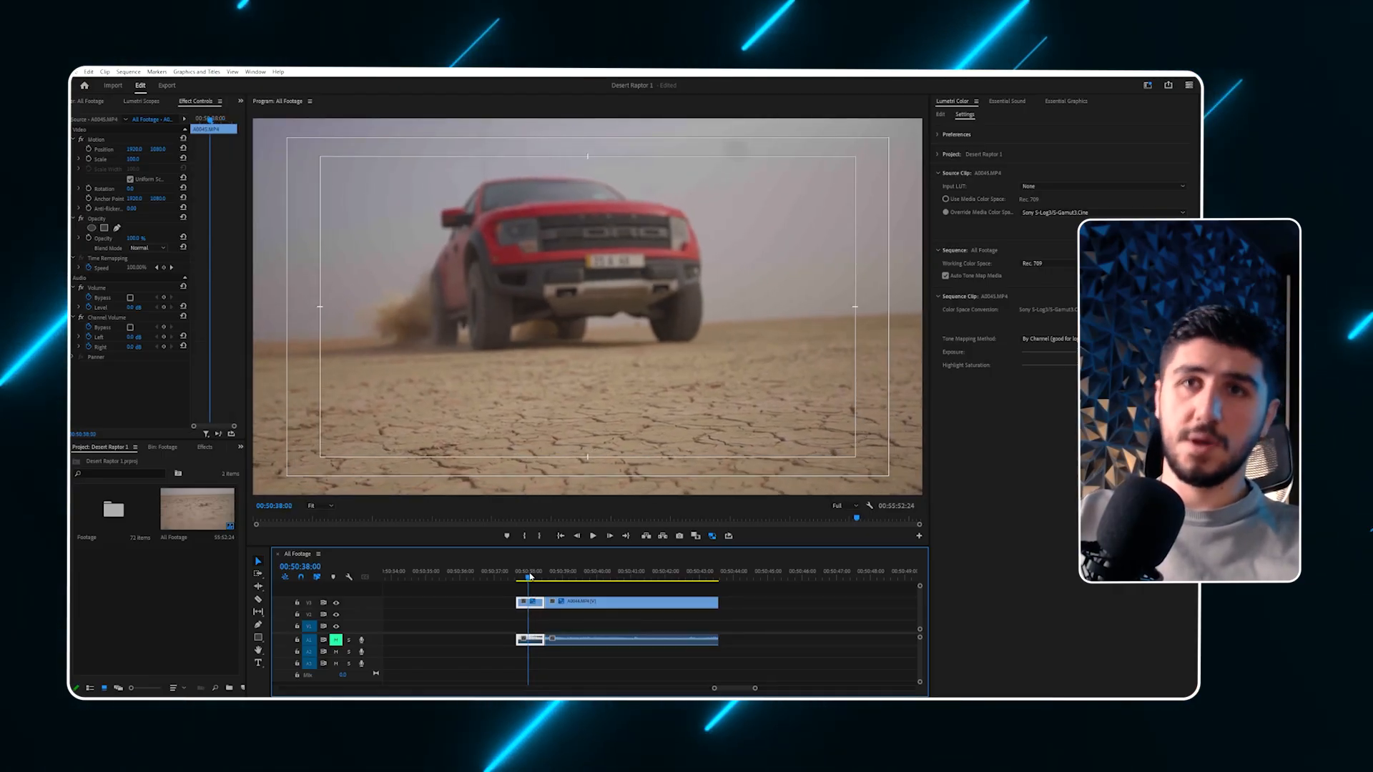
pyautogui.press('space')
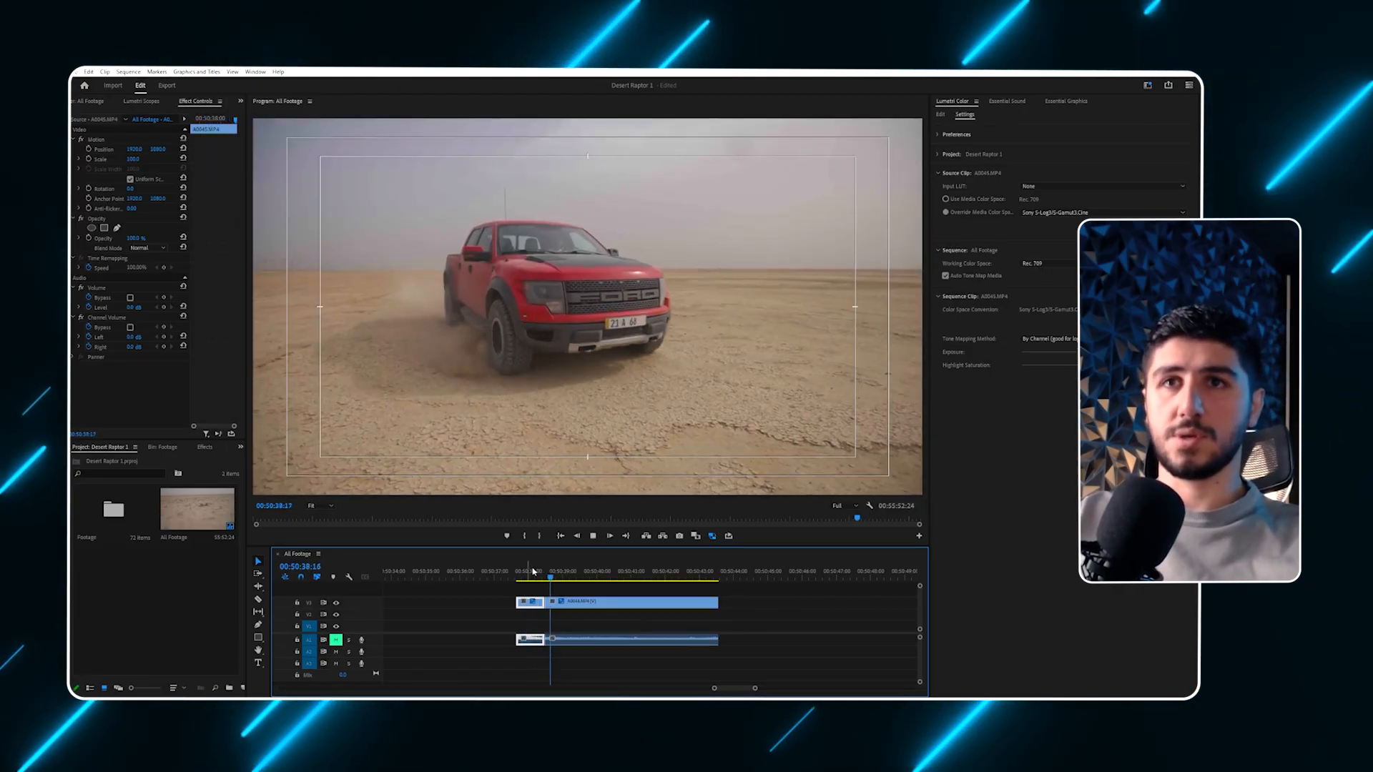
pyautogui.press('space')
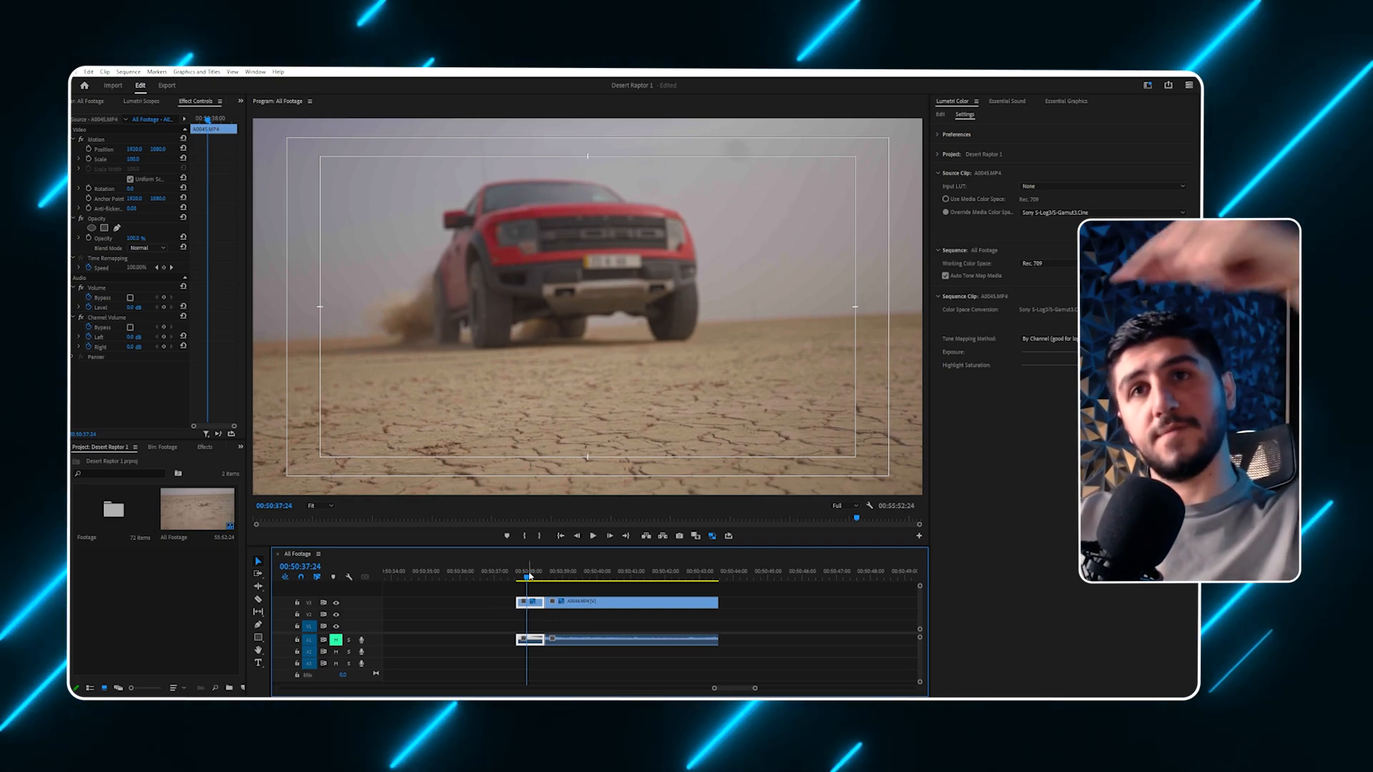
pyautogui.press('space')
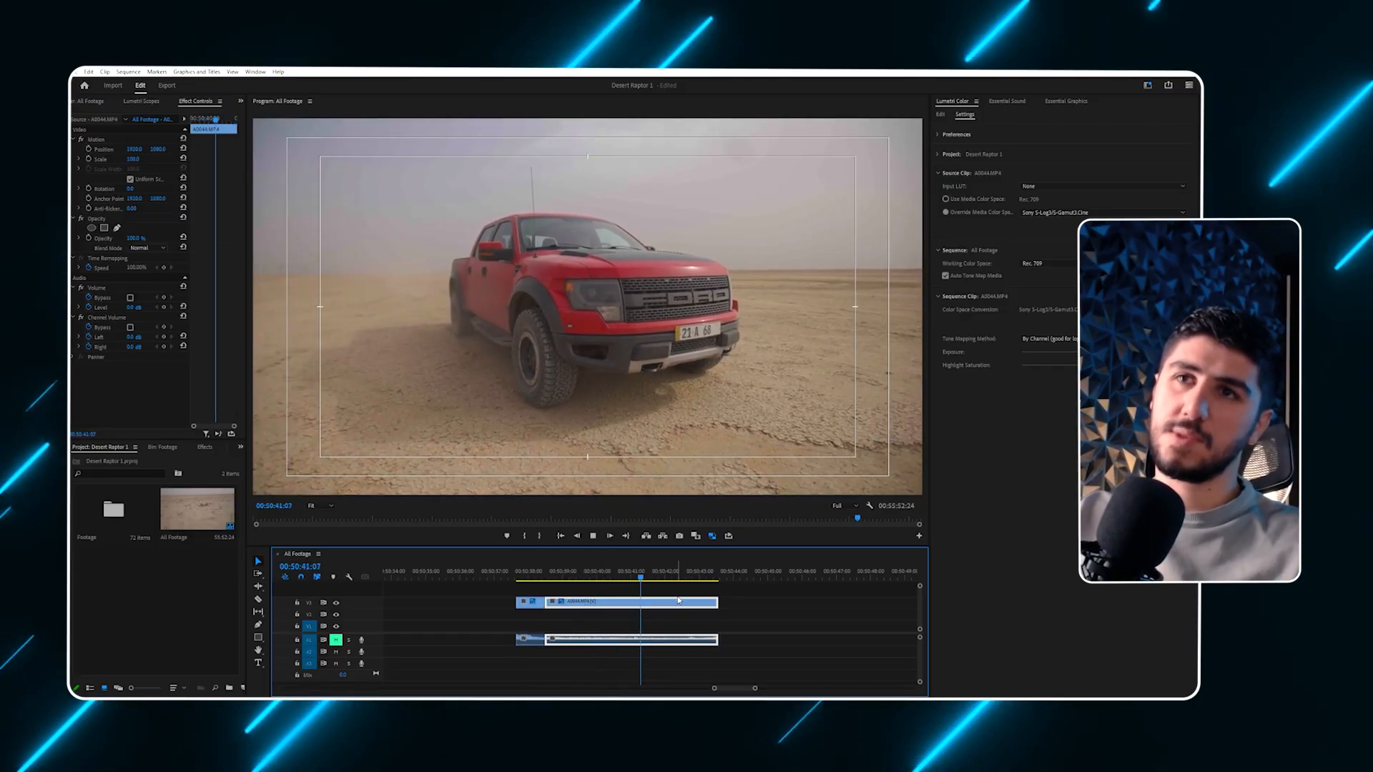
# Scrub the second joined approach clip to 00:50:40:01 and check the pair's place among the neighboring clips.
pyautogui.moveTo(666, 577); pyautogui.dragTo(600, 575)
pyautogui.press('-')
pyautogui.press('-')
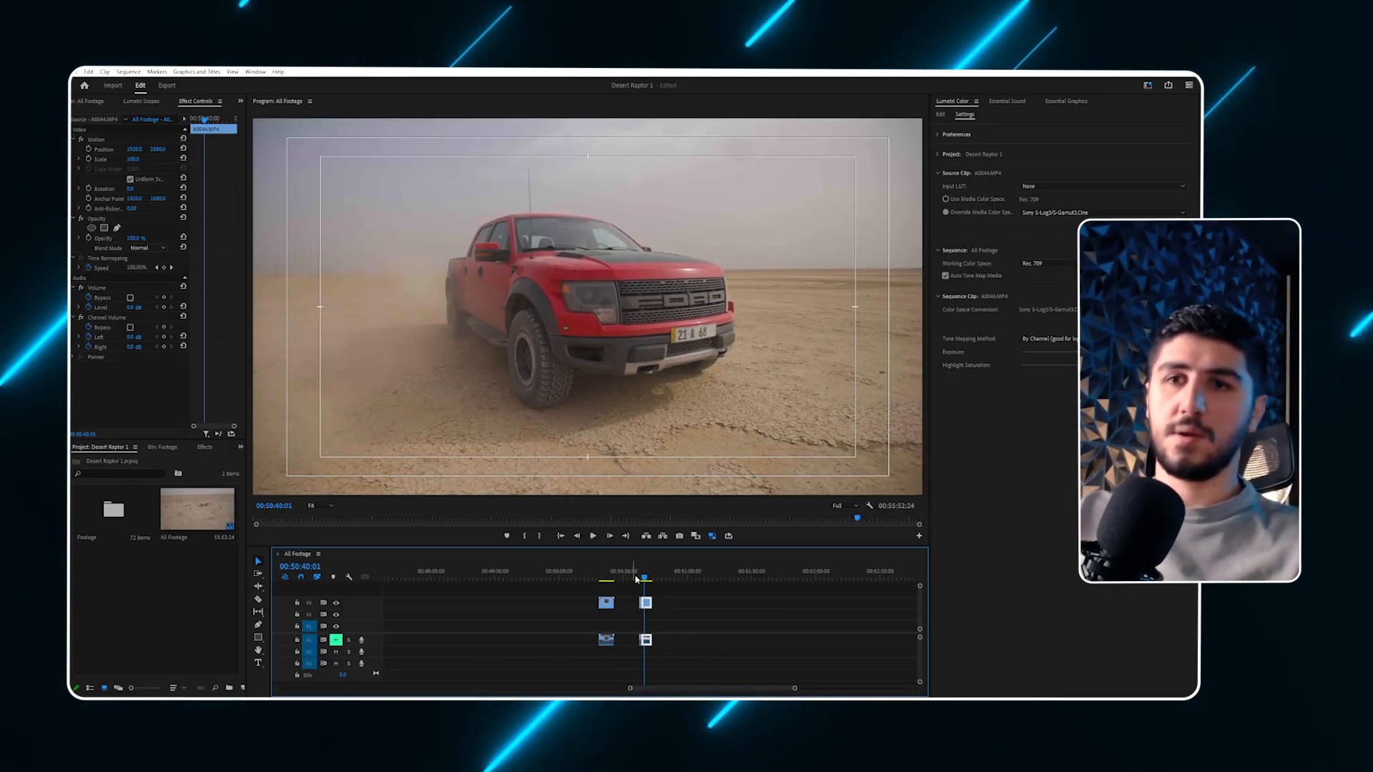
pyautogui.press('=')
pyautogui.press('=')
pyautogui.press('=')
pyautogui.press('=')
pyautogui.press('-')
# Scan back through the sequence to the gap at 00:48:30:07 behind the long group of driving clips.
pyautogui.moveTo(630, 577); pyautogui.dragTo(393, 577)
pyautogui.press('-')
pyautogui.press('-')
pyautogui.press('-')
pyautogui.press('-')
pyautogui.press('-')
pyautogui.click(732, 579)
pyautogui.press('=')
pyautogui.press('=')
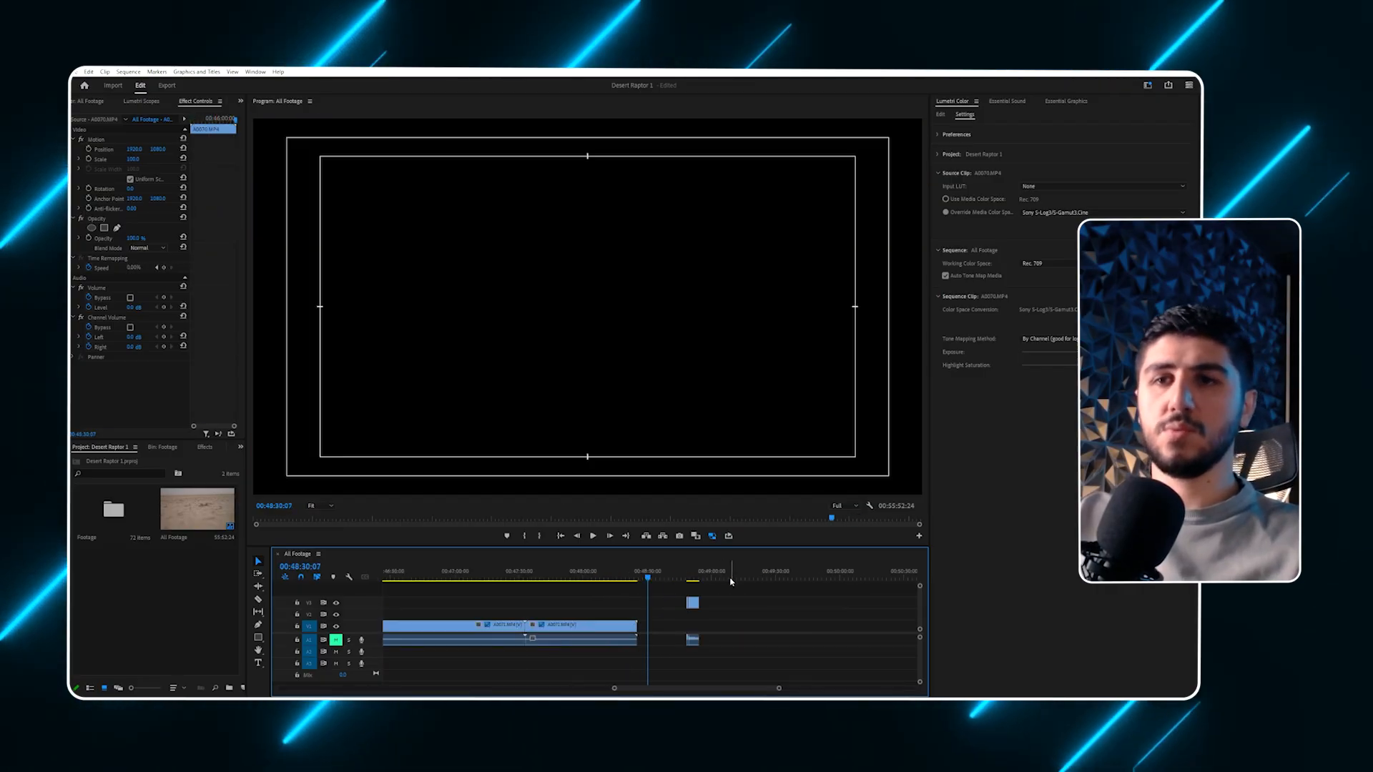
# Delete the short front-view truck clip around 00:48:00:00 from the second video track.
pyautogui.press('-')
pyautogui.press('-')
pyautogui.press('=')
pyautogui.press('=')
pyautogui.press('=')
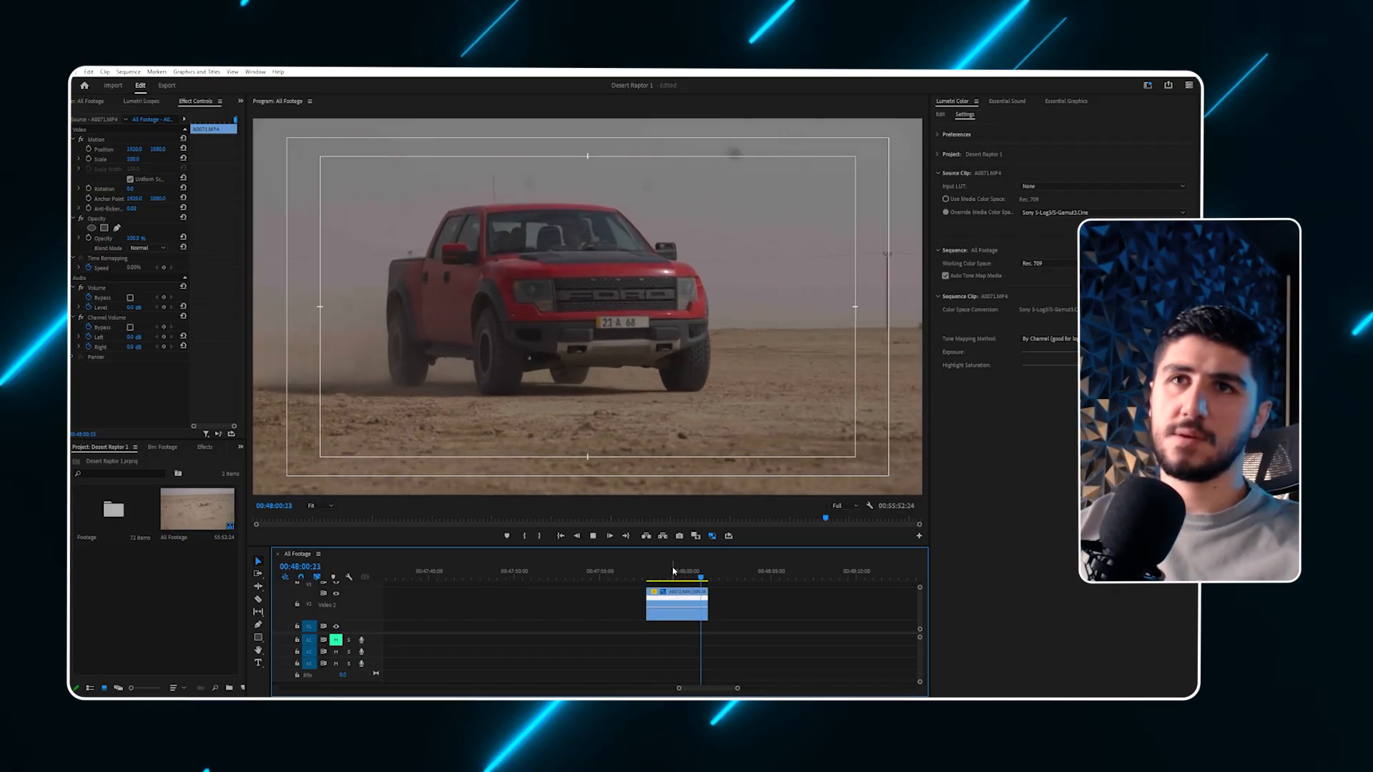
pyautogui.press('-')
pyautogui.click(668, 577)
pyautogui.press('Delete')
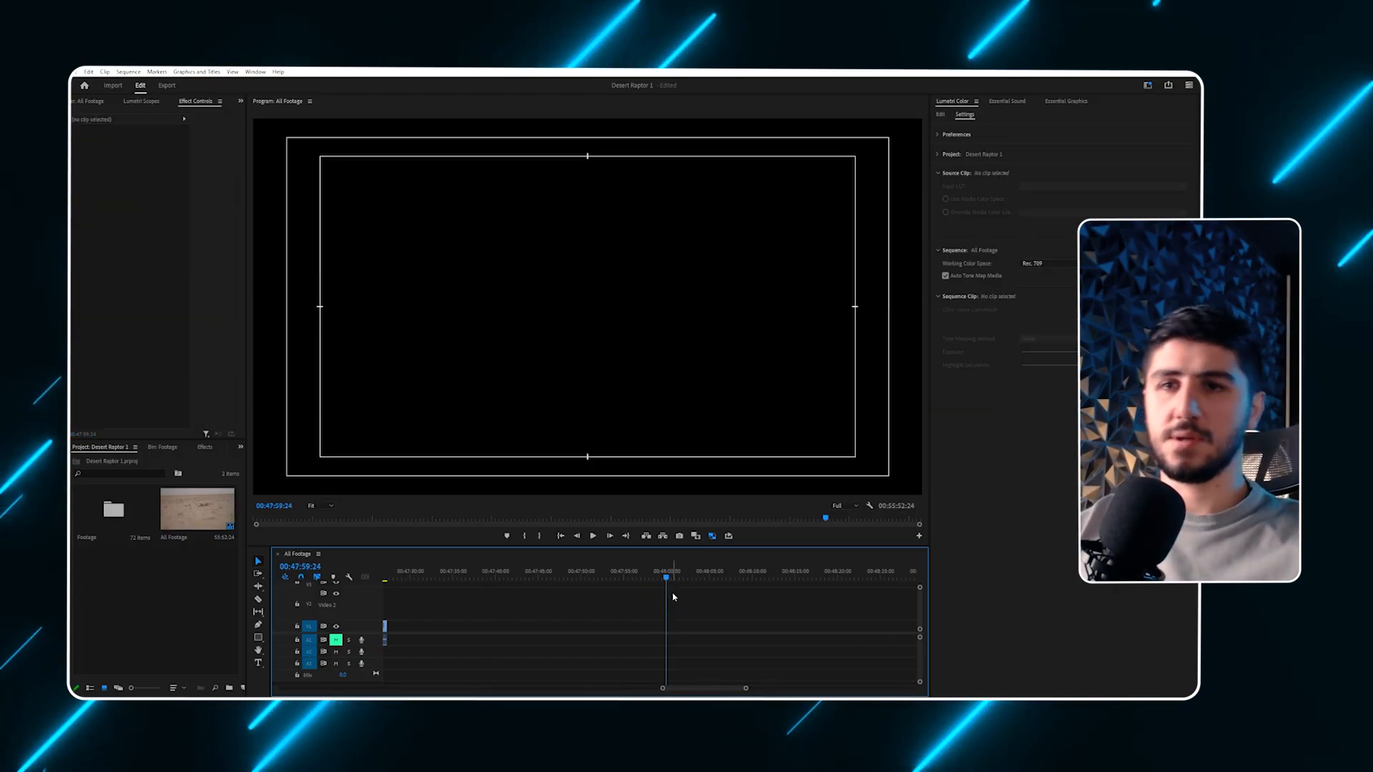
# Check the color-labeled clip groups and scrub the side-view driving clip from 00:46:51:05 to 00:46:47:05.
pyautogui.moveTo(614, 578); pyautogui.dragTo(514, 584)
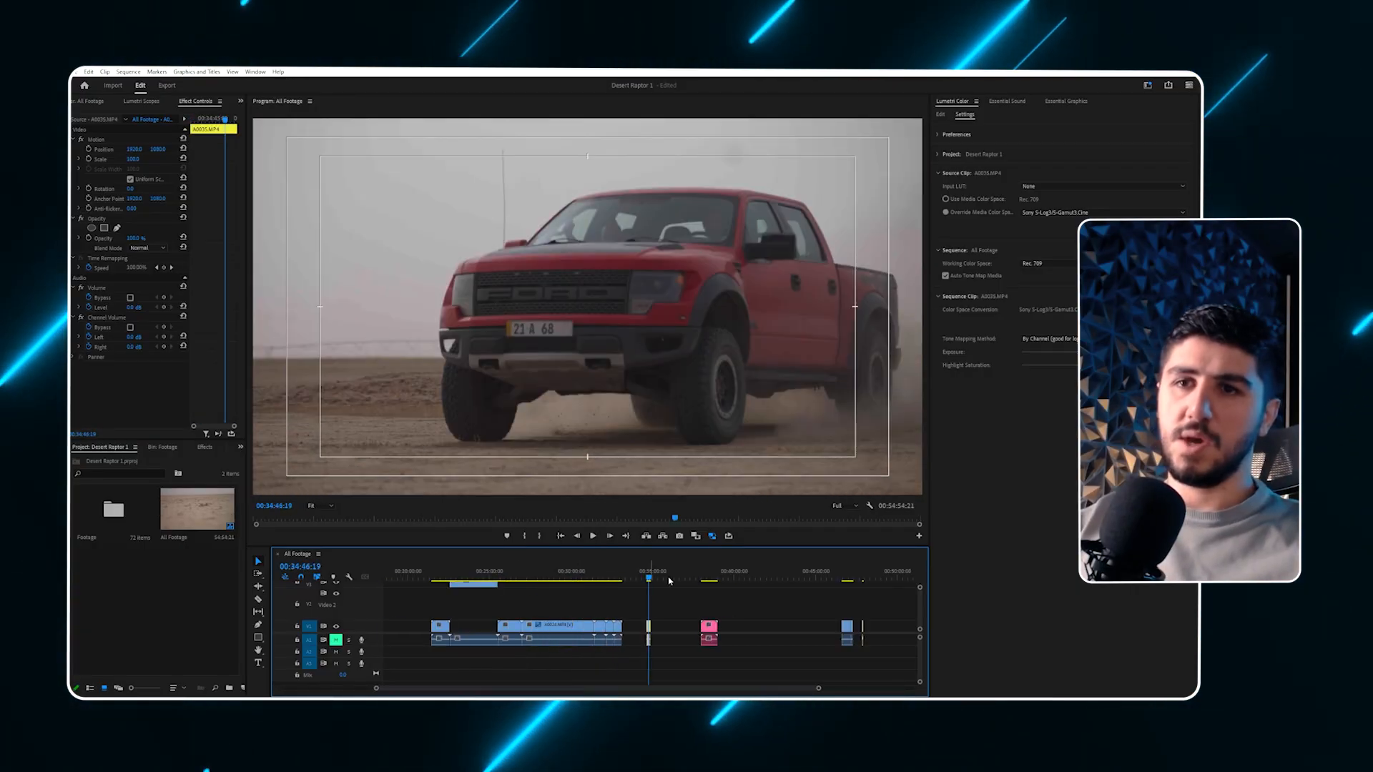
pyautogui.press('-')
pyautogui.click(766, 577)
pyautogui.press('=')
pyautogui.press('=')
pyautogui.press('=')
pyautogui.press('=')
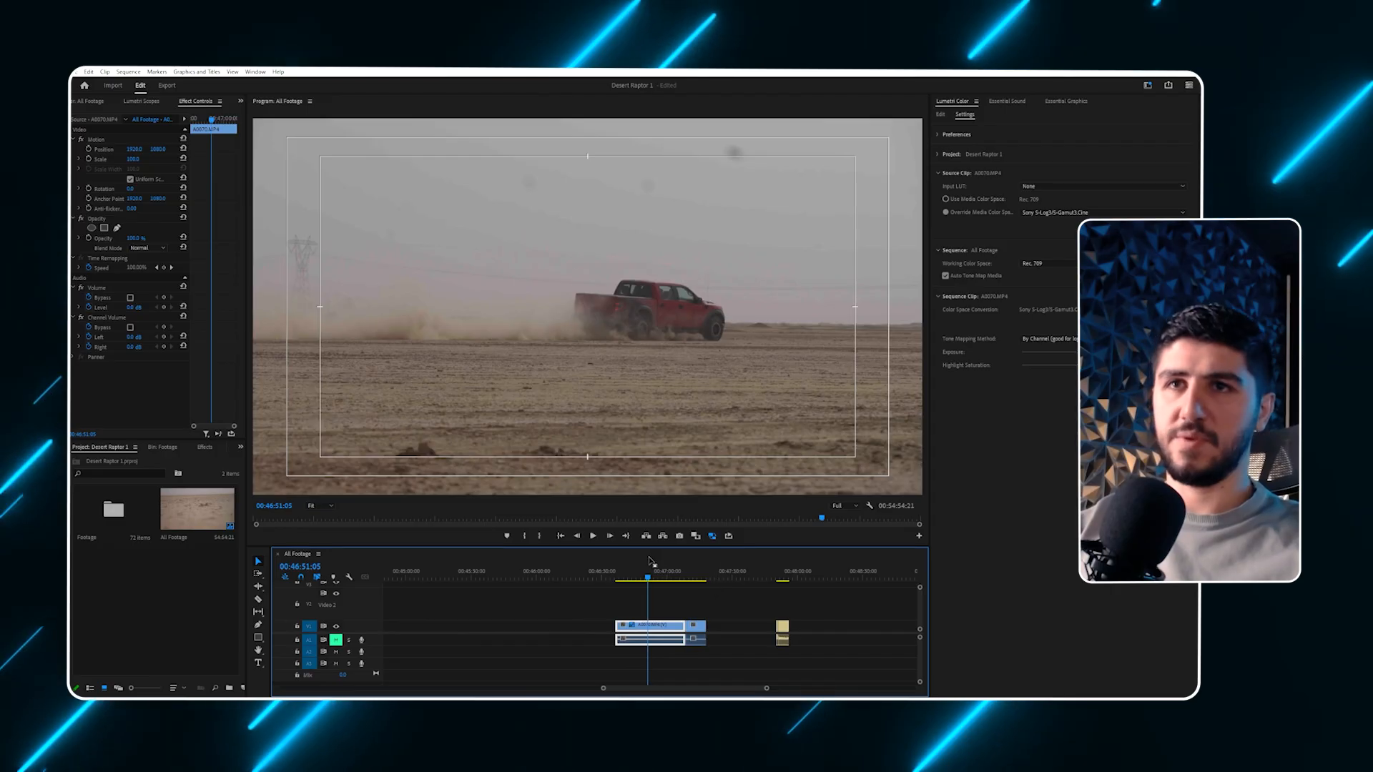
pyautogui.moveTo(642, 577)
pyautogui.mouseDown()
pyautogui.moveTo(628, 577)
pyautogui.moveTo(641, 577)
pyautogui.mouseUp()
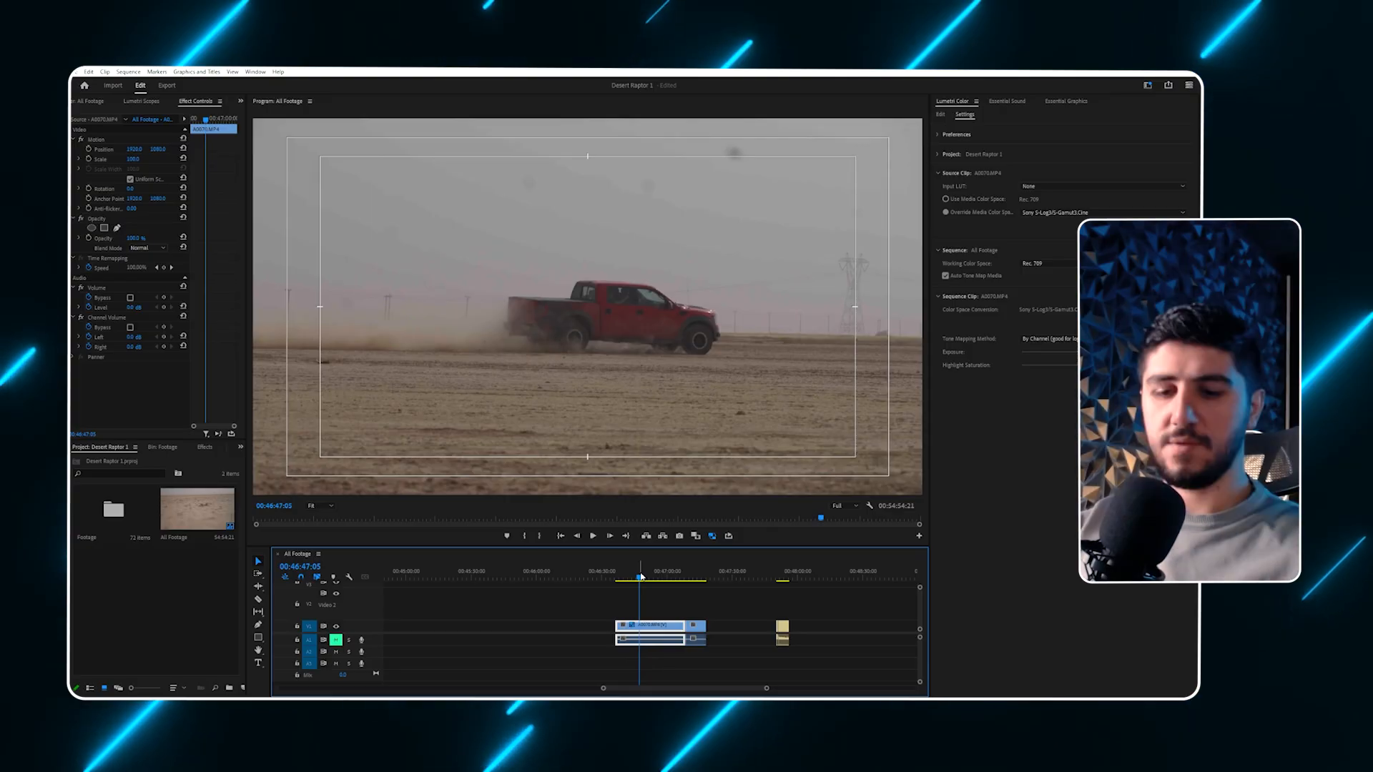
# Compare the labeled groups across the whole sequence and scrub around the yellow-labeled clip.
pyautogui.press('\\')
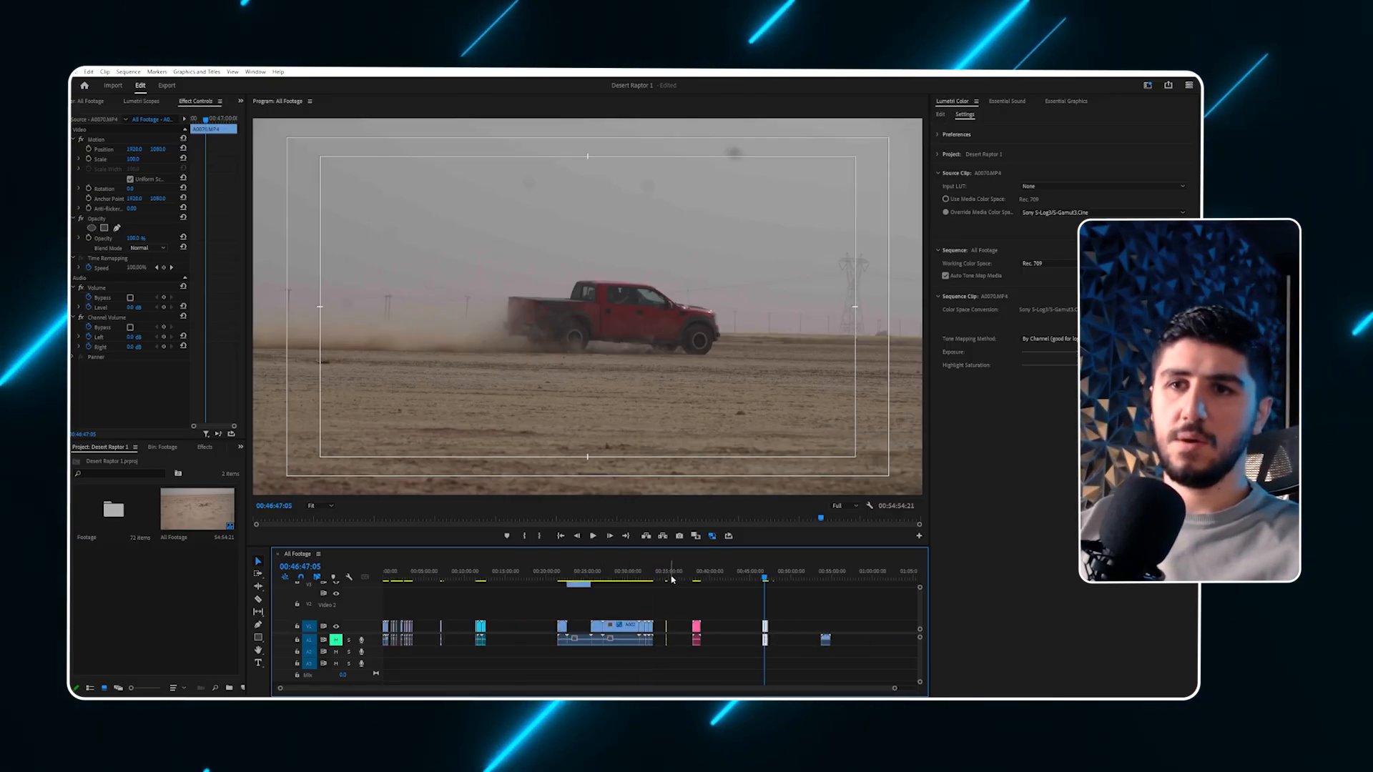
pyautogui.press('=')
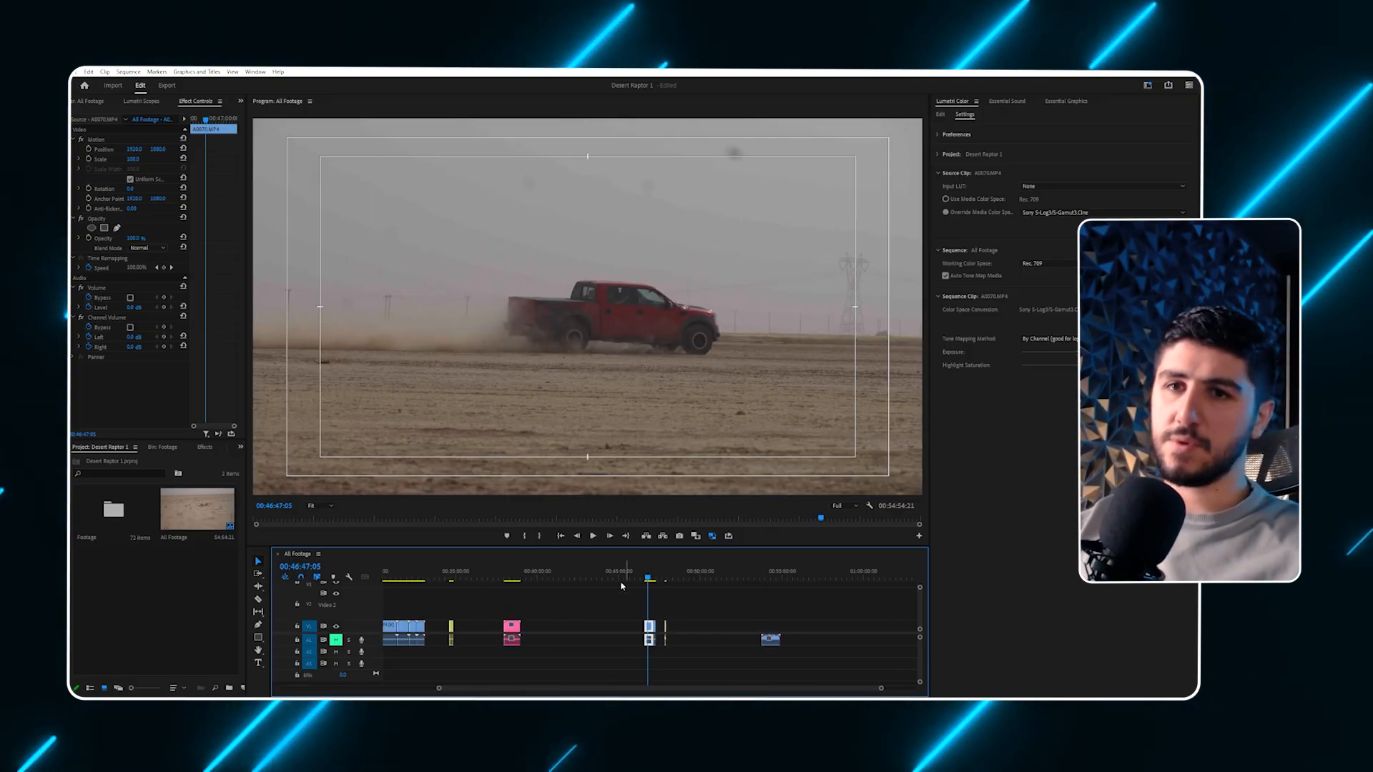
pyautogui.click(448, 575)
pyautogui.press('=')
pyautogui.moveTo(692, 576); pyautogui.dragTo(746, 578)
# Select the three truck-jump clips around 00:34:55:12 and give them the Yellow label.
pyautogui.moveTo(776, 606); pyautogui.dragTo(815, 635)
pyautogui.press('-')
pyautogui.press('-')
pyautogui.press('-')
pyautogui.press('-')
pyautogui.press('-')
pyautogui.click(699, 577)
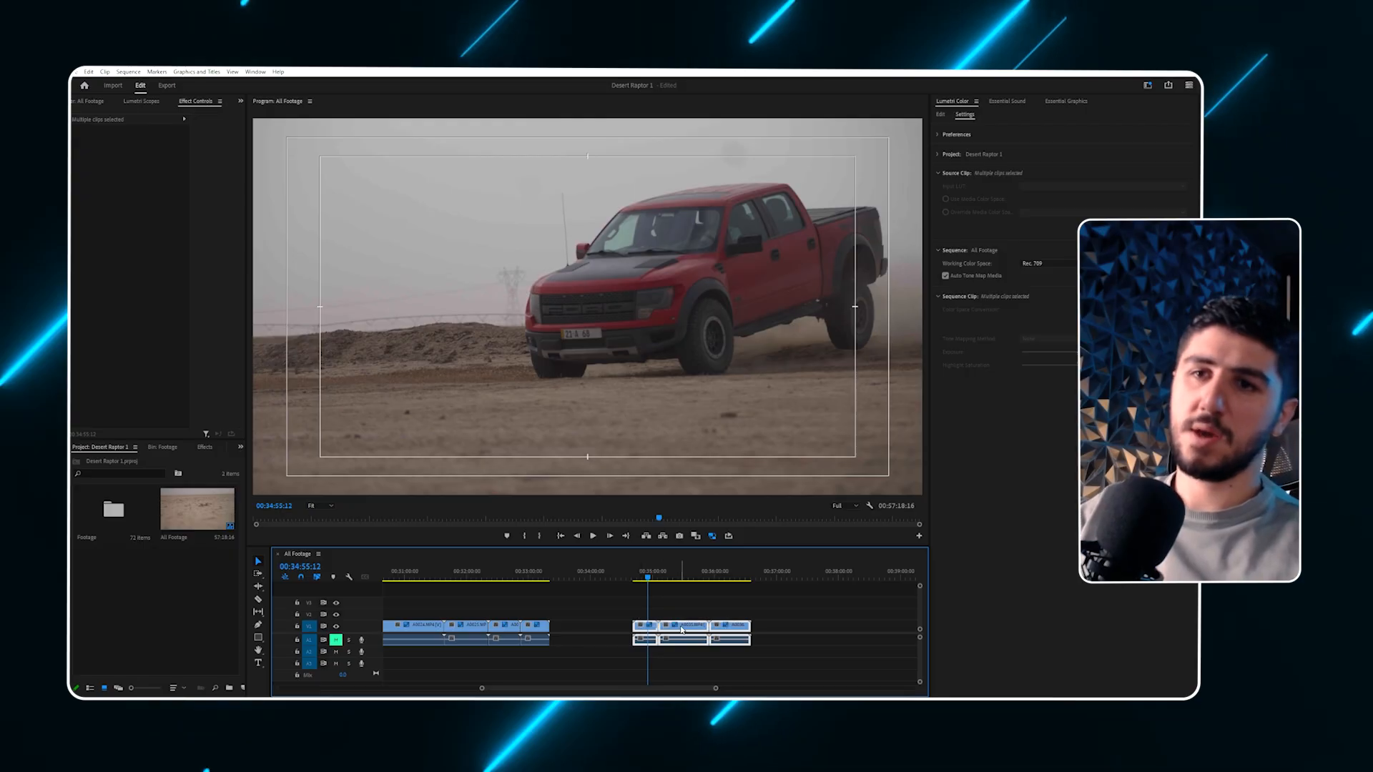
pyautogui.rightClick(682, 630)
pyautogui.moveTo(787, 376)
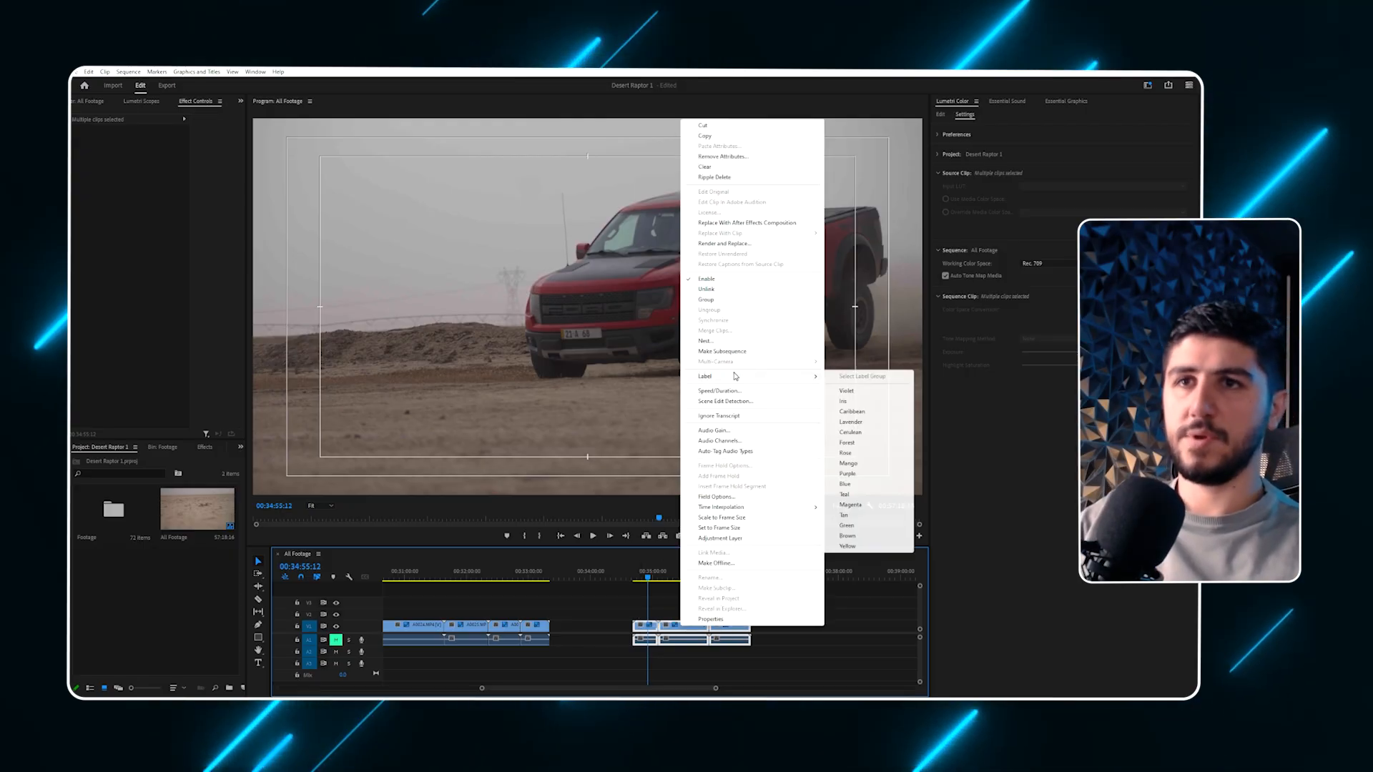
pyautogui.click(847, 546)
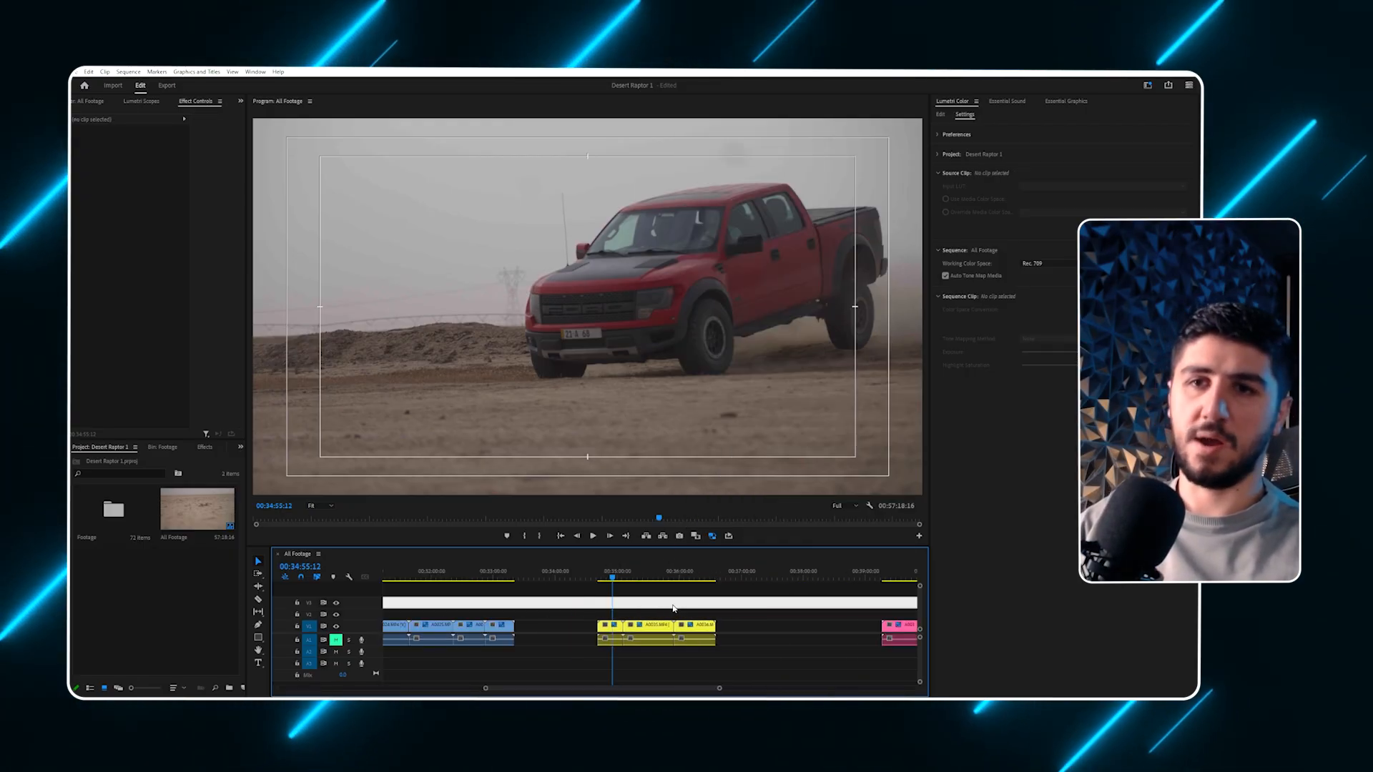
# Check the yellow group in the sequence overview, then play its first clip and scrub the jump to 00:34:54:24.
pyautogui.scroll(-6, 666, 613)
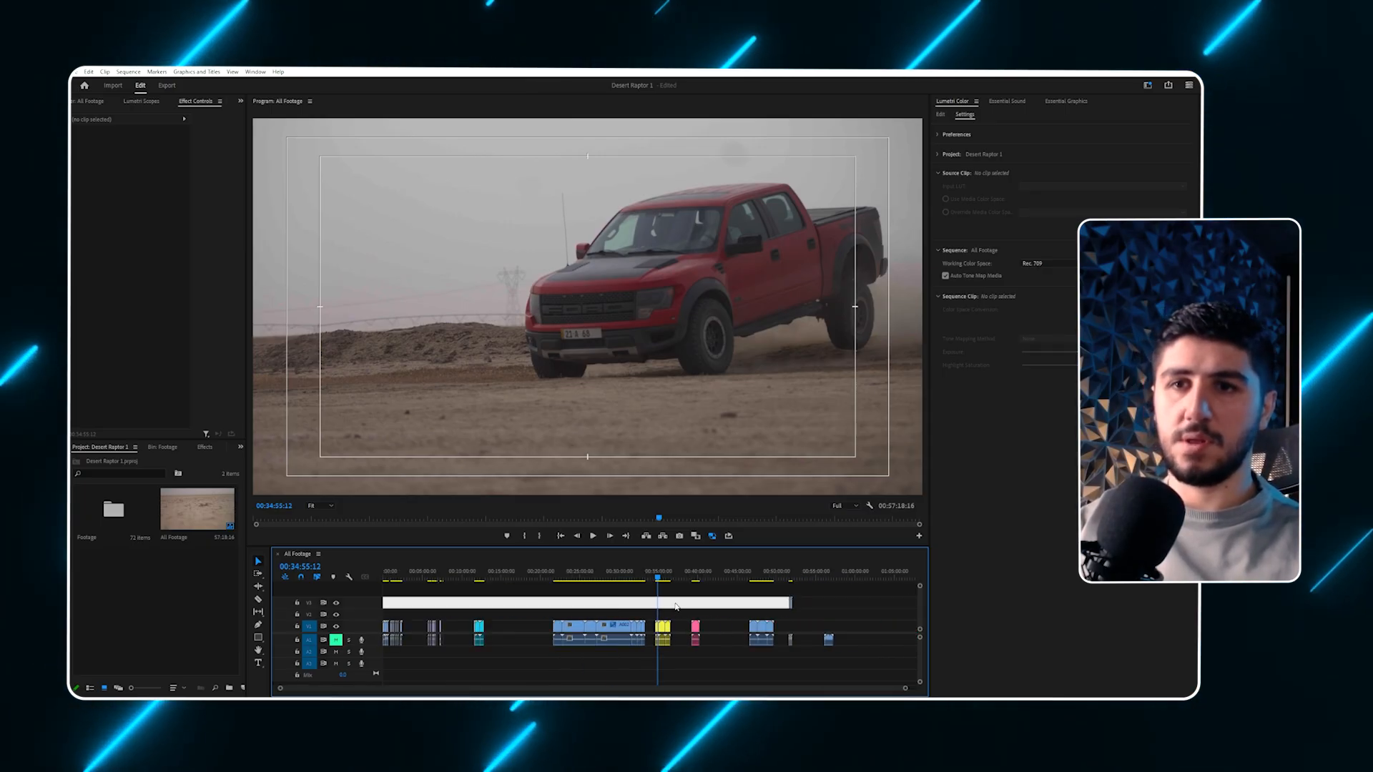
pyautogui.scroll(6, 676, 606)
pyautogui.moveTo(647, 571); pyautogui.dragTo(637, 571)
pyautogui.press('space')
pyautogui.scroll(3, 638, 572)
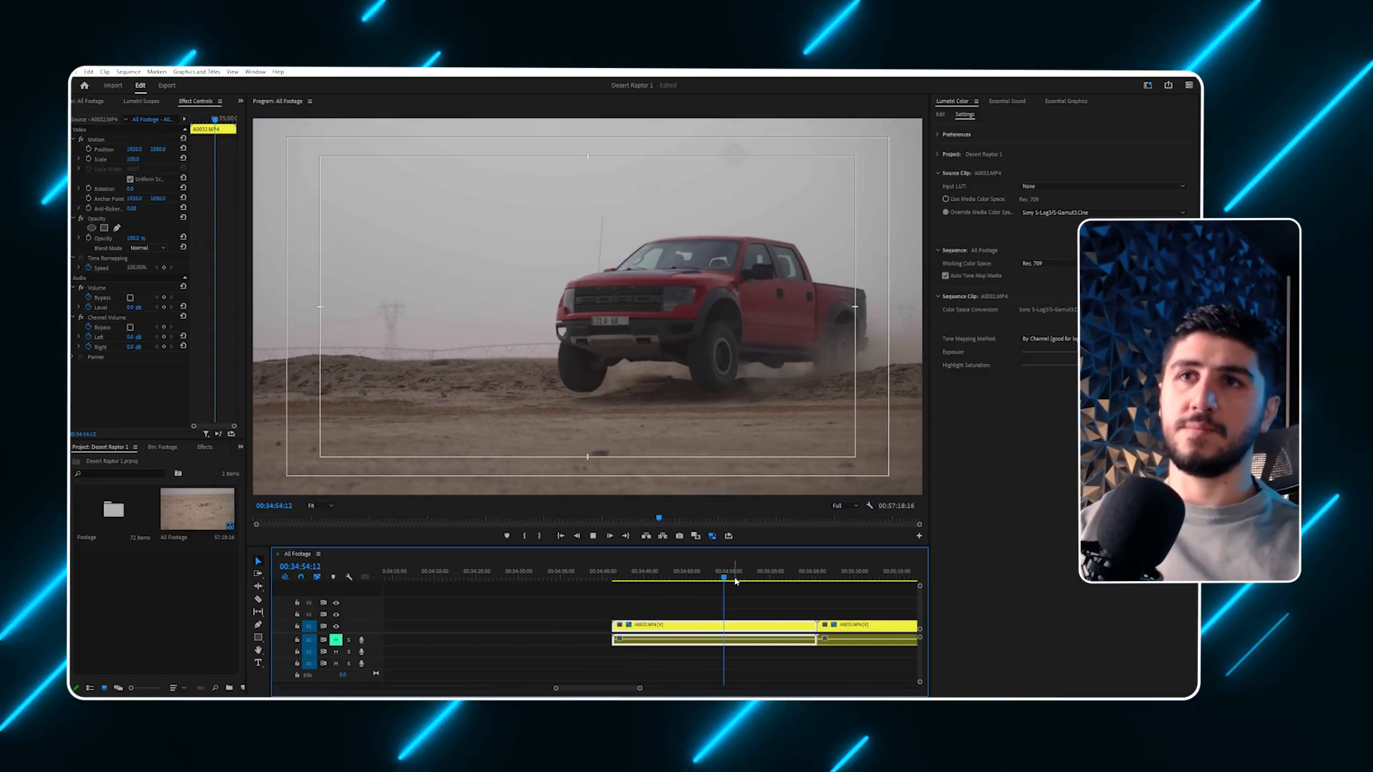
pyautogui.moveTo(735, 576); pyautogui.dragTo(729, 580)
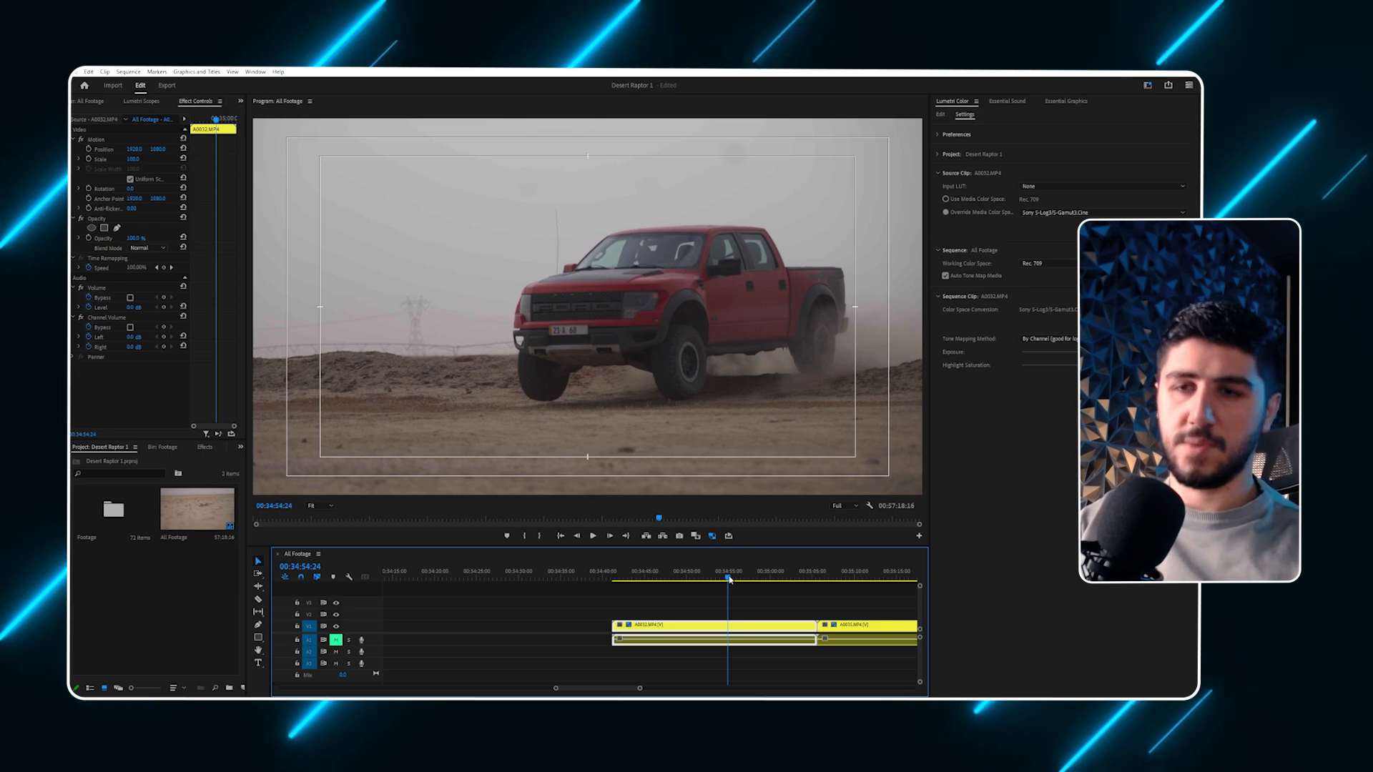
# Trim the beginning and end of the second yellow clip, keeping the truck's jump around 00:35:43:08.
pyautogui.scroll(-5, 708, 584)
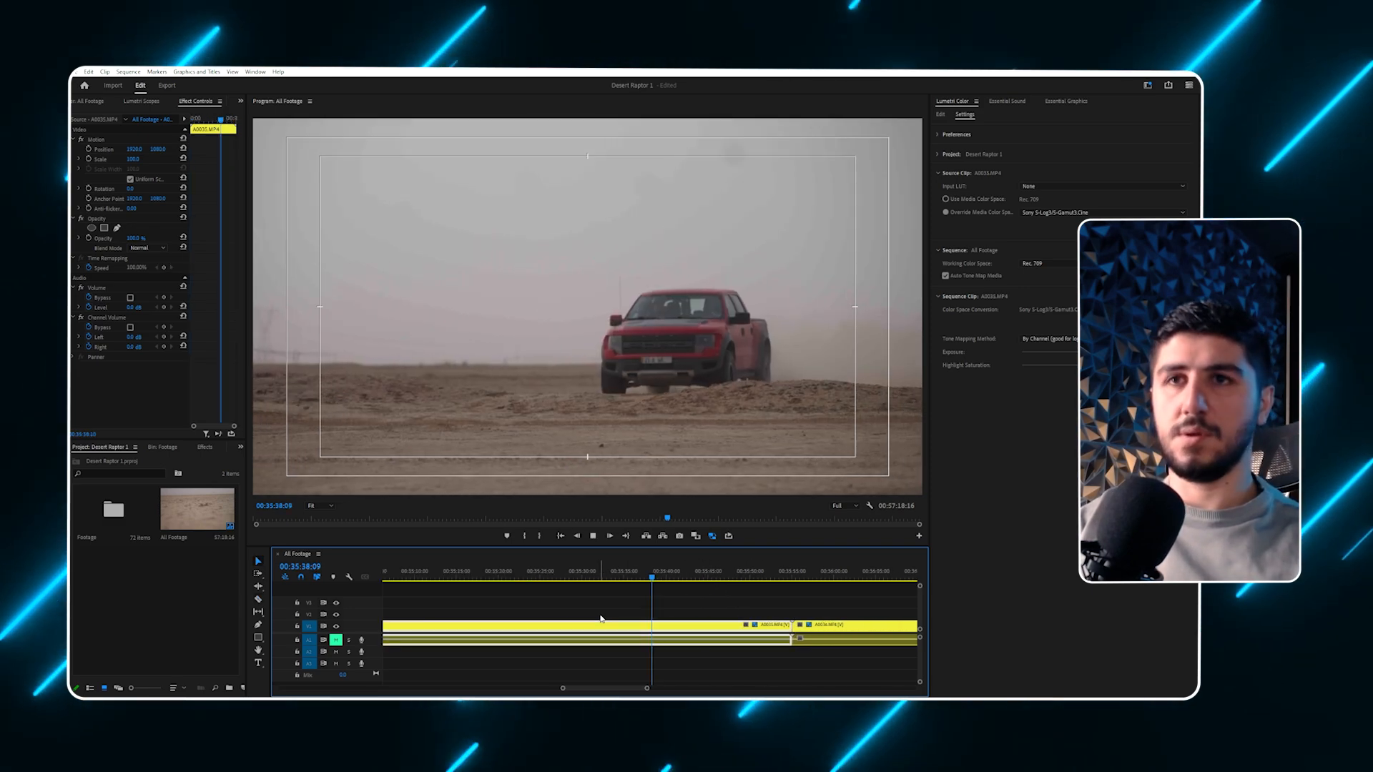
pyautogui.press('-')
pyautogui.moveTo(514, 627); pyautogui.dragTo(627, 627)
pyautogui.press('=')
pyautogui.press('=')
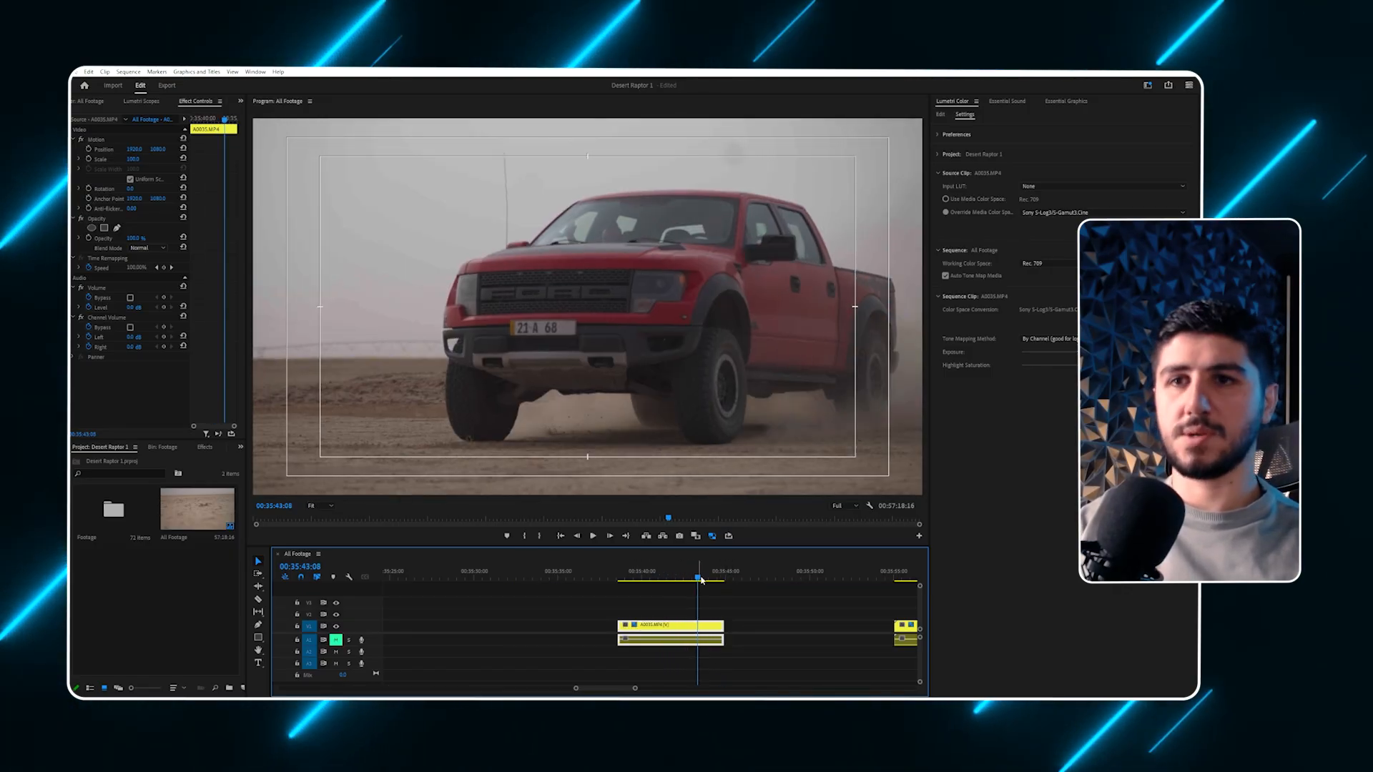
# Scrub to 00:36:06:03 in the third yellow clip and play the truck's jump.
pyautogui.moveTo(701, 580); pyautogui.dragTo(757, 578)
pyautogui.press('-')
pyautogui.press('-')
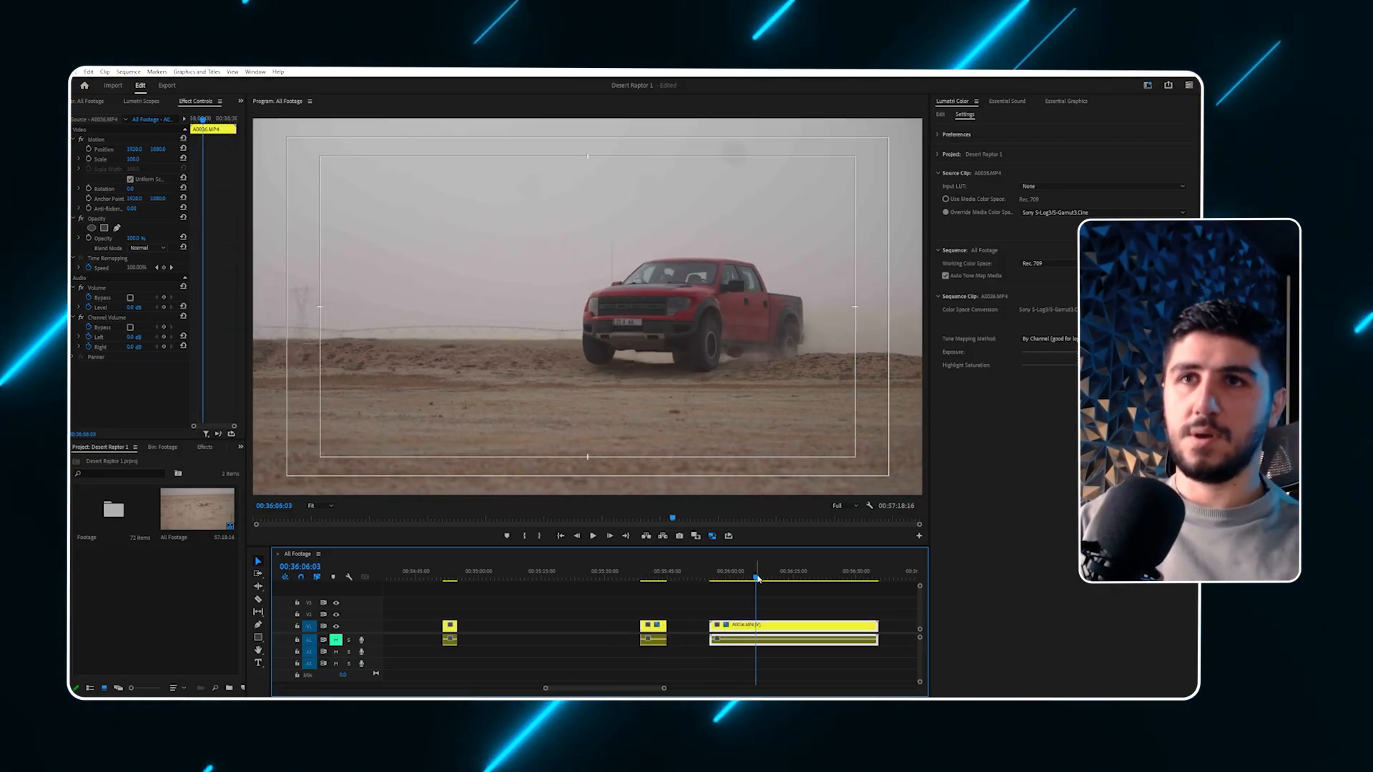
pyautogui.press('=')
pyautogui.press('space')
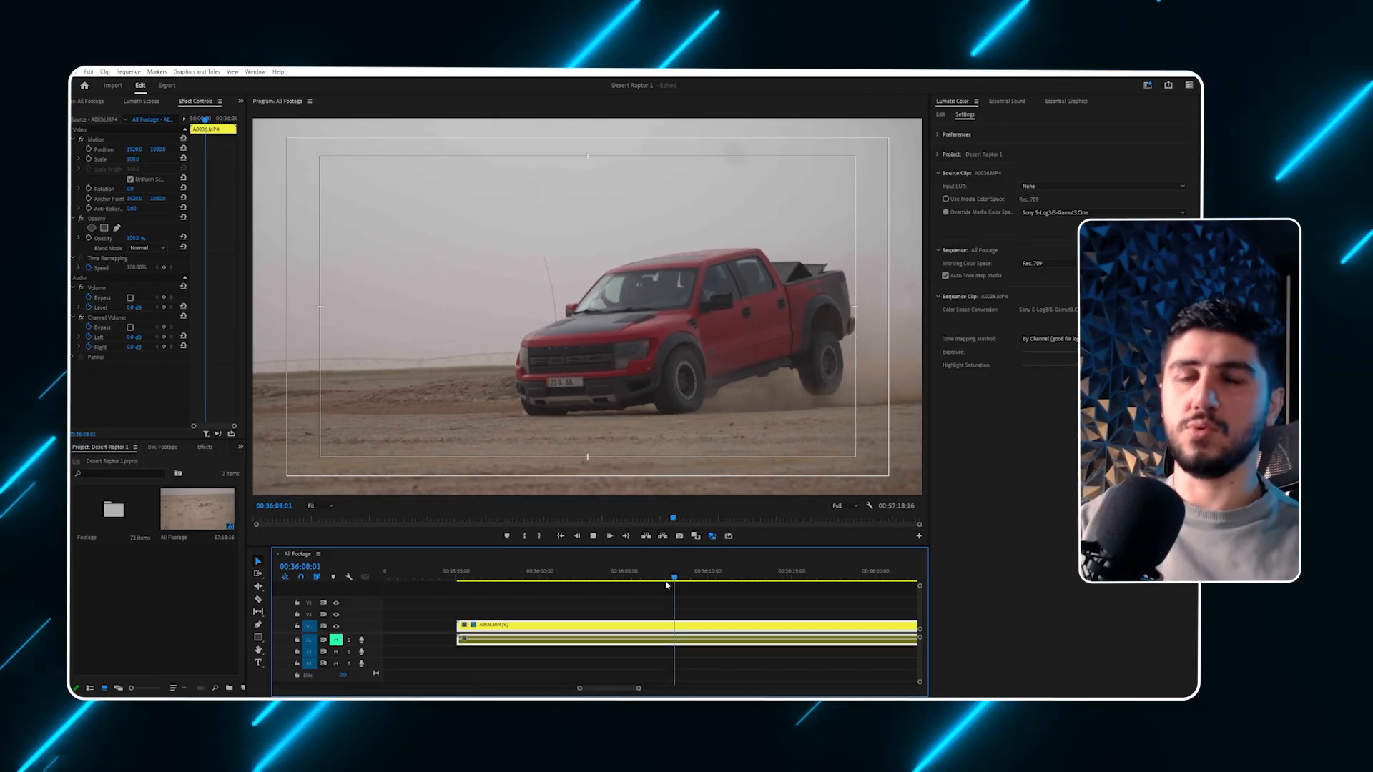
# Scrub the purple clip of the truck kicking up dust back to 00:07:05:19.
pyautogui.press('-')
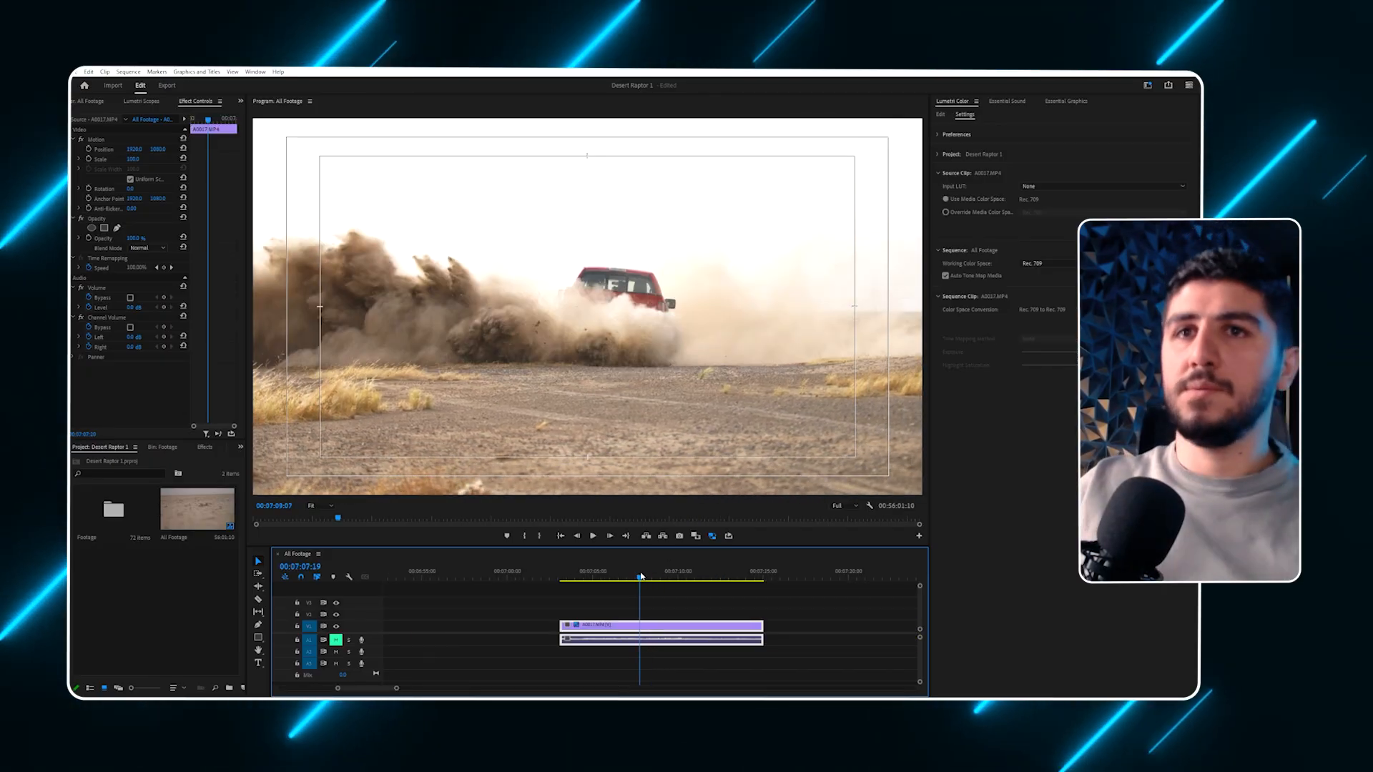
pyautogui.moveTo(641, 577); pyautogui.dragTo(603, 577)
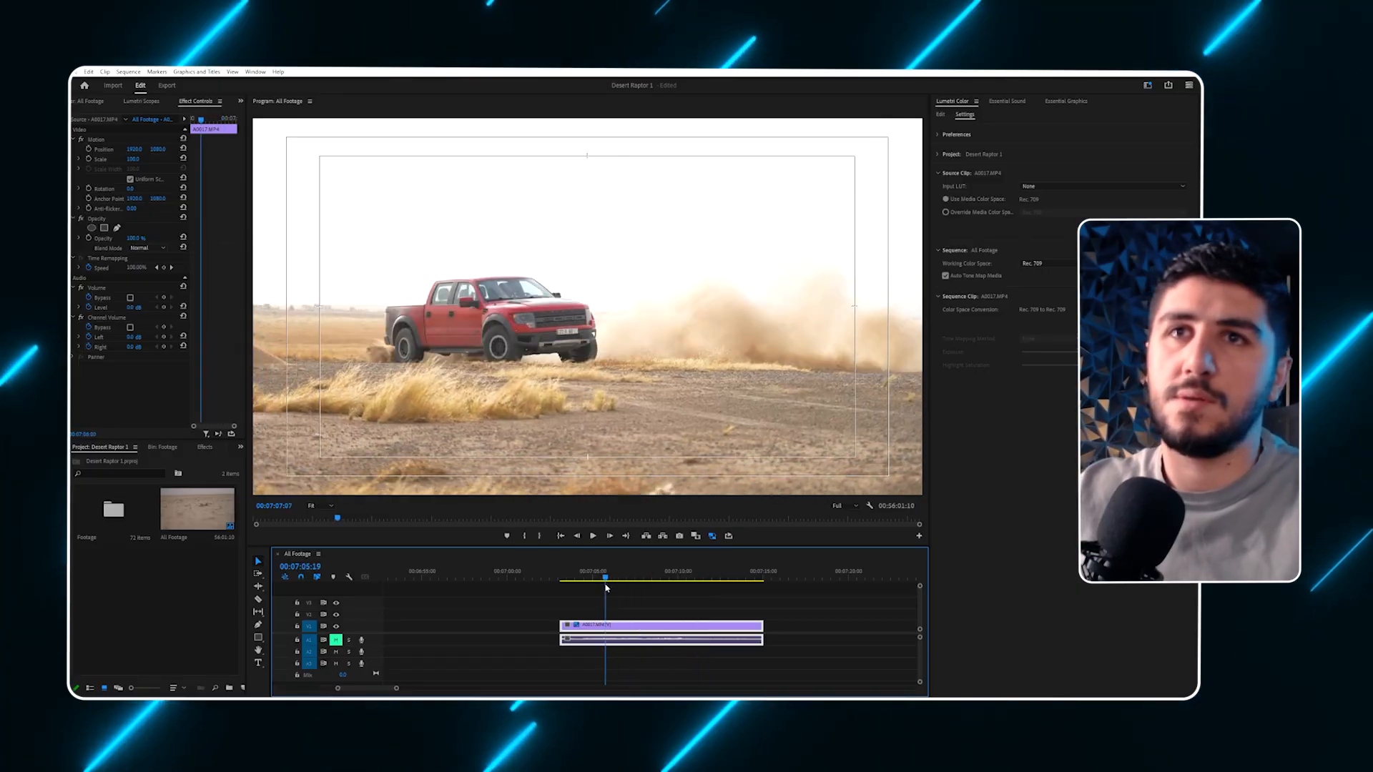
pyautogui.press('-')
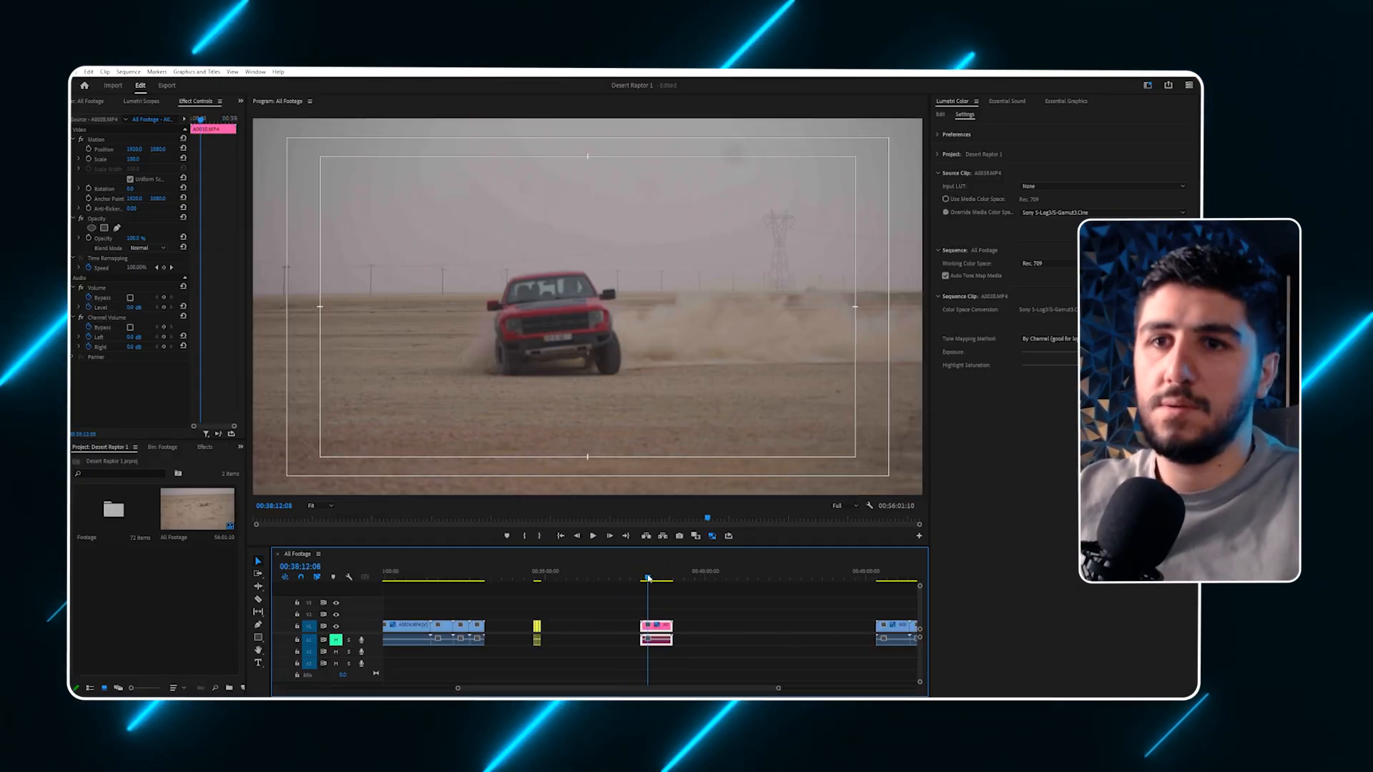
# Scrub the pink clip around 00:38:12:08, then go back to the yellow group near 00:34:43:11.
pyautogui.moveTo(650, 577); pyautogui.dragTo(607, 579)
pyautogui.press('-')
pyautogui.press('=')
pyautogui.press('=')
pyautogui.press('-')
pyautogui.click(527, 578)
pyautogui.press('-')
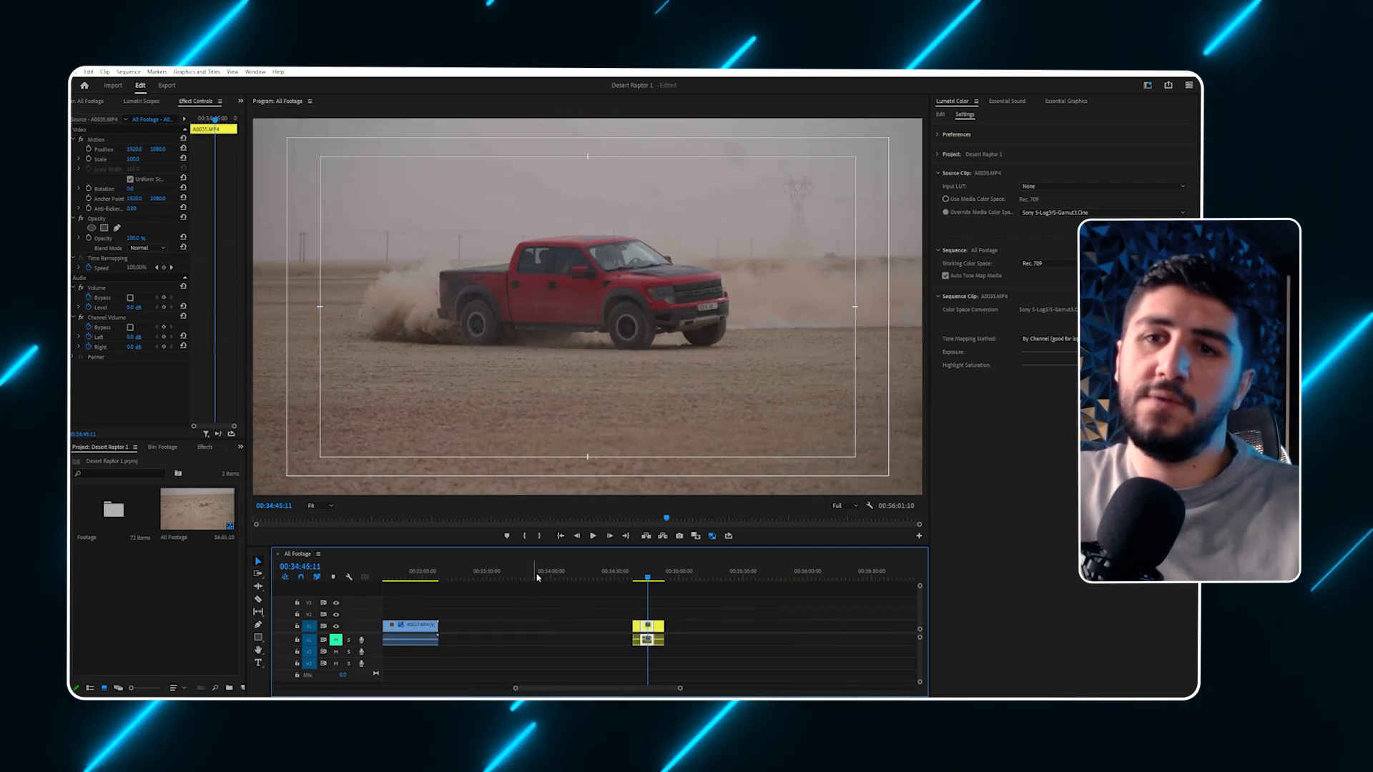
# Scrub the truck's drift in the pink clip between 00:38:22:11 and 00:38:20:16, then check its place in the whole sequence.
pyautogui.press('=')
pyautogui.moveTo(747, 577); pyautogui.dragTo(766, 577)
pyautogui.press('=')
pyautogui.press('=')
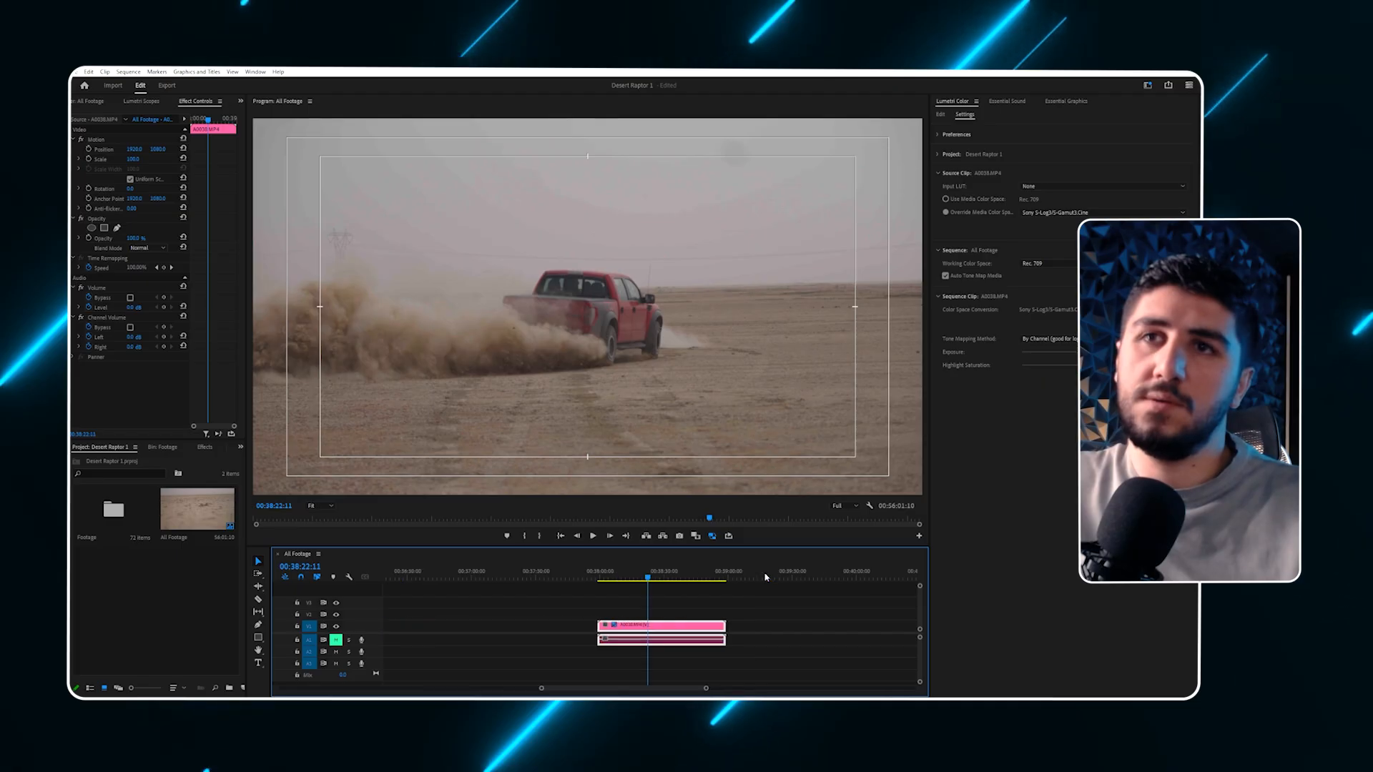
pyautogui.click(640, 578)
pyautogui.press('-')
pyautogui.press('-')
pyautogui.press('-')
pyautogui.press('-')
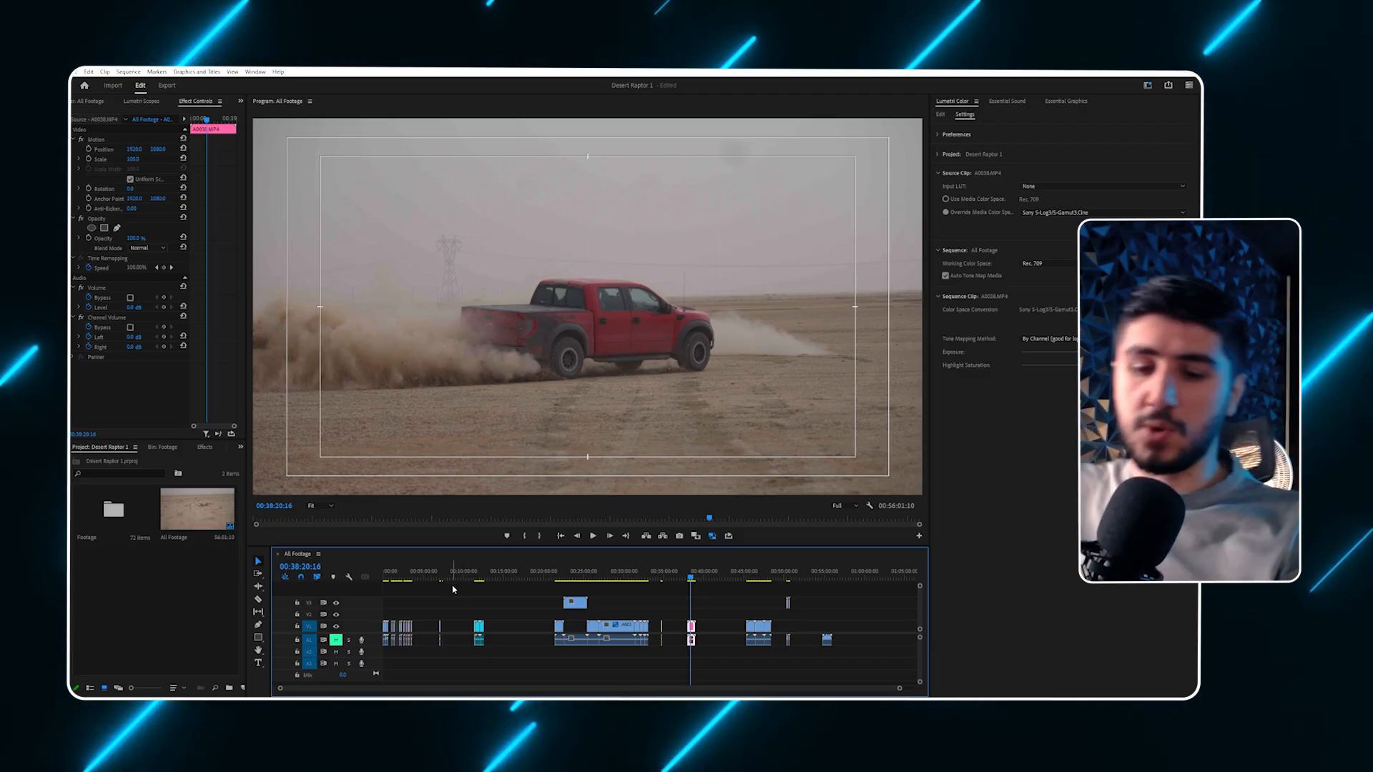
# Compare the pink clip with the two purple clips after 00:06:52:00, scrubbing them to 00:07:11:12.
pyautogui.click(440, 578)
pyautogui.press('=')
pyautogui.press('=')
pyautogui.press('=')
pyautogui.press('=')
pyautogui.press('=')
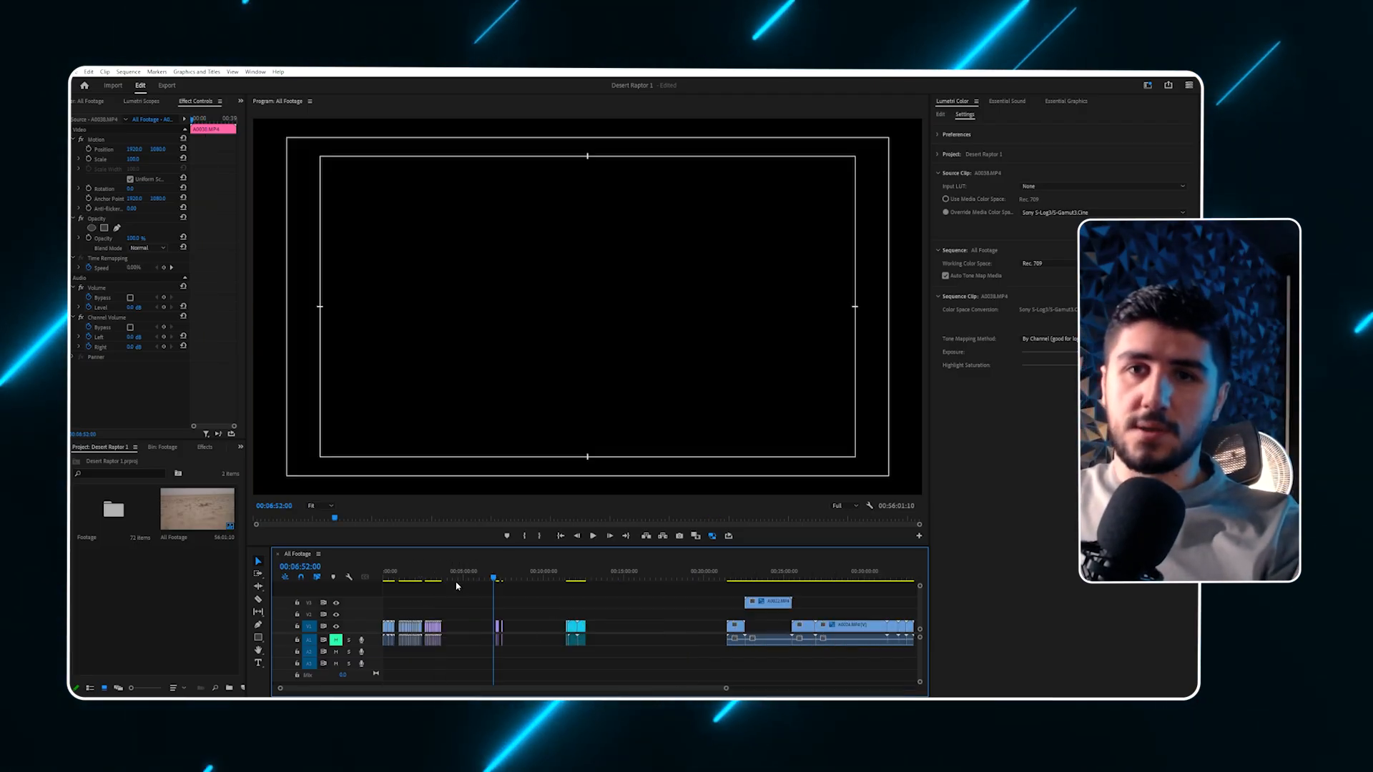
pyautogui.moveTo(708, 575); pyautogui.dragTo(636, 586)
pyautogui.moveTo(648, 579); pyautogui.dragTo(704, 573)
pyautogui.press('=')
pyautogui.press('=')
pyautogui.press('-')
pyautogui.press('-')
pyautogui.press('-')
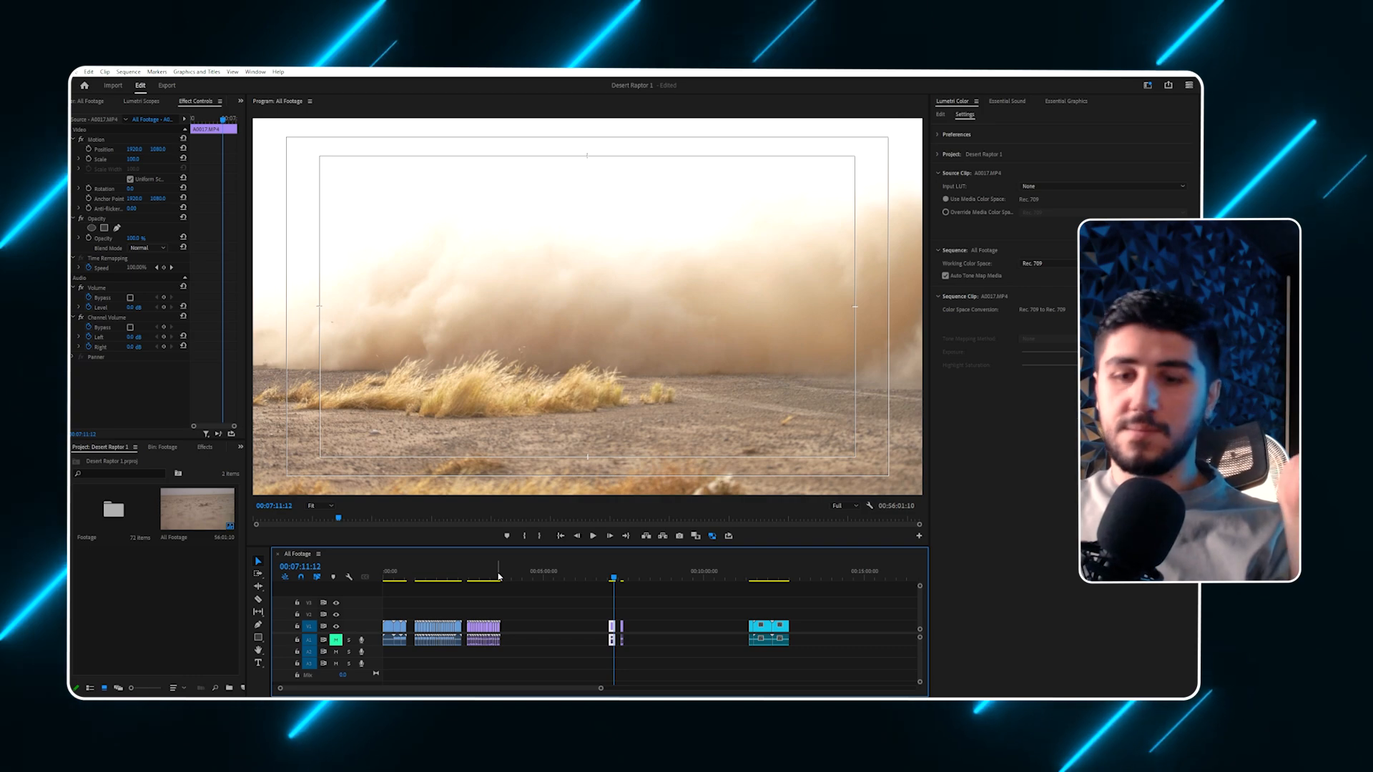
pyautogui.press('=')
pyautogui.press('=')
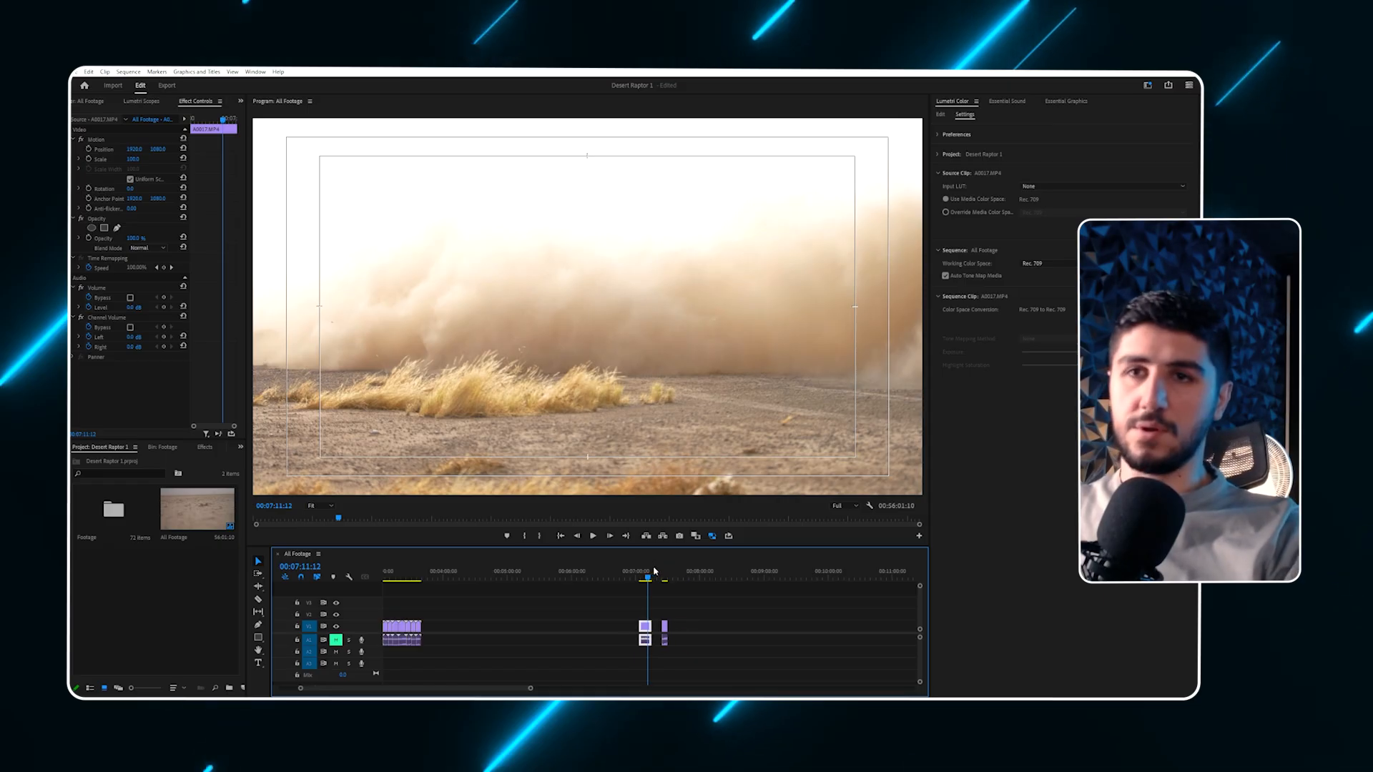
# Move the pink drift clip from around 00:38:31:06 to an earlier spot and scrub it to 00:34:01:01.
pyautogui.press('-')
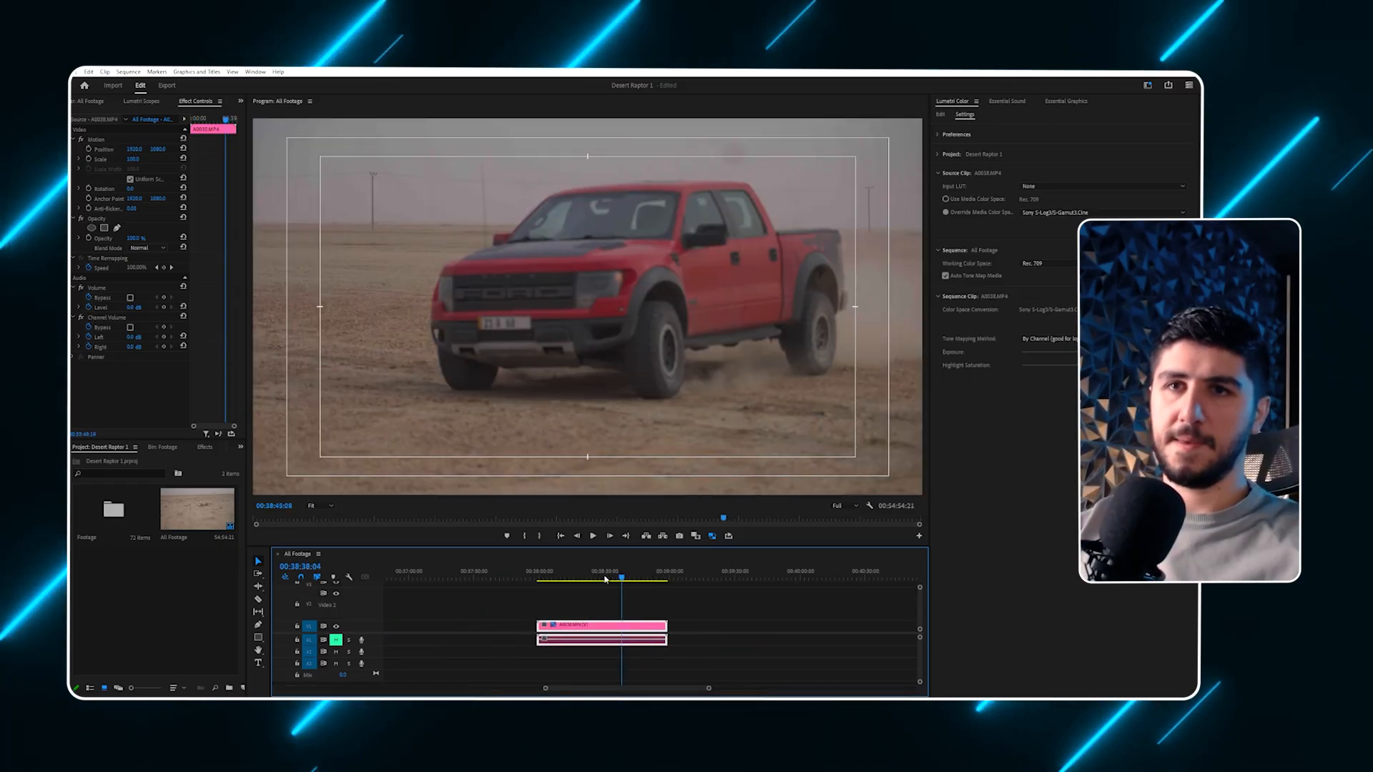
pyautogui.press('-')
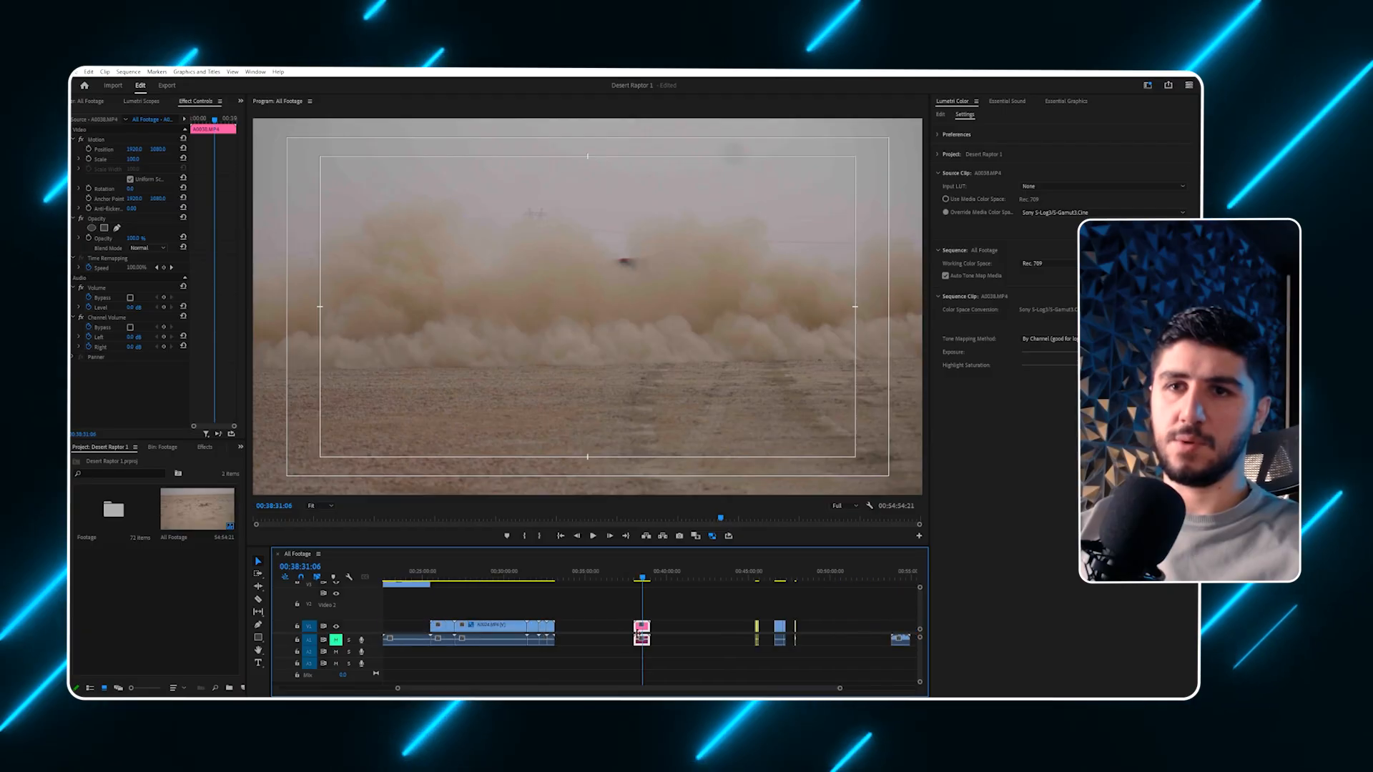
pyautogui.moveTo(638, 626); pyautogui.dragTo(577, 633)
pyautogui.moveTo(571, 576); pyautogui.dragTo(570, 576)
pyautogui.press('=')
pyautogui.press('=')
pyautogui.press('=')
pyautogui.press('=')
pyautogui.moveTo(691, 572); pyautogui.dragTo(683, 571)
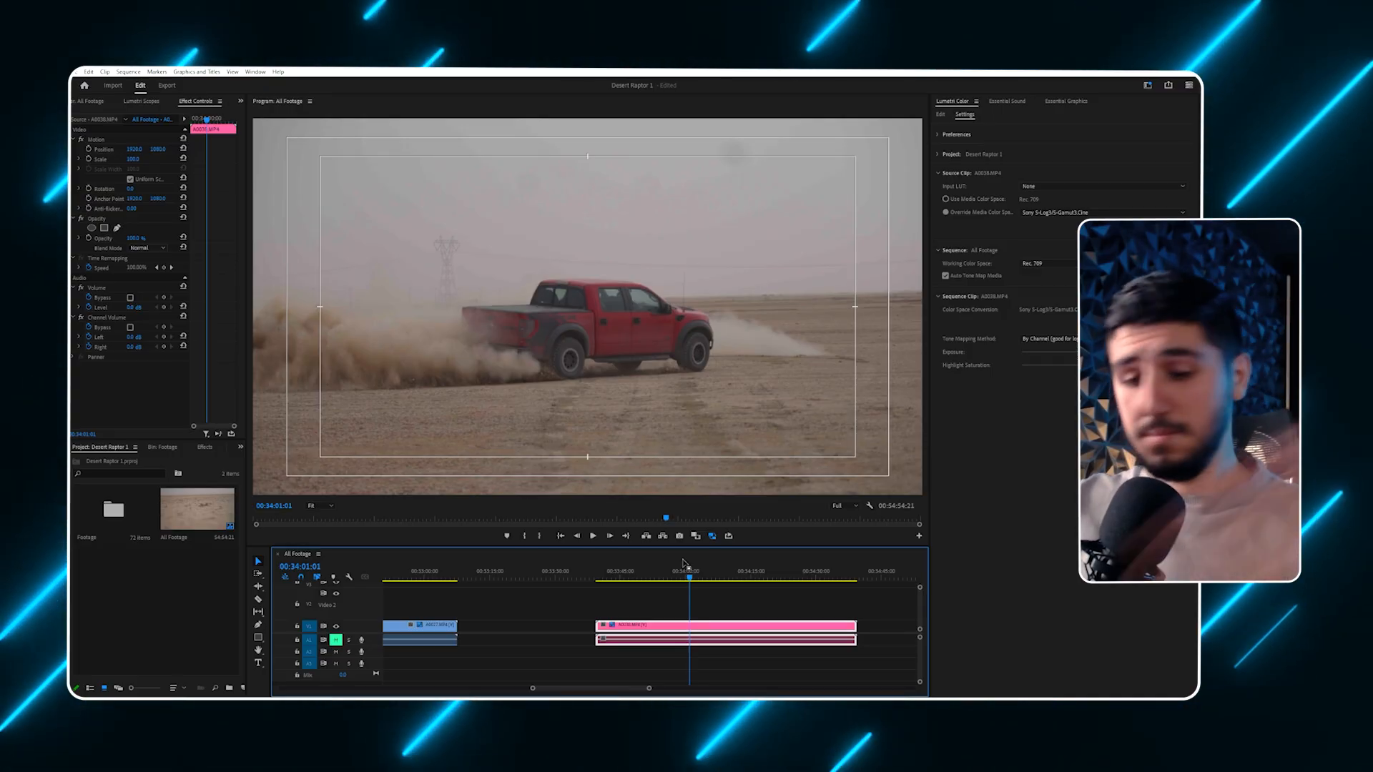
# Scrub the blue tracking shots of the truck from 00:26:11:09 to 00:31:45:10.
pyautogui.click(748, 576)
pyautogui.press('-')
pyautogui.moveTo(661, 576); pyautogui.dragTo(672, 576)
pyautogui.press('-')
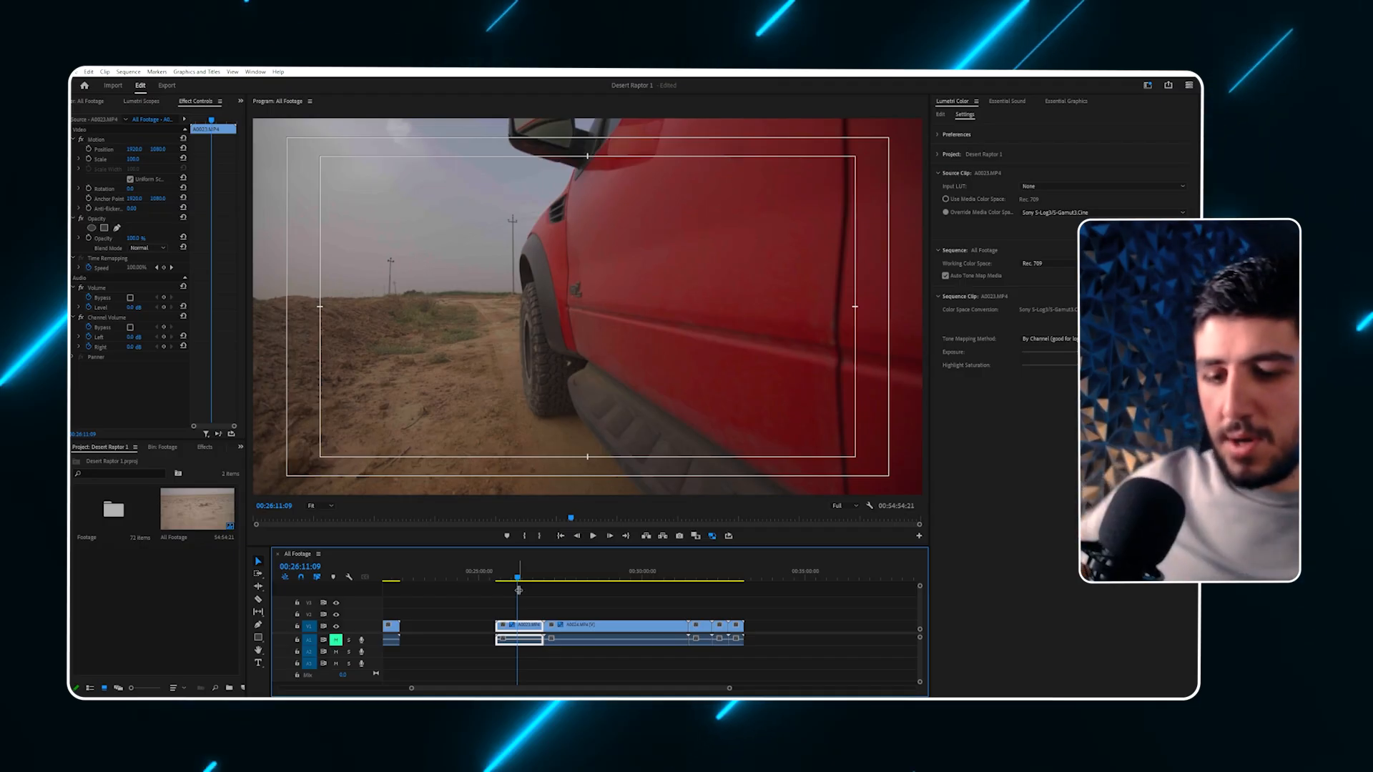
pyautogui.moveTo(519, 590); pyautogui.dragTo(769, 593)
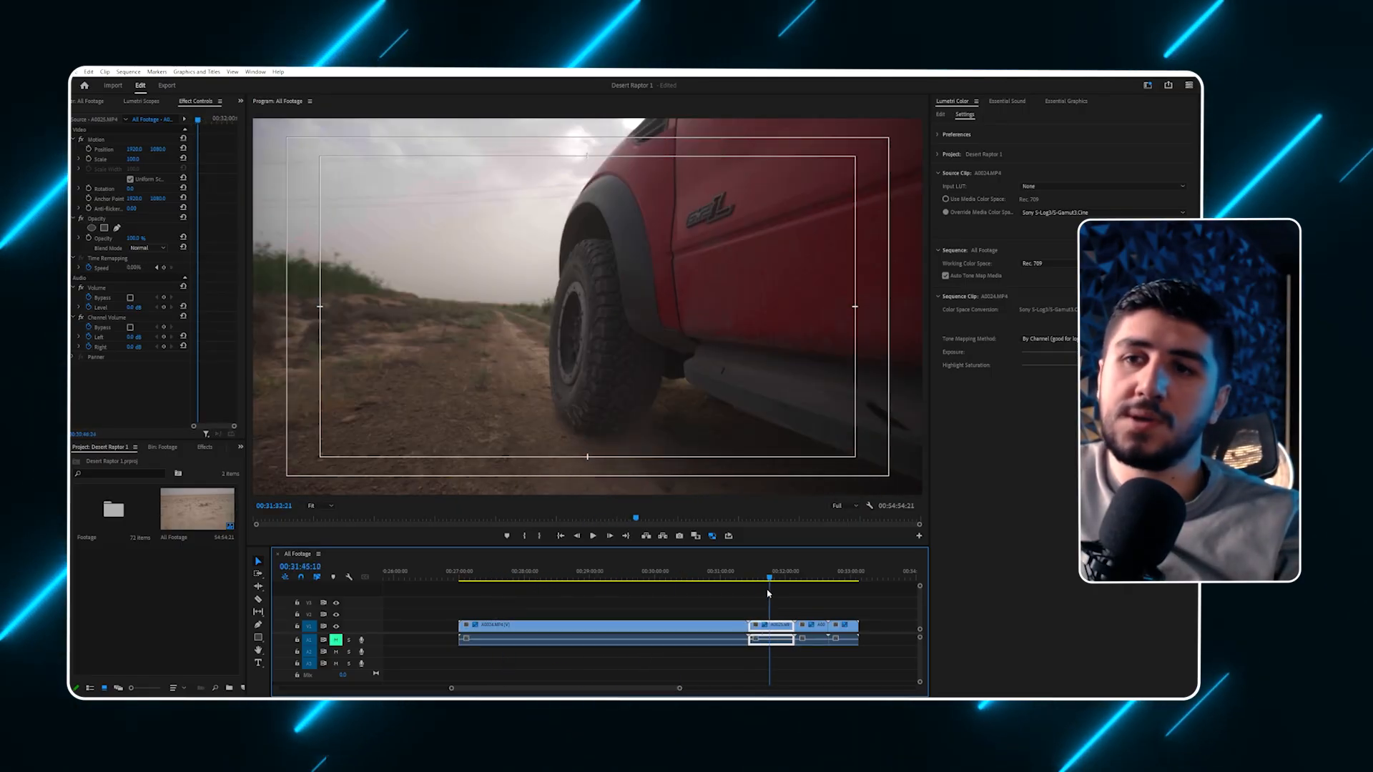
# Play and scrub the blue clip of the truck approaching on the dirt track, then trim its end at 00:31:54:24.
pyautogui.press('=')
pyautogui.press('=')
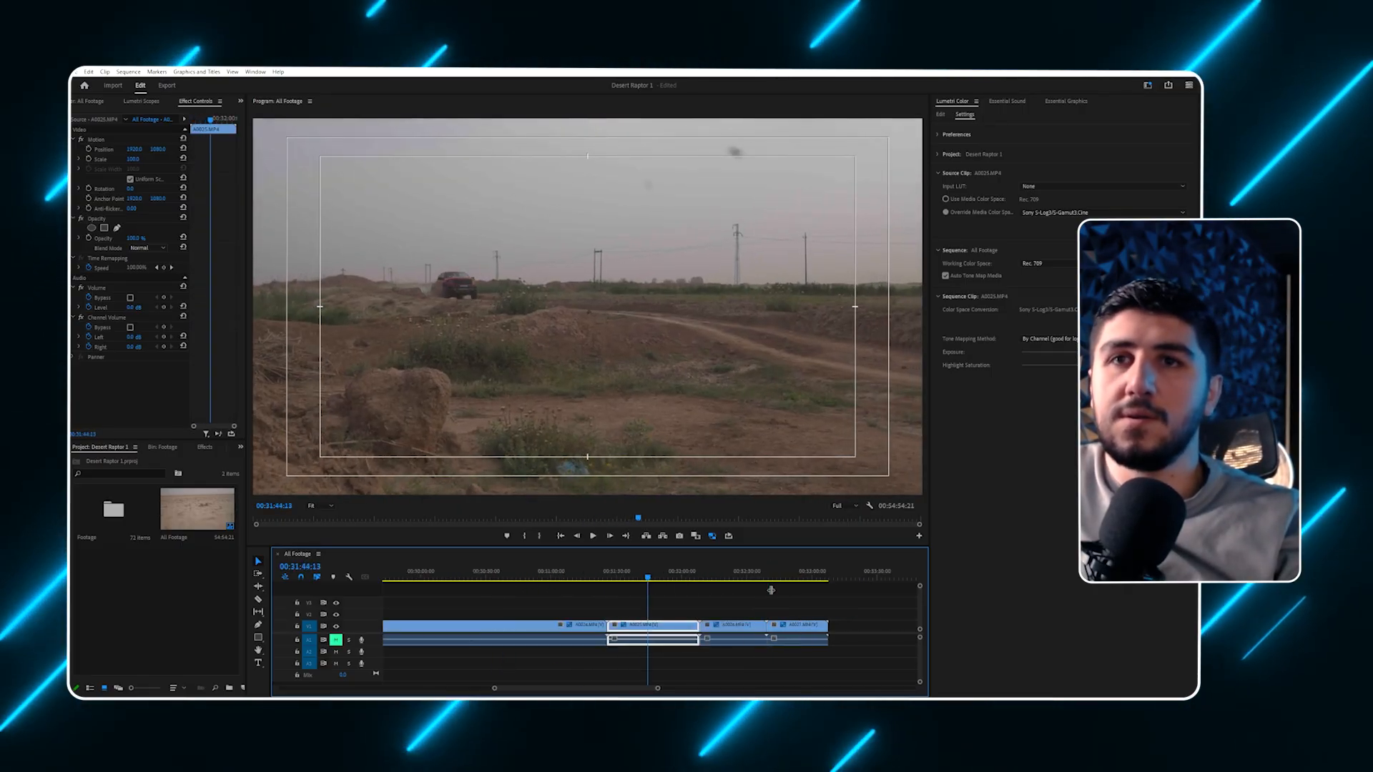
pyautogui.press('space')
pyautogui.click(656, 577)
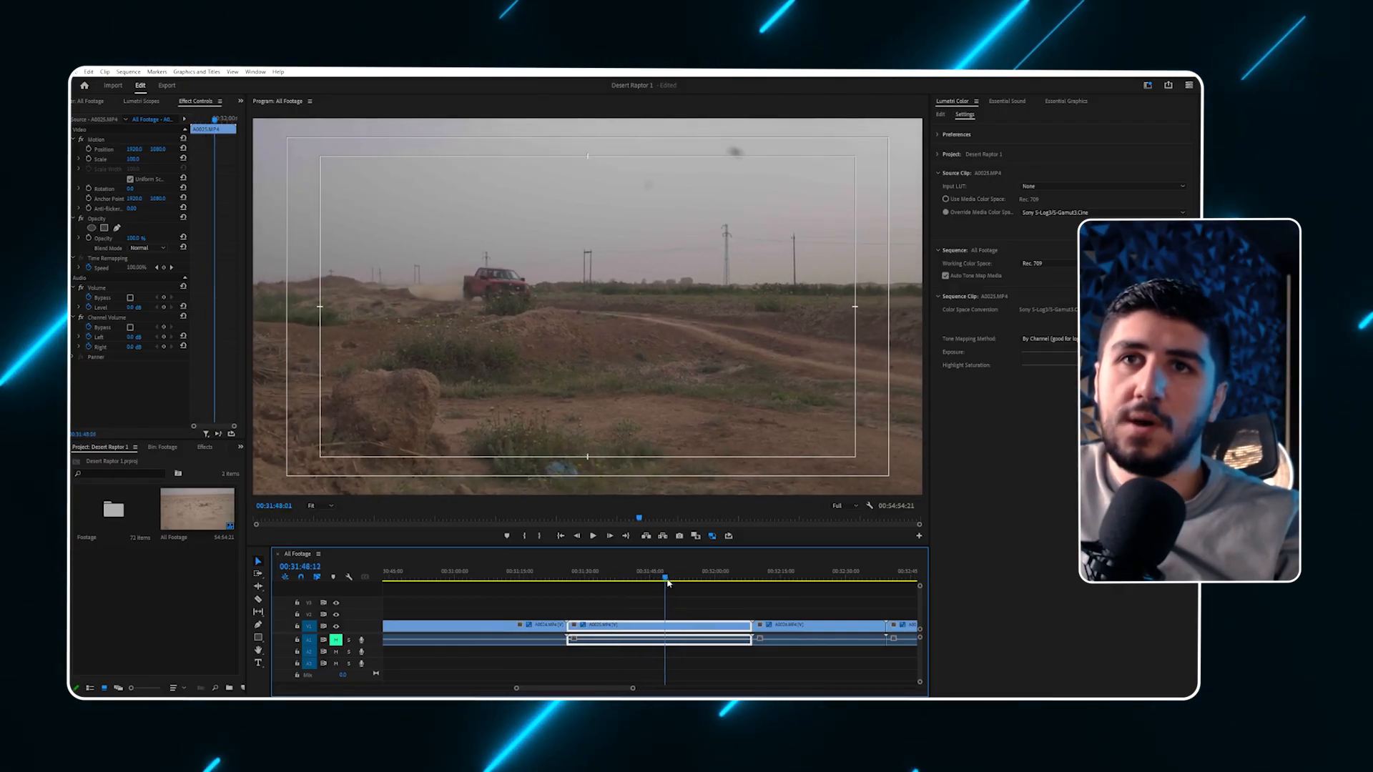
pyautogui.moveTo(684, 583)
pyautogui.mouseDown()
pyautogui.moveTo(701, 582)
pyautogui.moveTo(683, 588)
pyautogui.mouseUp()
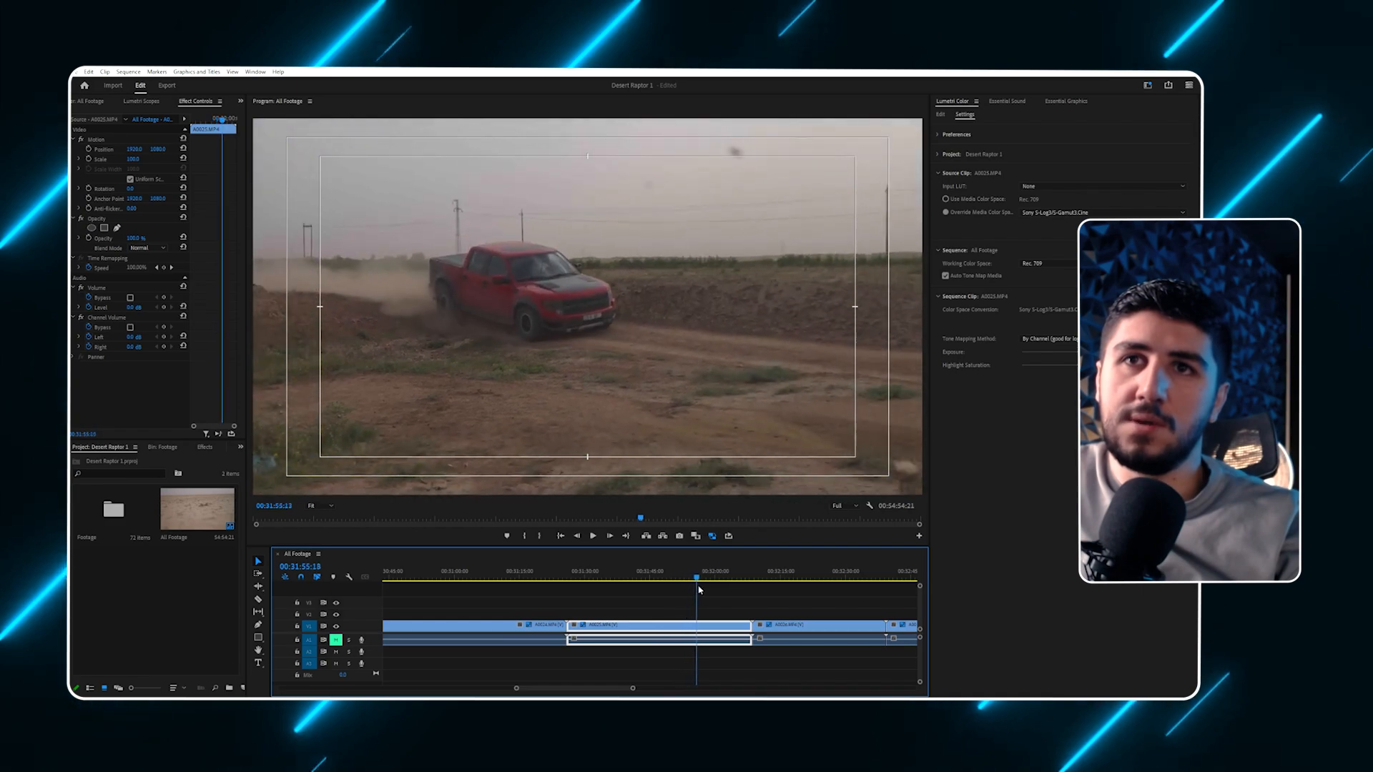
pyautogui.moveTo(711, 589); pyautogui.dragTo(691, 594)
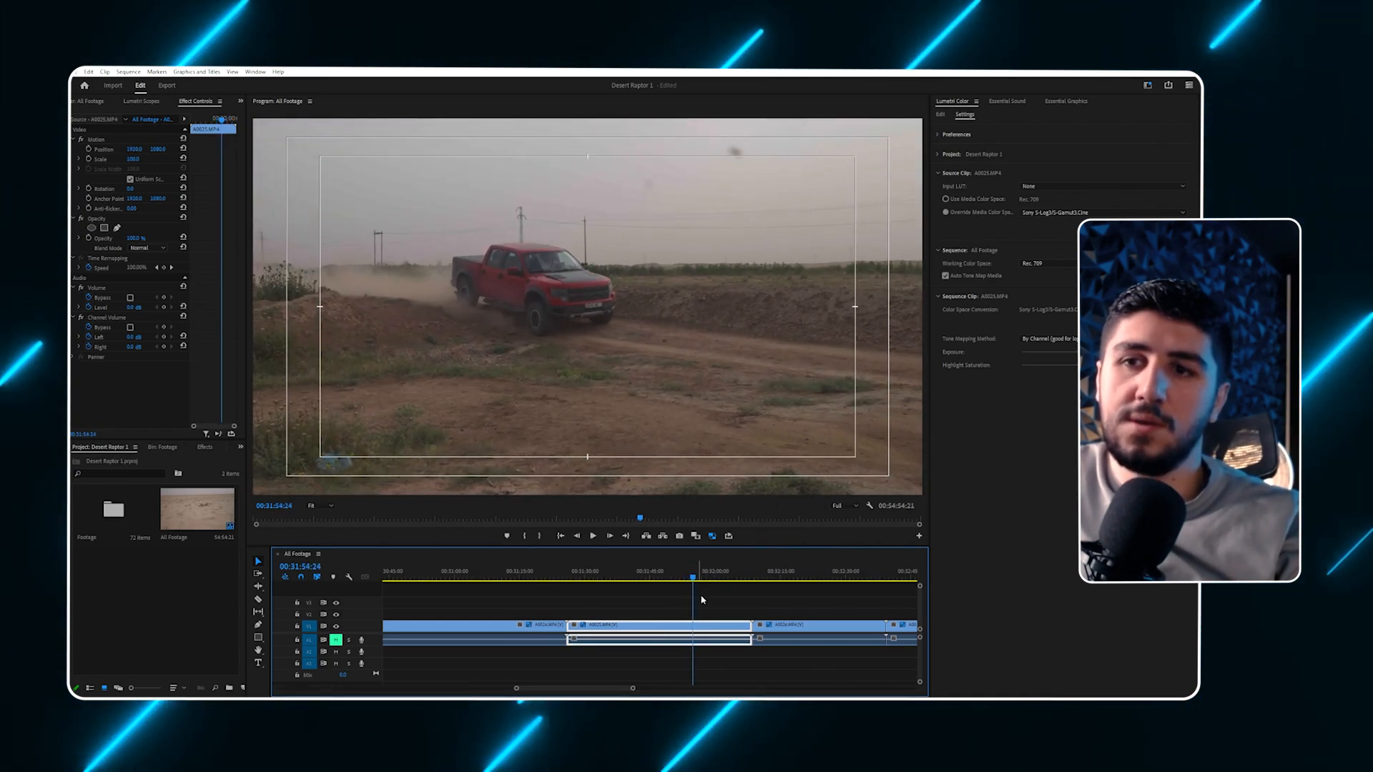
pyautogui.moveTo(690, 624); pyautogui.dragTo(692, 625)
# Find the close-up of the truck's front after 00:32:13:12 and place it directly after the trimmed approach clip.
pyautogui.click(776, 577)
pyautogui.press('-')
pyautogui.press('-')
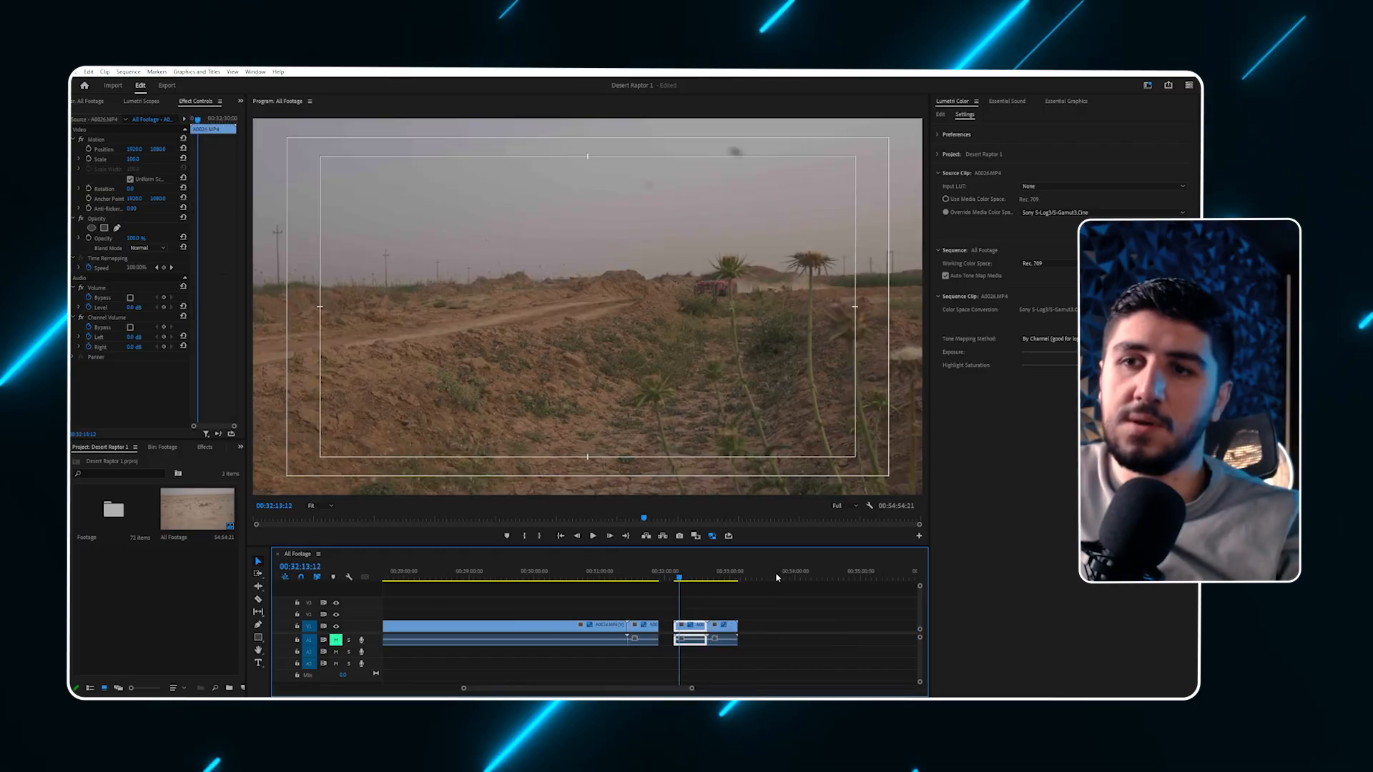
pyautogui.press('=')
pyautogui.press('=')
pyautogui.moveTo(650, 578); pyautogui.dragTo(850, 581)
pyautogui.press('=')
pyautogui.moveTo(501, 628); pyautogui.dragTo(680, 629)
# Play and scrub the cut from the approaching truck to the close-up, restarting from 00:31:51:22.
pyautogui.press('space')
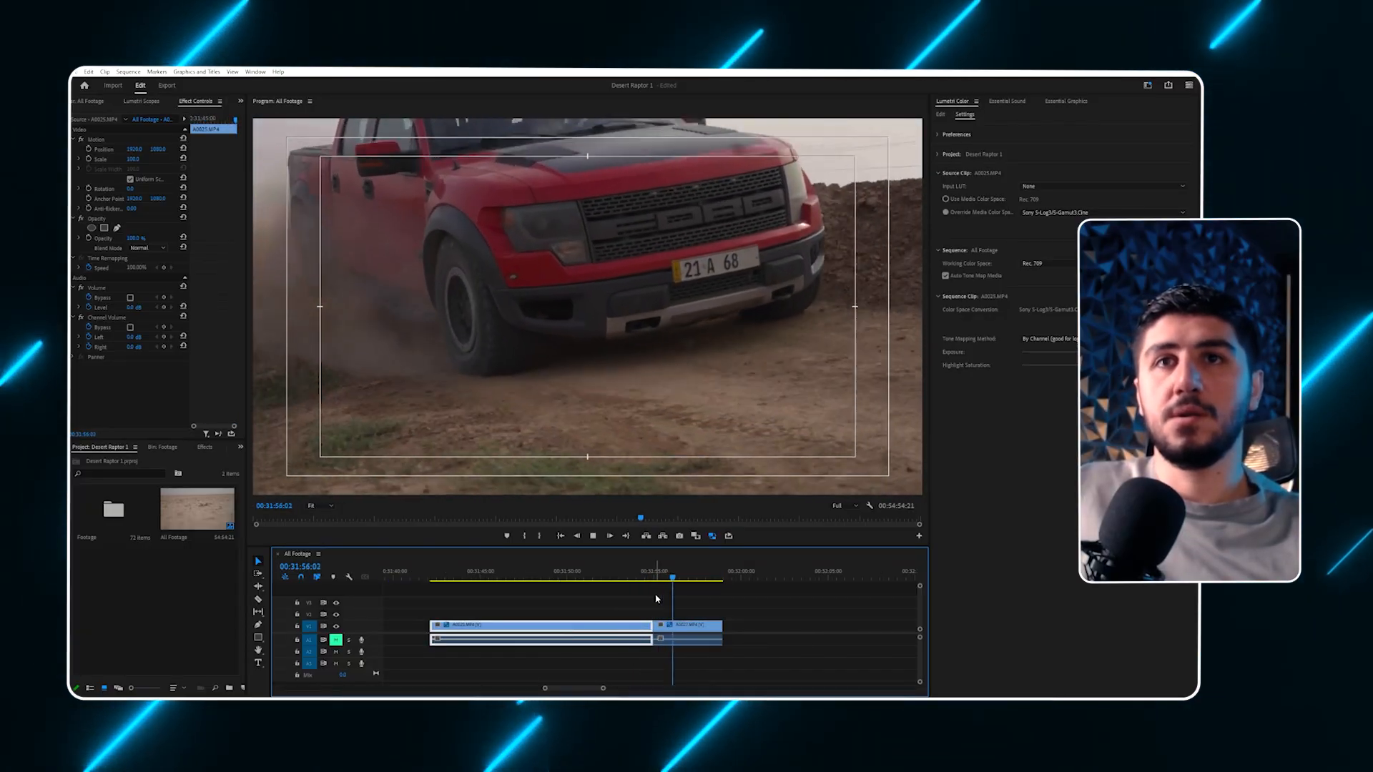
pyautogui.click(601, 576)
pyautogui.press('space')
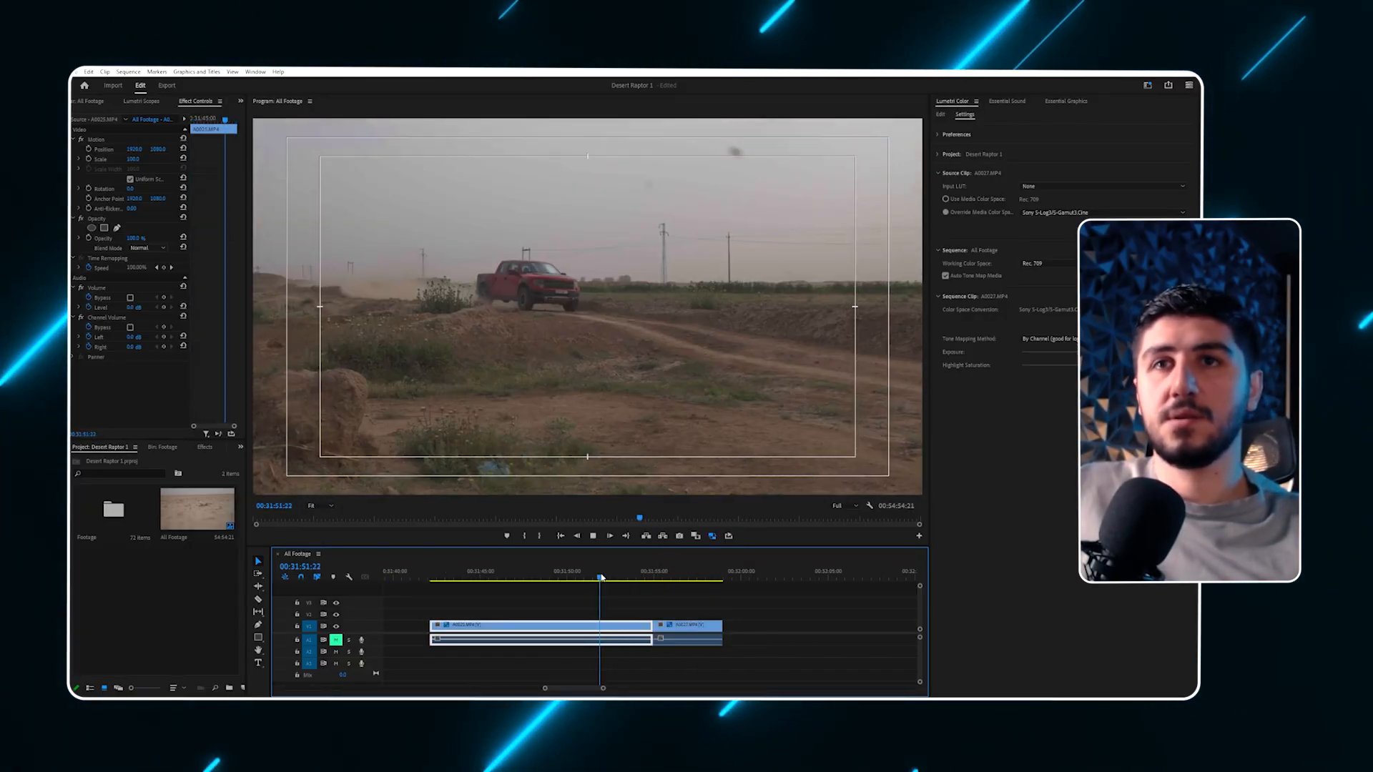
pyautogui.moveTo(442, 582); pyautogui.dragTo(595, 576)
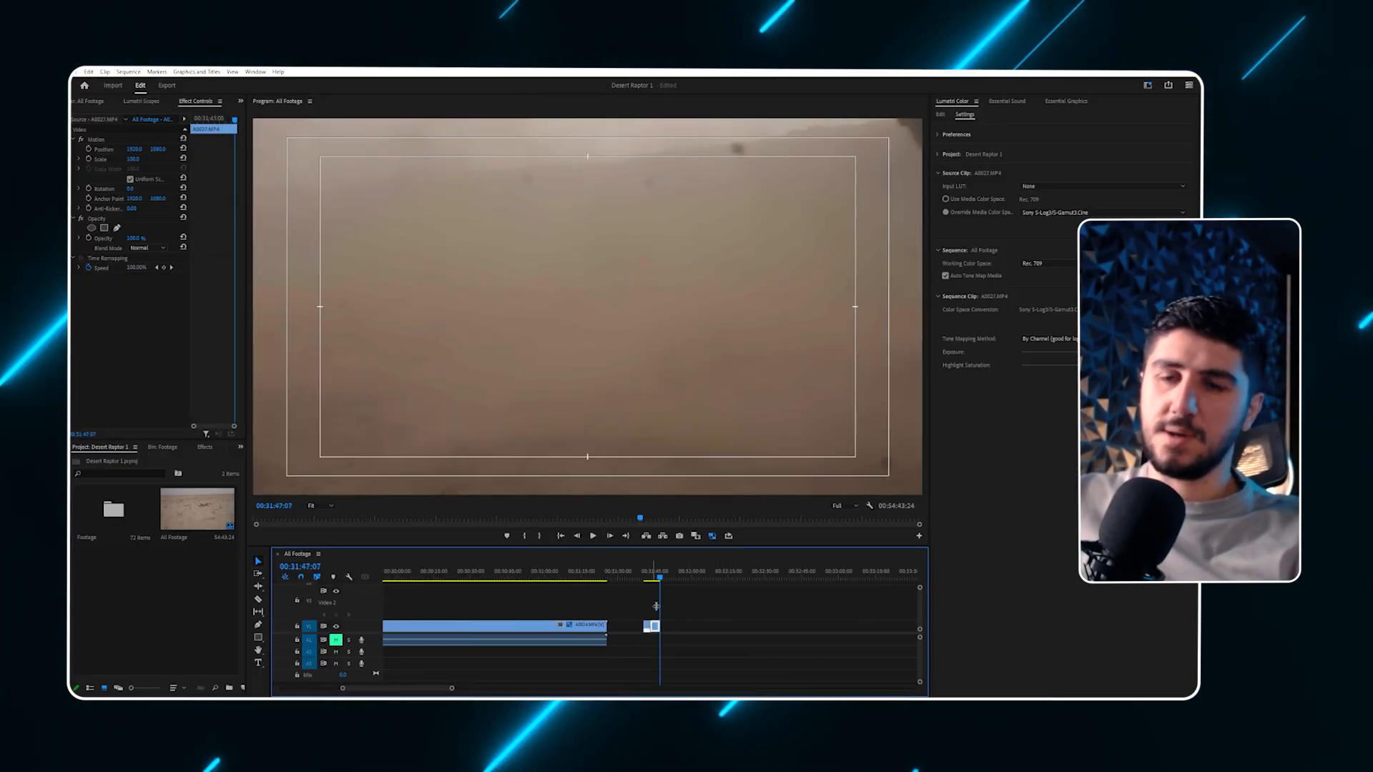
# Check the sequence around 00:43:18:01, then scrub the wheel tracking shot from 00:30:53:21 to 00:29:40:04.
pyautogui.press('-')
pyautogui.click(857, 578)
pyautogui.press('=')
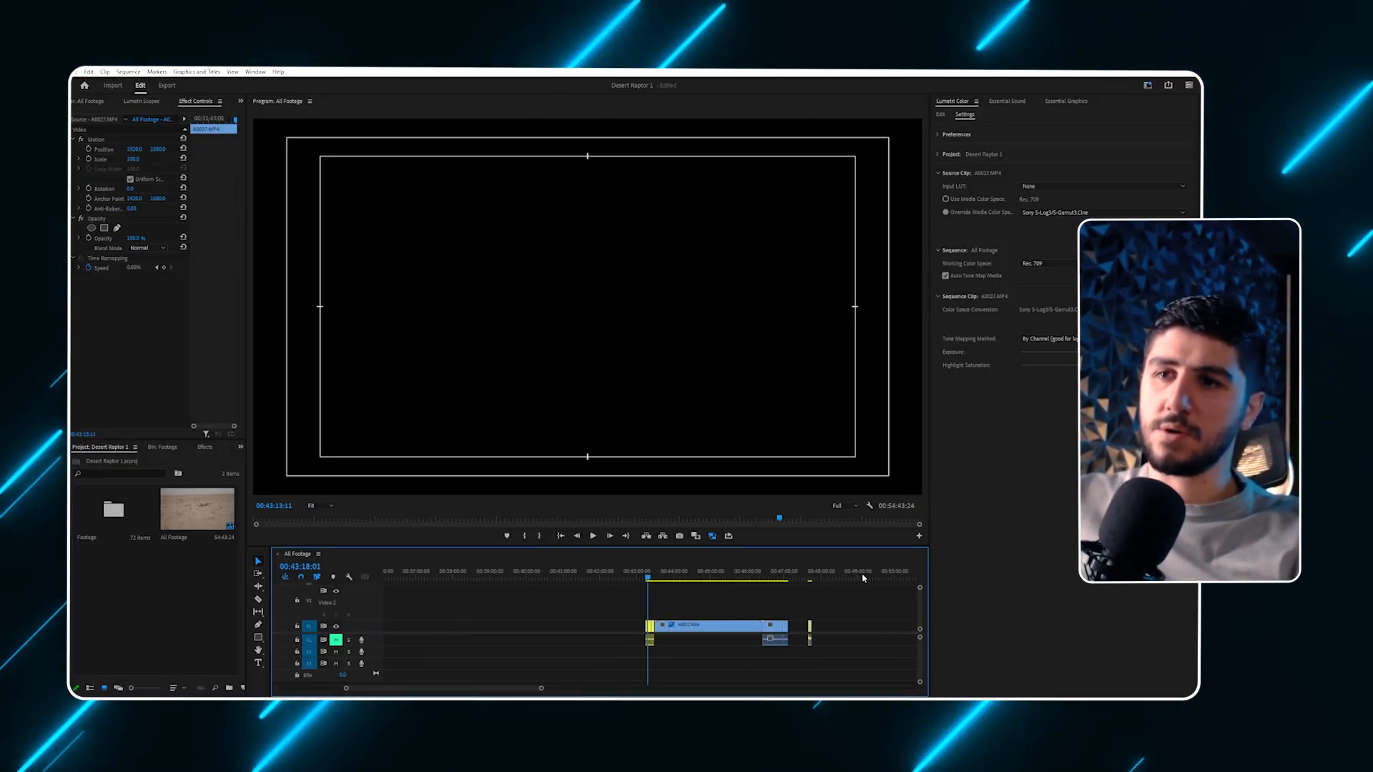
pyautogui.moveTo(647, 575)
pyautogui.mouseDown()
pyautogui.moveTo(771, 578)
pyautogui.moveTo(629, 578)
pyautogui.mouseUp()
pyautogui.press('-')
pyautogui.press('-')
pyautogui.click(699, 580)
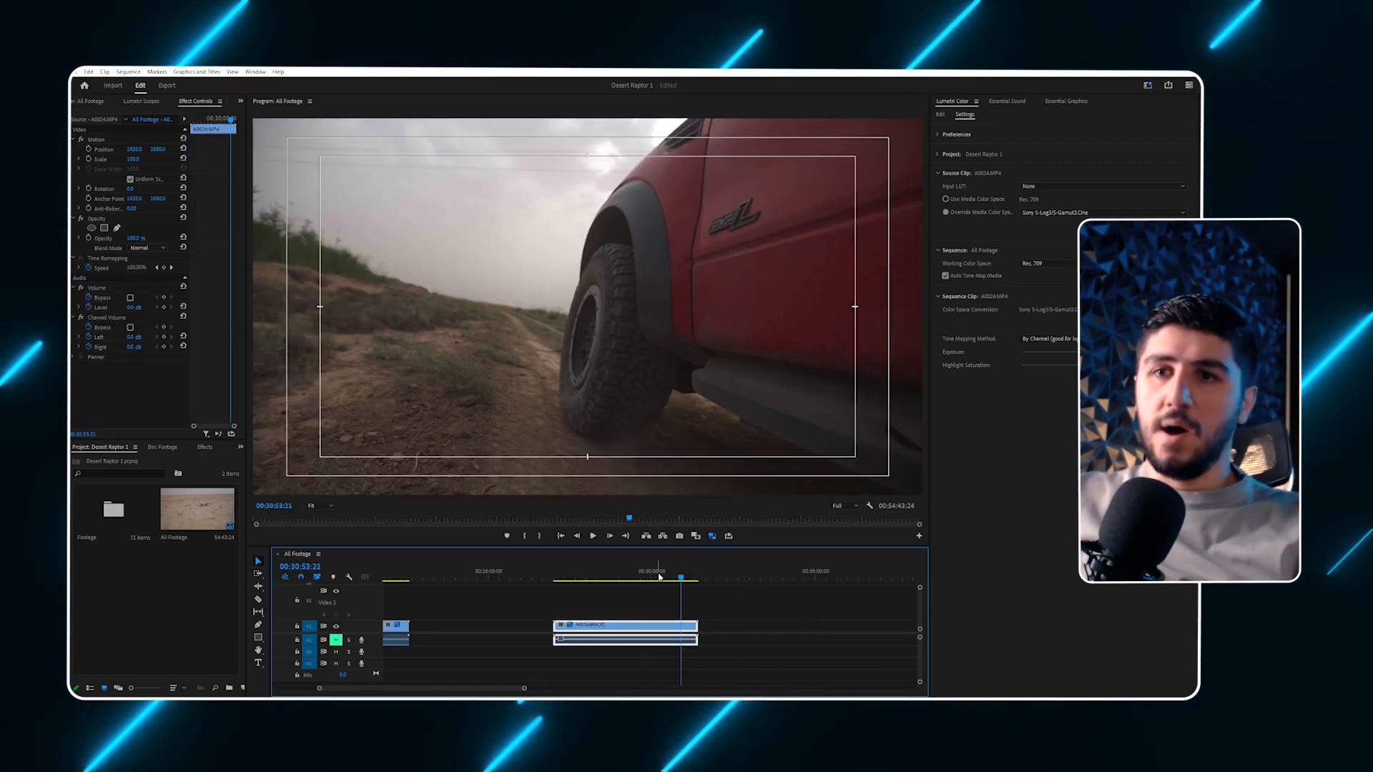
pyautogui.moveTo(659, 576)
pyautogui.mouseDown()
pyautogui.moveTo(567, 578)
pyautogui.moveTo(641, 578)
pyautogui.mouseUp()
pyautogui.press('-')
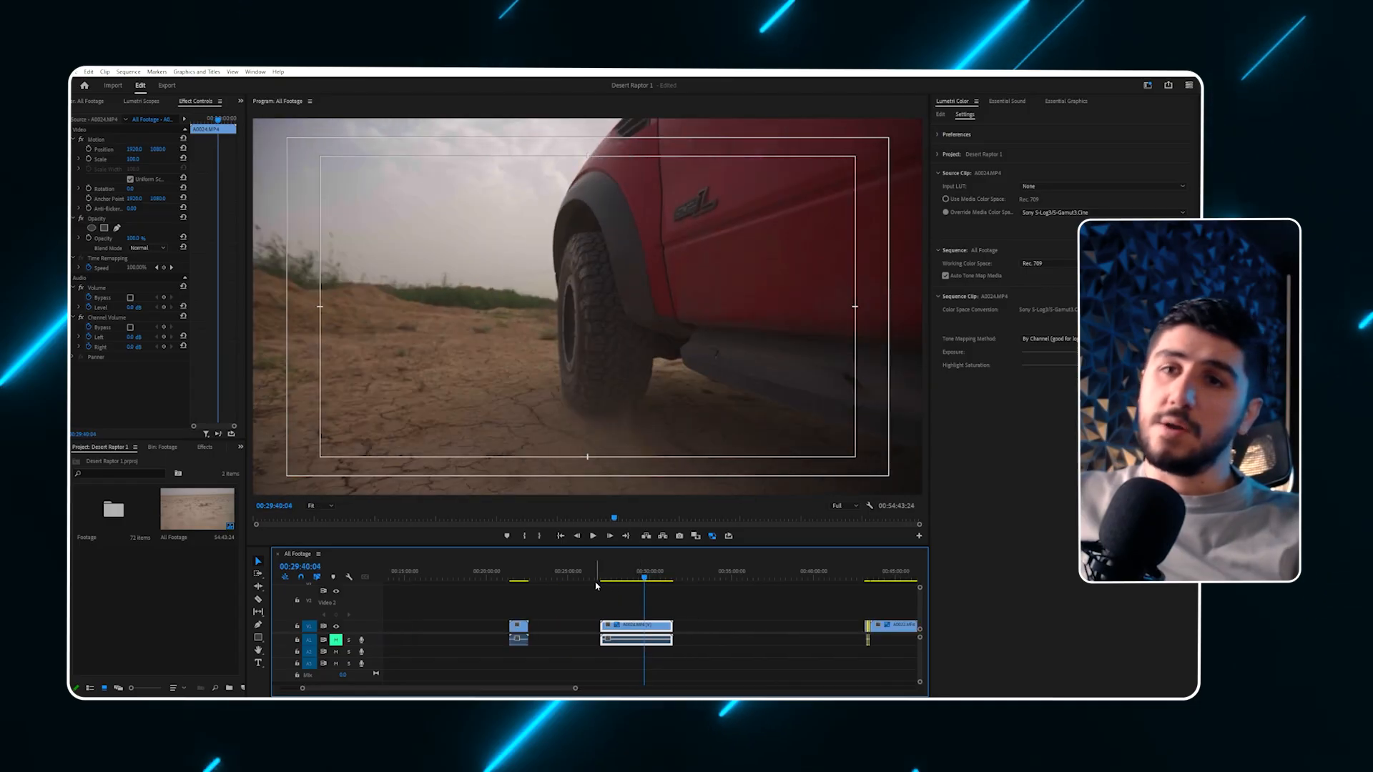
# Scrub the short blue clip before the wheel tracking shot and delete it.
pyautogui.press('=')
pyautogui.moveTo(516, 580); pyautogui.dragTo(667, 578)
pyautogui.press('=')
pyautogui.press('Delete')
pyautogui.press('-')
pyautogui.press('-')
pyautogui.press('-')
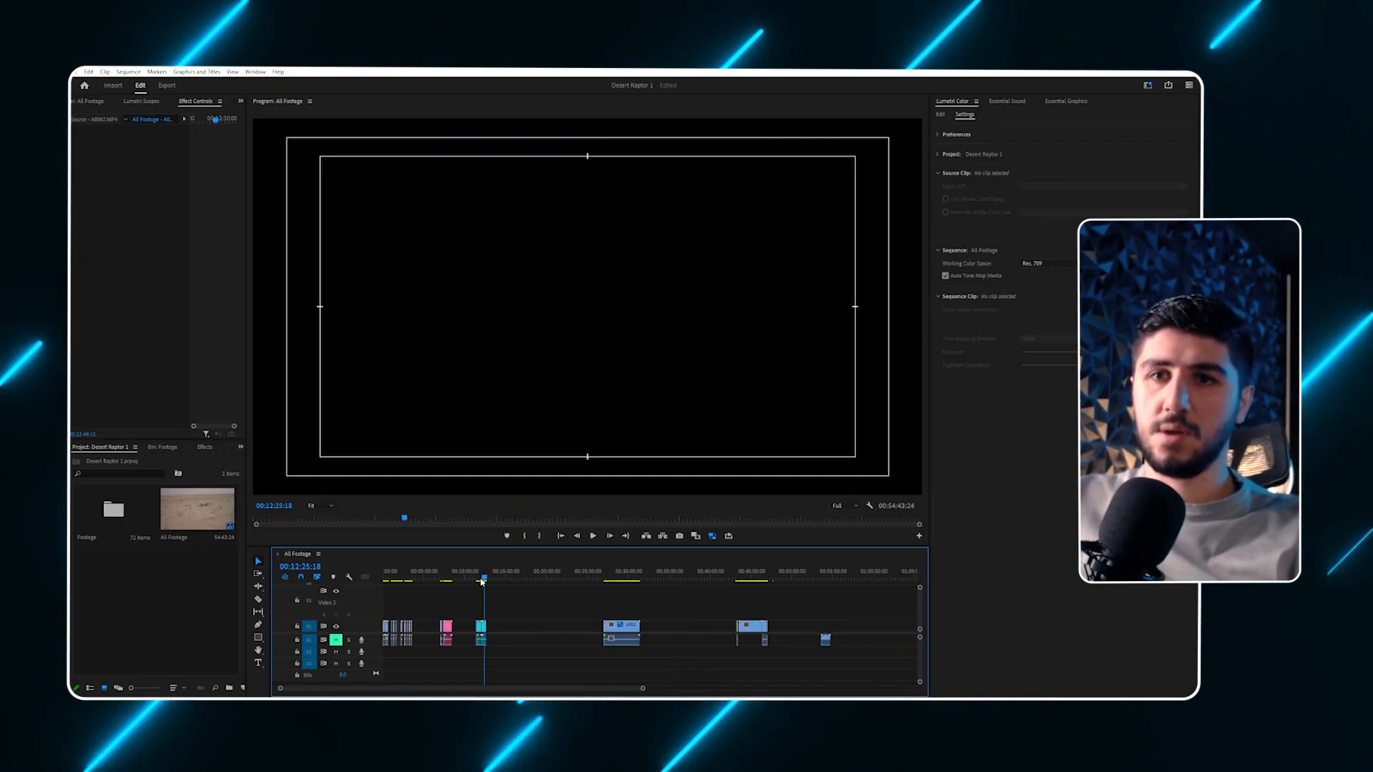
# Move the turquoise clip group to start around 00:38:53:21 and scrub it to 00:39:58:22.
pyautogui.moveTo(482, 626); pyautogui.dragTo(635, 636)
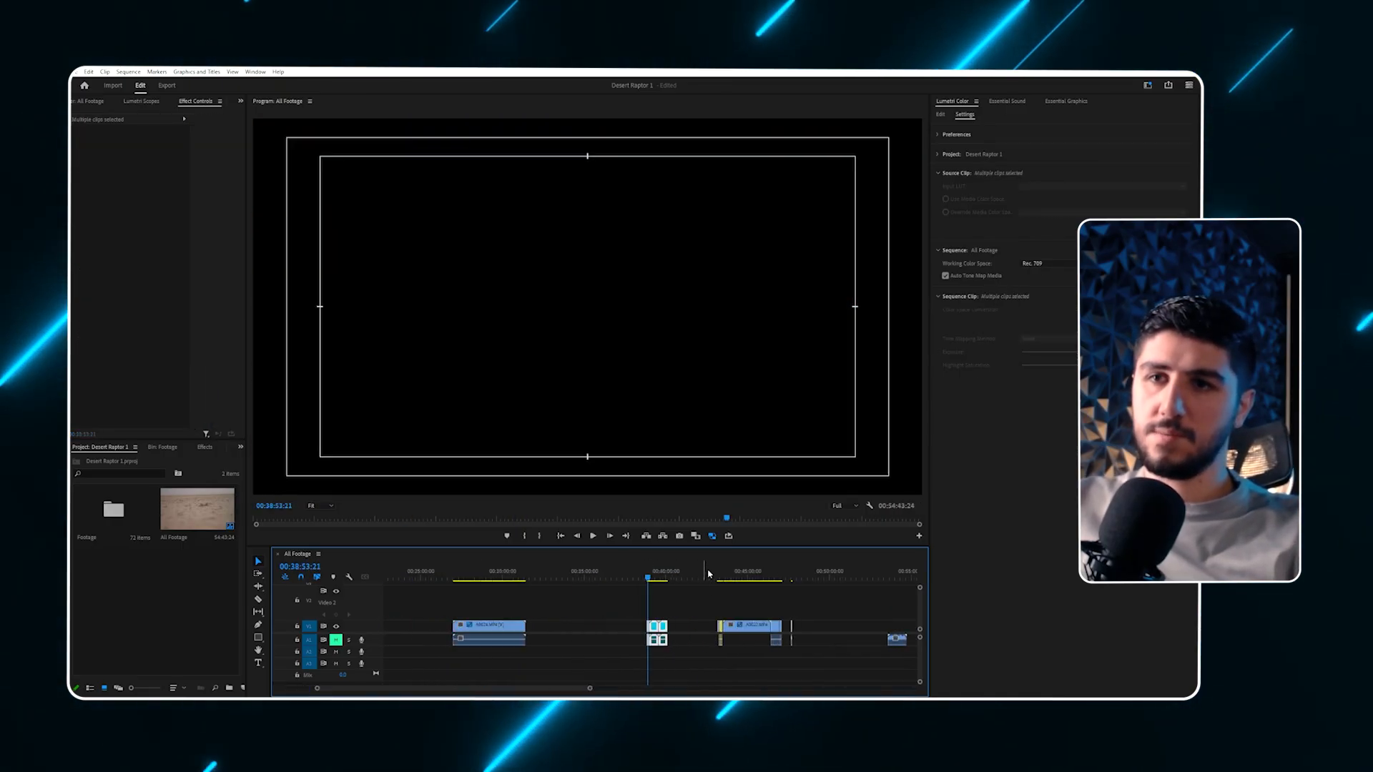
pyautogui.press('=')
pyautogui.press('=')
pyautogui.press('=')
pyautogui.moveTo(677, 575); pyautogui.dragTo(791, 577)
pyautogui.press('-')
pyautogui.press('-')
pyautogui.press('-')
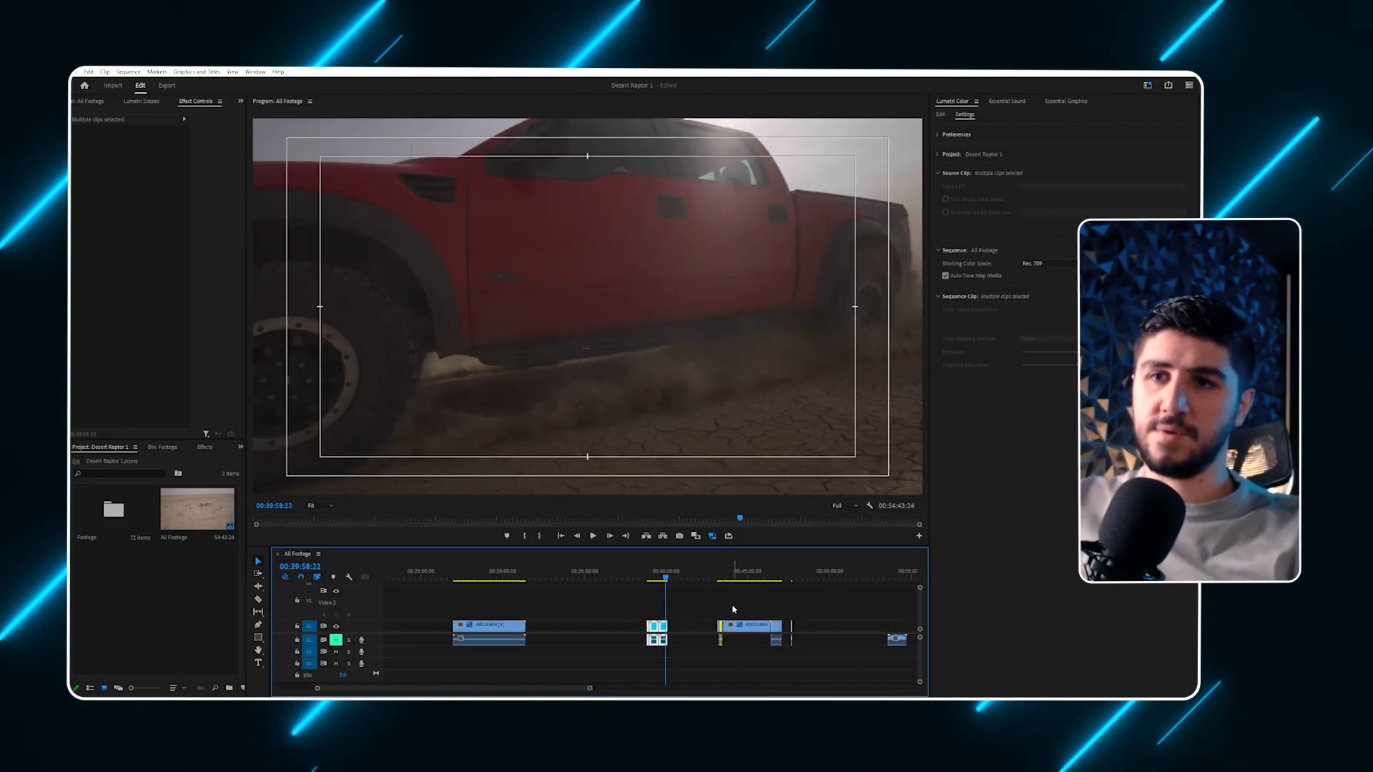
# Select the approach and close-up clips around 00:43:11:16 and move them ahead of the turquoise group, near 00:37:15:11.
pyautogui.click(721, 575)
pyautogui.press('=')
pyautogui.press('=')
pyautogui.press('=')
pyautogui.moveTo(613, 576); pyautogui.dragTo(600, 576)
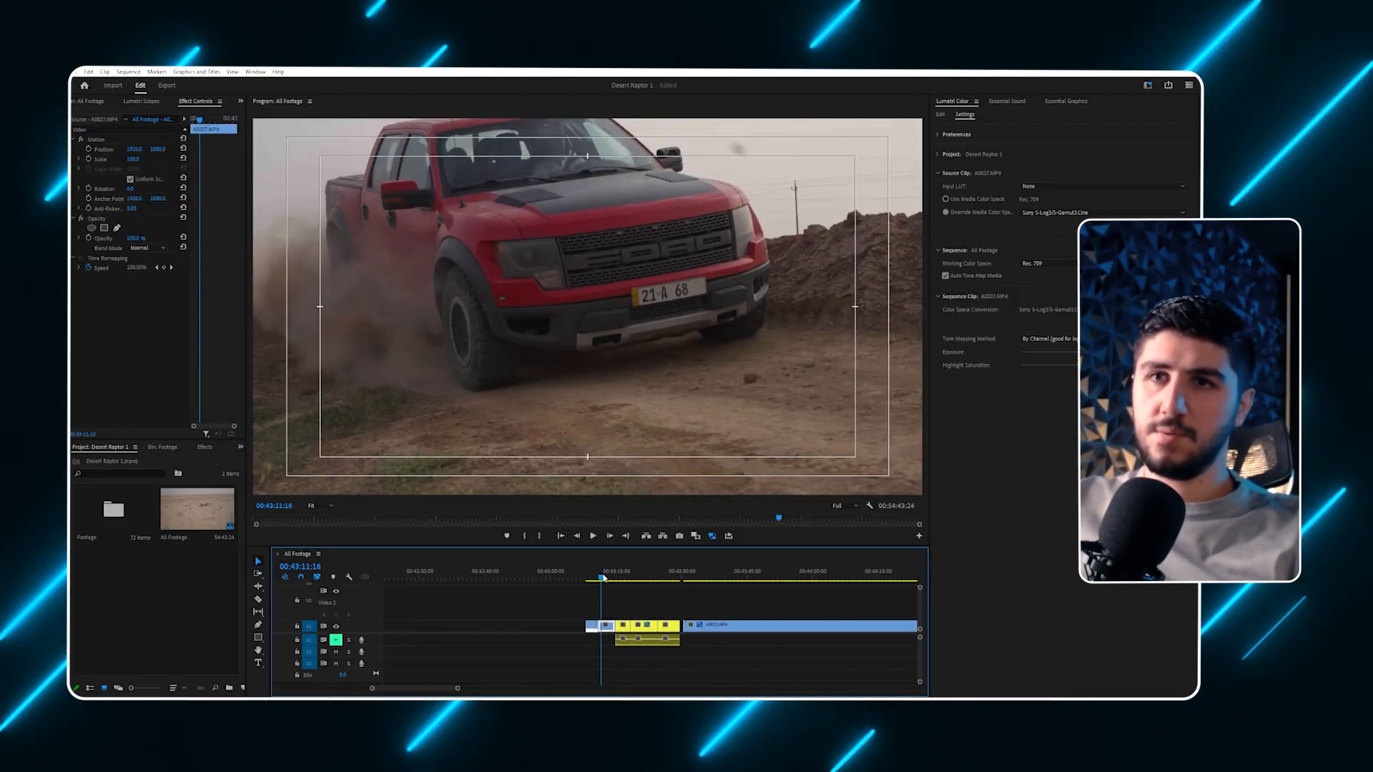
pyautogui.moveTo(606, 626); pyautogui.dragTo(607, 627)
pyautogui.press('-')
pyautogui.press('-')
pyautogui.press('-')
pyautogui.press('-')
pyautogui.moveTo(605, 627); pyautogui.dragTo(464, 631)
# Scrub through the moved approach and close-up pair, then the turquoise clips up to 00:40:00:13.
pyautogui.click(463, 572)
pyautogui.press('=')
pyautogui.press('=')
pyautogui.press('=')
pyautogui.press('=')
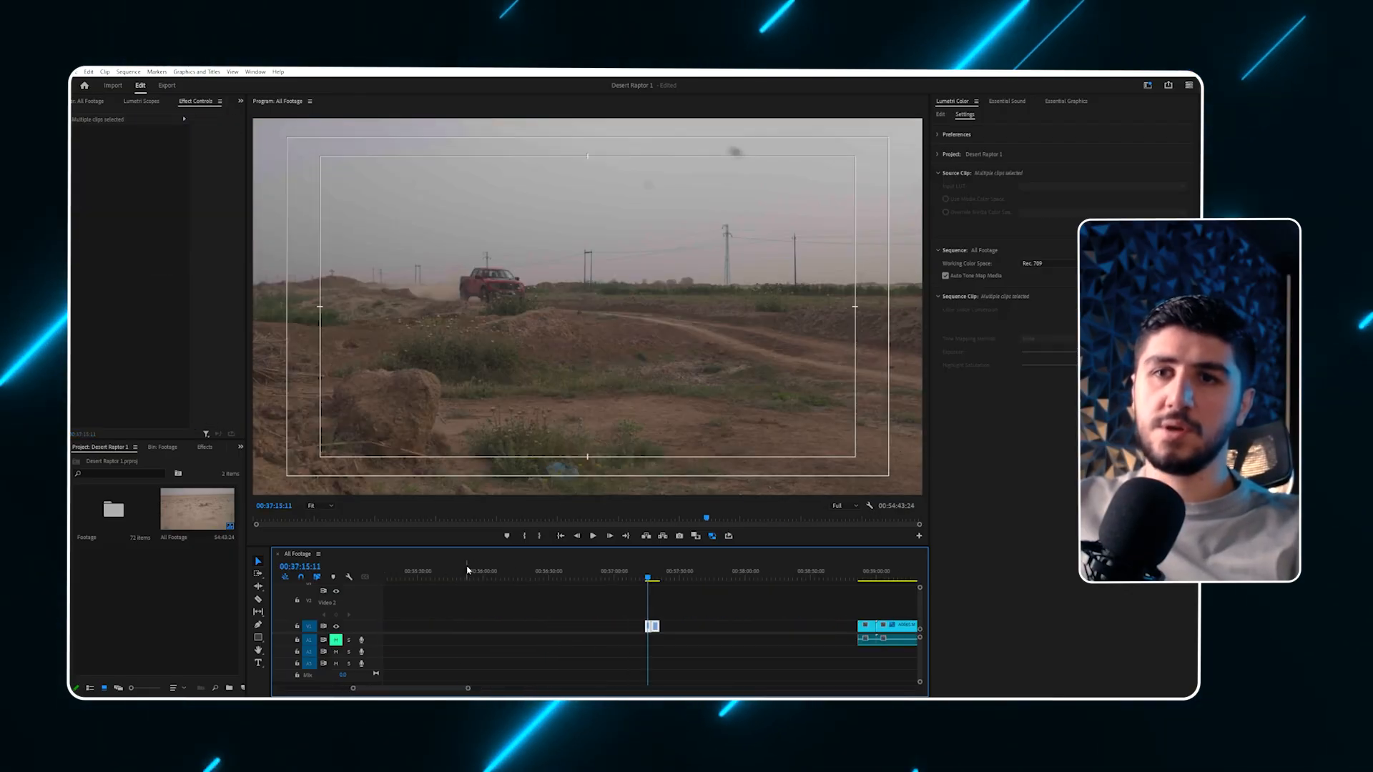
pyautogui.moveTo(652, 573); pyautogui.dragTo(670, 578)
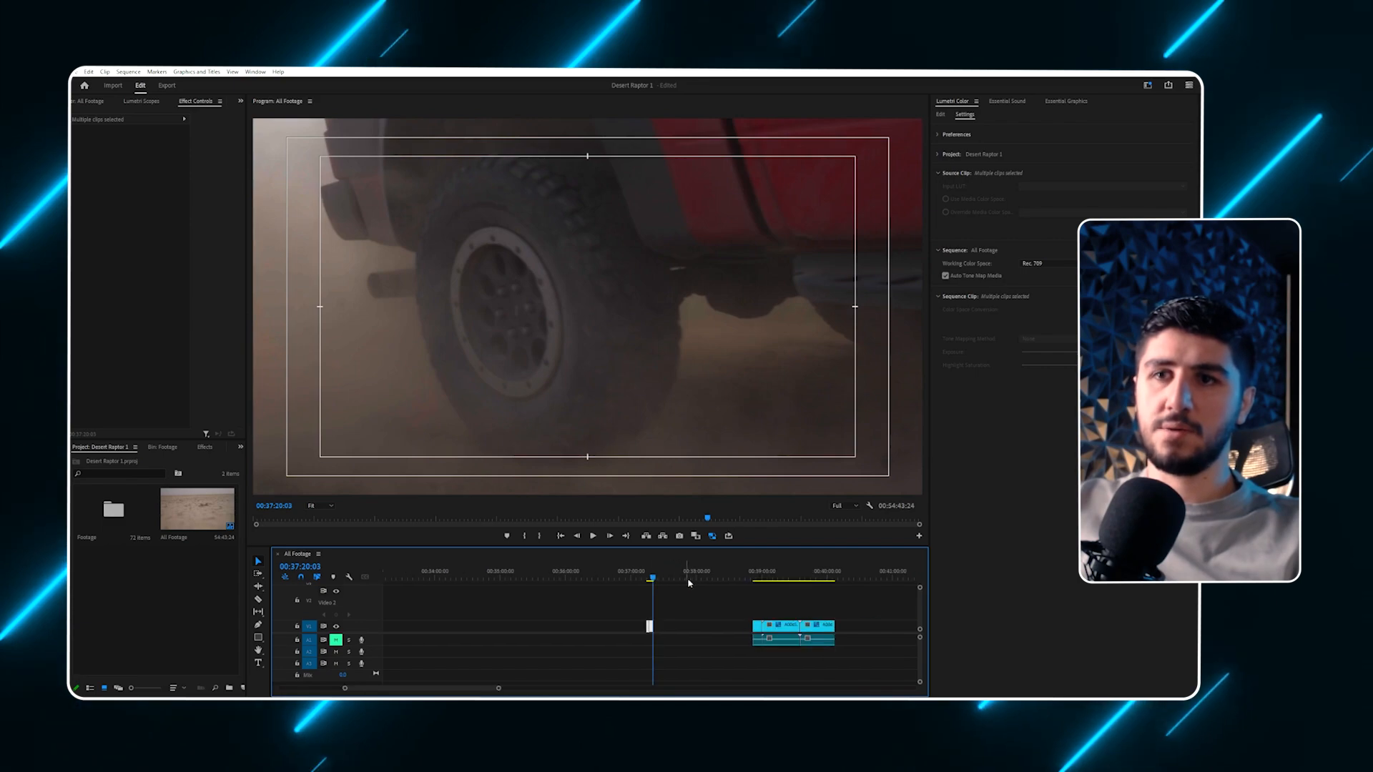
pyautogui.moveTo(764, 578); pyautogui.dragTo(827, 578)
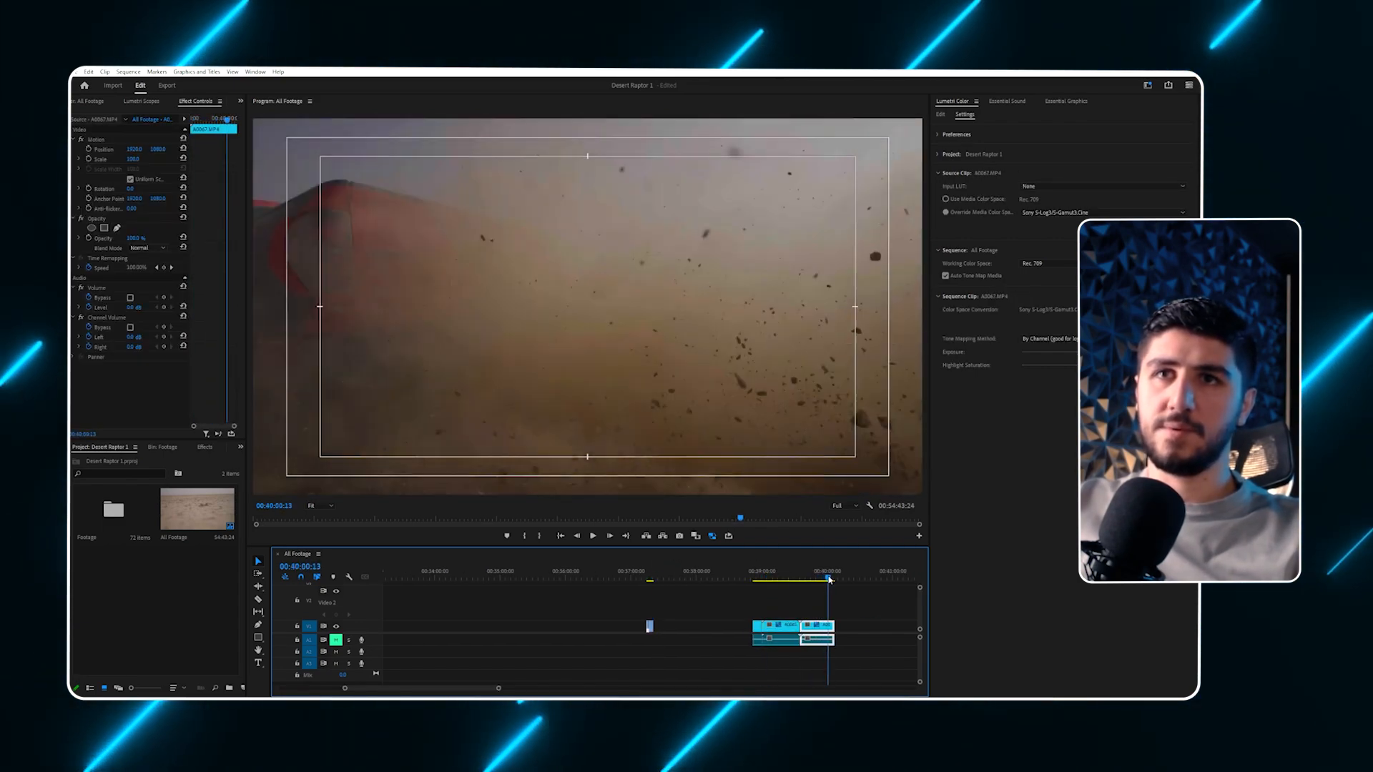
pyautogui.press('=')
pyautogui.press('=')
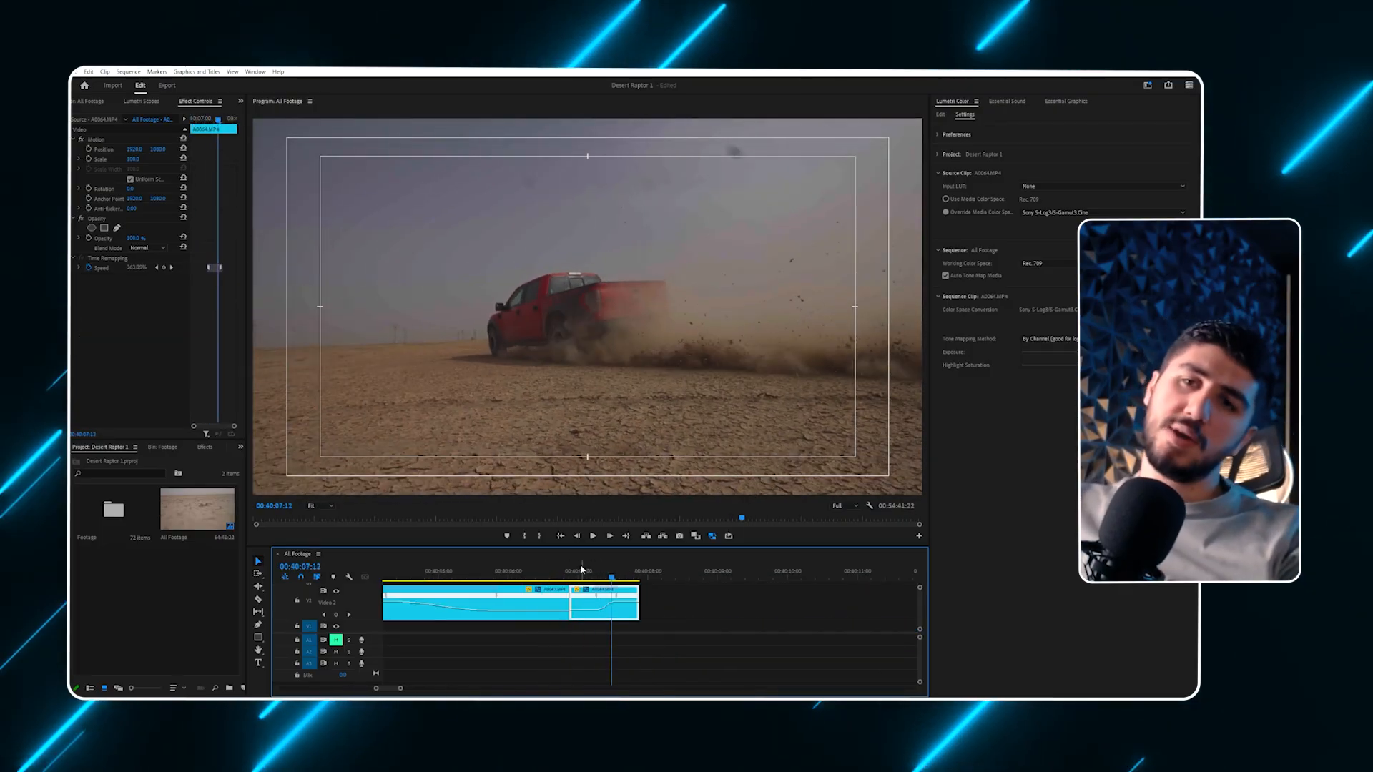
# Scrub back over the cut between the speed-ramped turquoise clips around 00:40:06:19 and play the transition.
pyautogui.moveTo(581, 569)
pyautogui.mouseDown()
pyautogui.moveTo(548, 569)
pyautogui.moveTo(564, 557)
pyautogui.mouseUp()
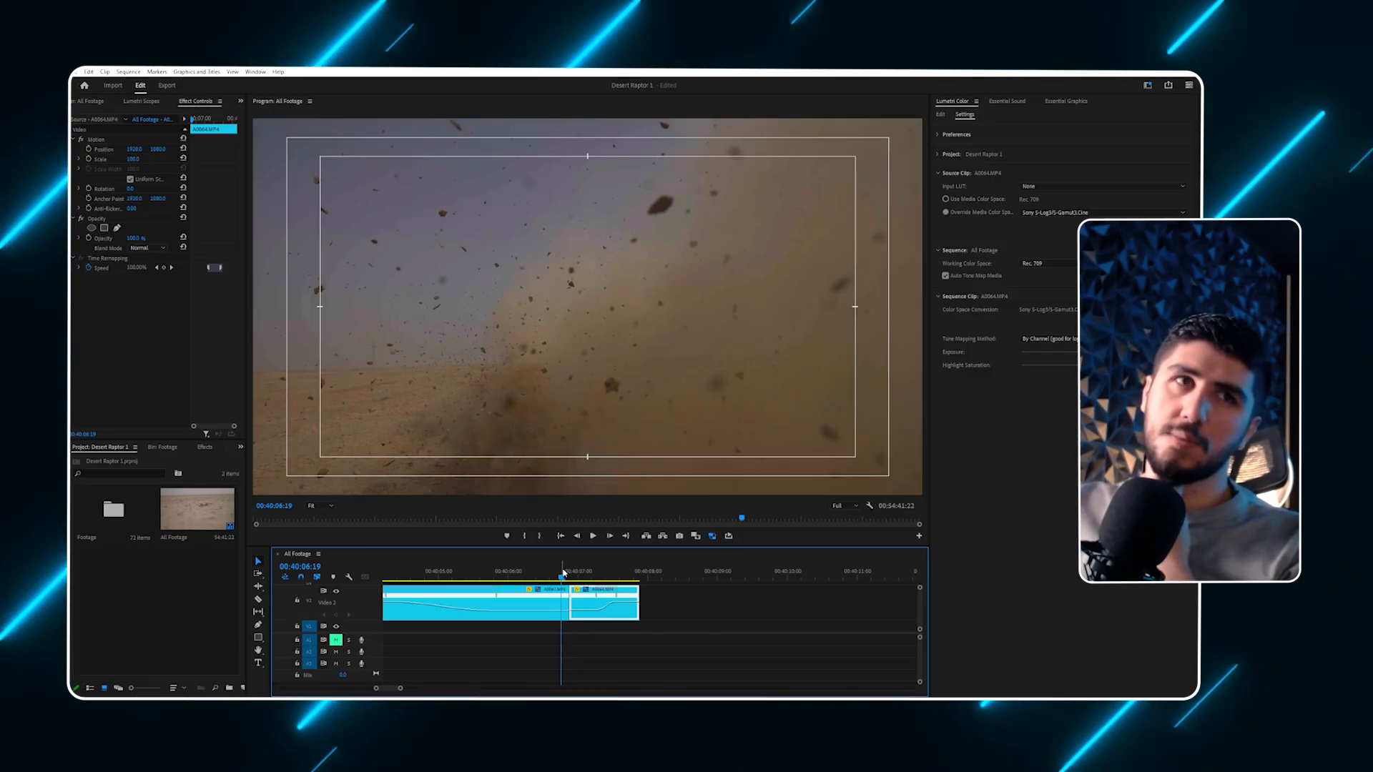
pyautogui.moveTo(568, 572); pyautogui.dragTo(479, 578)
pyautogui.press('space')
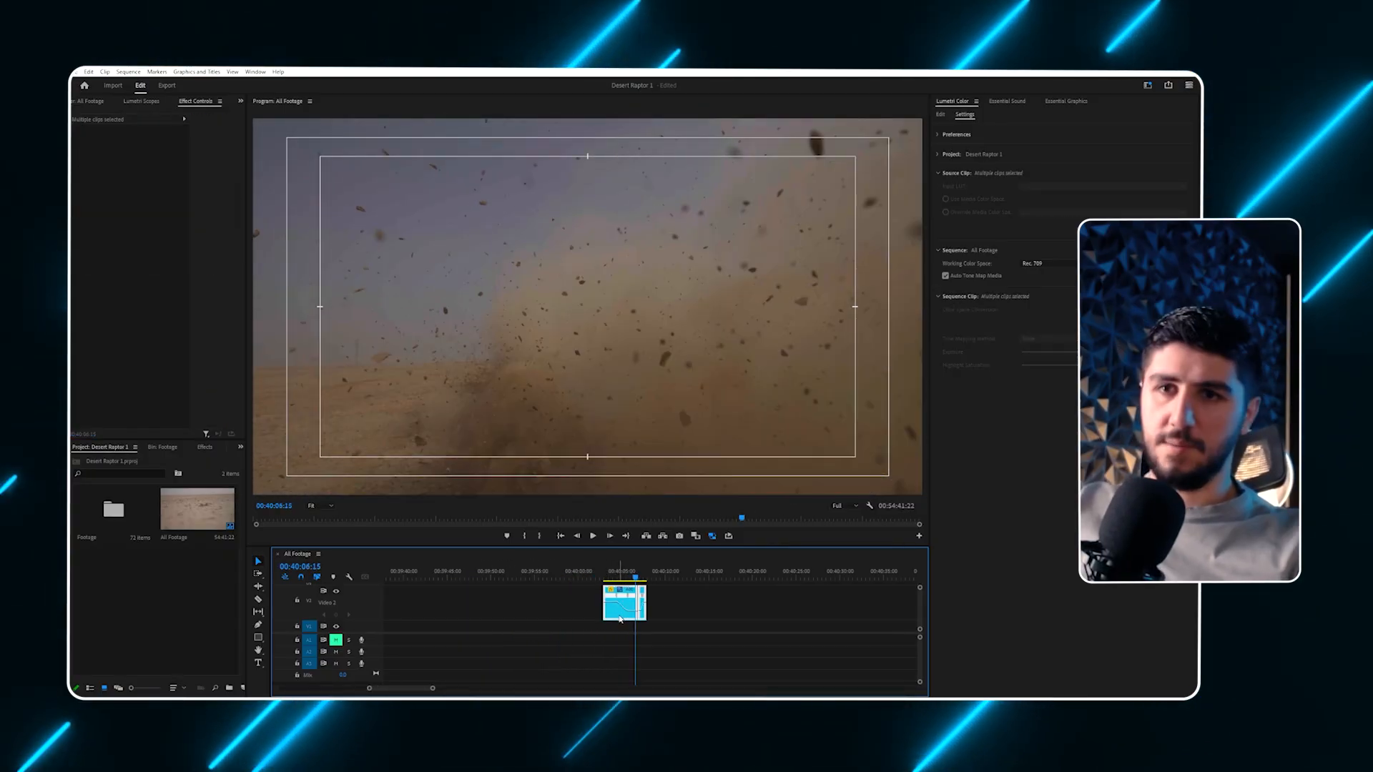
# Move the turquoise clips down to Video 1 ahead of the yellow group, and scrub on to the blue clips around 00:46:37:12.
pyautogui.moveTo(620, 607); pyautogui.dragTo(810, 636)
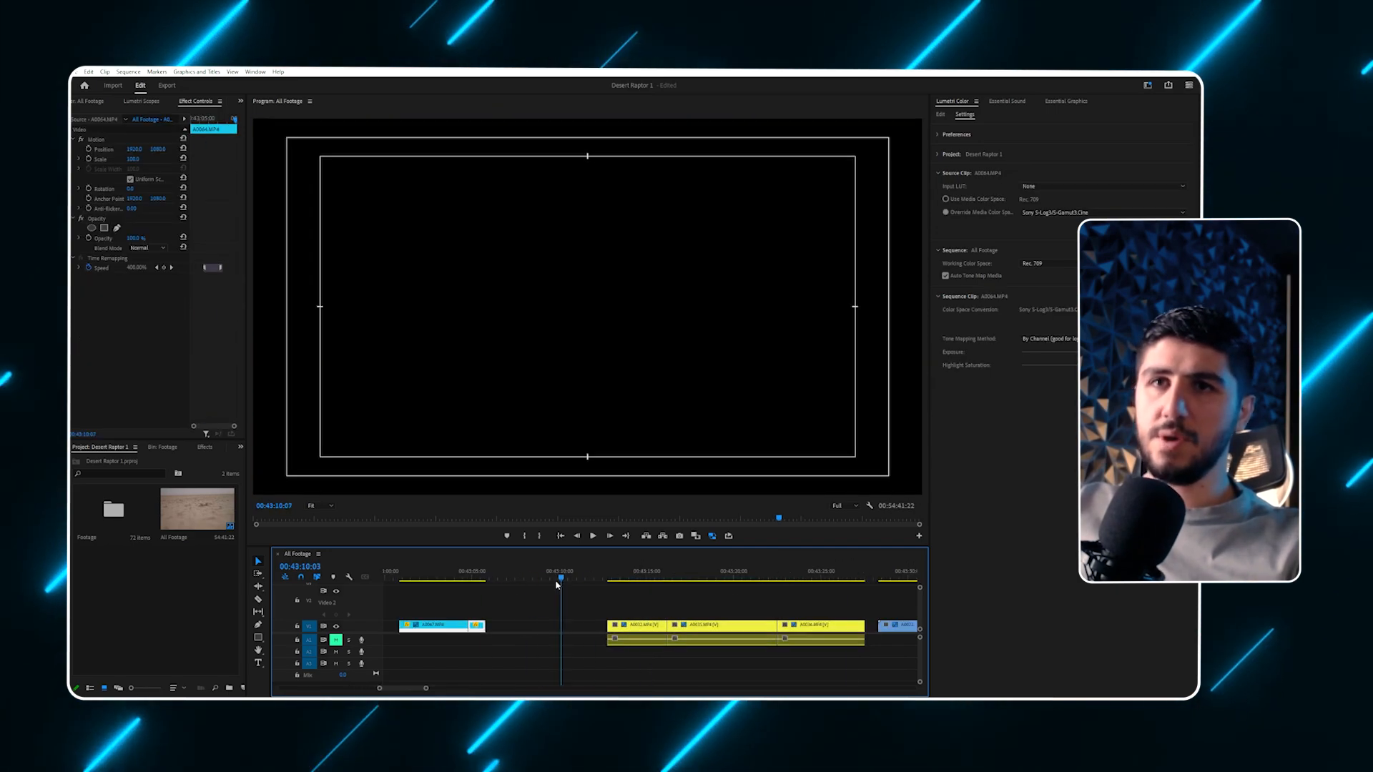
pyautogui.moveTo(556, 585); pyautogui.dragTo(837, 588)
pyautogui.press('-')
pyautogui.press('-')
pyautogui.moveTo(701, 581); pyautogui.dragTo(760, 581)
pyautogui.press('-')
pyautogui.press('-')
pyautogui.press('-')
pyautogui.press('=')
pyautogui.press('=')
pyautogui.press('=')
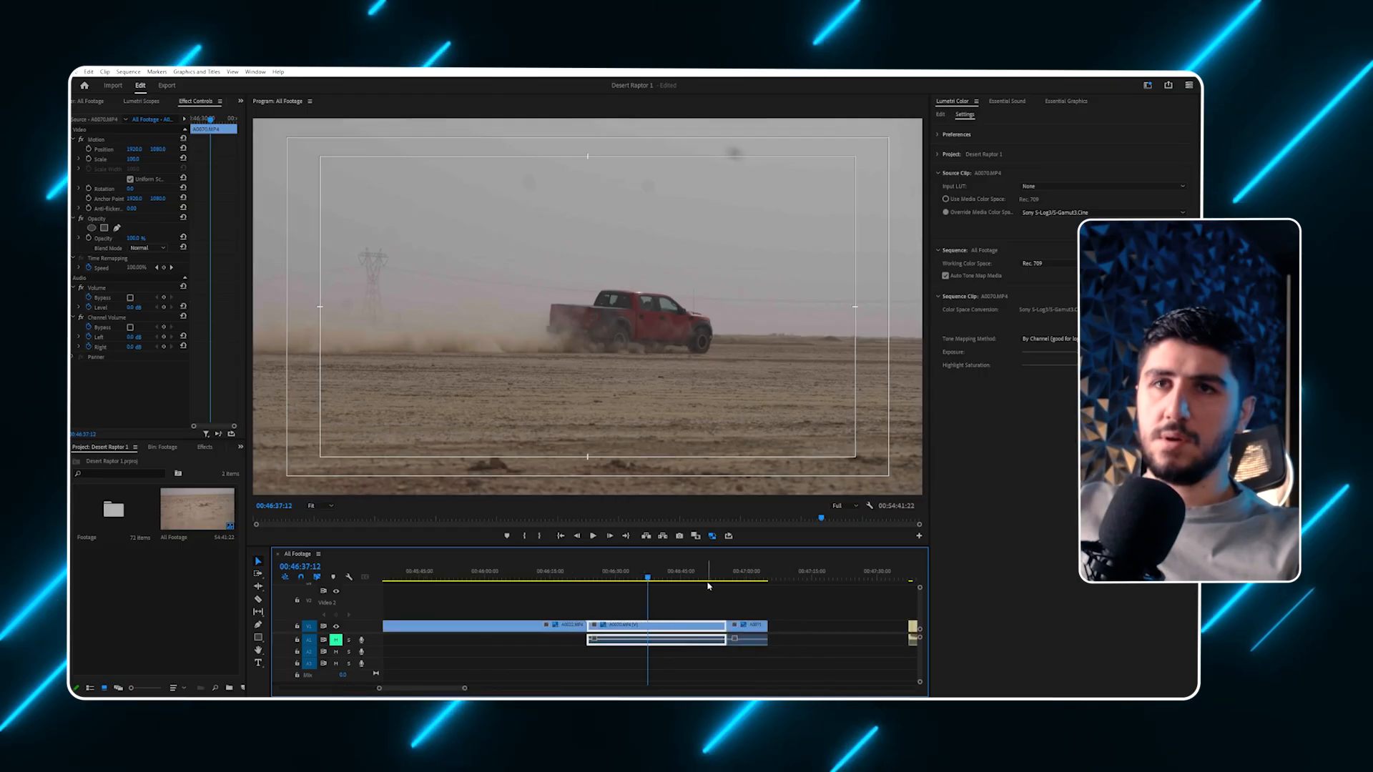
# Scrub through the last blue desert shots around 00:46:59:14 and back over their cuts.
pyautogui.moveTo(656, 572); pyautogui.dragTo(821, 577)
pyautogui.press('-')
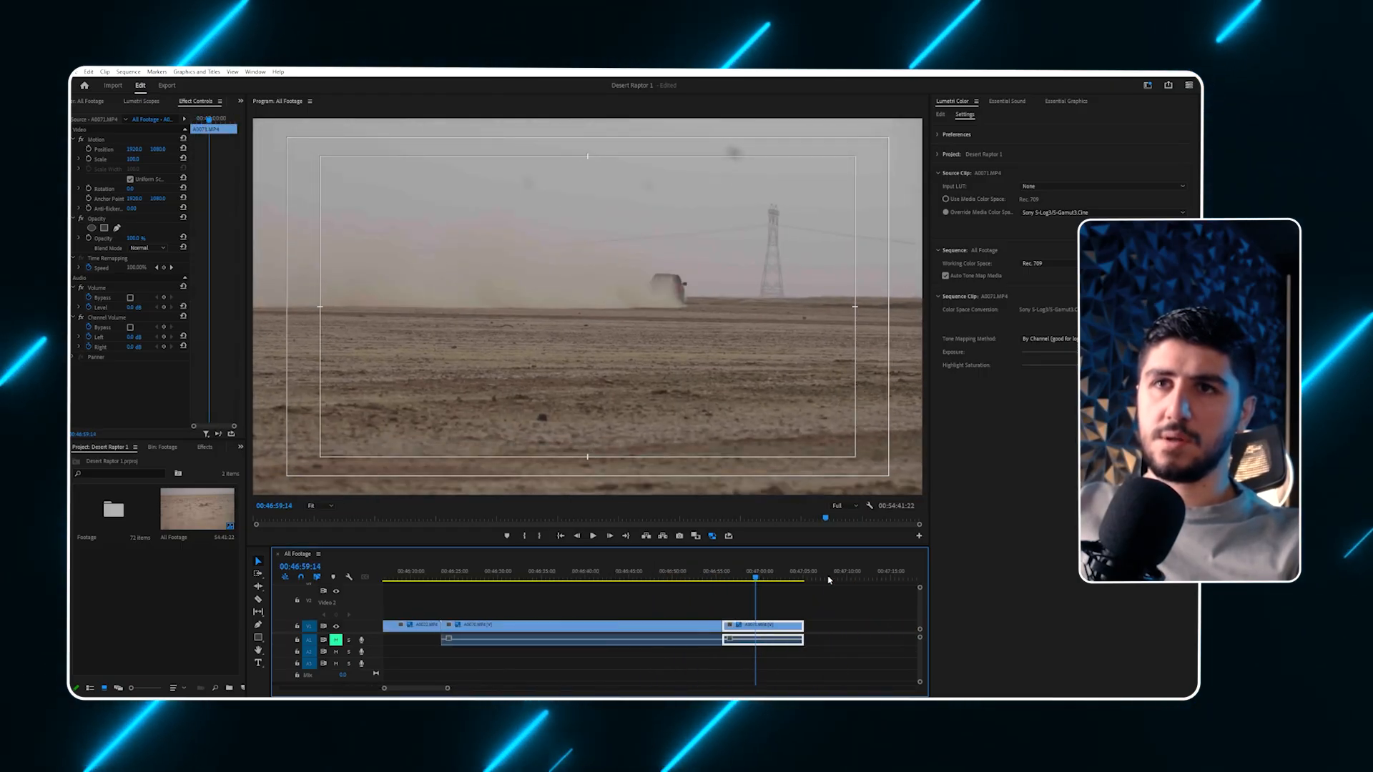
pyautogui.press('-')
pyautogui.click(672, 577)
pyautogui.moveTo(679, 577); pyautogui.dragTo(650, 578)
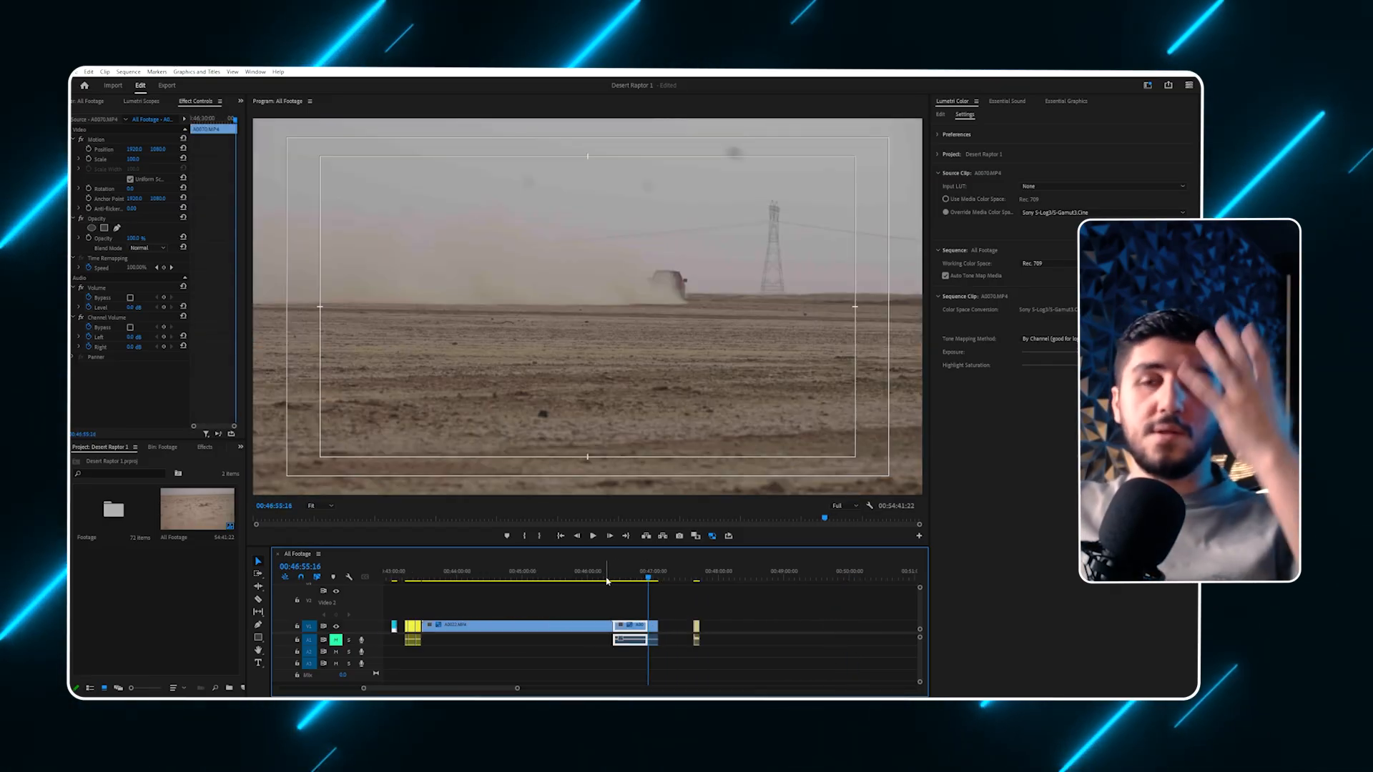
pyautogui.moveTo(650, 580); pyautogui.dragTo(592, 578)
# Play the first yellow speed-ramped clip around 00:43:13:19 and scrub into the middle yellow clip at 00:43:14:17.
pyautogui.press('-')
pyautogui.press('=')
pyautogui.press('=')
pyautogui.press('=')
pyautogui.press('=')
pyautogui.press('=')
pyautogui.press('space')
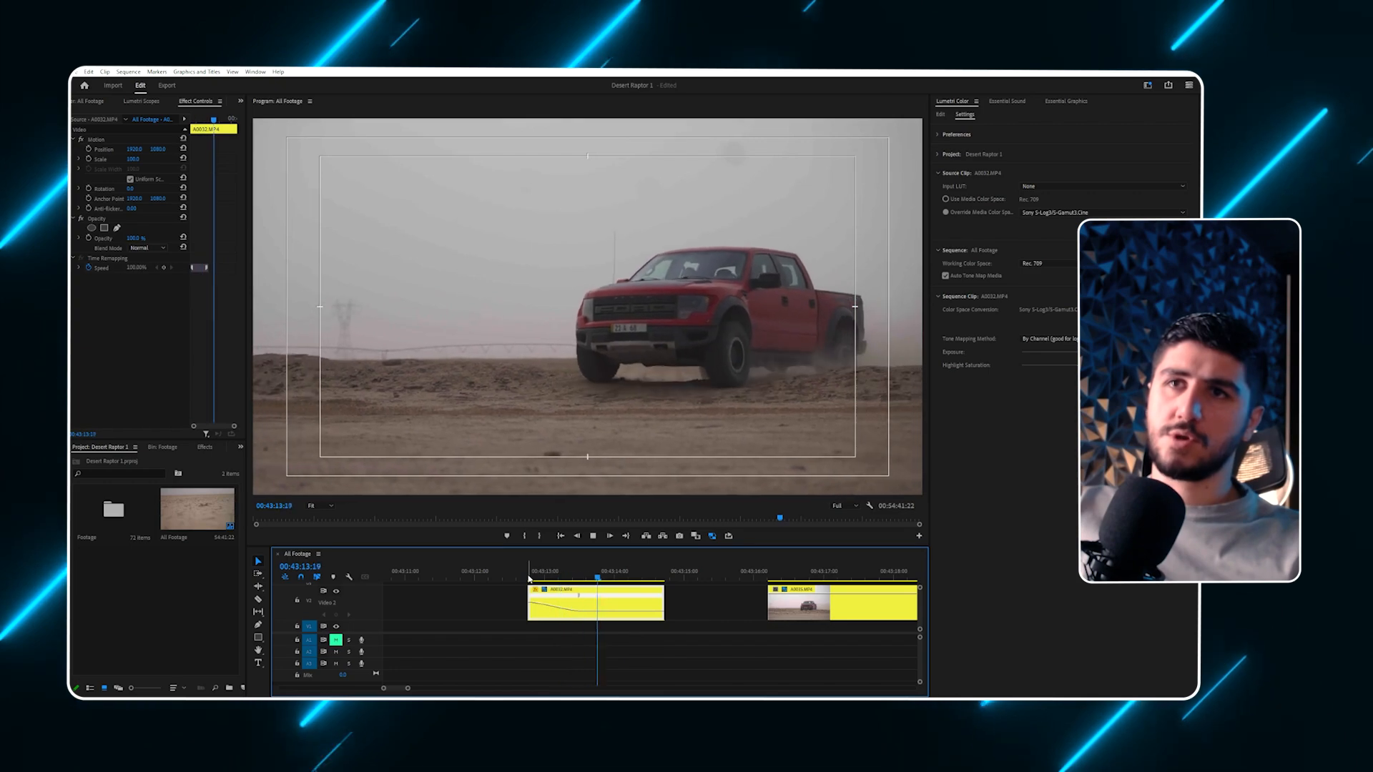
pyautogui.moveTo(578, 597); pyautogui.dragTo(531, 578)
pyautogui.press('space')
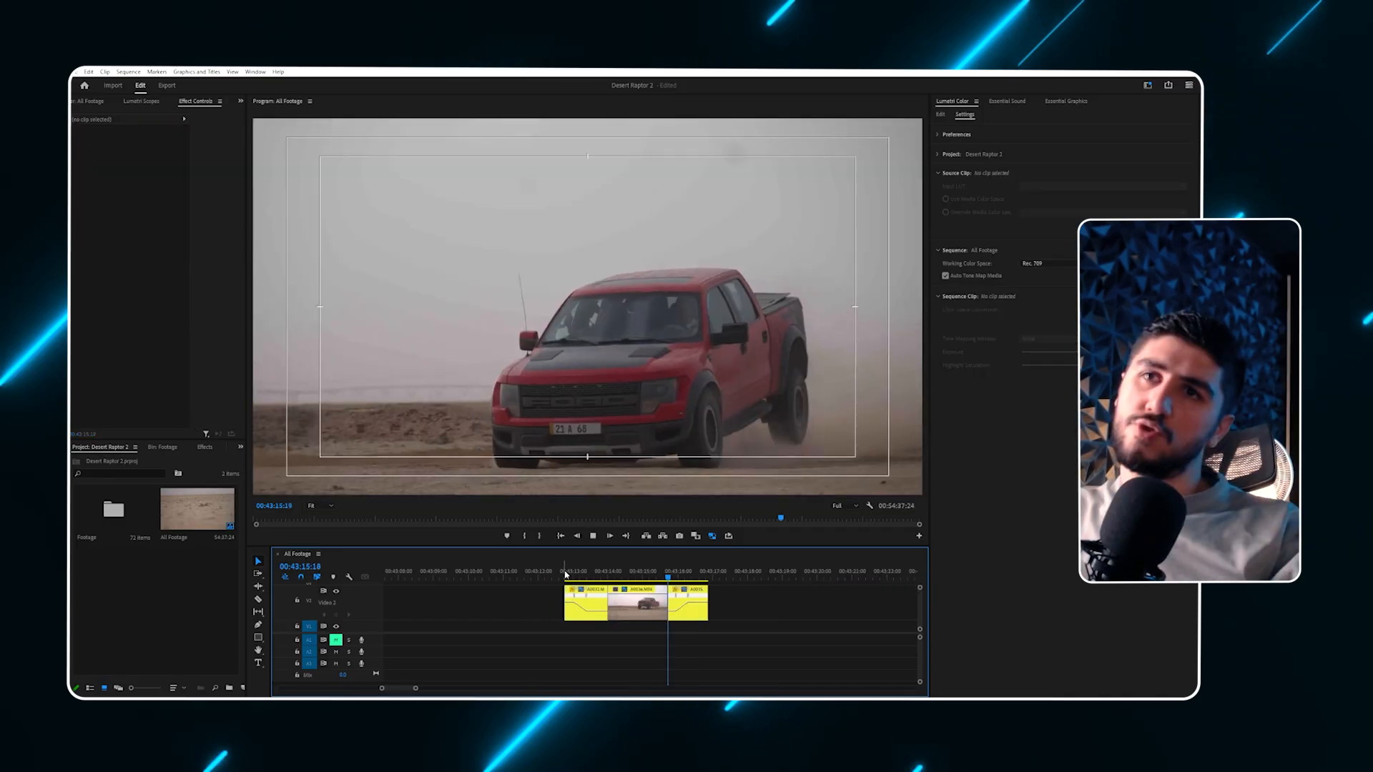
pyautogui.moveTo(630, 578); pyautogui.dragTo(634, 578)
pyautogui.press('=')
pyautogui.press('=')
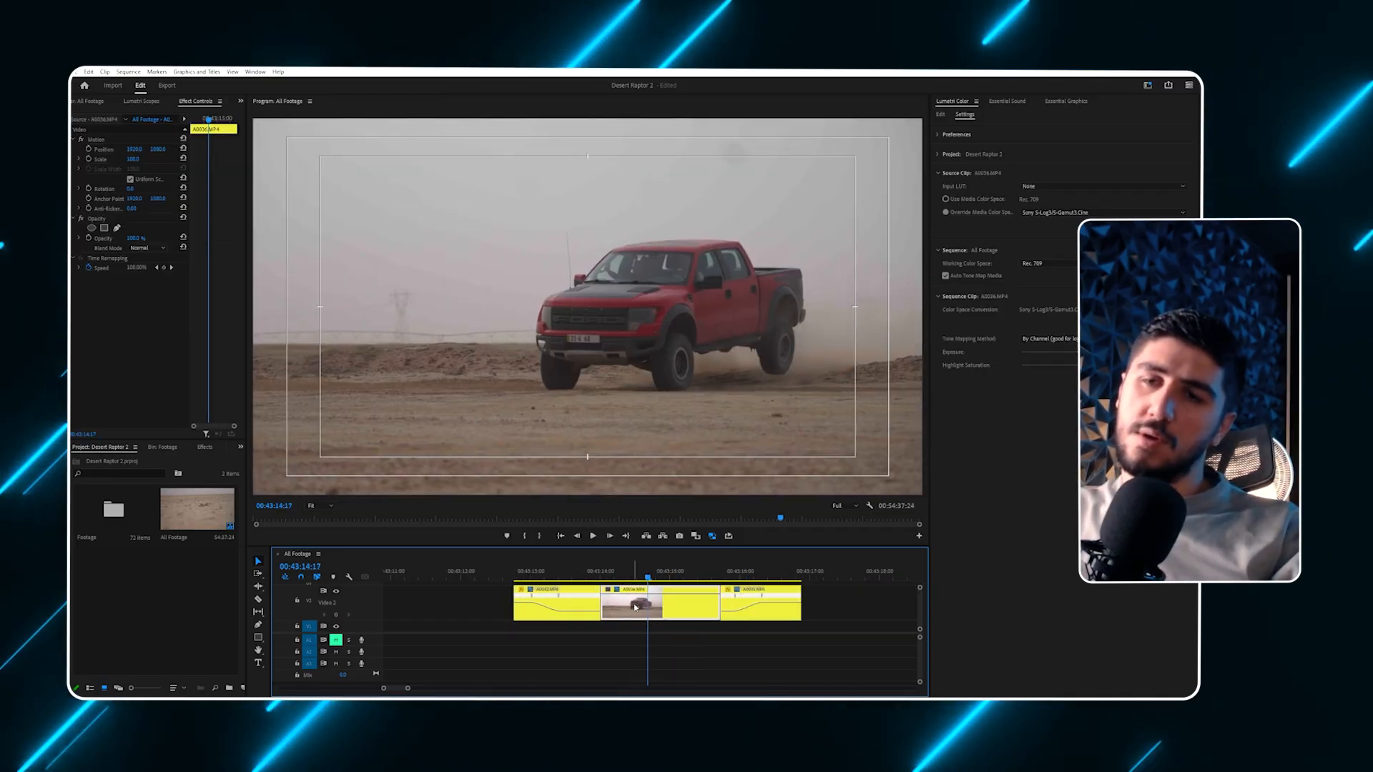
pyautogui.rightClick(643, 604)
pyautogui.click(700, 417)
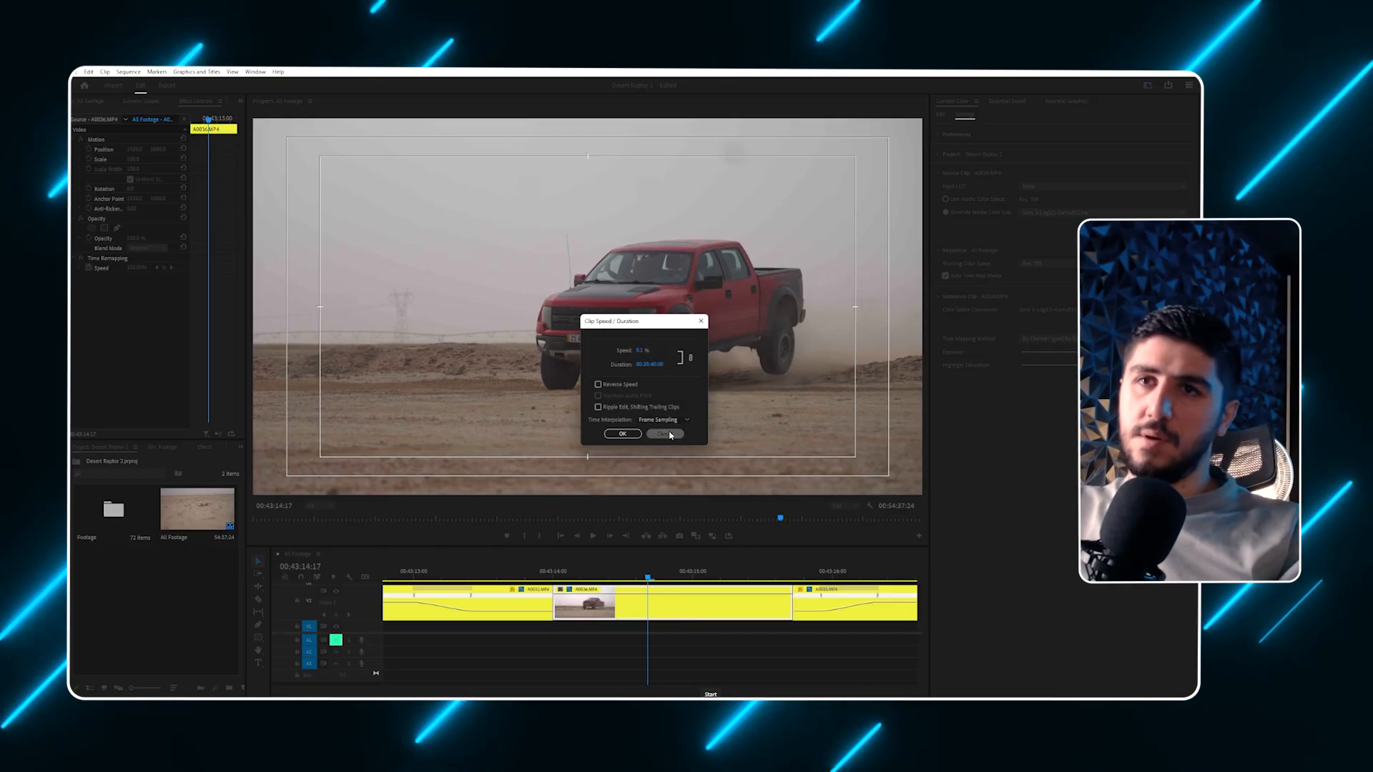
pyautogui.click(670, 434)
# Move the first and last yellow clips away from the middle one, leaving free space on both sides.
pyautogui.click(727, 643)
pyautogui.press('-')
pyautogui.press('-')
pyautogui.moveTo(701, 614); pyautogui.dragTo(751, 614)
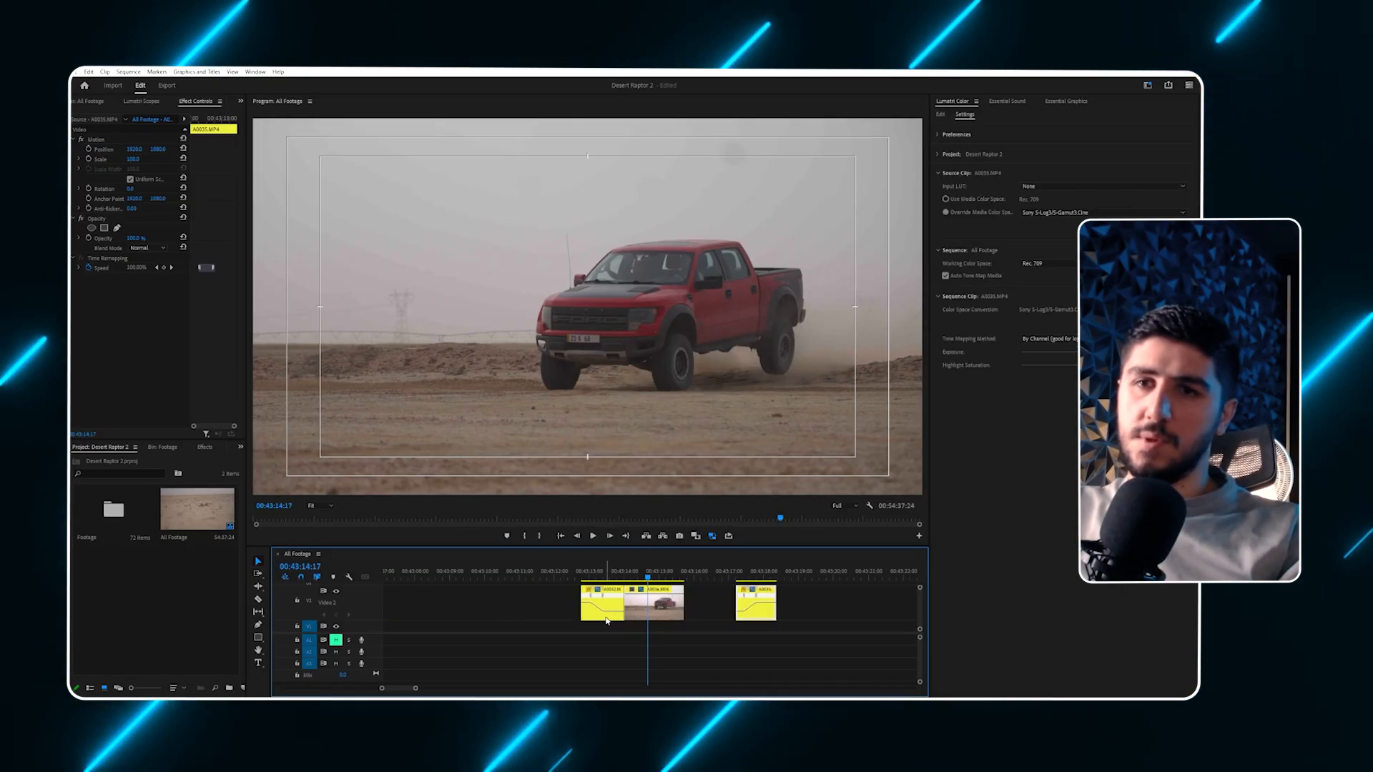
pyautogui.moveTo(608, 617); pyautogui.dragTo(542, 616)
# Move the middle yellow clip down to Video 1 and set its speed to 50%.
pyautogui.moveTo(659, 612); pyautogui.dragTo(661, 631)
pyautogui.rightClick(661, 631)
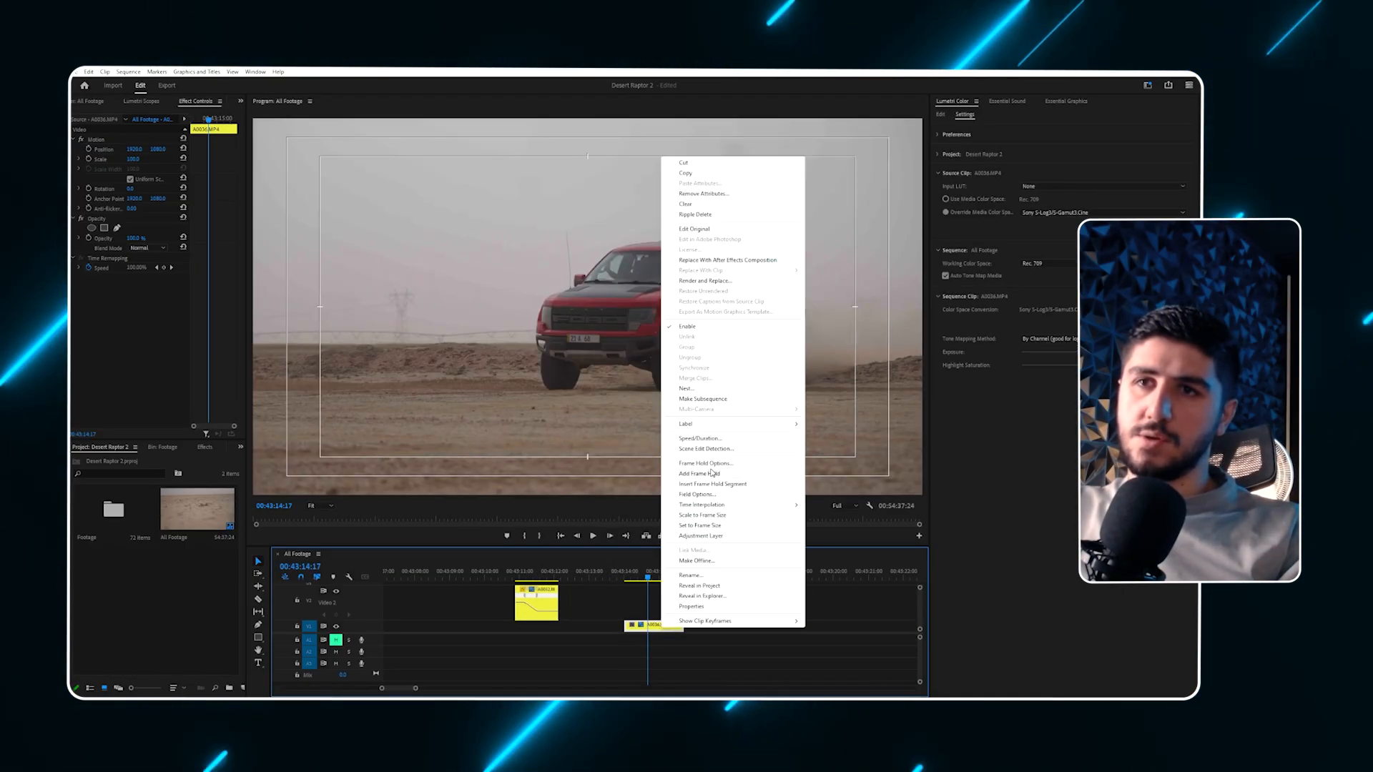
pyautogui.click(679, 390)
pyautogui.write('50')
pyautogui.press('Return')
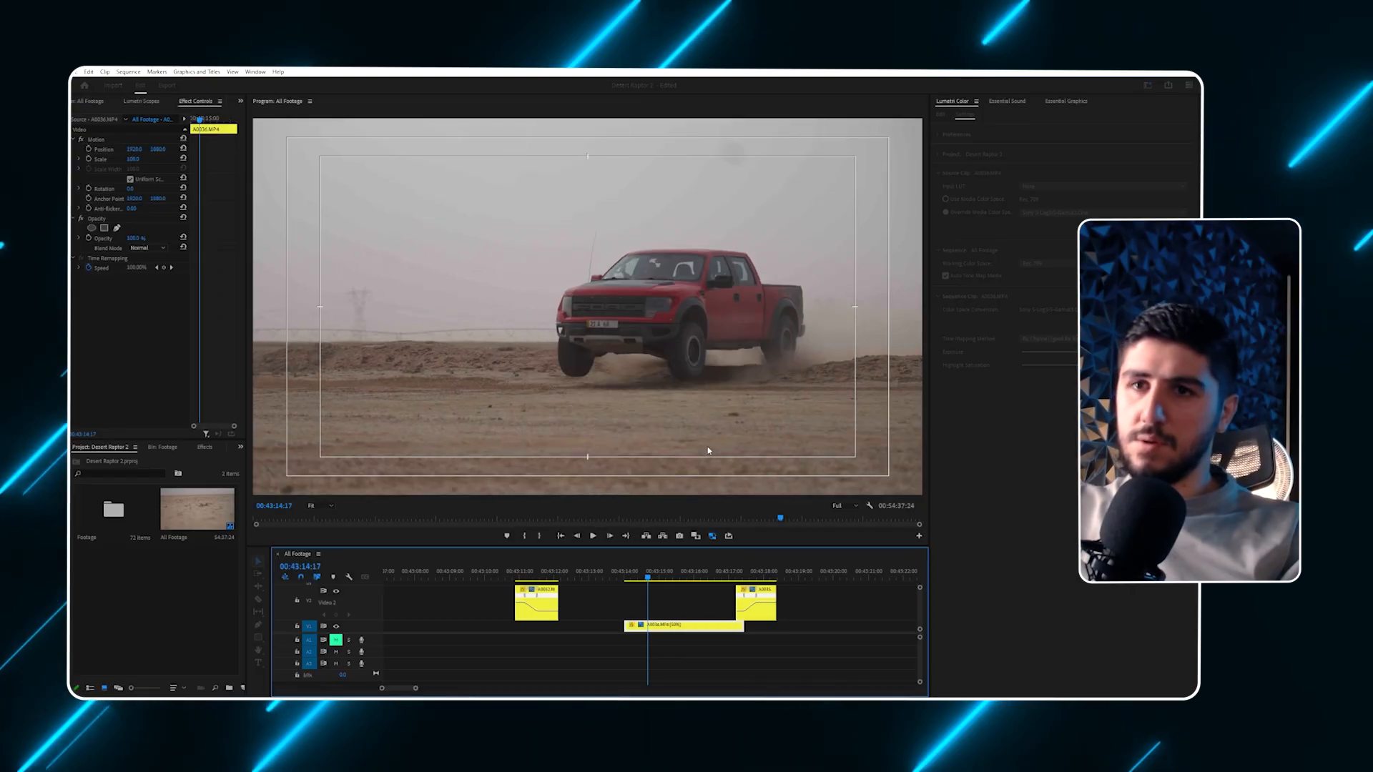
# Put the slowed clip back on Video 2 and move the first yellow clip against its start.
pyautogui.moveTo(665, 635); pyautogui.dragTo(655, 606)
pyautogui.moveTo(538, 605); pyautogui.dragTo(595, 605)
pyautogui.click(626, 574)
pyautogui.press('=')
pyautogui.press('=')
pyautogui.press('=')
pyautogui.press('-')
pyautogui.press('-')
# Play the joined yellow clips from the first cut at 00:43:13:18.
pyautogui.click(584, 571)
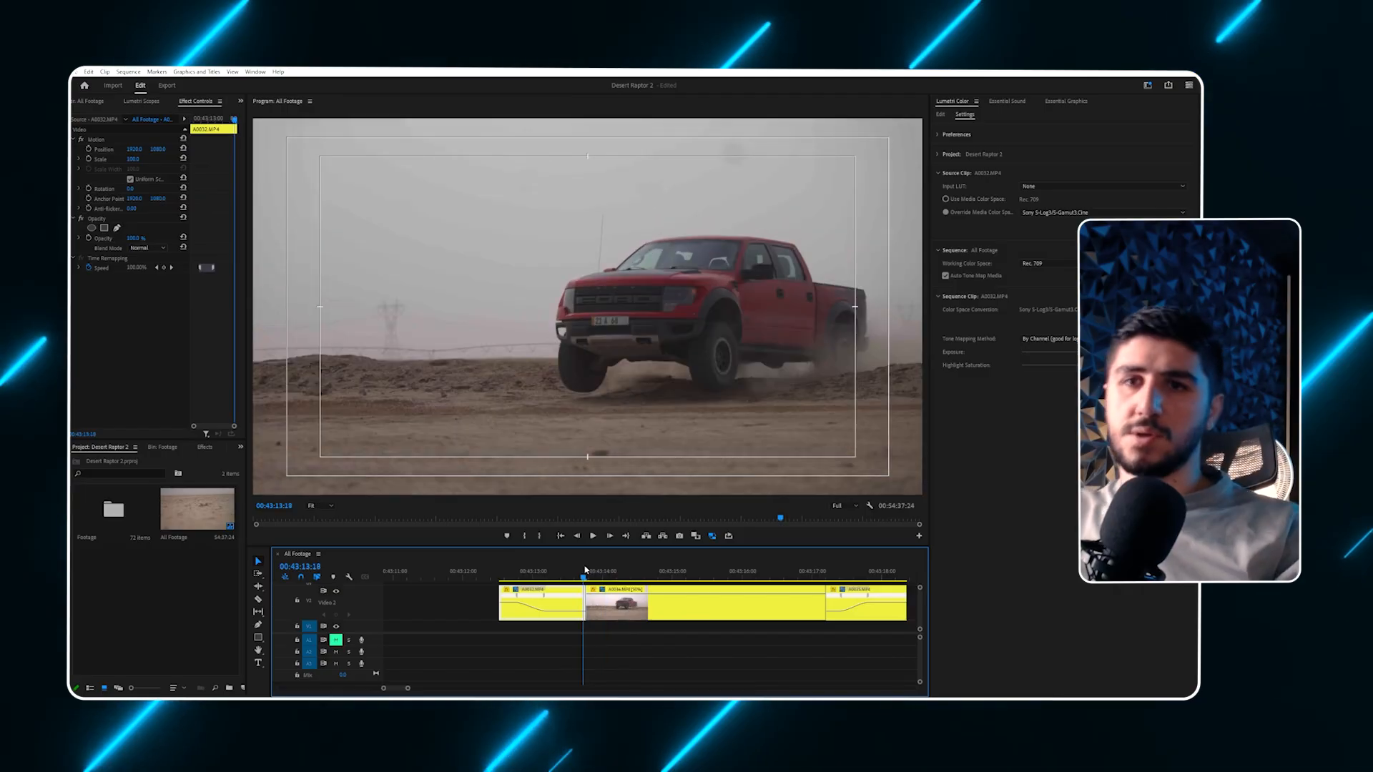
pyautogui.press('space')
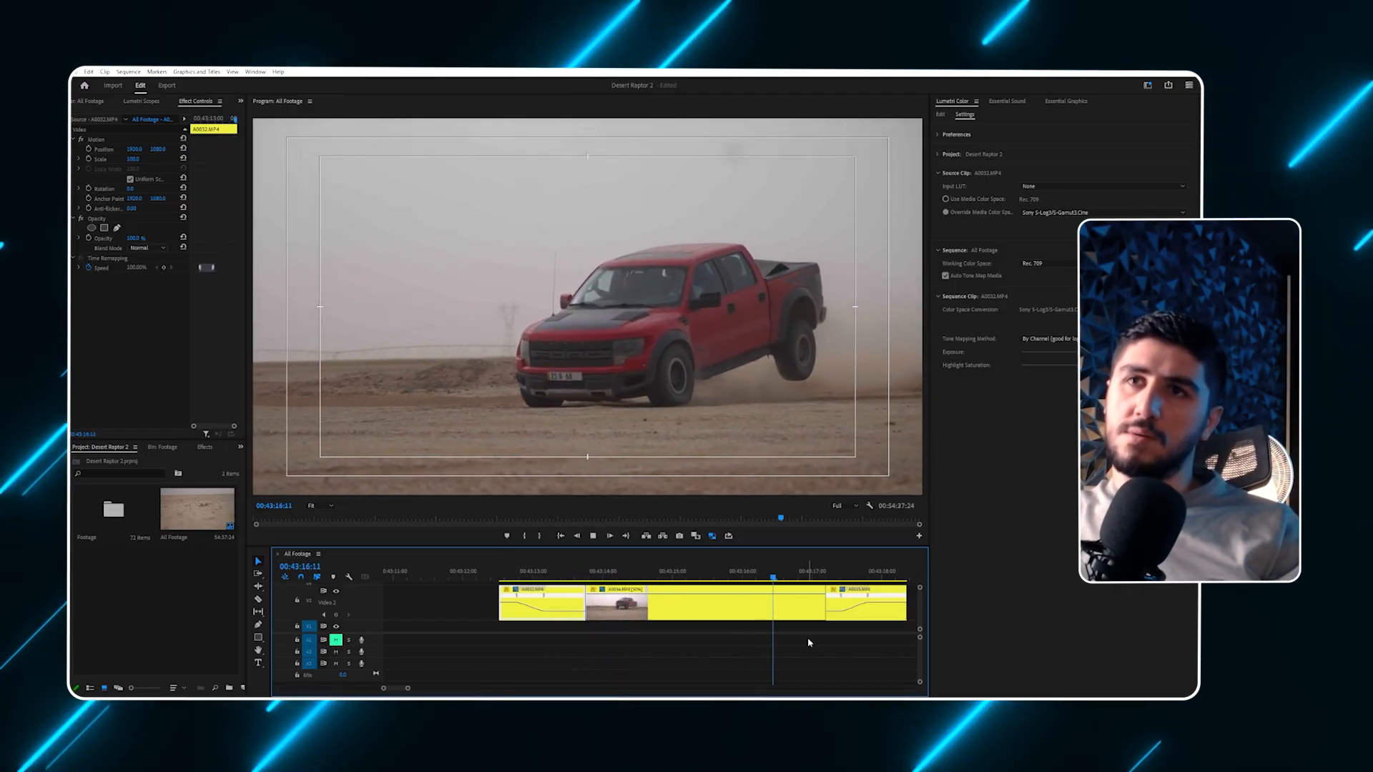
pyautogui.press('-')
pyautogui.click(569, 575)
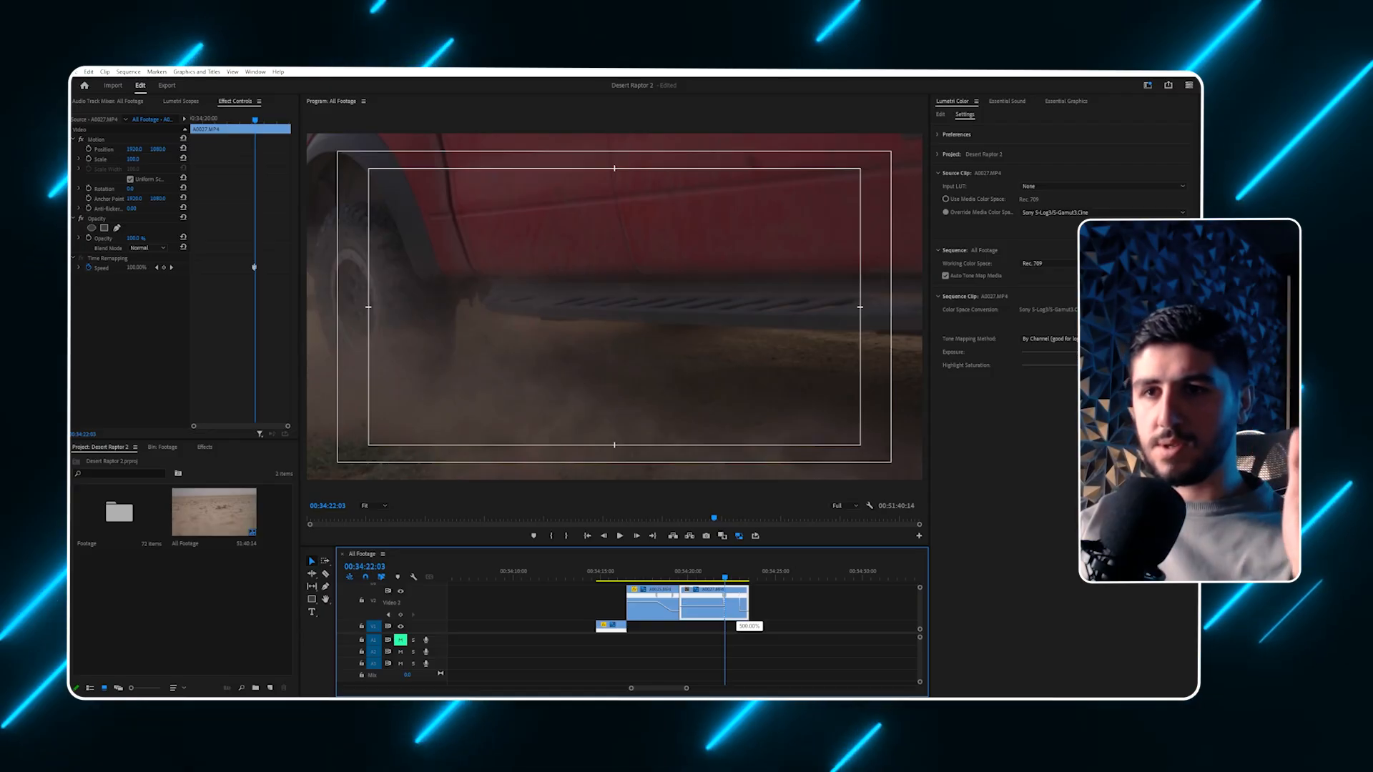
# Raise the speed at the end of the blue wheel close-up clip and widen its speed keyframe into a gradual ramp.
pyautogui.moveTo(739, 610); pyautogui.dragTo(738, 422)
pyautogui.press('=')
pyautogui.press('=')
pyautogui.moveTo(675, 605); pyautogui.dragTo(613, 595)
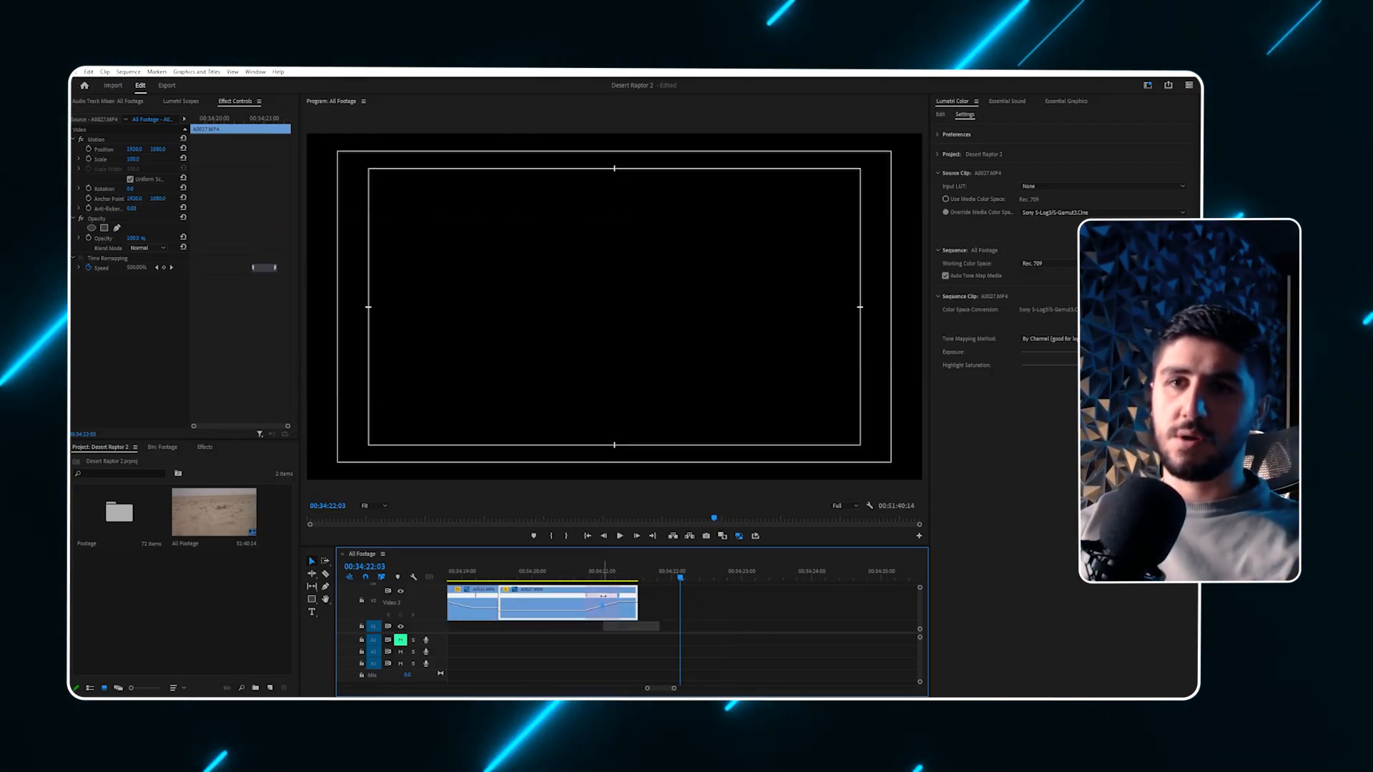
# Play the speed-ramped blue wheel clip between about 00:34:19:16 and 00:34:21:10.
pyautogui.press('space')
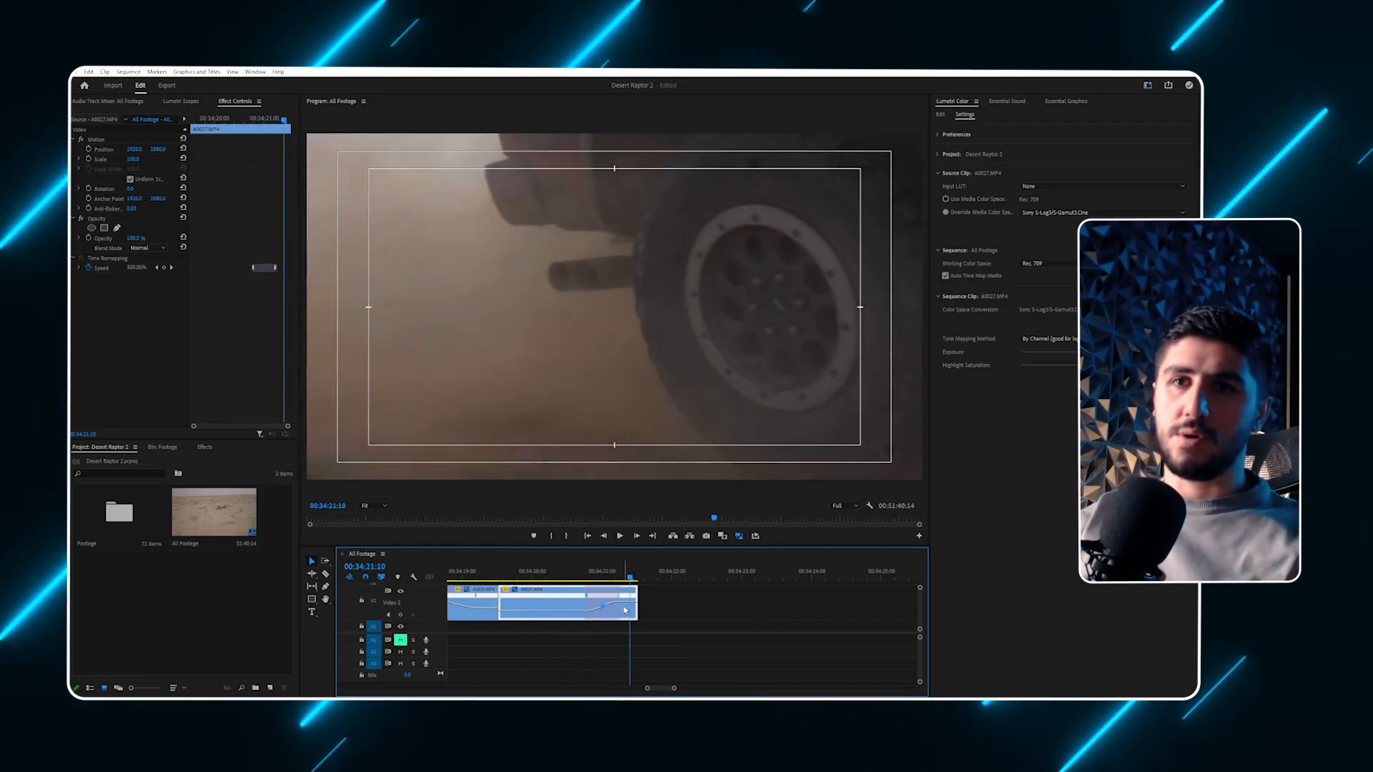
pyautogui.click(509, 572)
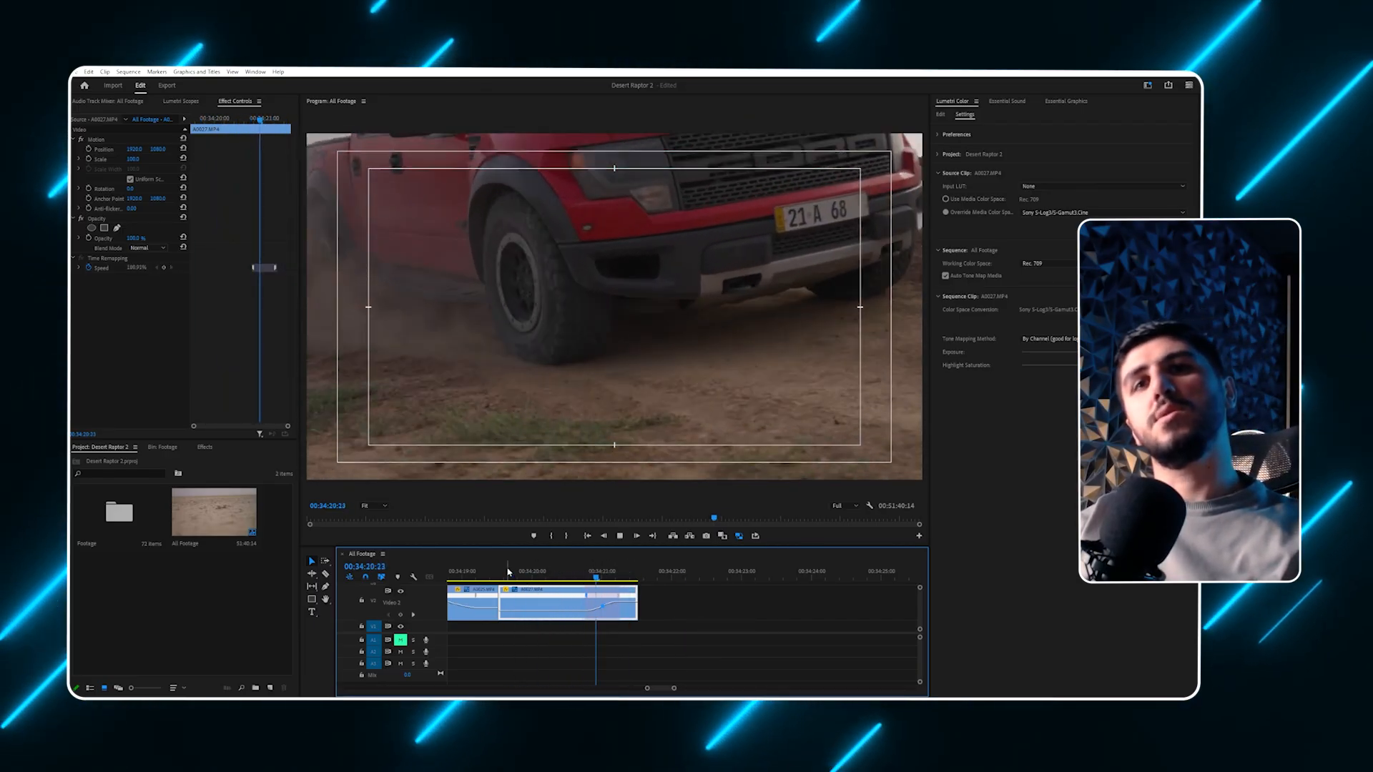
pyautogui.click(510, 575)
pyautogui.press('-')
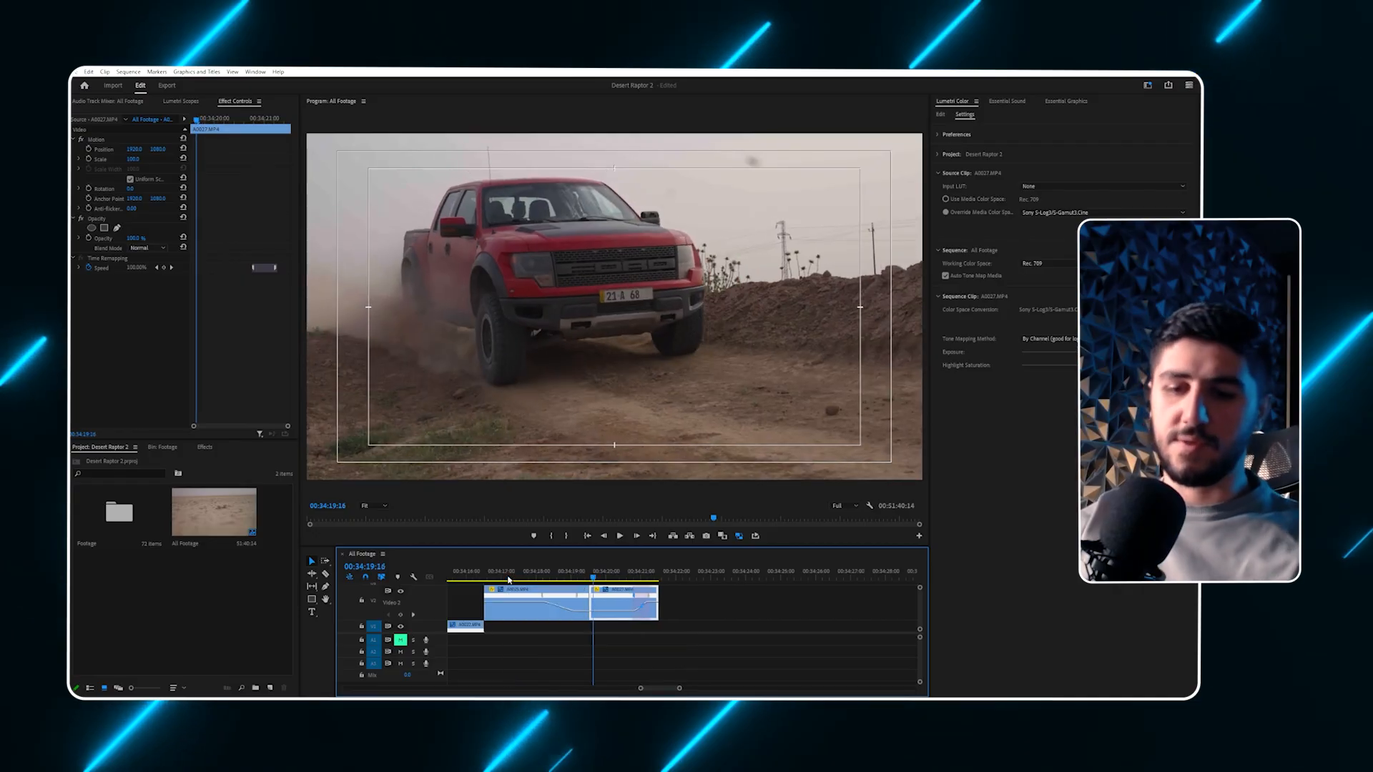
pyautogui.click(612, 575)
pyautogui.press('space')
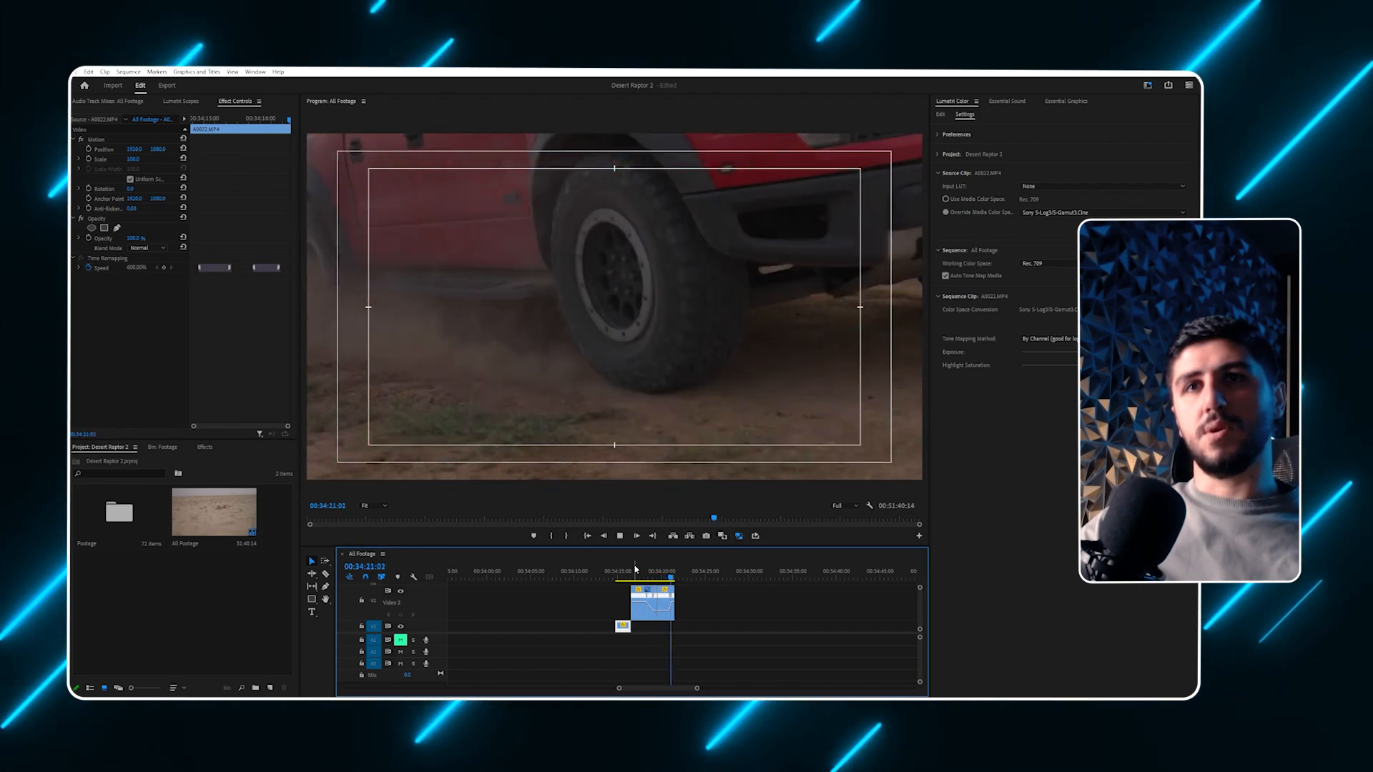
# Scrub back through the ramped blue clips to the distant approach shot around 00:34:17:12.
pyautogui.press('space')
pyautogui.press('=')
pyautogui.press('=')
pyautogui.press('=')
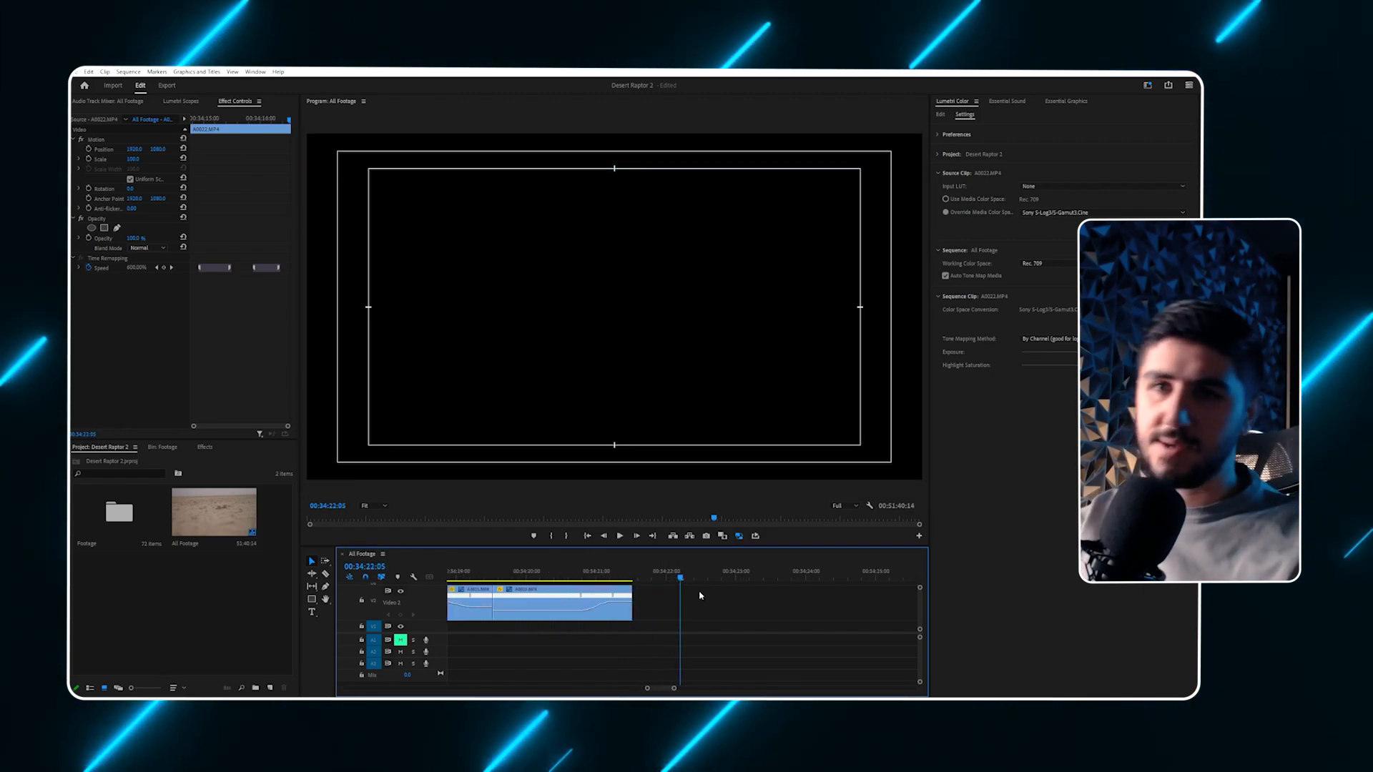
pyautogui.moveTo(735, 585); pyautogui.dragTo(602, 579)
pyautogui.press('=')
pyautogui.press('=')
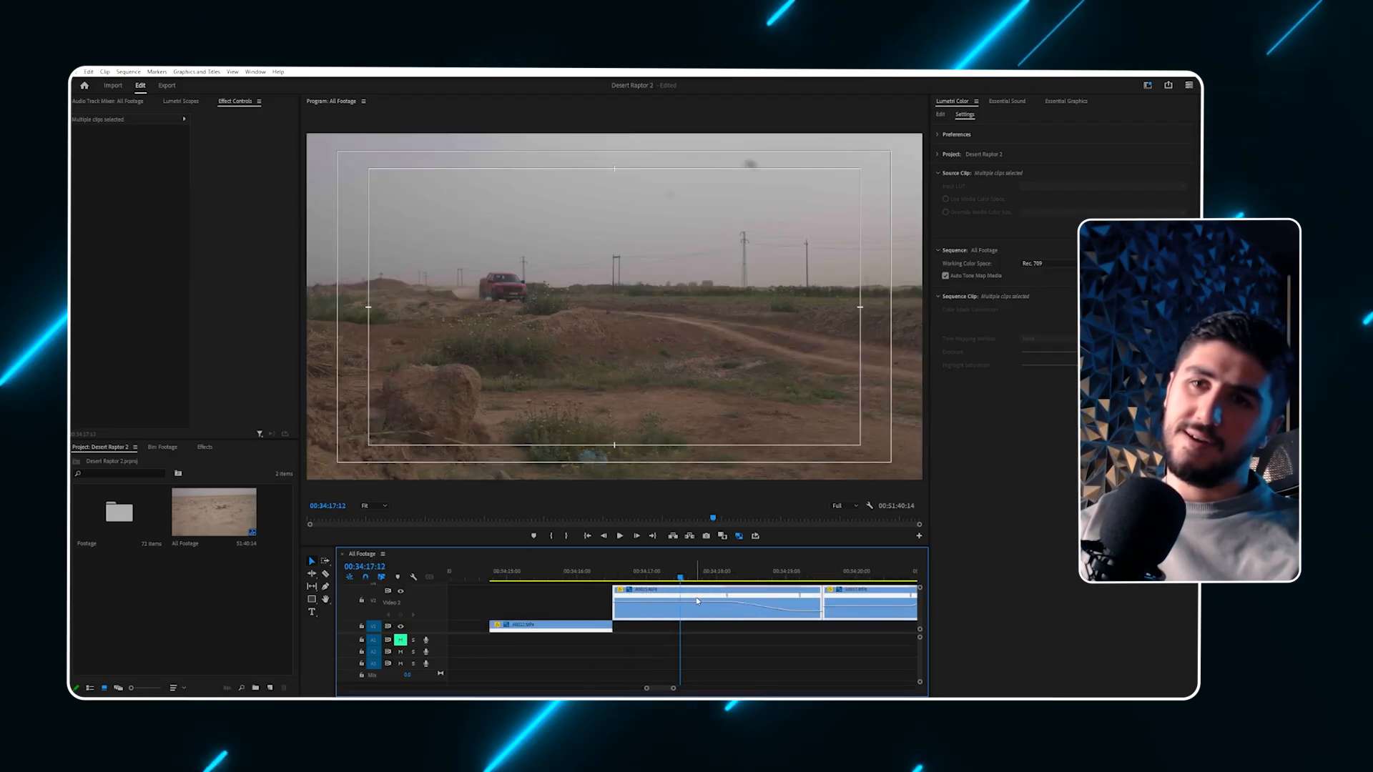
# Move the selected ramped blue clips from Video 2 down to Video 1.
pyautogui.moveTo(692, 607); pyautogui.dragTo(700, 622)
pyautogui.press('-')
pyautogui.press('-')
pyautogui.press('-')
pyautogui.press('-')
pyautogui.press('-')
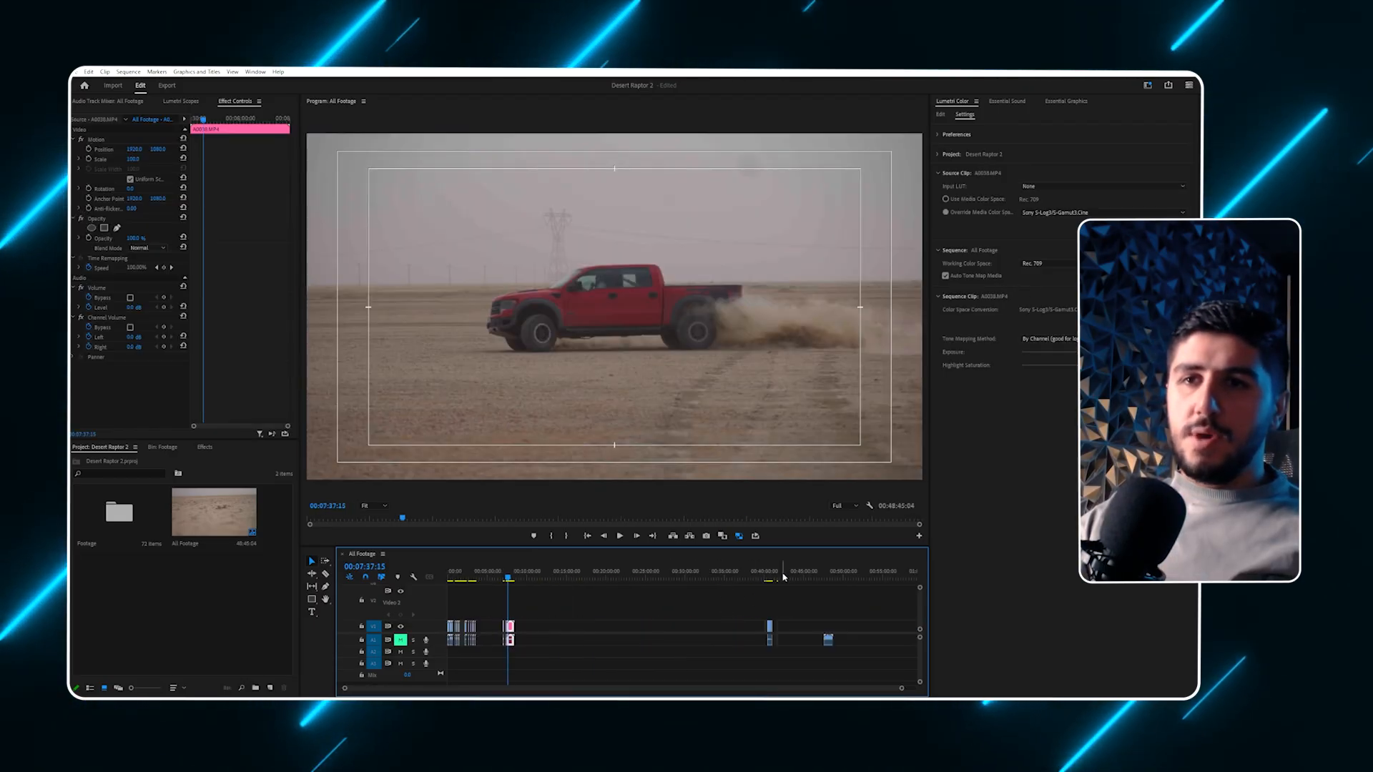
# Go to the blue clips around 00:40:05:01 and scrub through their opening wheel shot.
pyautogui.click(771, 577)
pyautogui.press('=')
pyautogui.press('=')
pyautogui.press('=')
pyautogui.press('=')
pyautogui.press('=')
pyautogui.moveTo(588, 578); pyautogui.dragTo(578, 578)
pyautogui.press('=')
pyautogui.press('=')
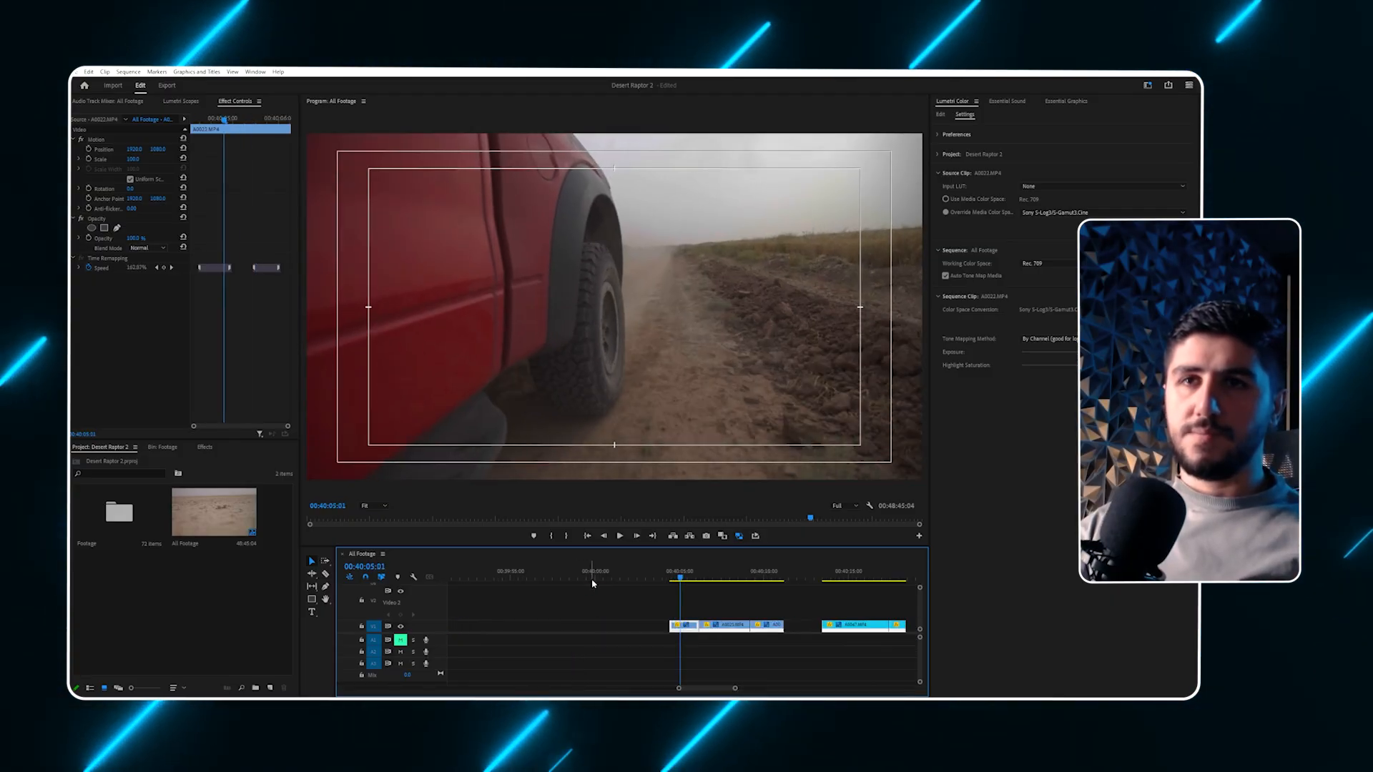
pyautogui.click(674, 572)
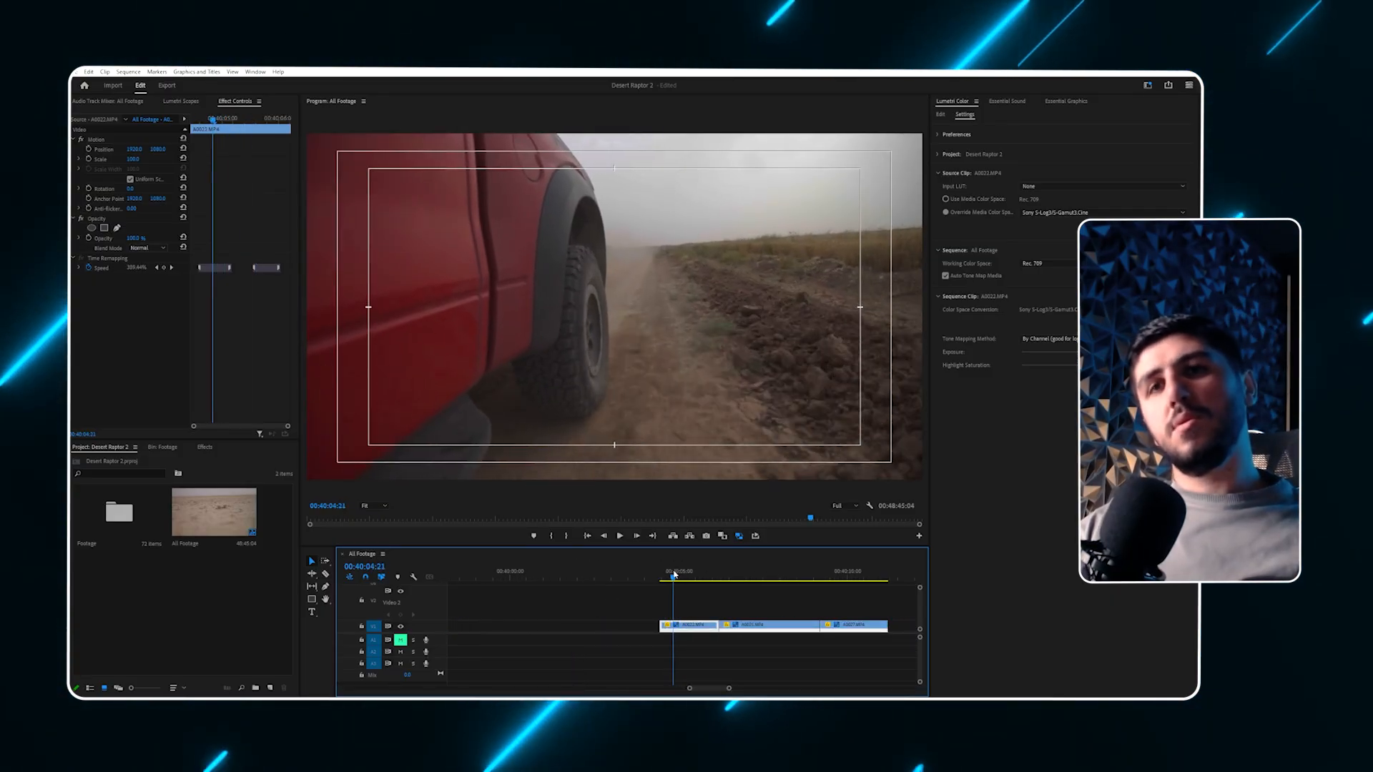
pyautogui.moveTo(676, 575); pyautogui.dragTo(696, 580)
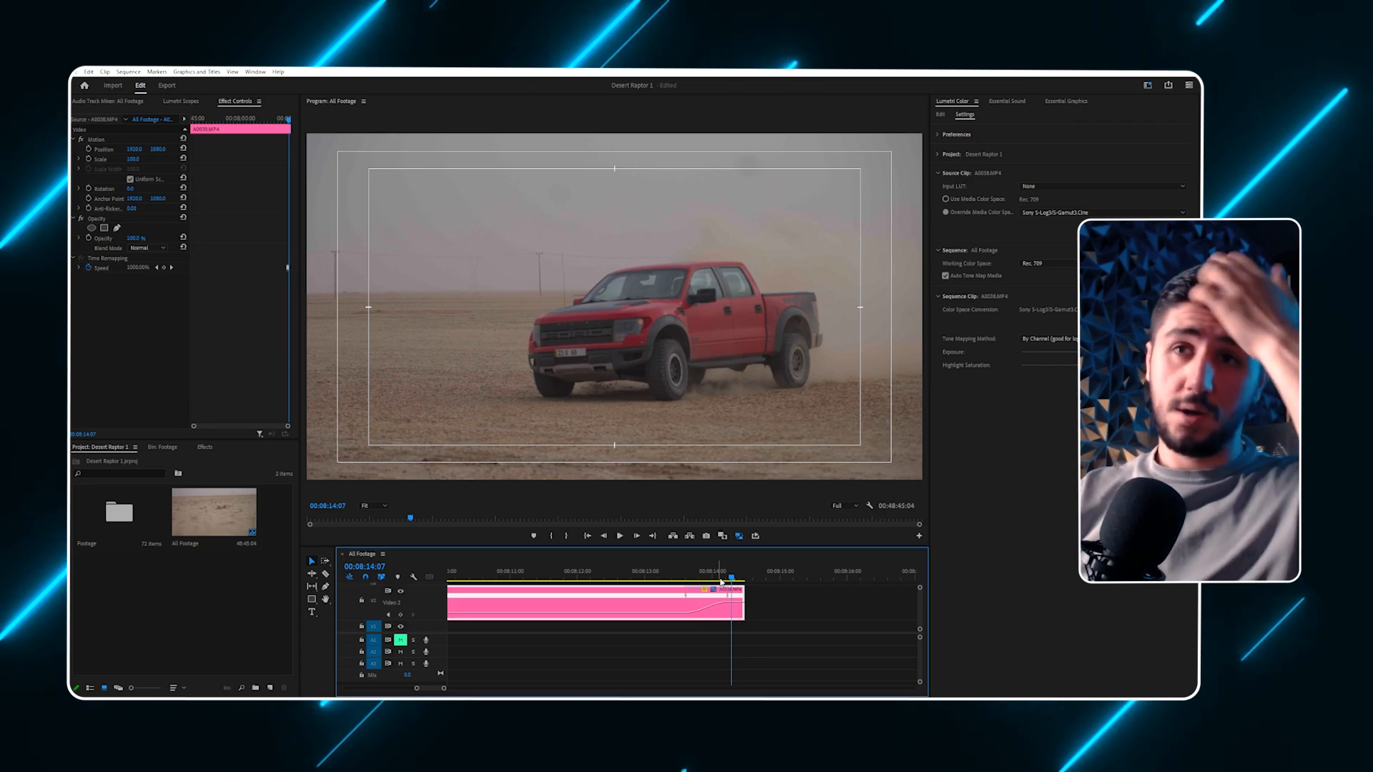
# Play the speed ramp at the end of the pink clip around 00:08:13:20.
pyautogui.press('space')
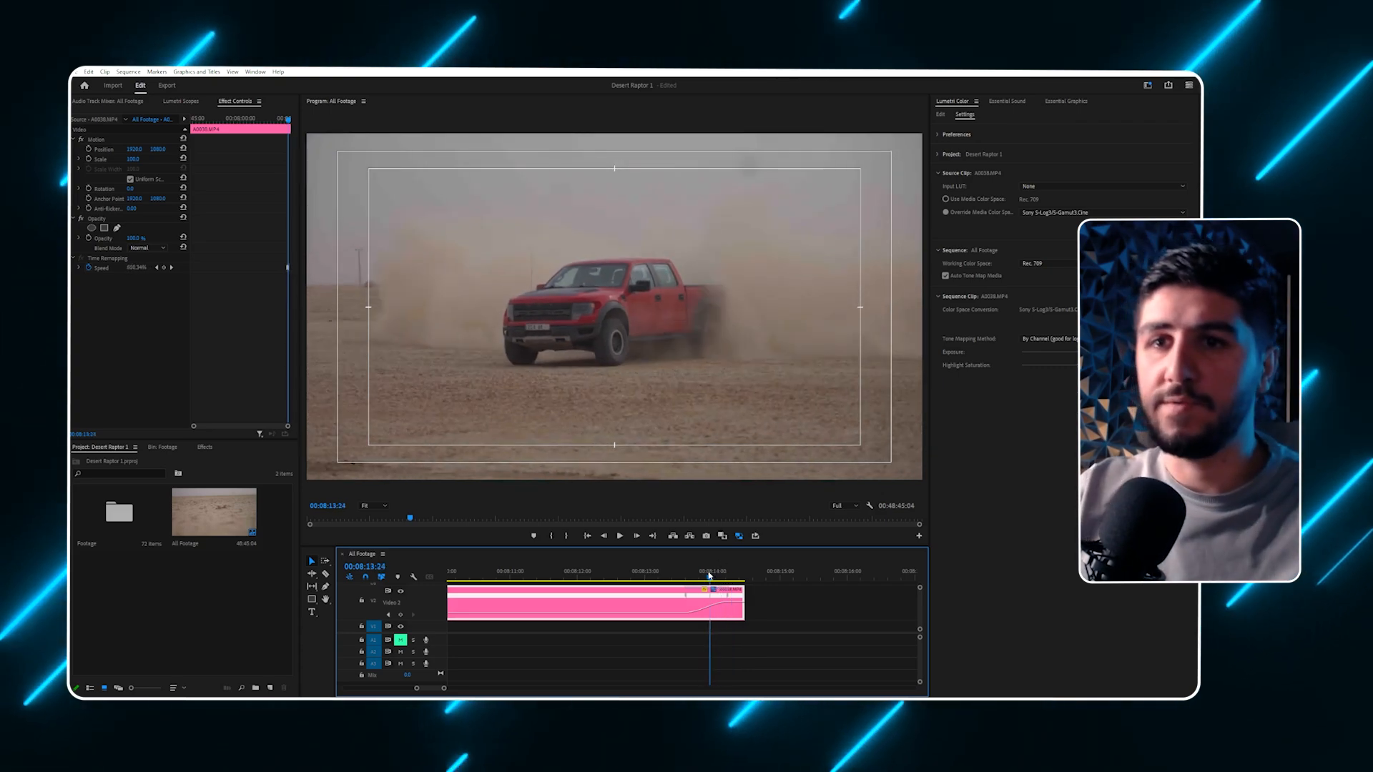
pyautogui.click(666, 579)
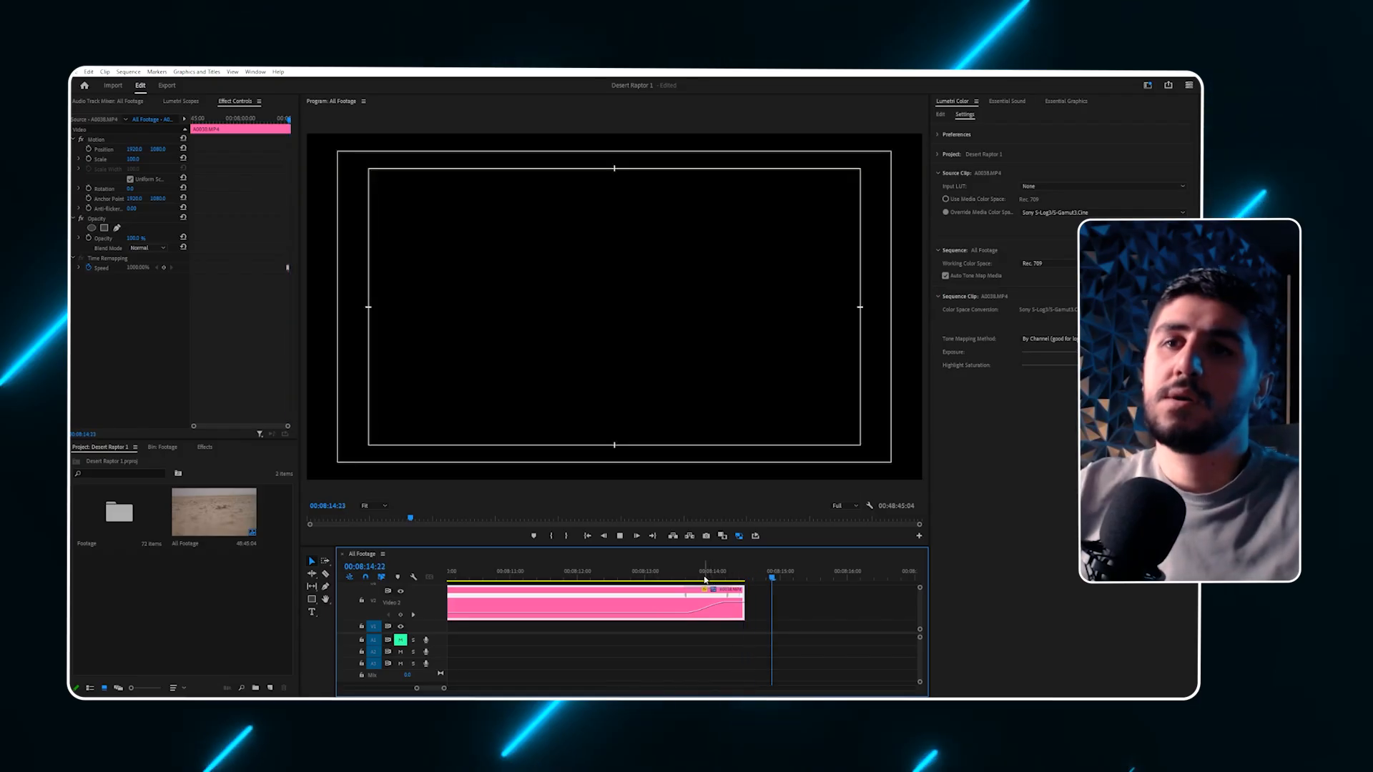
pyautogui.click(682, 578)
pyautogui.press('space')
pyautogui.click(683, 578)
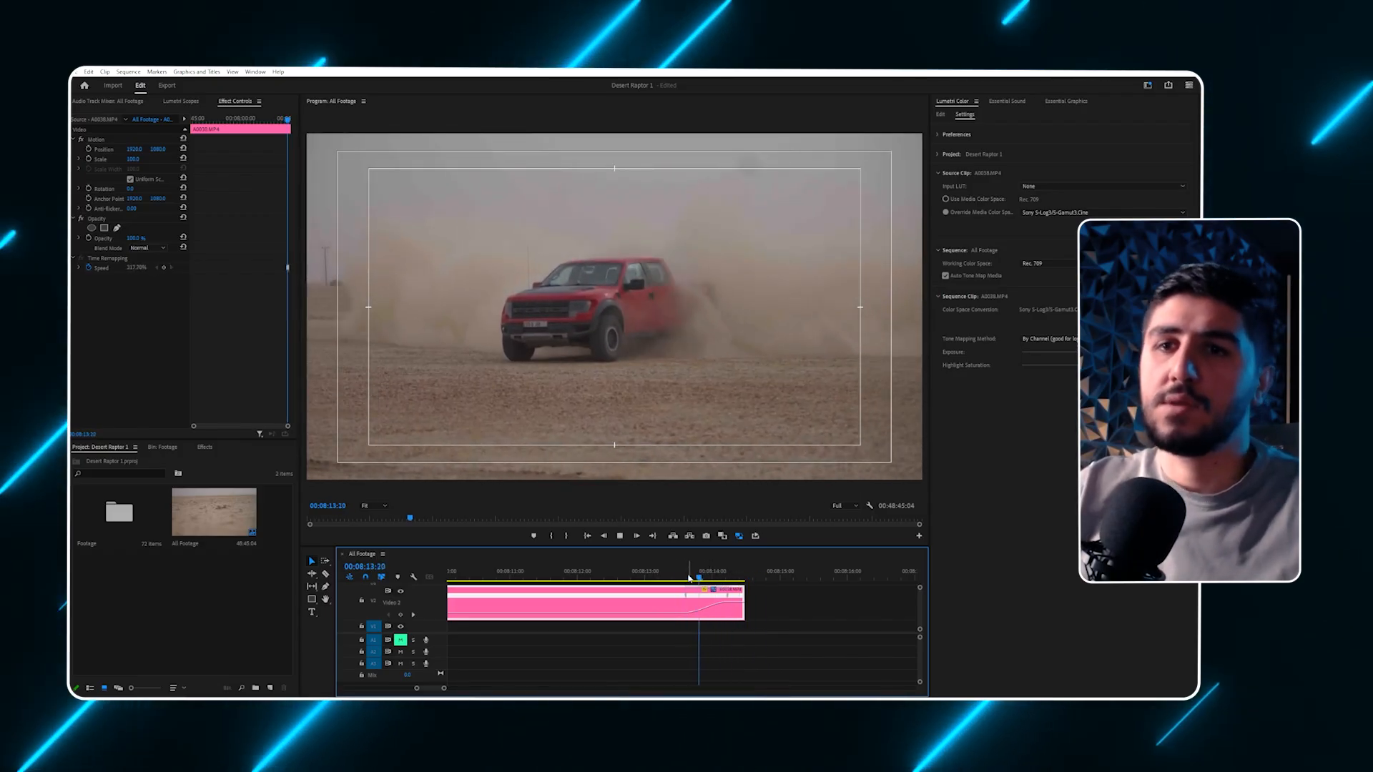
# Undo the speed ramp on the pink clip and replay its ending up to about 00:08:15:00.
pyautogui.hotkey('ctrl', 'z')
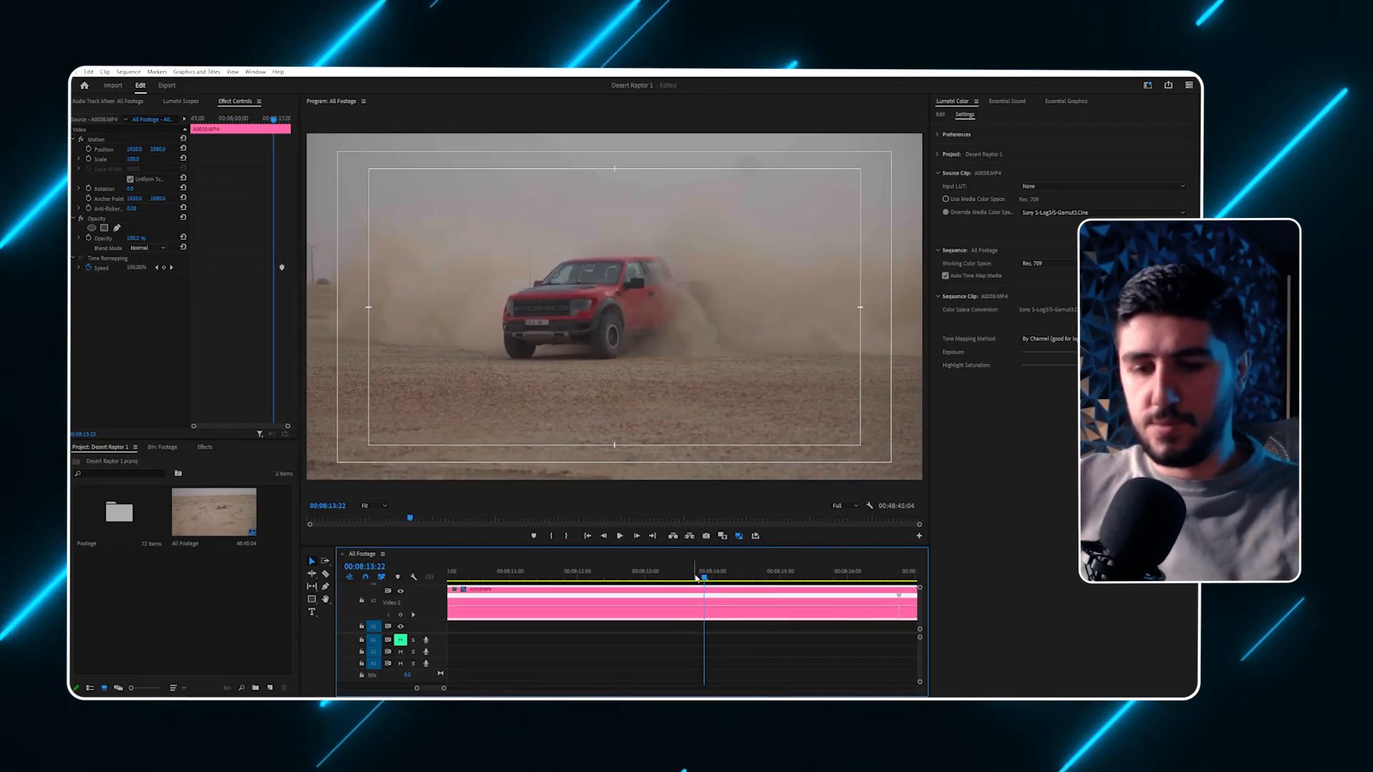
pyautogui.press('-')
pyautogui.press('-')
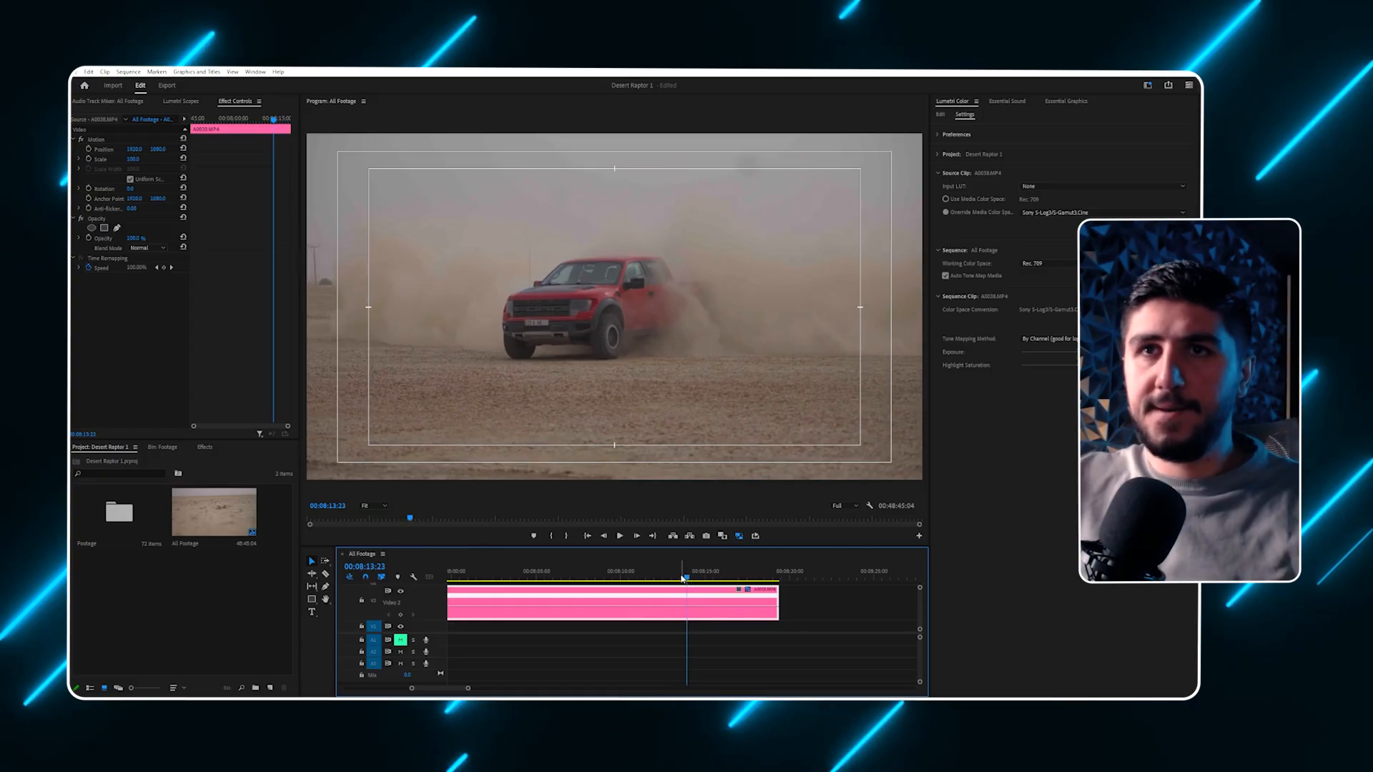
pyautogui.click(624, 581)
pyautogui.press('space')
pyautogui.click(707, 576)
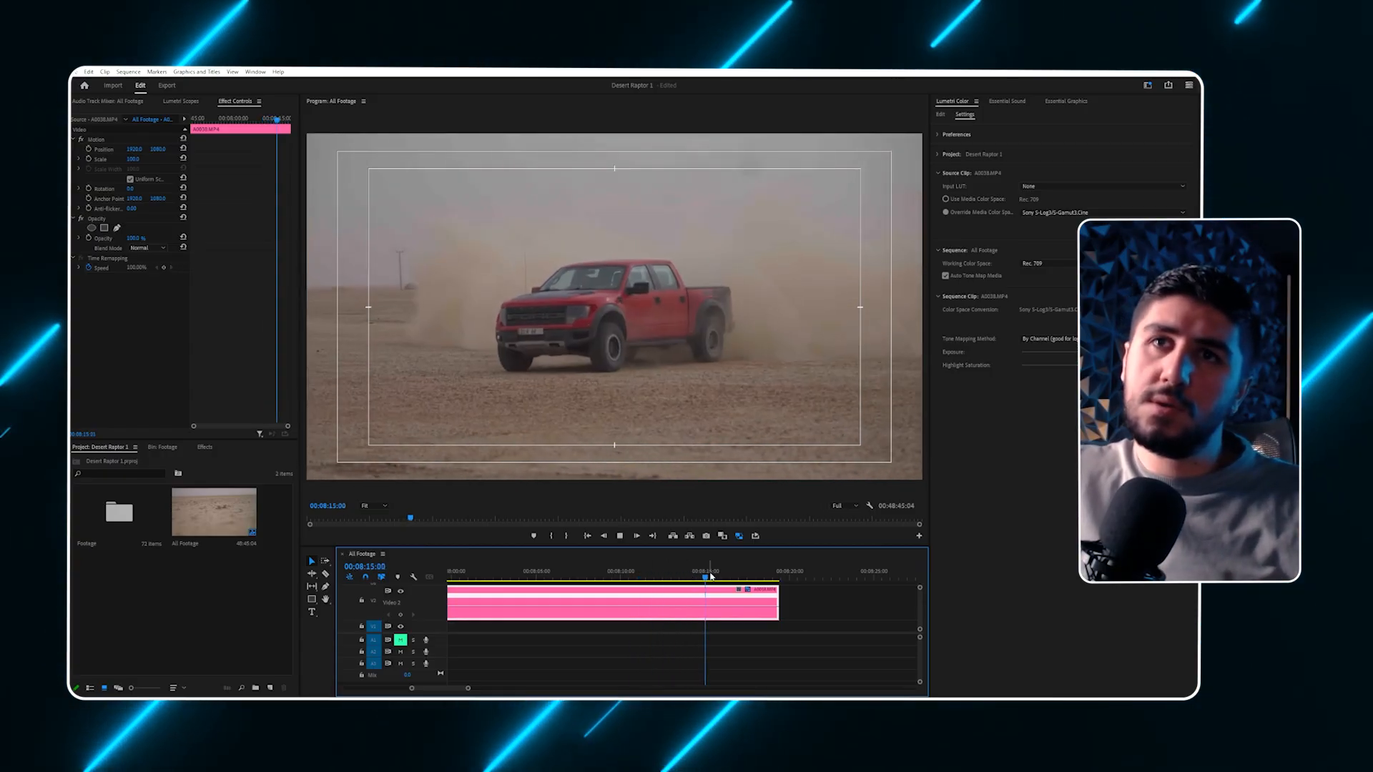
pyautogui.click(656, 579)
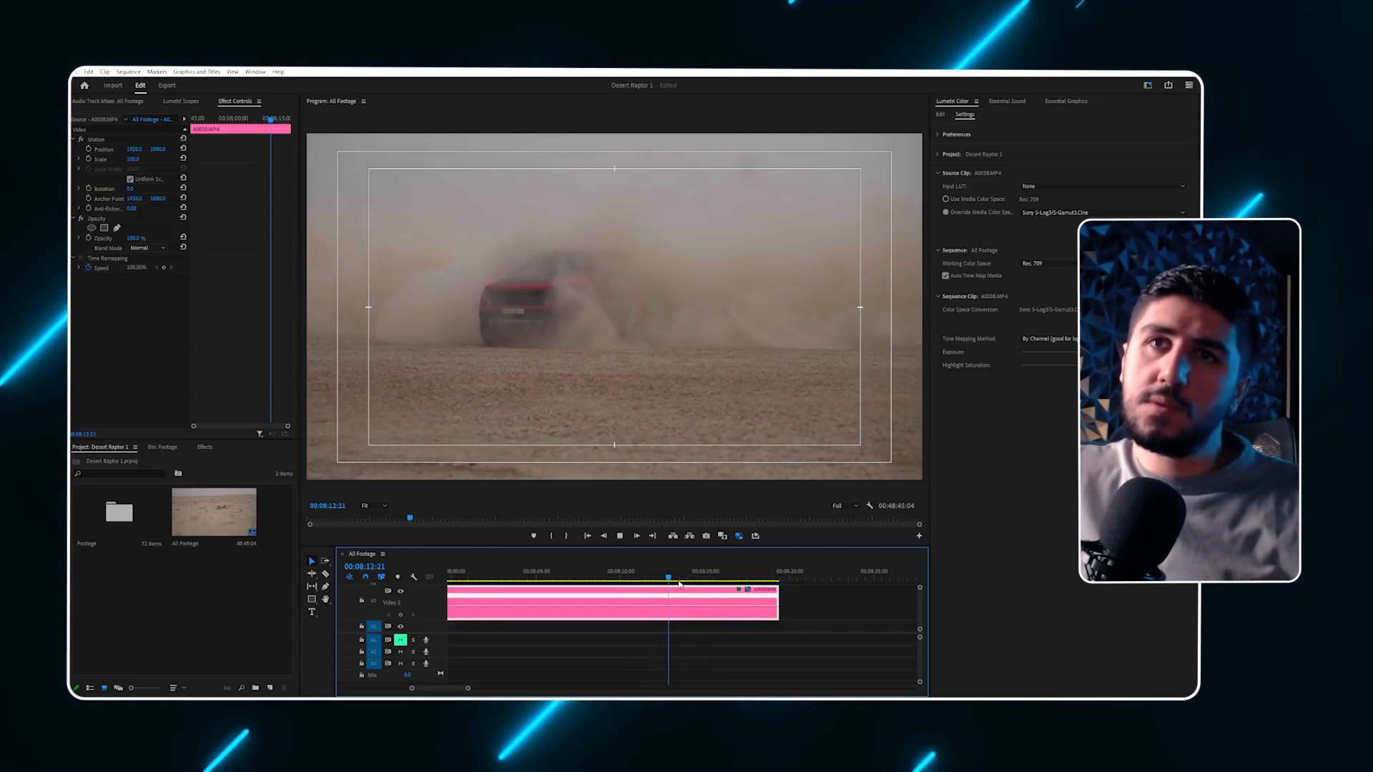
# Split the pink clip near 00:08:11 and at 00:08:15:01, and delete the footage after the second cut.
pyautogui.click(647, 578)
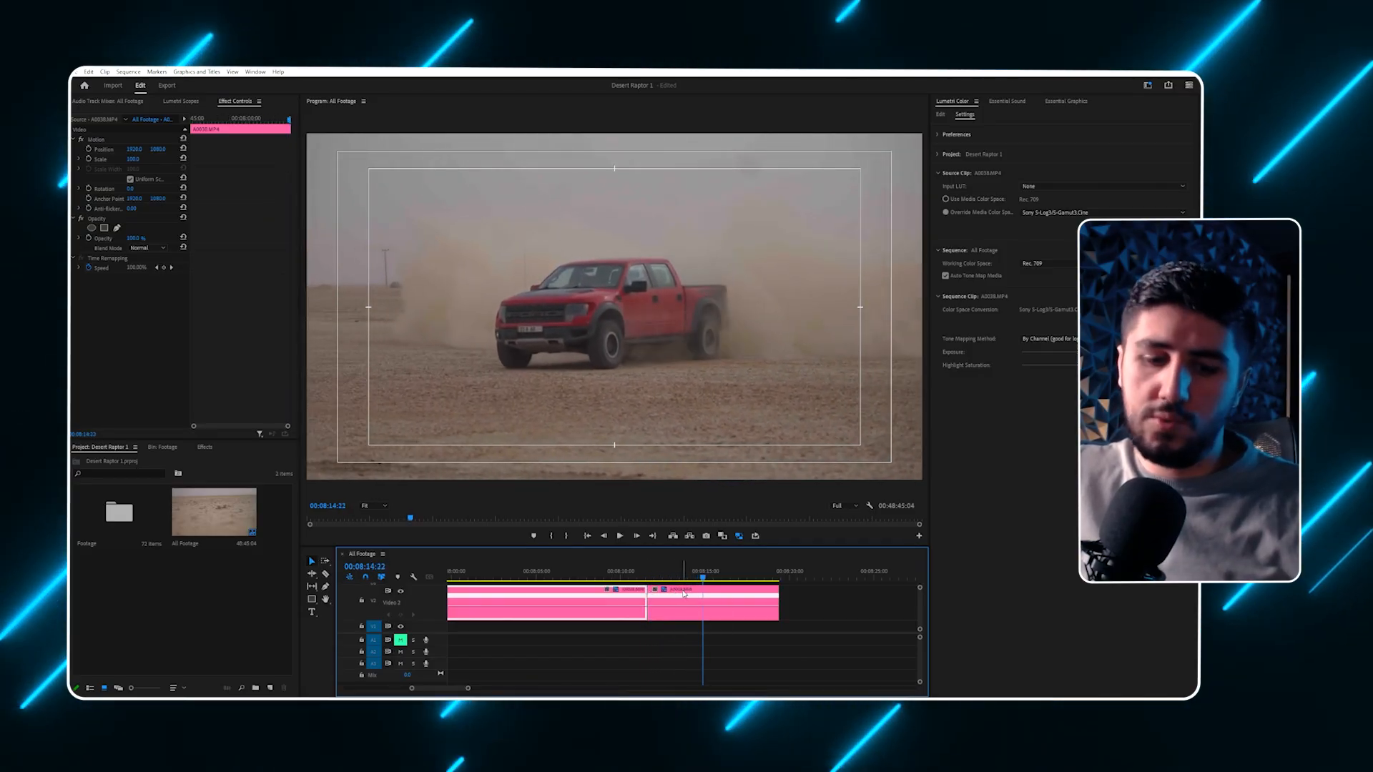
pyautogui.press('Right')
pyautogui.press('Right')
pyautogui.press('Right')
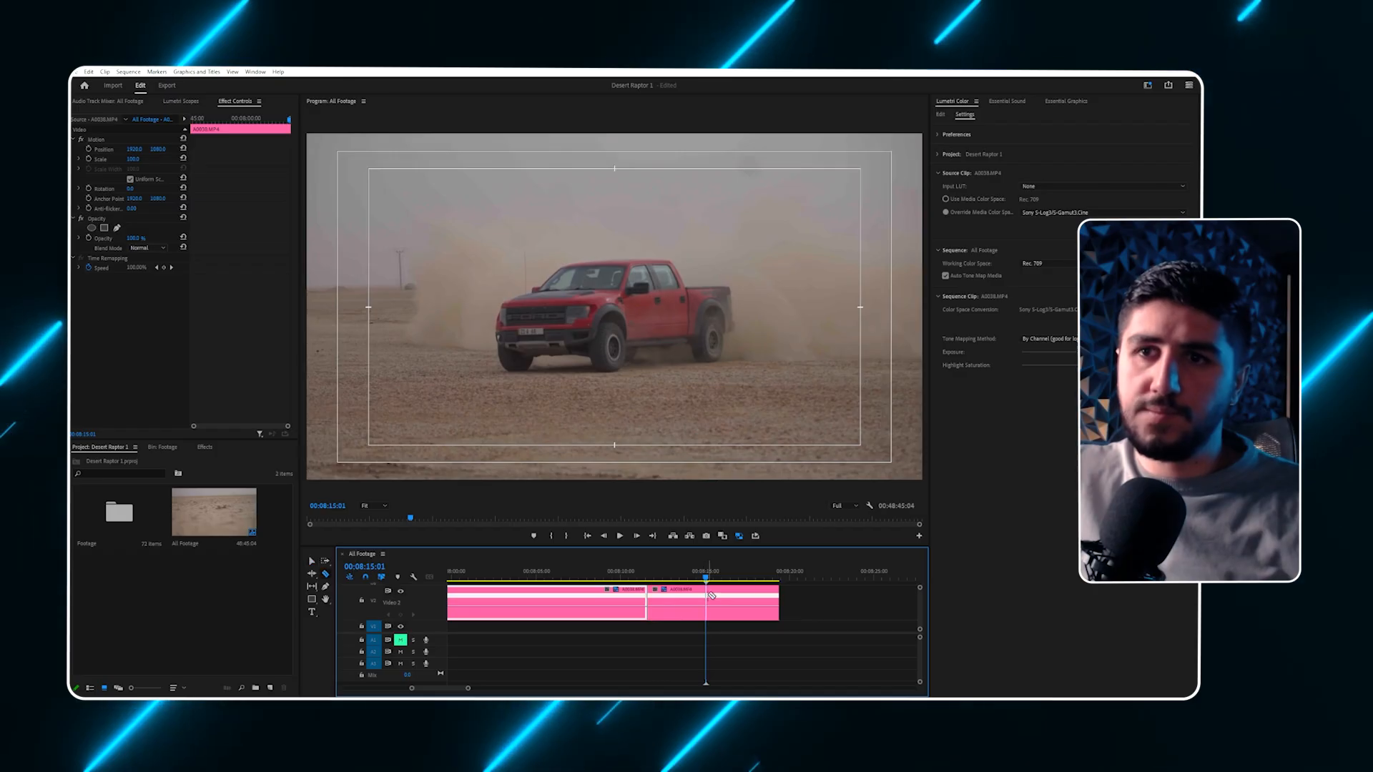
pyautogui.press('Delete')
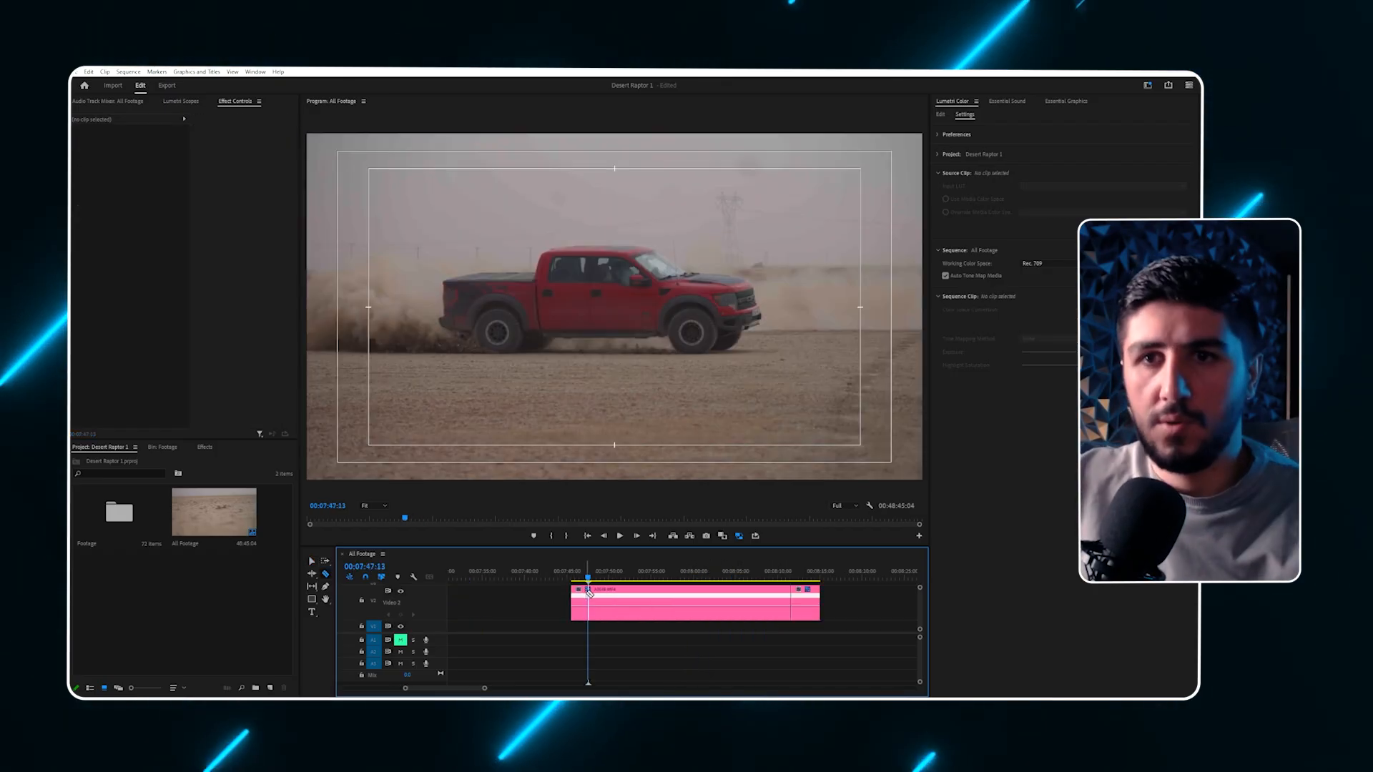
# Split the pink clip at about 00:07:55:10 and delete its middle section and the short piece before about 00:07:47:13.
pyautogui.moveTo(592, 579); pyautogui.dragTo(655, 580)
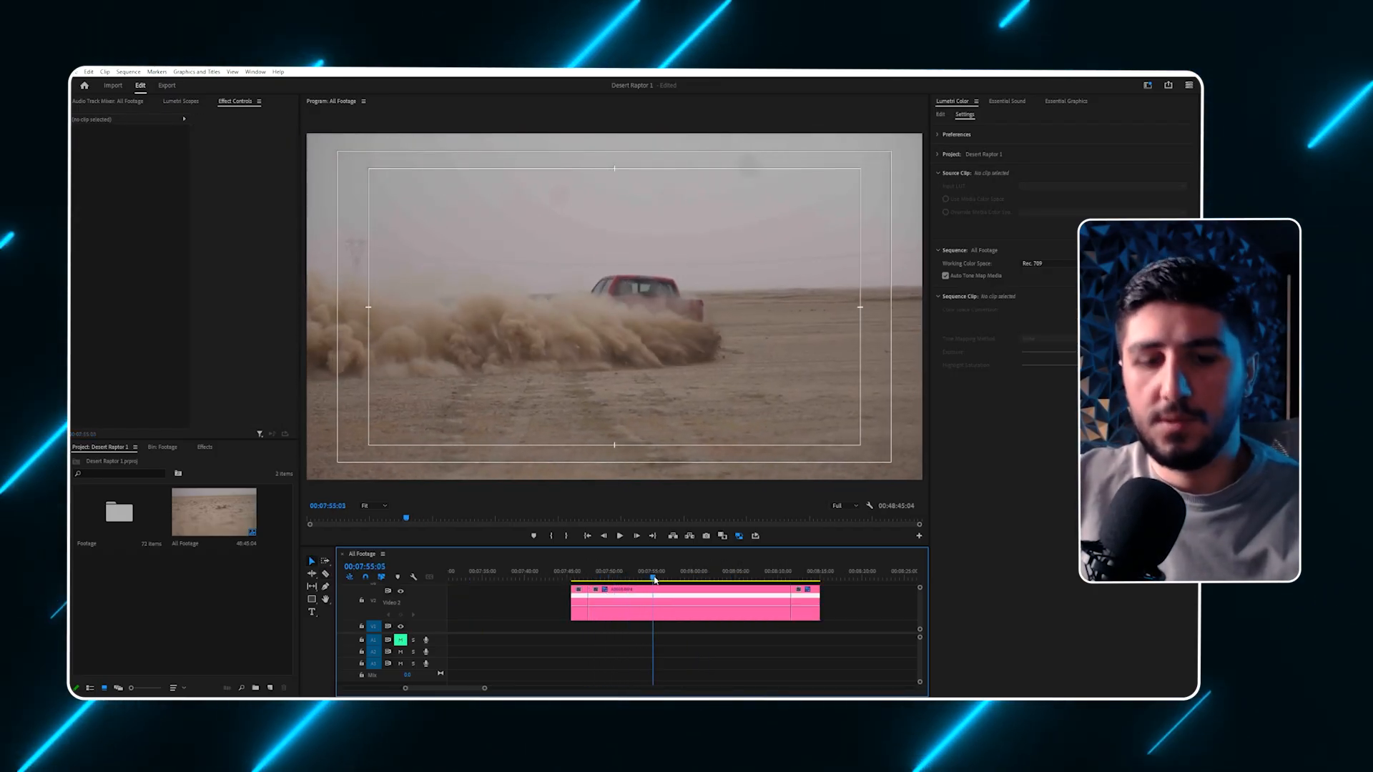
pyautogui.press('c')
pyautogui.click(662, 600)
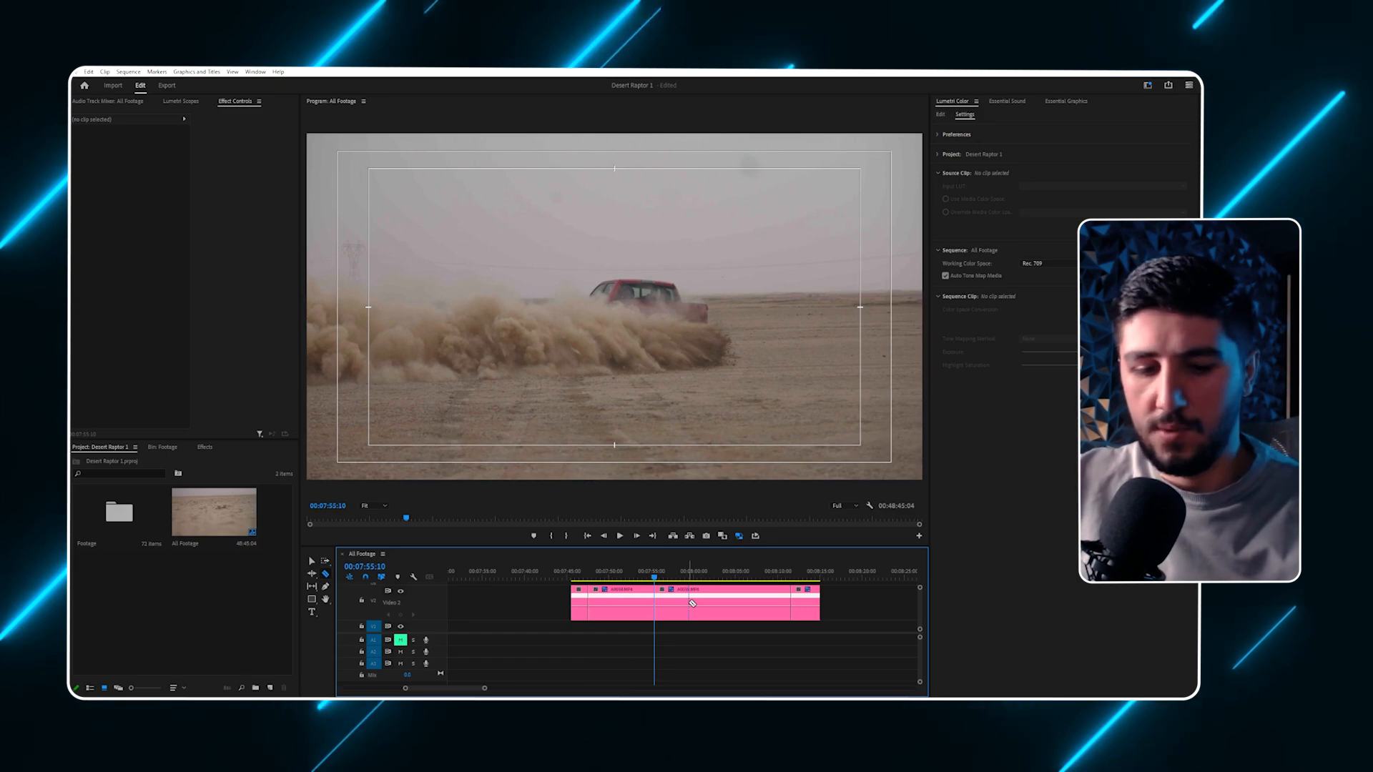
pyautogui.press('Delete')
pyautogui.click(581, 603)
pyautogui.press('Delete')
# Play the speed-ramped pink clip from about 00:07:47:19 and scrub back through its slow section near 00:07:48:00.
pyautogui.click(590, 578)
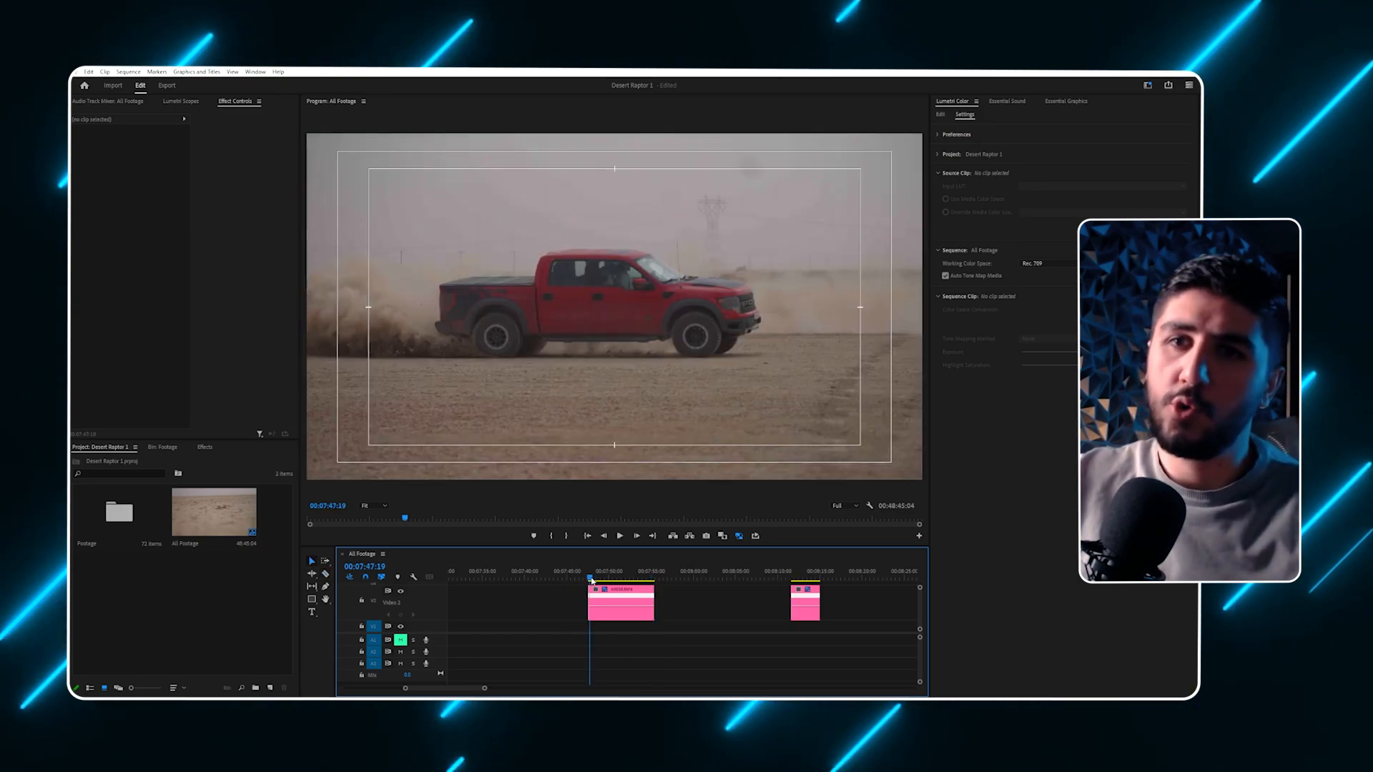
pyautogui.rightClick(743, 605)
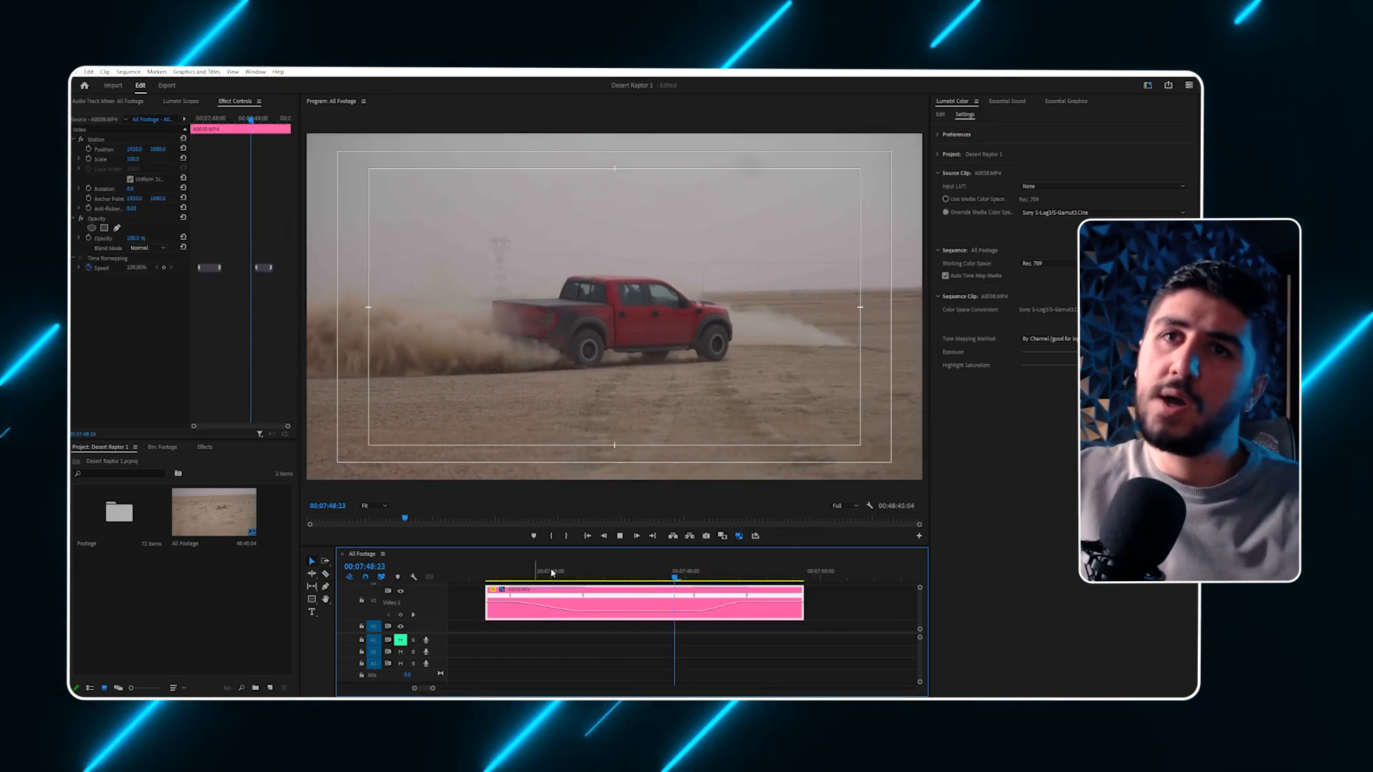
pyautogui.click(582, 576)
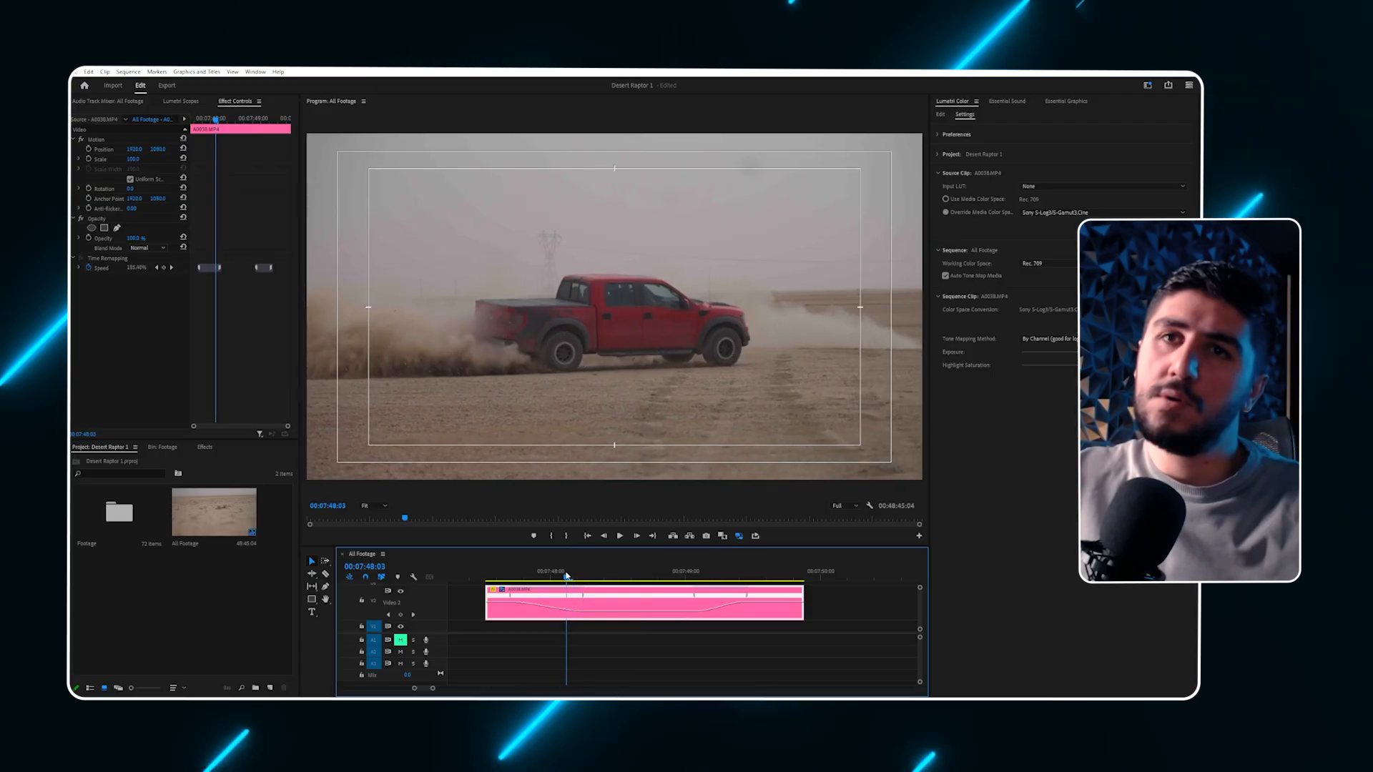
pyautogui.moveTo(566, 576)
pyautogui.mouseDown()
pyautogui.moveTo(658, 573)
pyautogui.moveTo(512, 570)
pyautogui.moveTo(545, 573)
pyautogui.mouseUp()
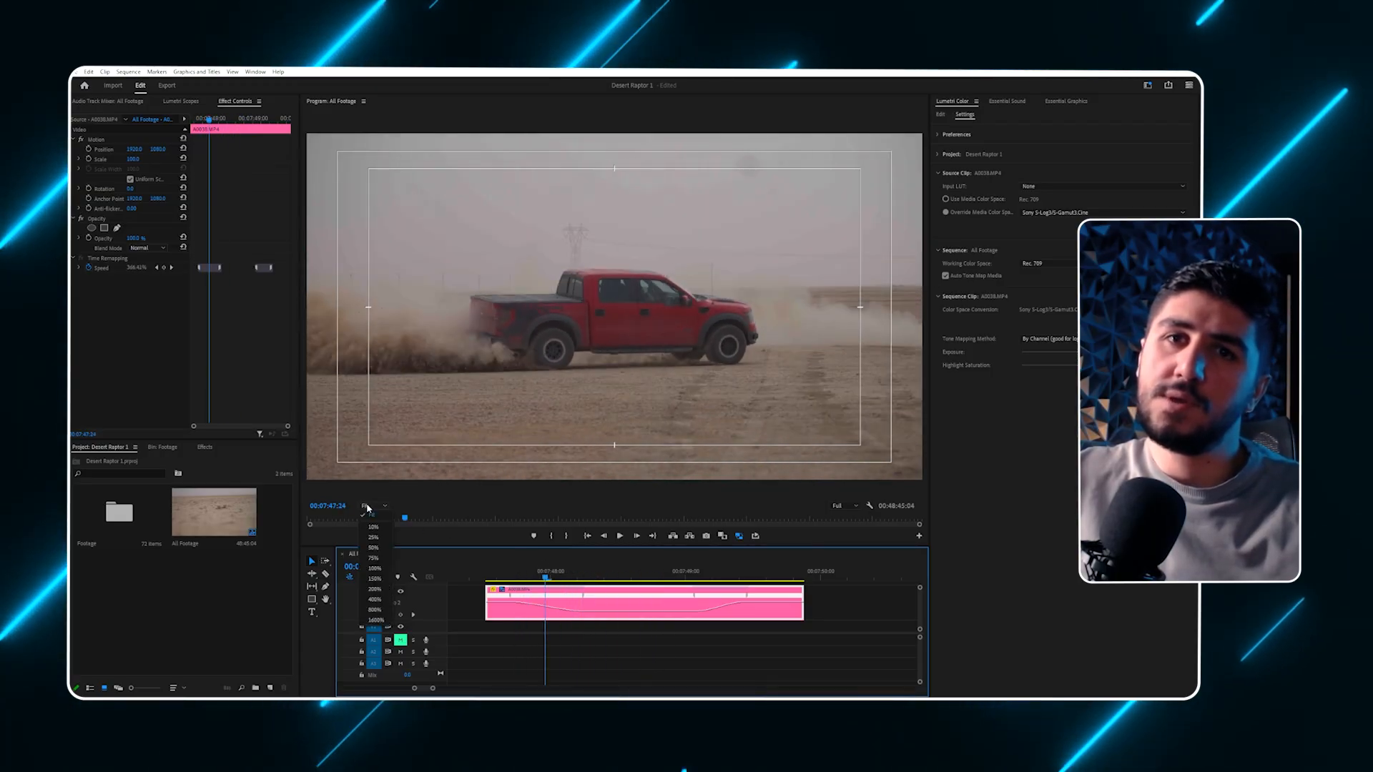
# Inspect the truck's rear wheel and dust at 100% preview zoom around 00:07:48:04, and return the preview to Fit.
pyautogui.click(375, 568)
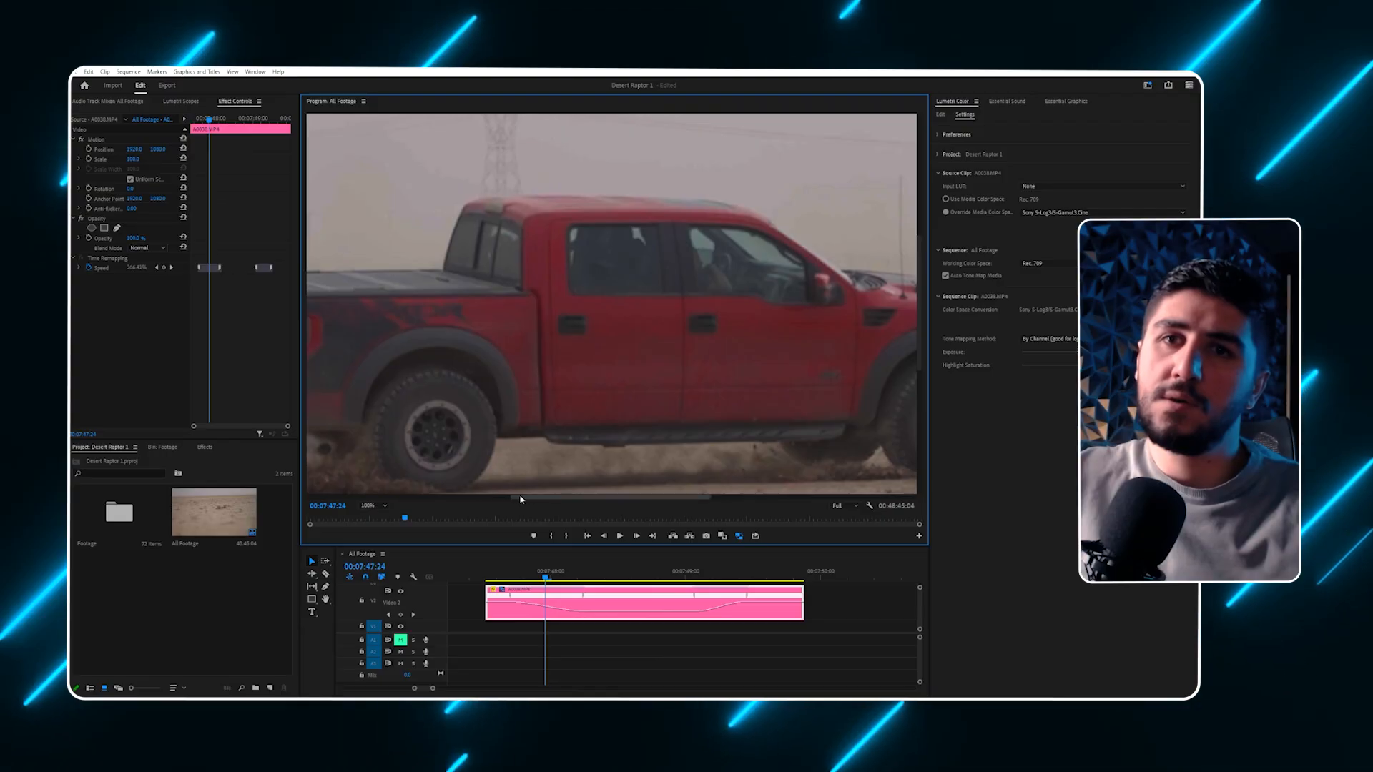
pyautogui.moveTo(521, 498); pyautogui.dragTo(469, 499)
pyautogui.moveTo(920, 344); pyautogui.dragTo(919, 380)
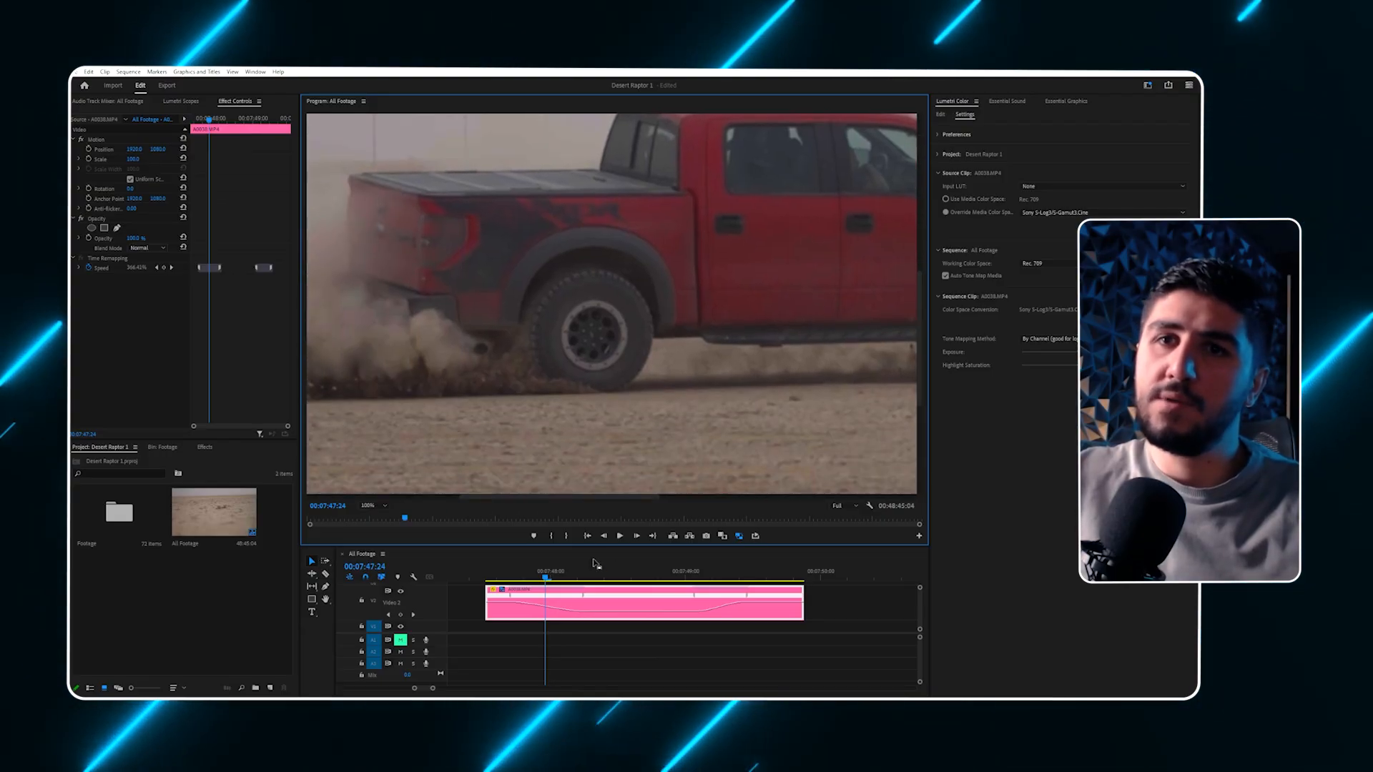
pyautogui.moveTo(552, 578); pyautogui.dragTo(571, 577)
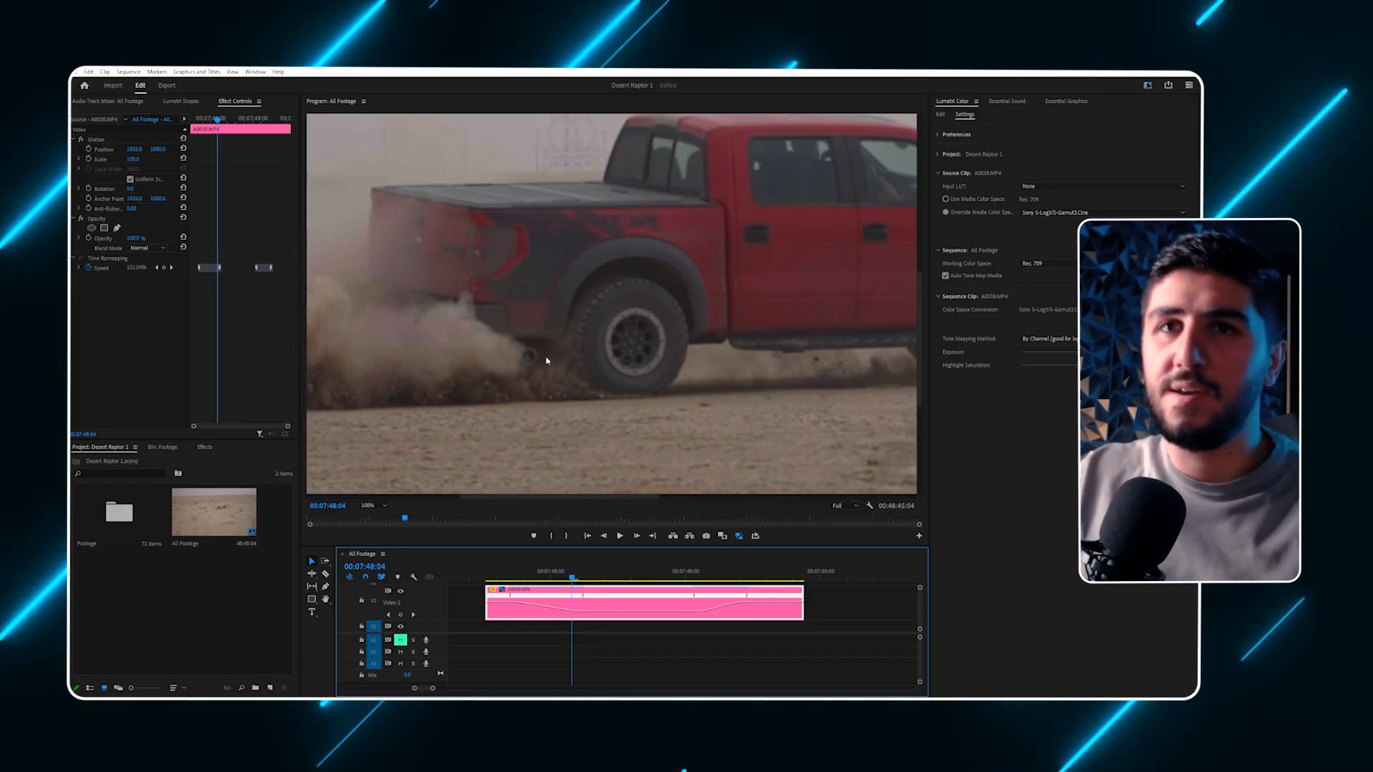
pyautogui.moveTo(573, 582)
pyautogui.mouseDown()
pyautogui.moveTo(738, 578)
pyautogui.moveTo(543, 588)
pyautogui.moveTo(562, 579)
pyautogui.mouseUp()
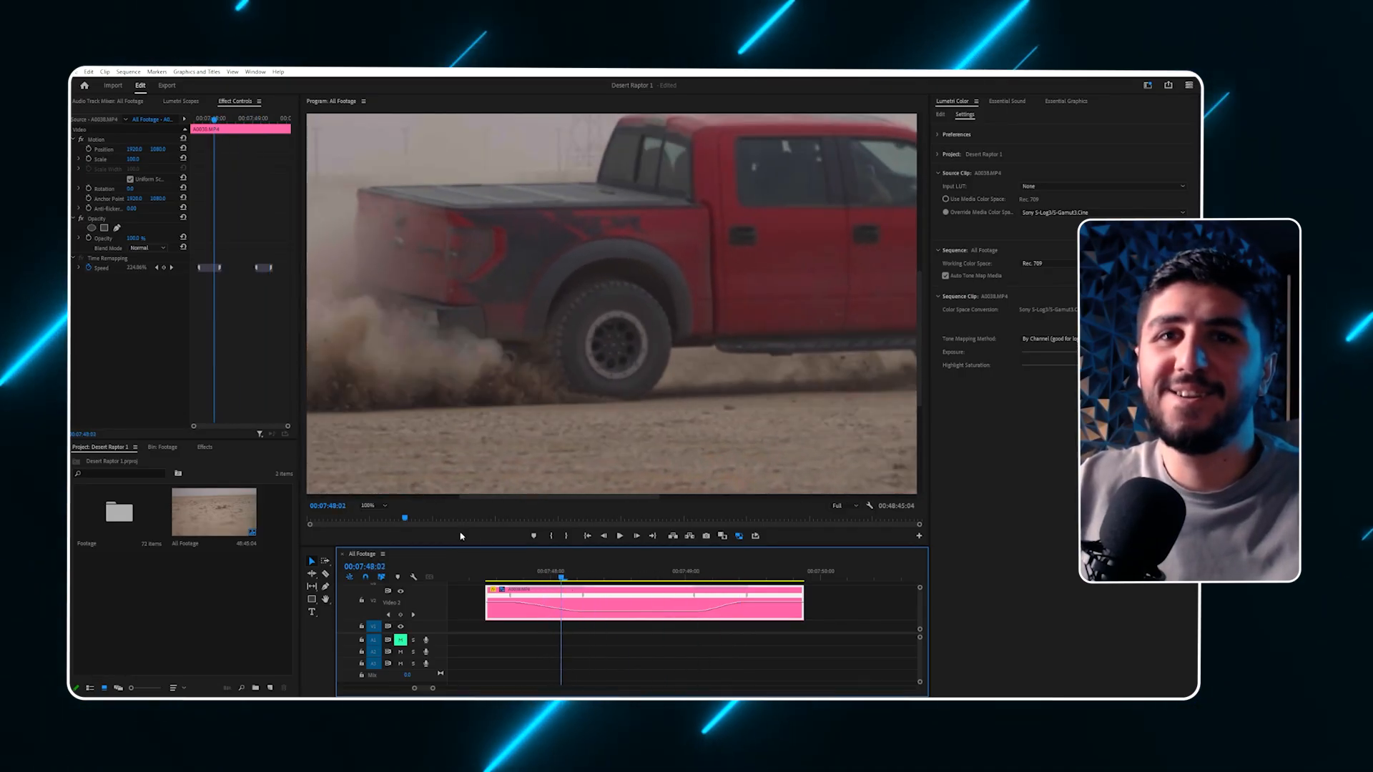
pyautogui.click(367, 506)
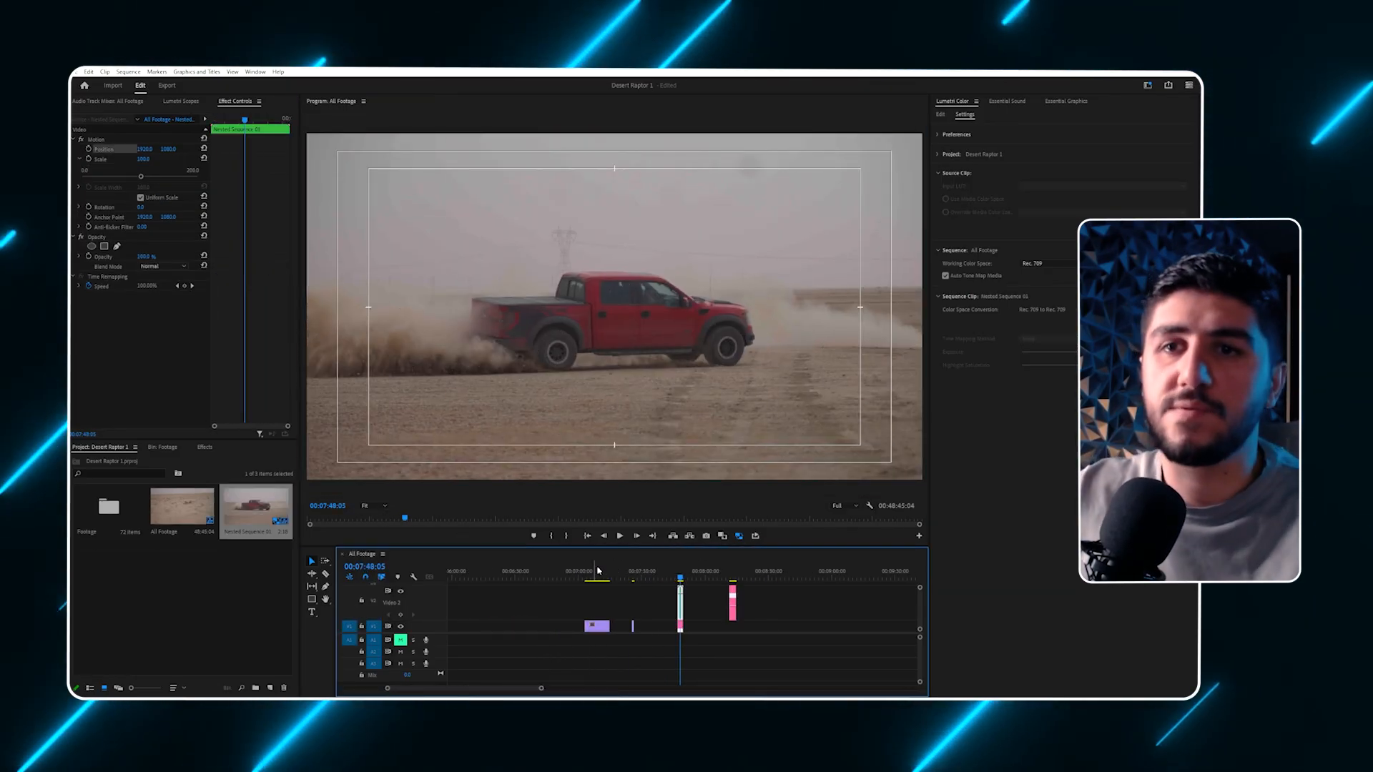
# Review the purple truck clips around 00:07:26:09 and 00:07:06:21.
pyautogui.click(597, 626)
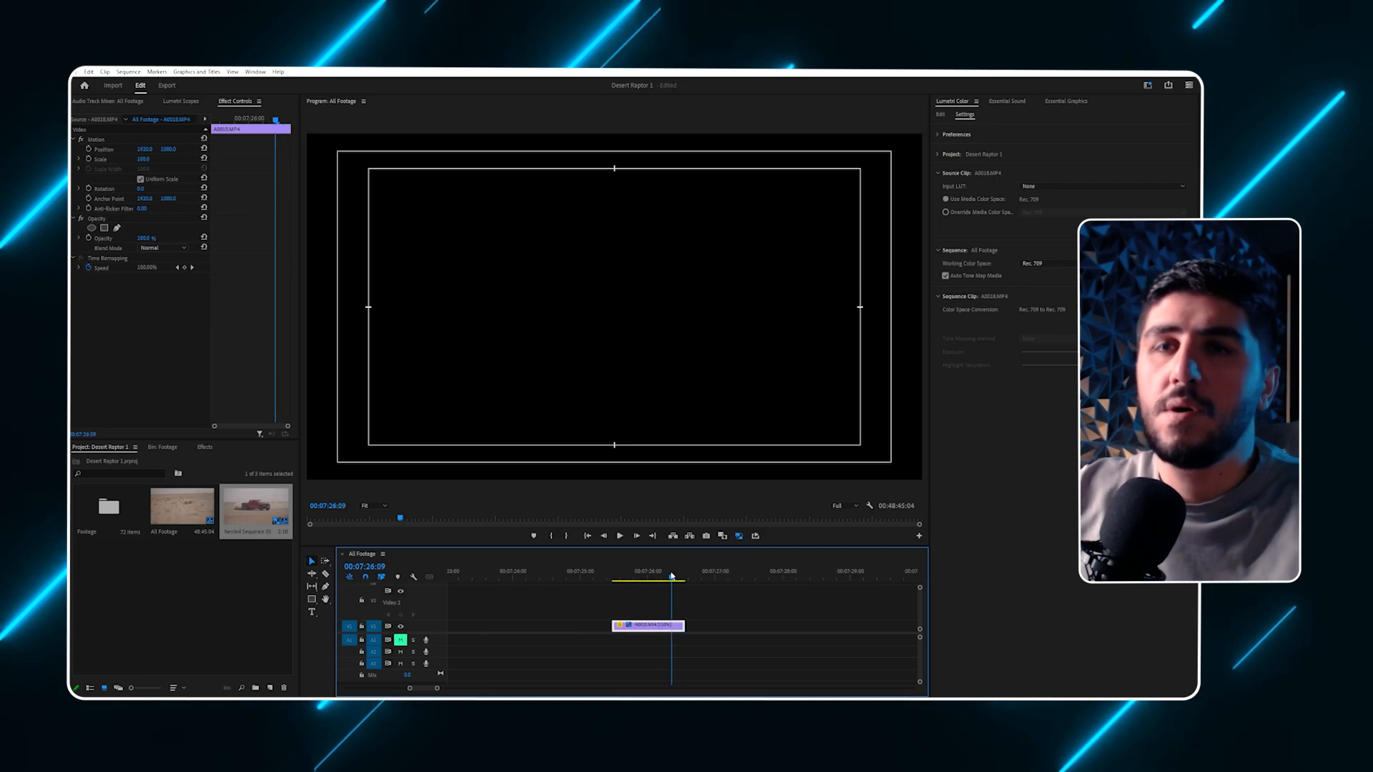
pyautogui.moveTo(671, 577); pyautogui.dragTo(635, 577)
pyautogui.press('-')
pyautogui.press('-')
pyautogui.press('-')
pyautogui.press('-')
pyautogui.press('-')
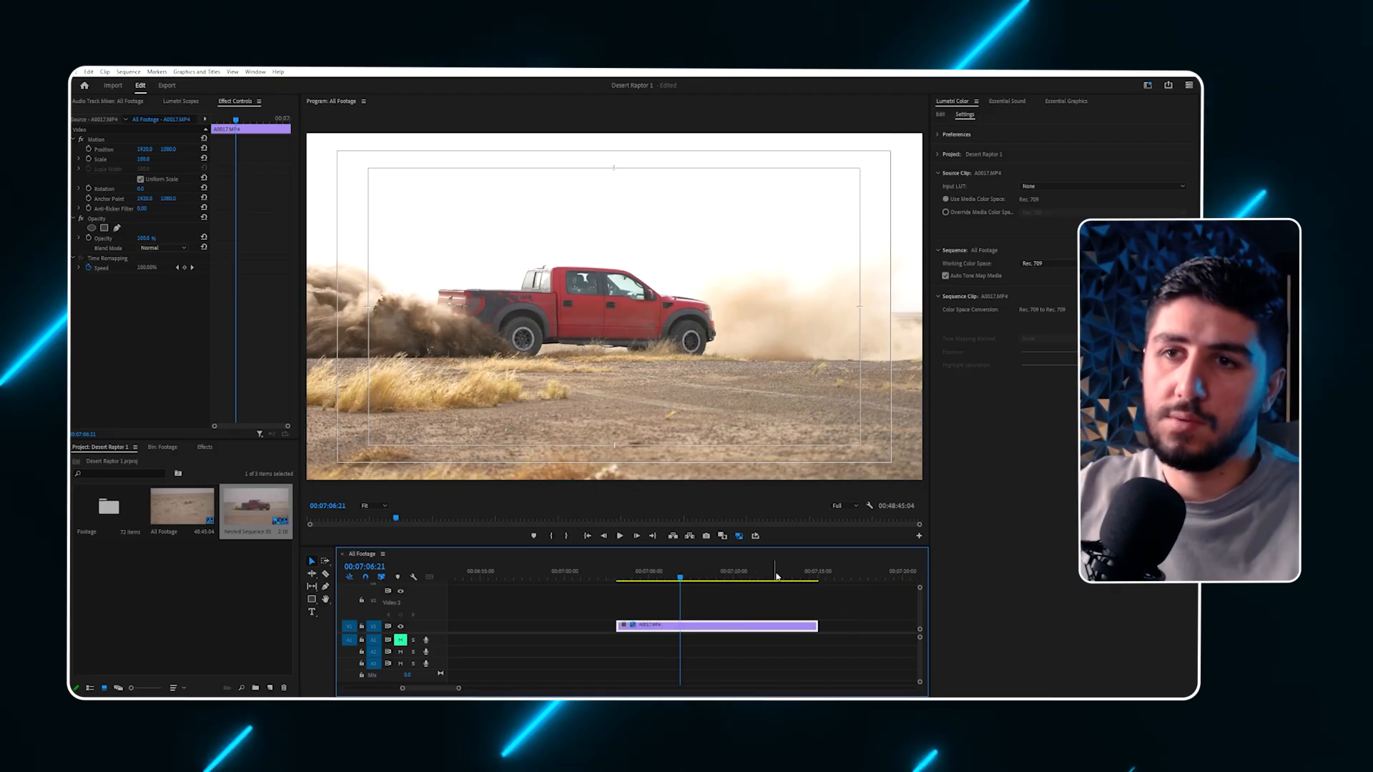
pyautogui.press('-')
pyautogui.click(837, 577)
pyautogui.press('space')
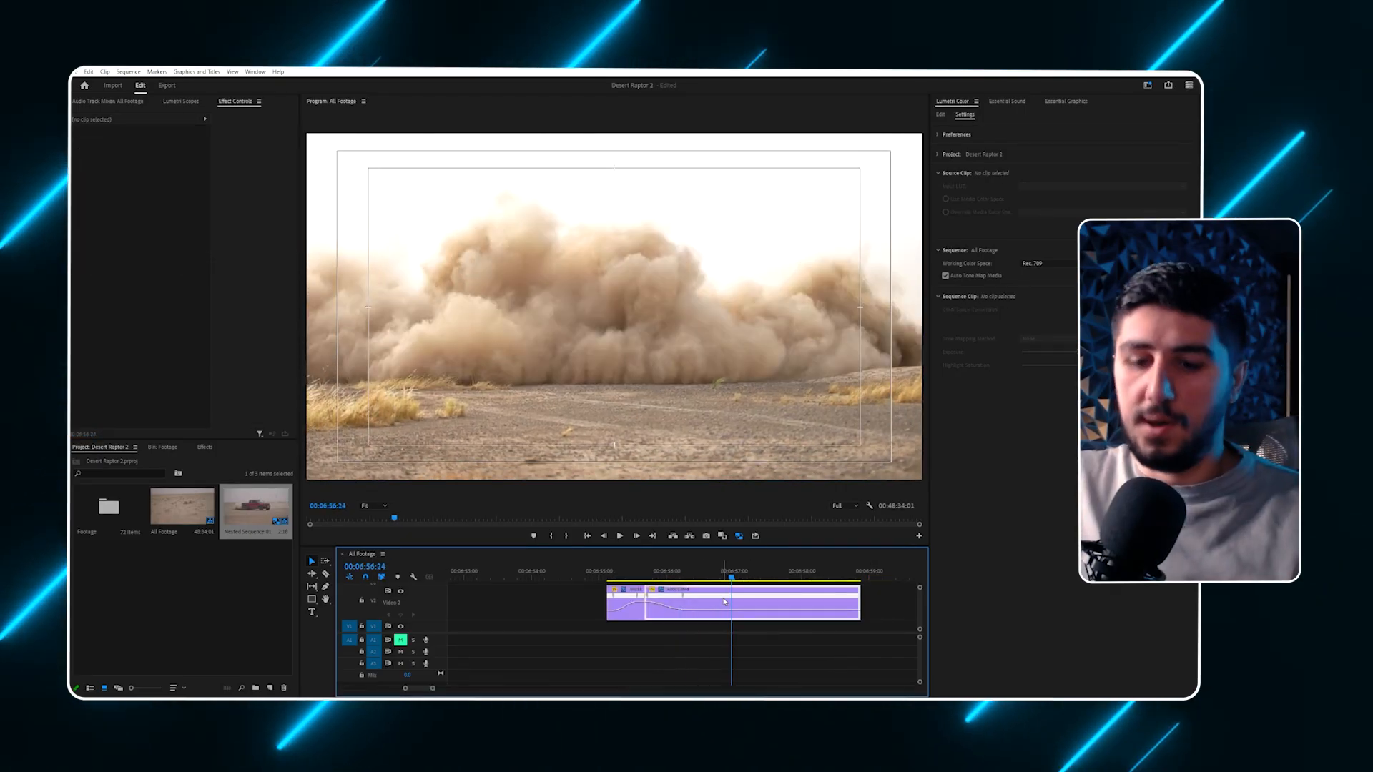
# Add a speed keyframe at 00:06:56:24 on the second purple clip, raise the speed after it, and spread the keyframe into a gradual ramp.
pyautogui.click(732, 604)
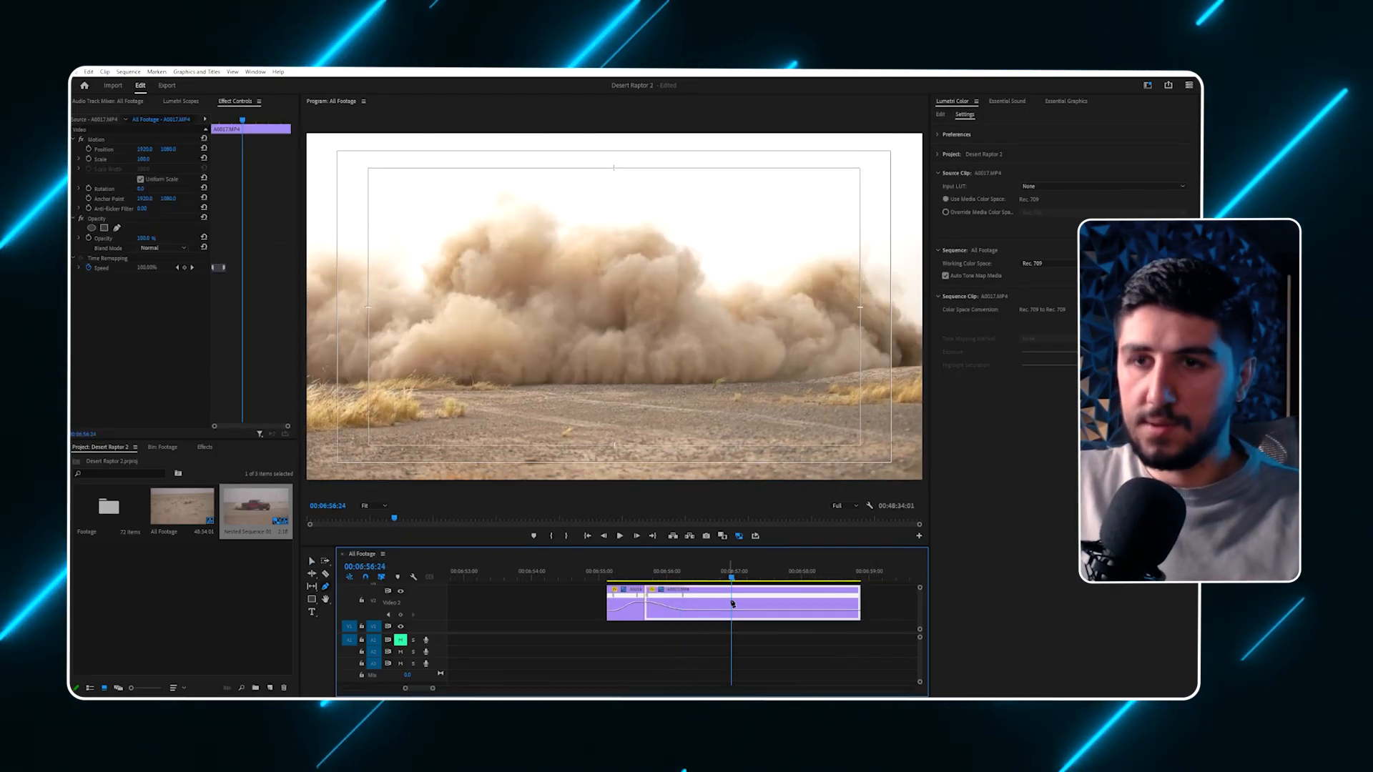
pyautogui.moveTo(758, 615); pyautogui.dragTo(758, 605)
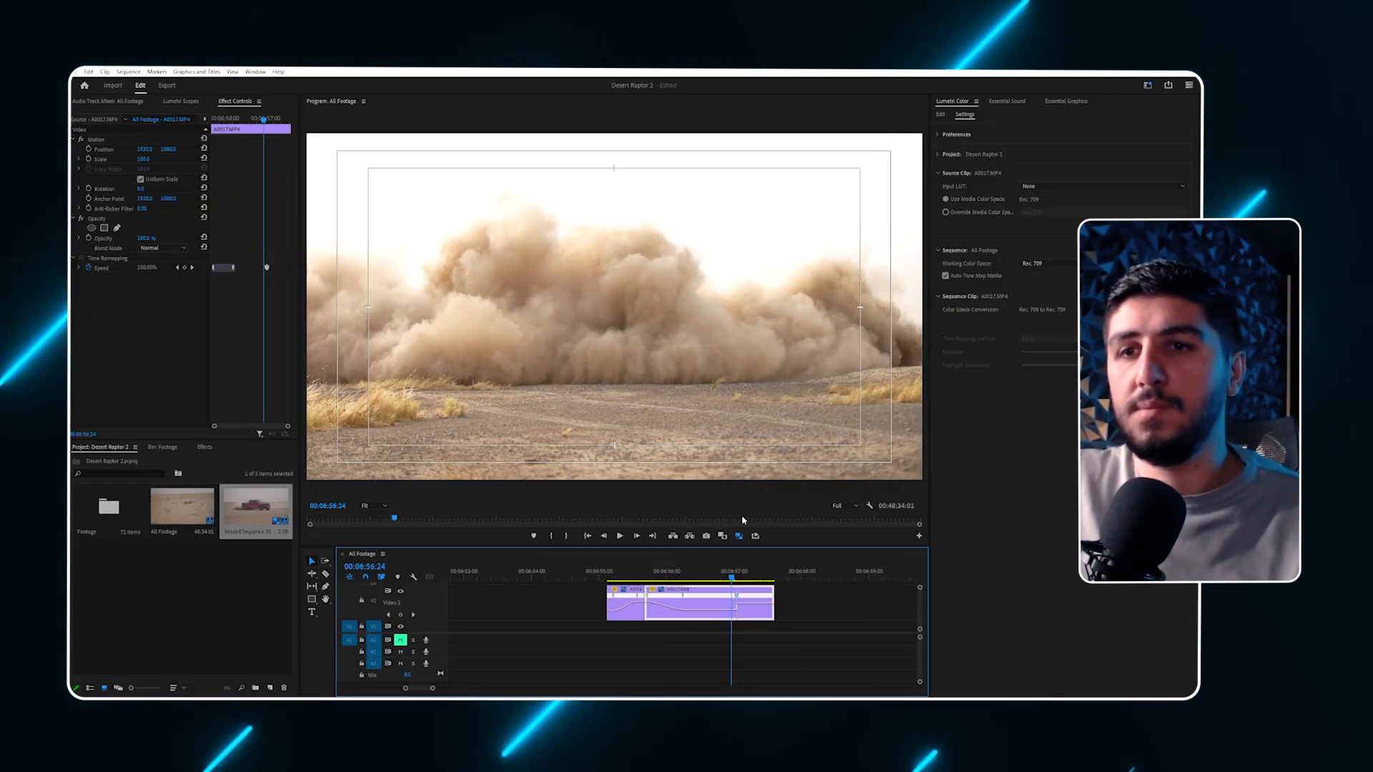
pyautogui.moveTo(738, 596); pyautogui.dragTo(719, 599)
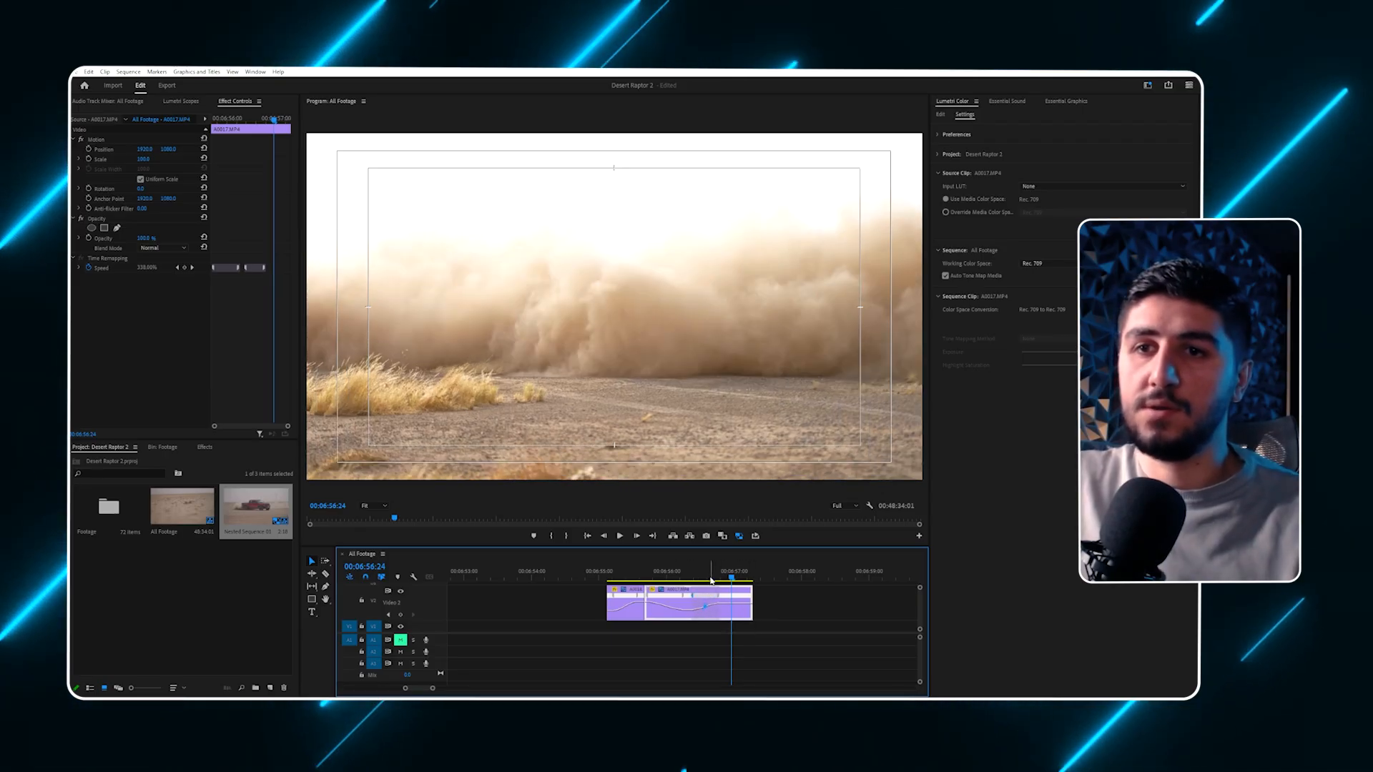
# Play back the new speed ramp on the purple clip from about 00:06:56:03.
pyautogui.click(672, 581)
pyautogui.press('space')
pyautogui.press('space')
pyautogui.click(675, 581)
pyautogui.press('space')
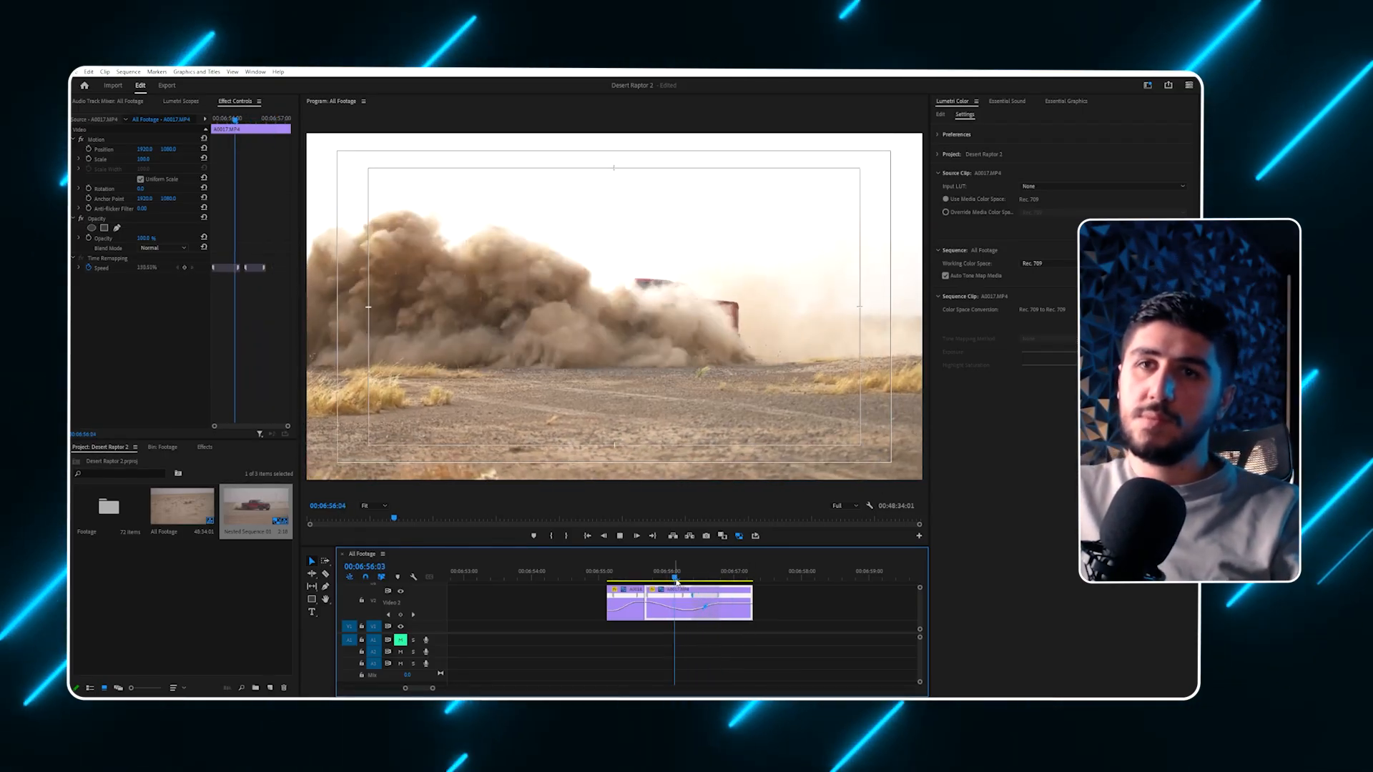
pyautogui.click(660, 577)
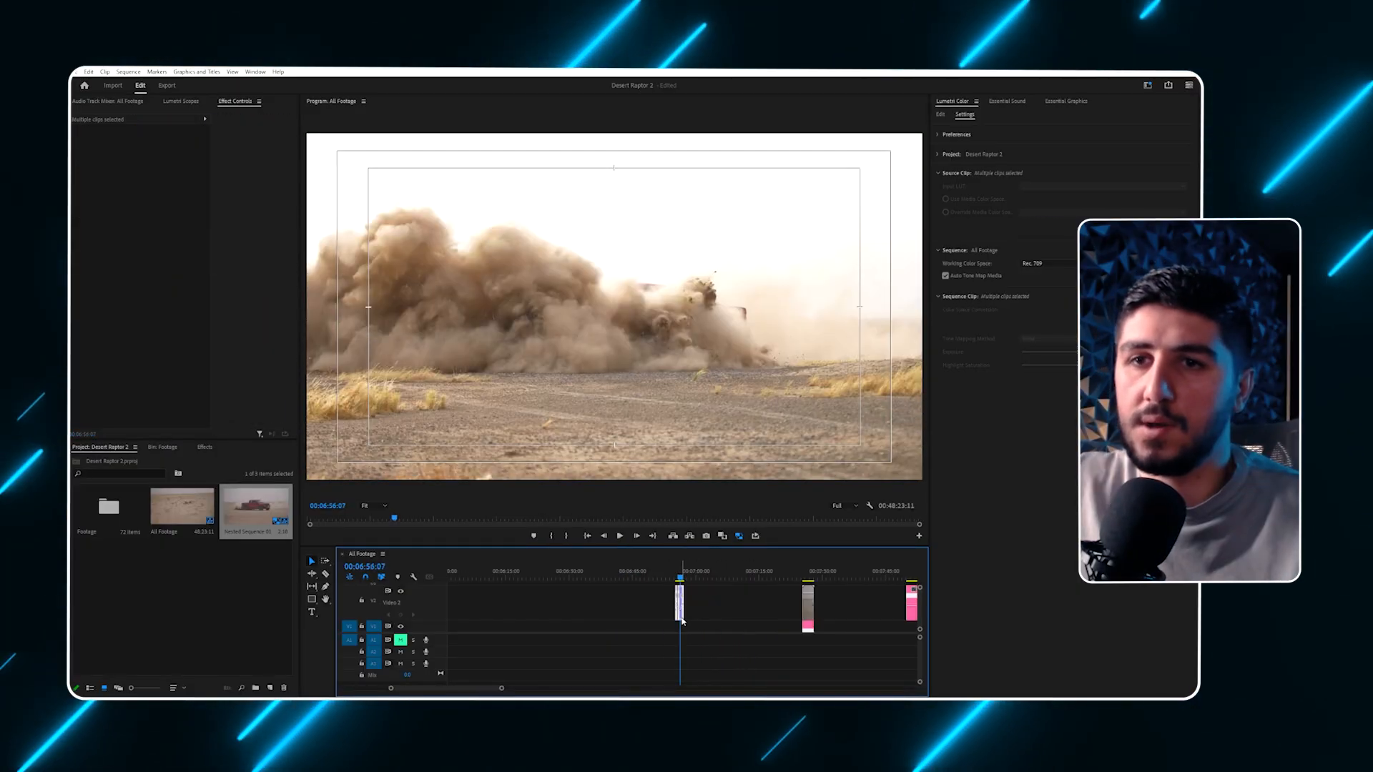
# Move the two speed-ramped purple clips directly in front of the pink clip, starting at about 00:07:47.
pyautogui.moveTo(682, 609); pyautogui.dragTo(898, 611)
pyautogui.press('-')
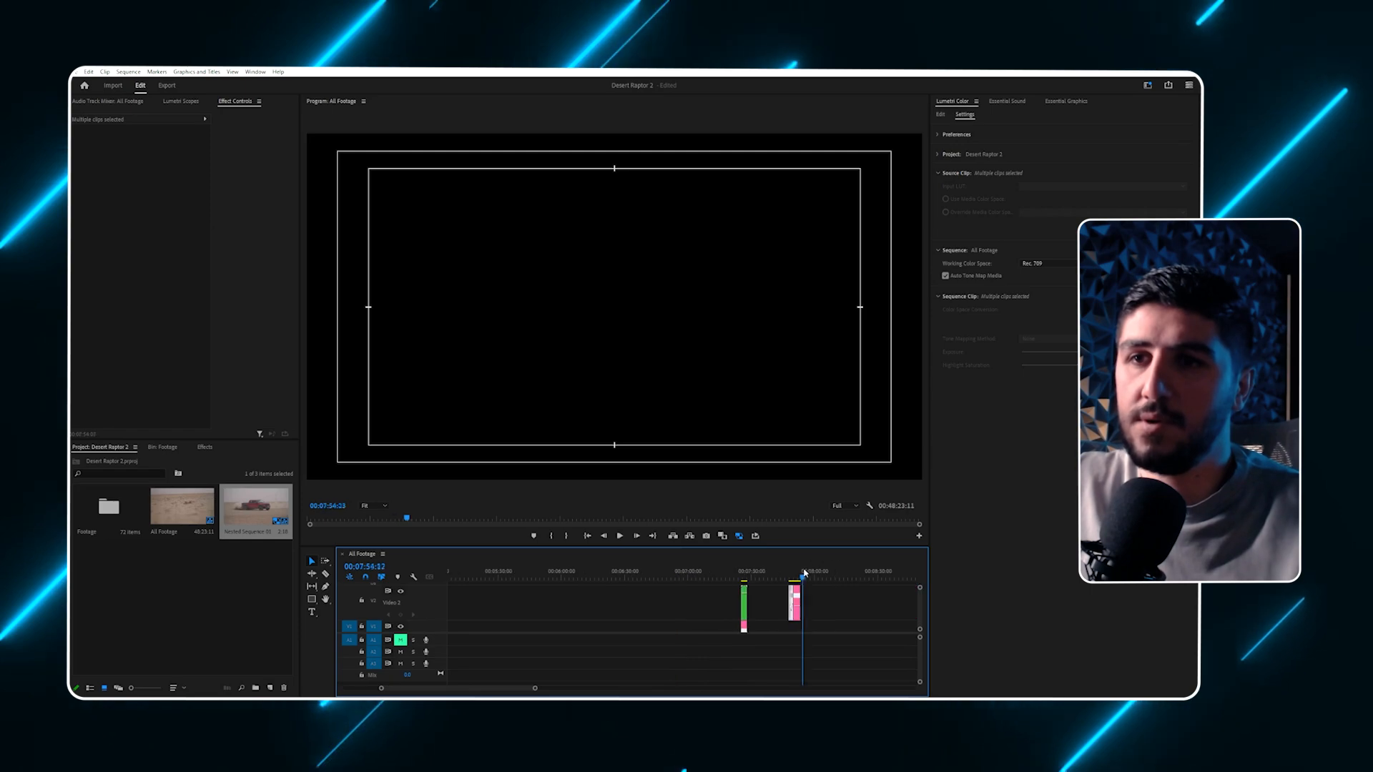
pyautogui.press('=')
# Play the dust transition from the purple clips into the pink clip around 00:07:50:00.
pyautogui.click(502, 574)
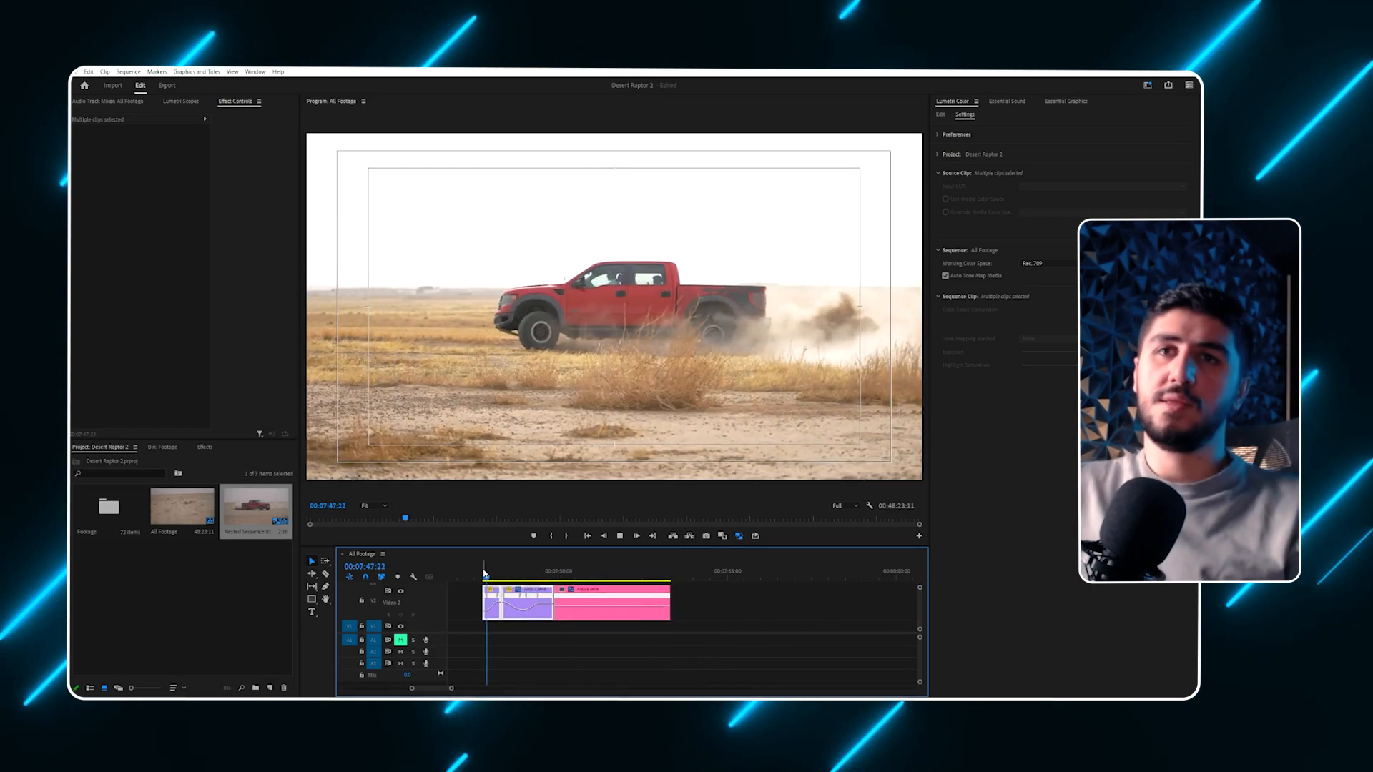
pyautogui.press('space')
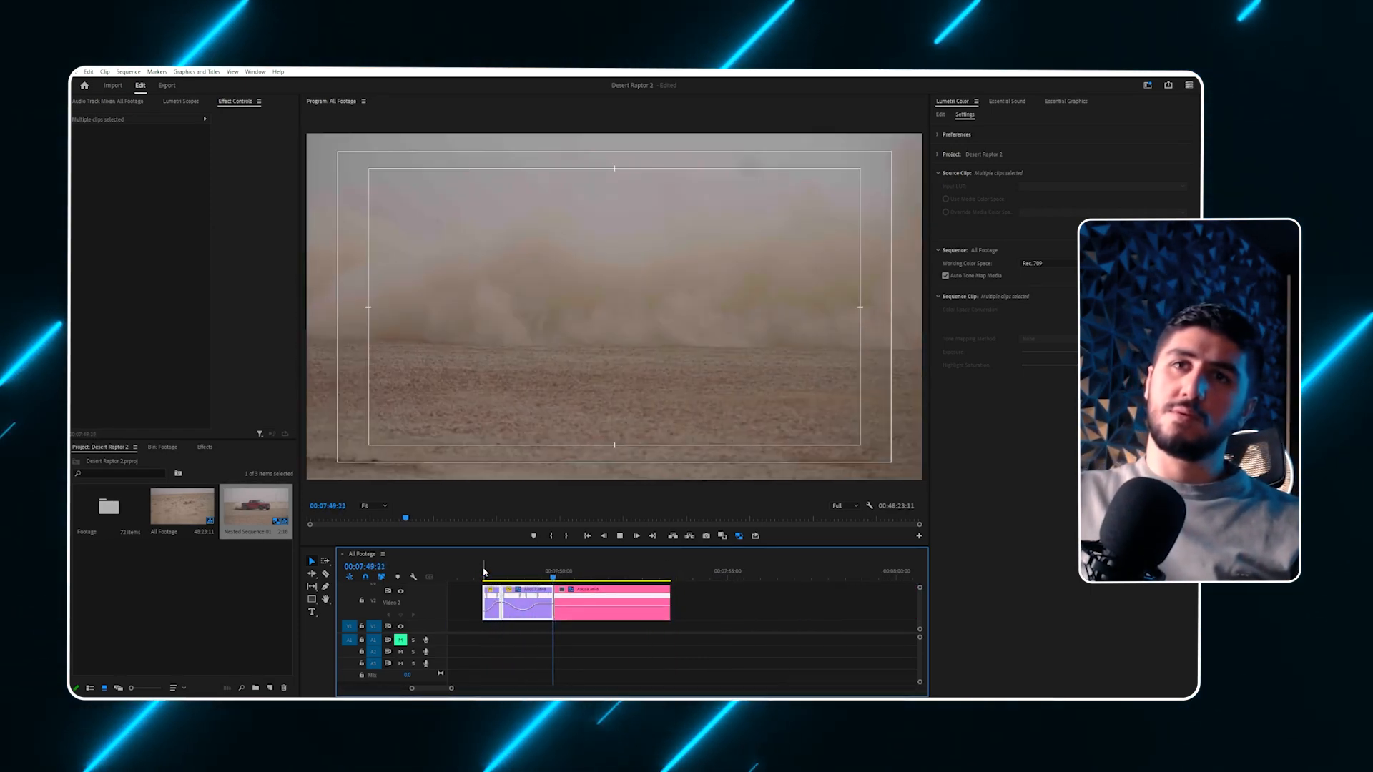
pyautogui.click(555, 573)
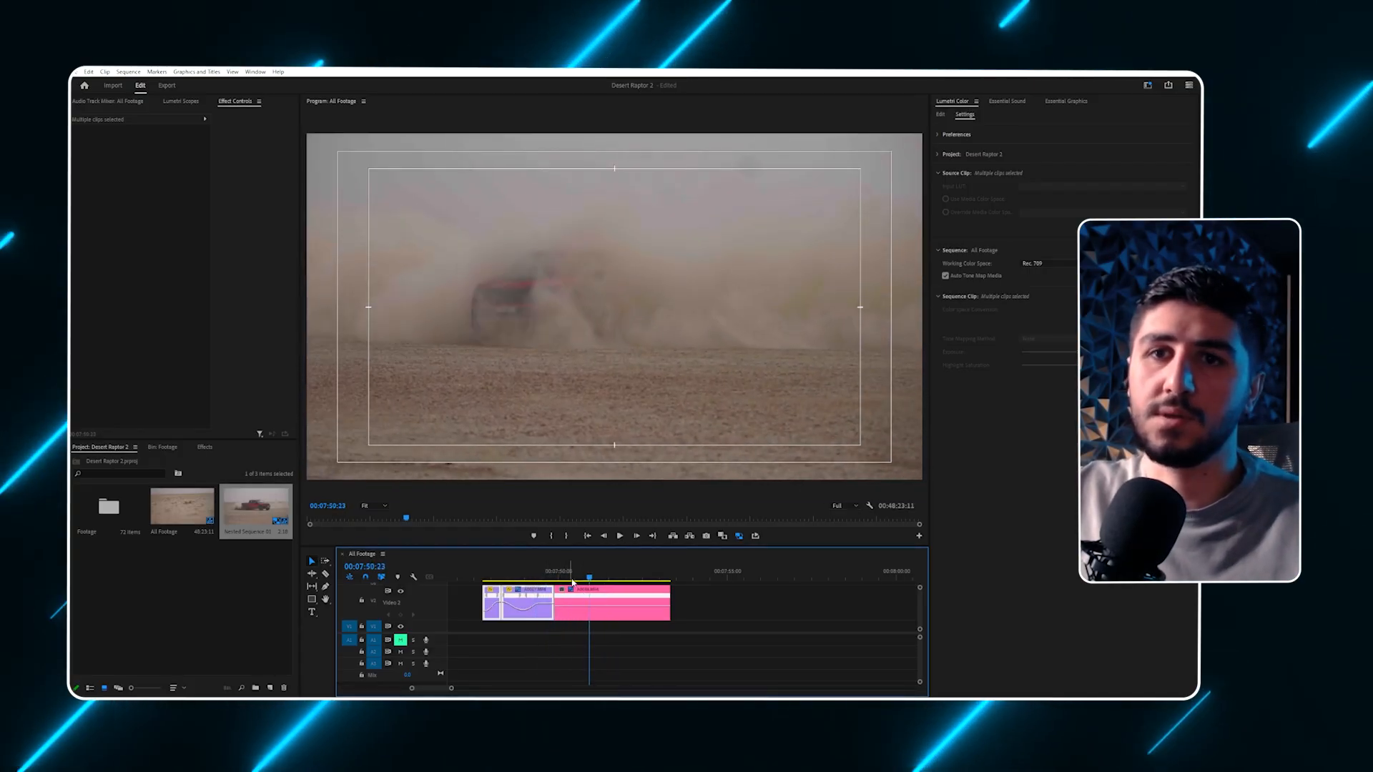
pyautogui.click(515, 575)
pyautogui.press('space')
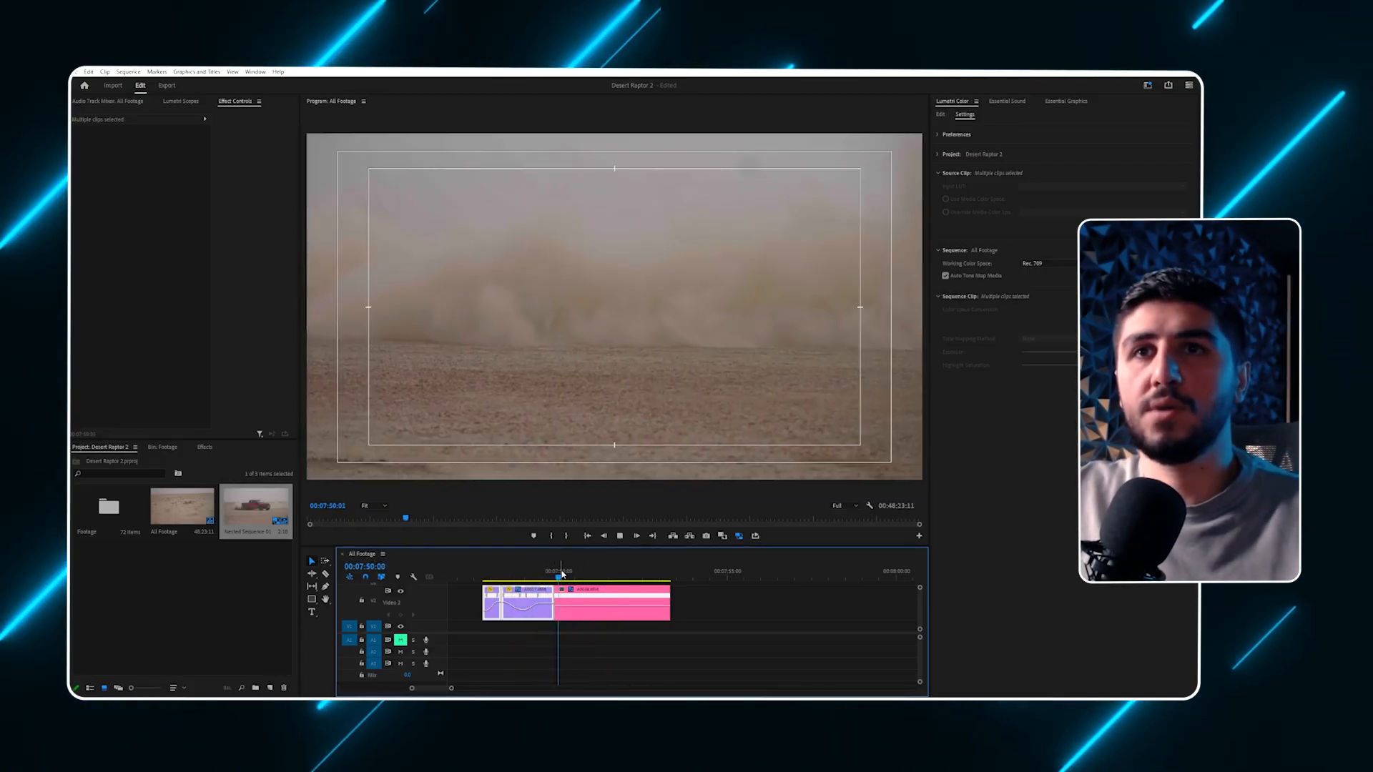
pyautogui.press('space')
pyautogui.click(560, 574)
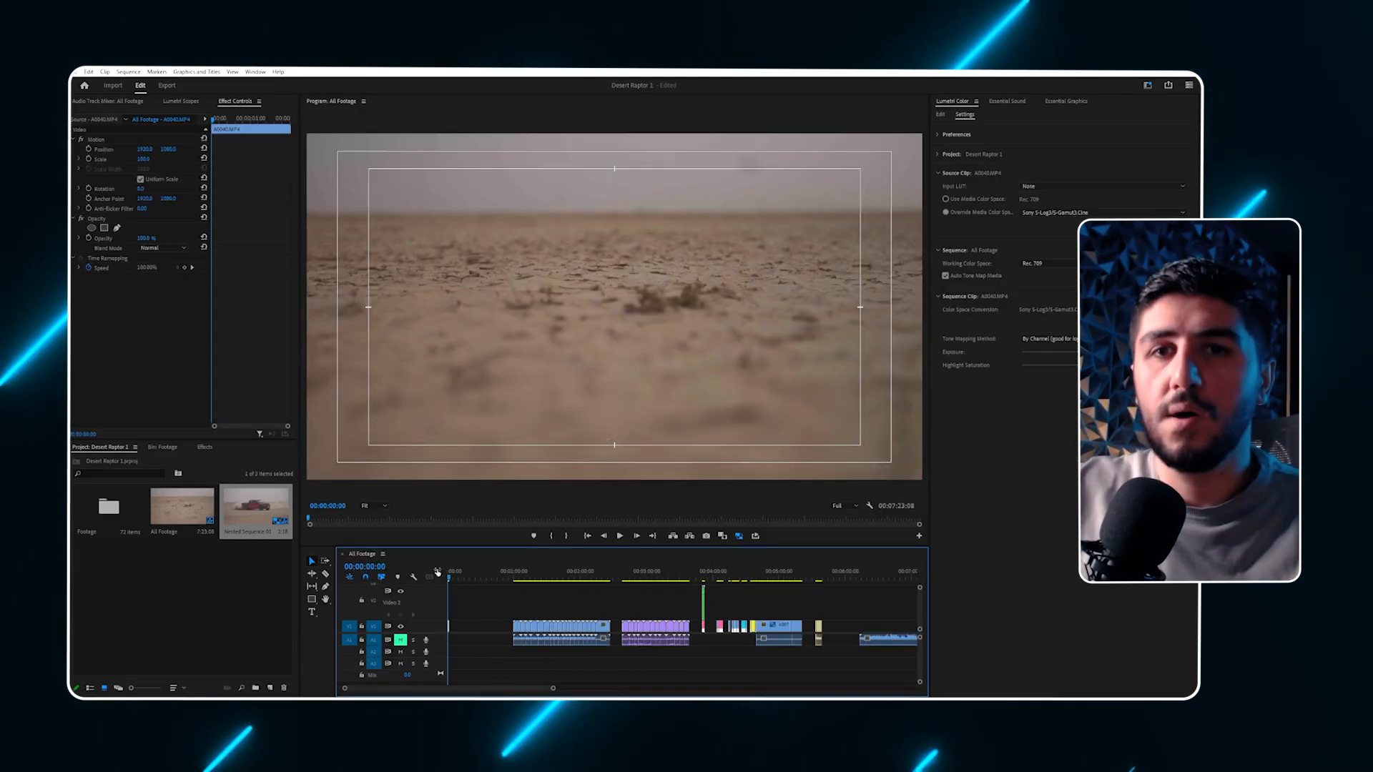
# Review the opening desert ground shot and scrub the blue wheel close-up from 00:00:34:13 to 00:00:35:02.
pyautogui.press('-')
pyautogui.press('-')
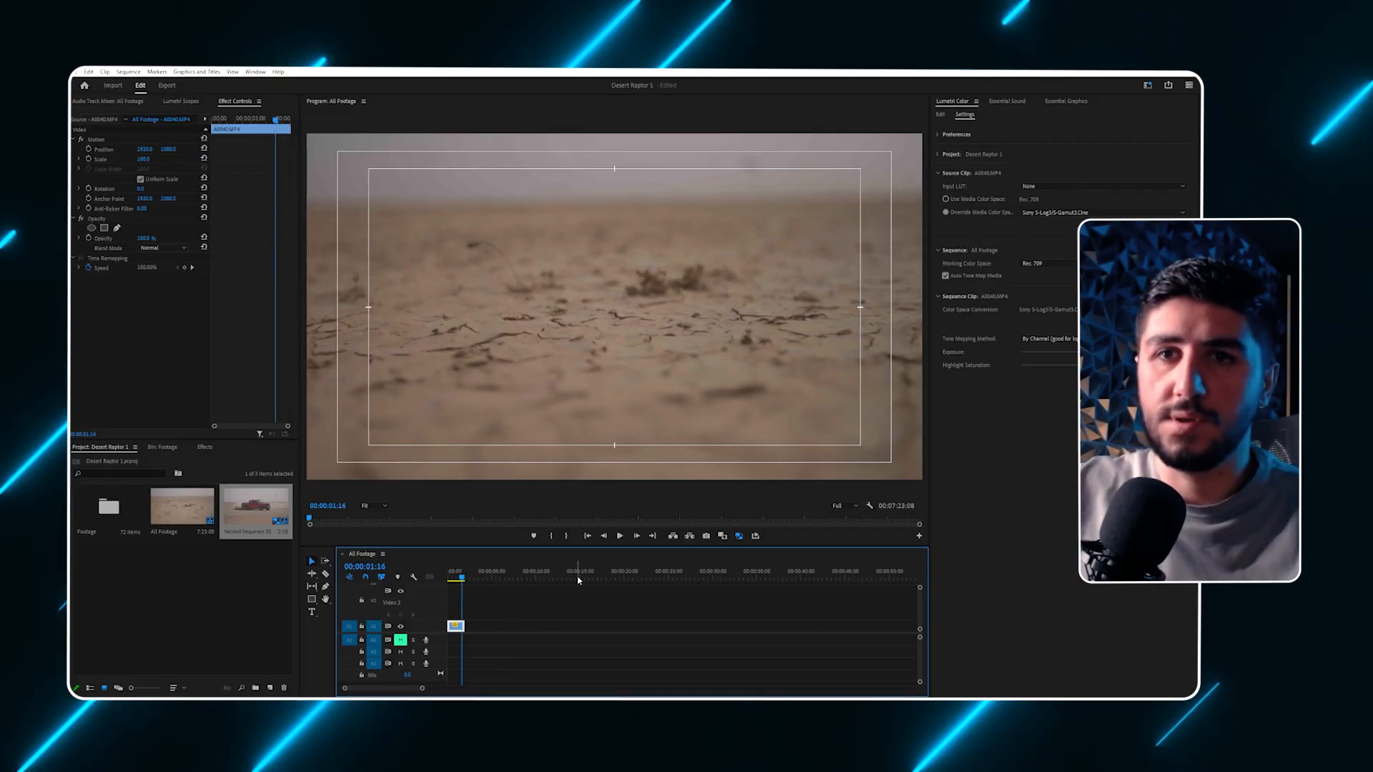
pyautogui.click(580, 574)
pyautogui.press('=')
pyautogui.press('=')
pyautogui.press('=')
pyautogui.click(677, 577)
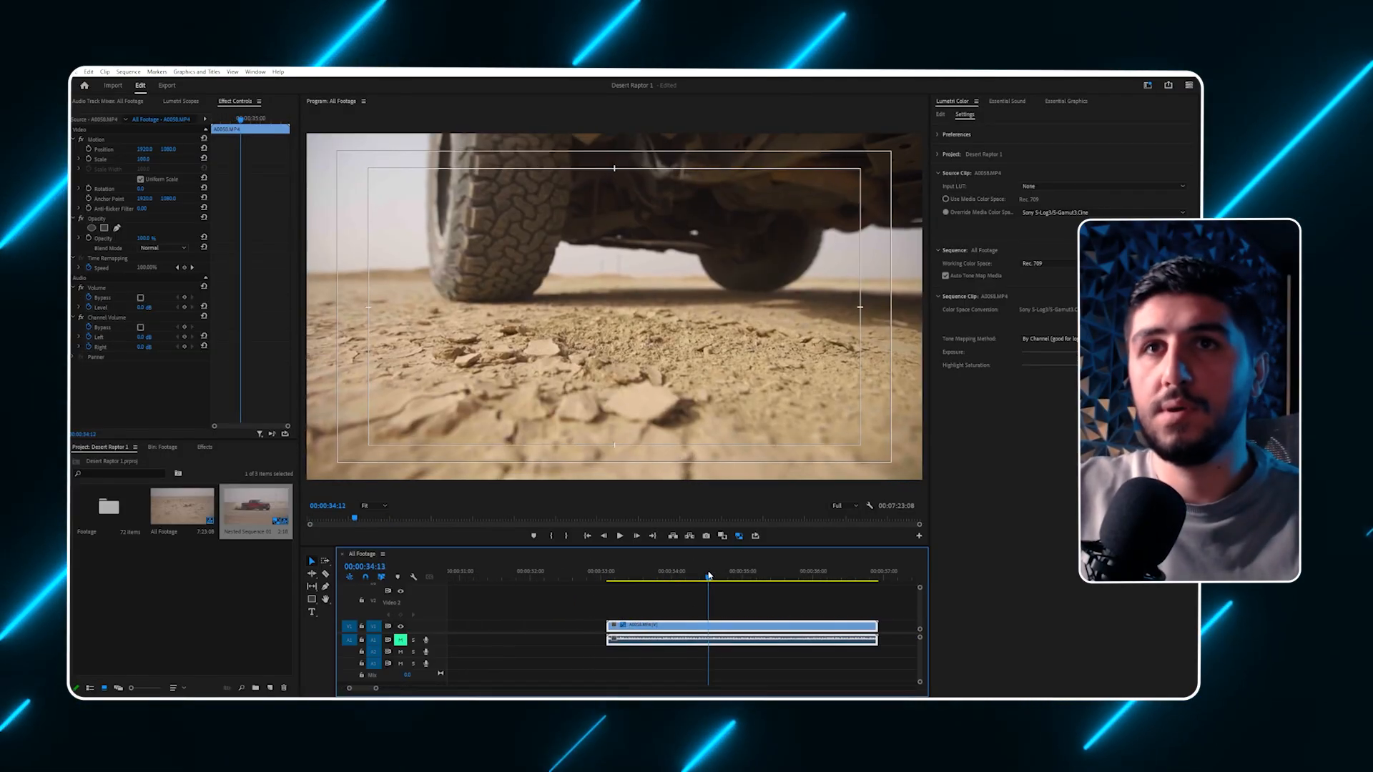
pyautogui.moveTo(708, 576); pyautogui.dragTo(748, 583)
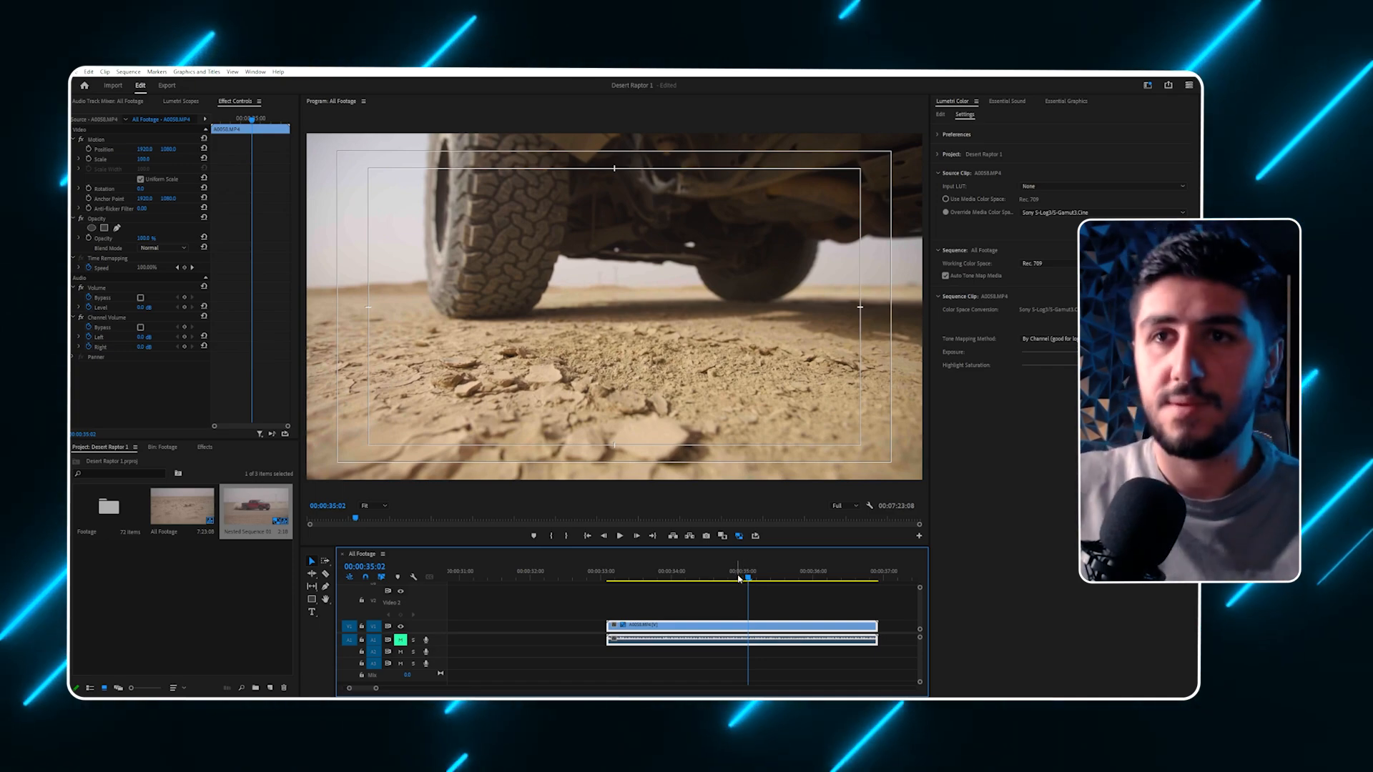
pyautogui.press('-')
pyautogui.press('-')
pyautogui.press('=')
pyautogui.press('=')
pyautogui.press('=')
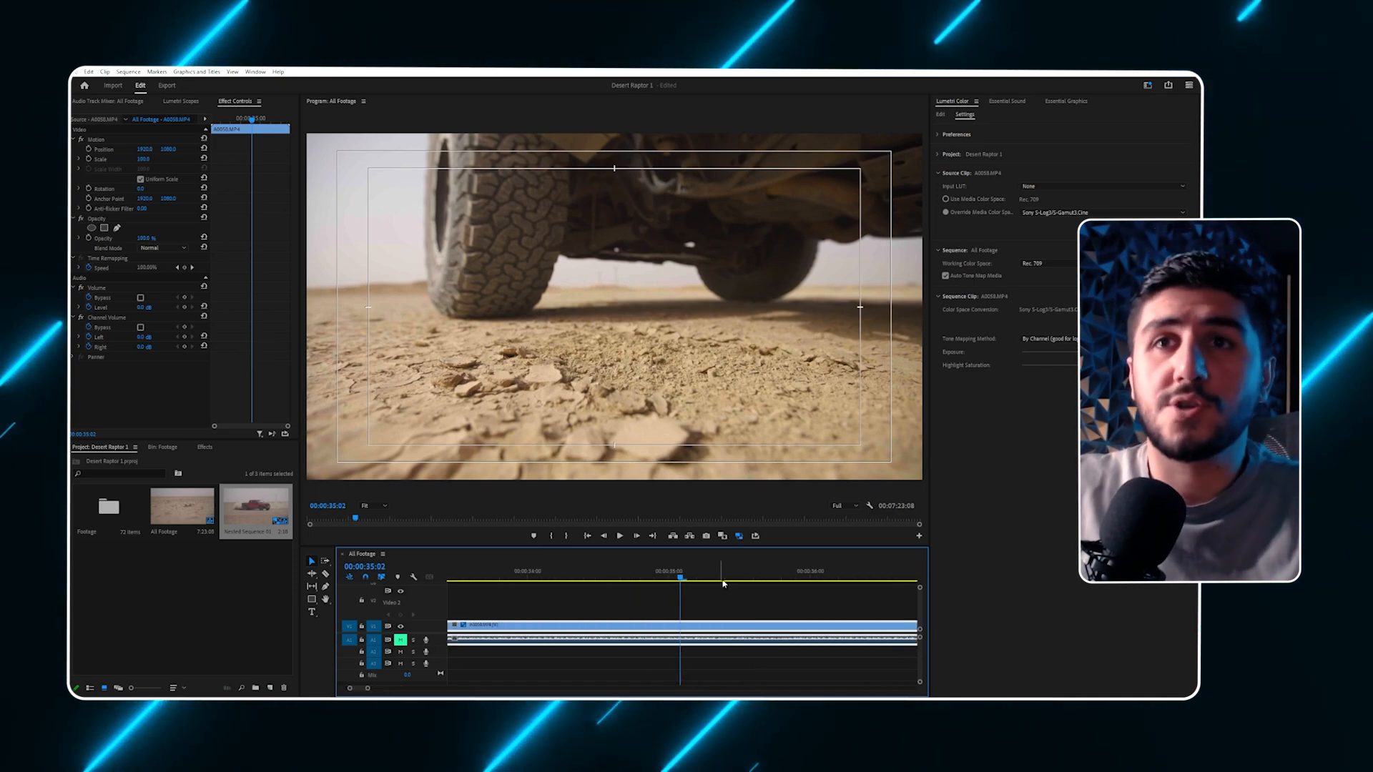
# Move the distant clip groups earlier in the sequence, closing the large gaps after the purple clips.
pyautogui.press('-')
pyautogui.press('-')
pyautogui.press('-')
pyautogui.press('-')
pyautogui.press('-')
pyautogui.press('-')
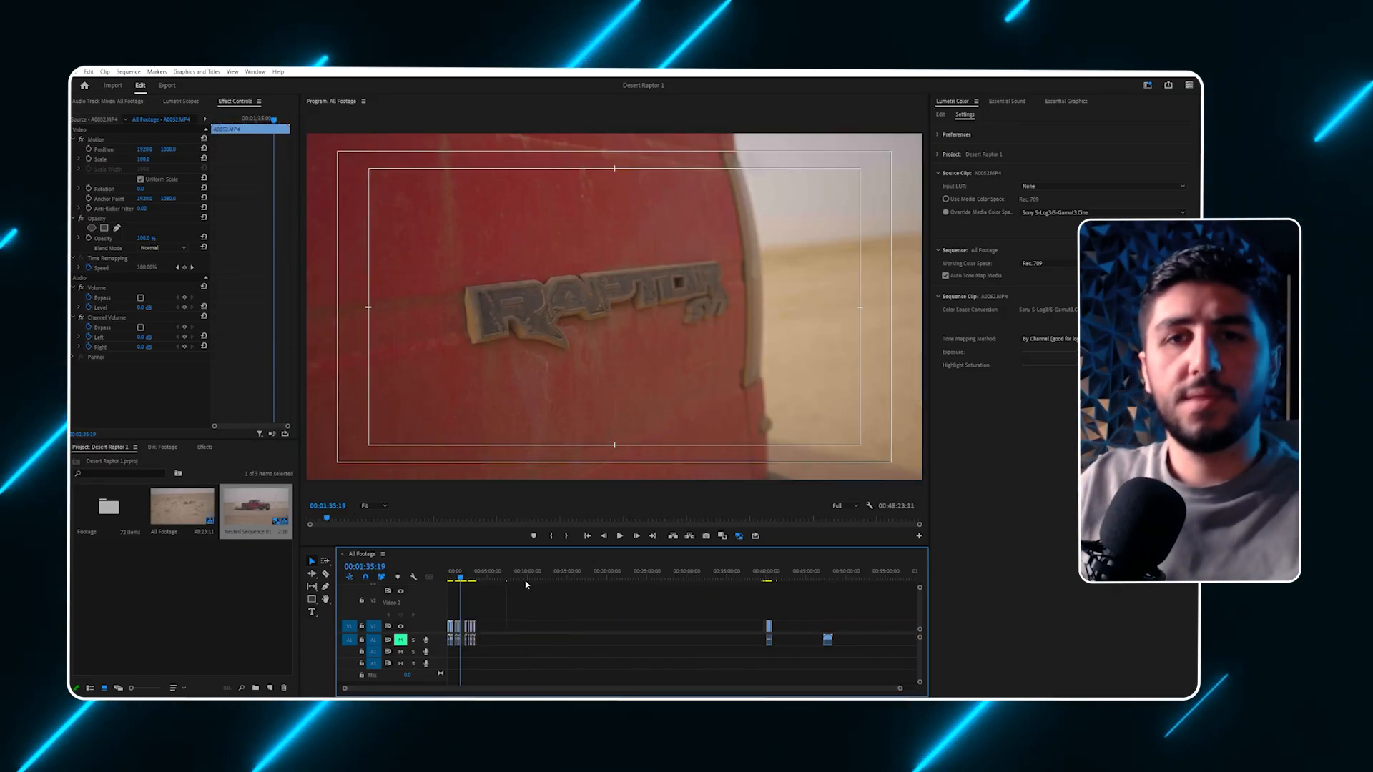
pyautogui.moveTo(861, 603); pyautogui.dragTo(536, 632)
pyautogui.press('=')
pyautogui.press('=')
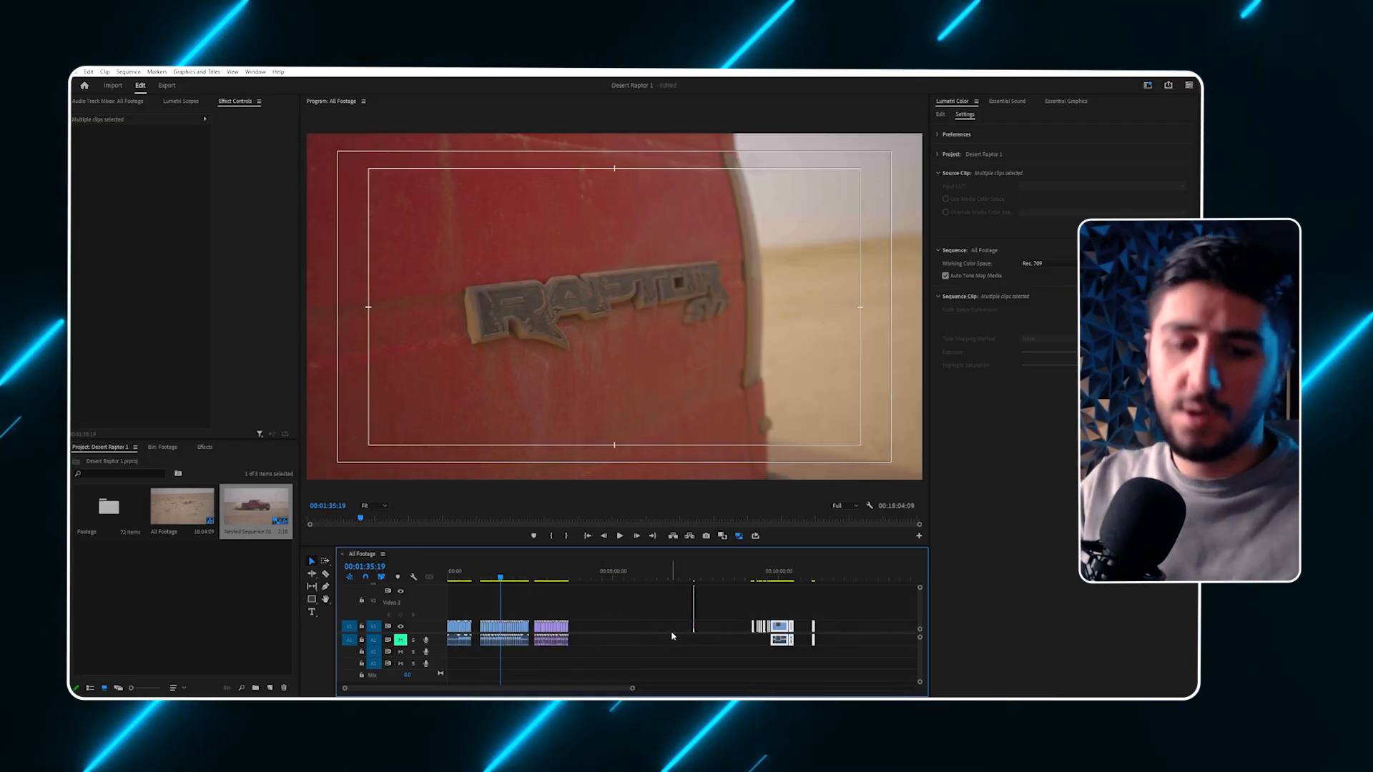
pyautogui.press('a')
pyautogui.moveTo(675, 630); pyautogui.dragTo(580, 635)
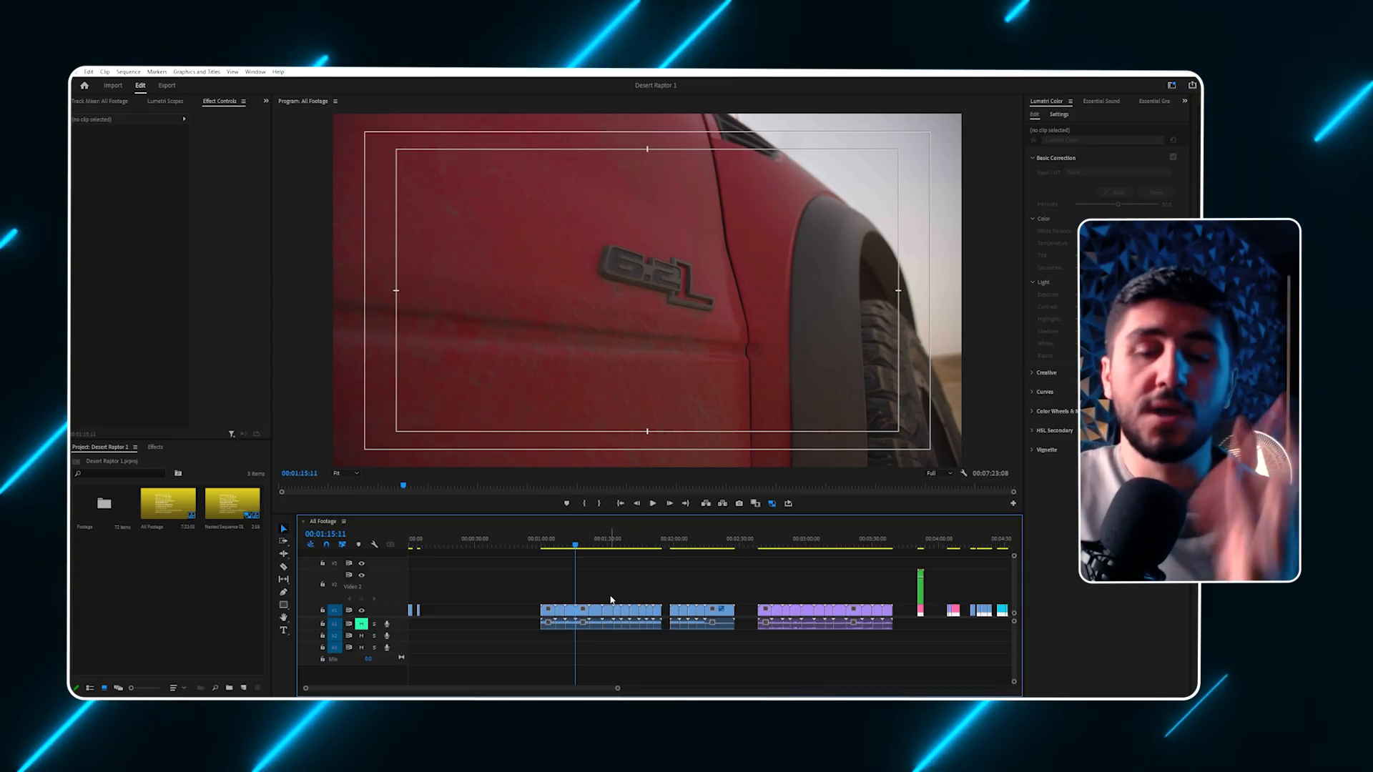
pyautogui.scroll(-5, 610, 599)
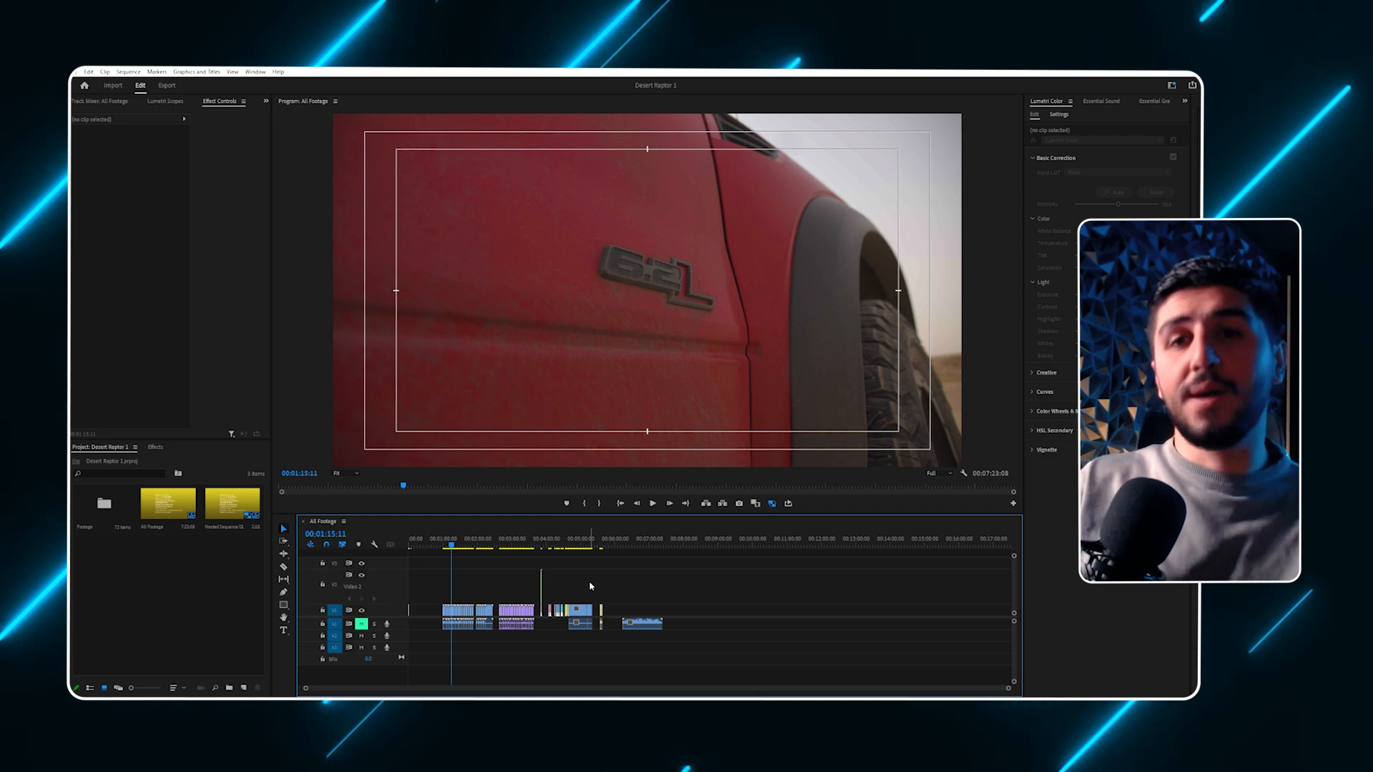